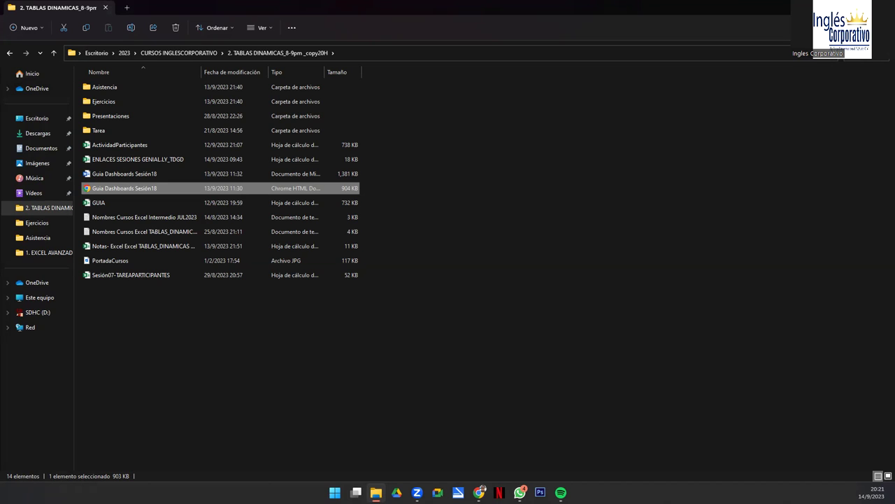
# Step: Open the GUIA workbook, and open the BD-Ejer03 workbook from the Ejercicios folder
pyautogui.doubleClick(100, 203)
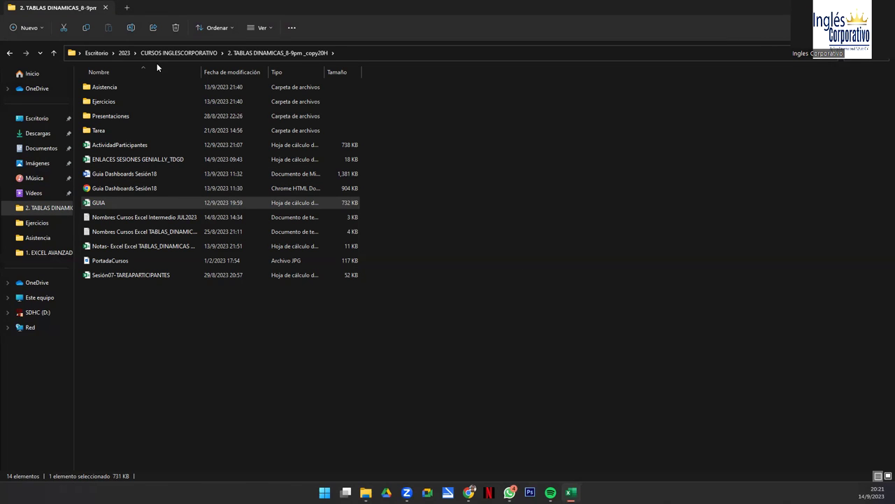
pyautogui.doubleClick(115, 101)
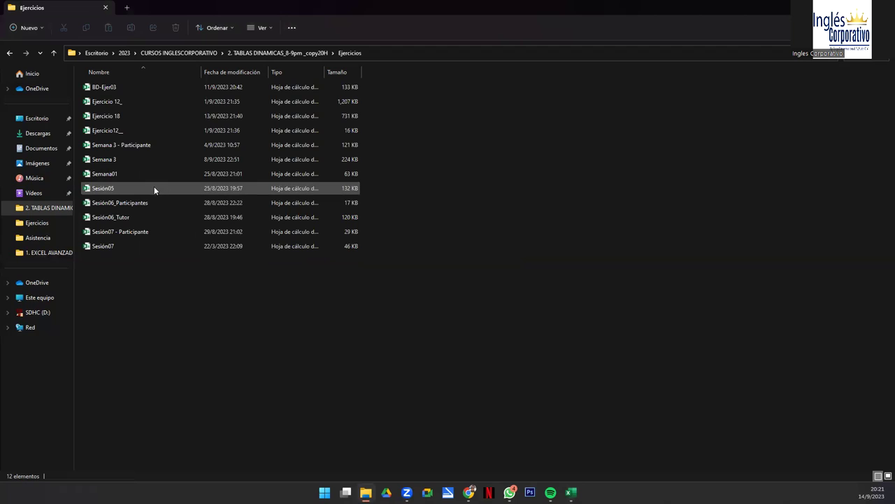
pyautogui.click(111, 89)
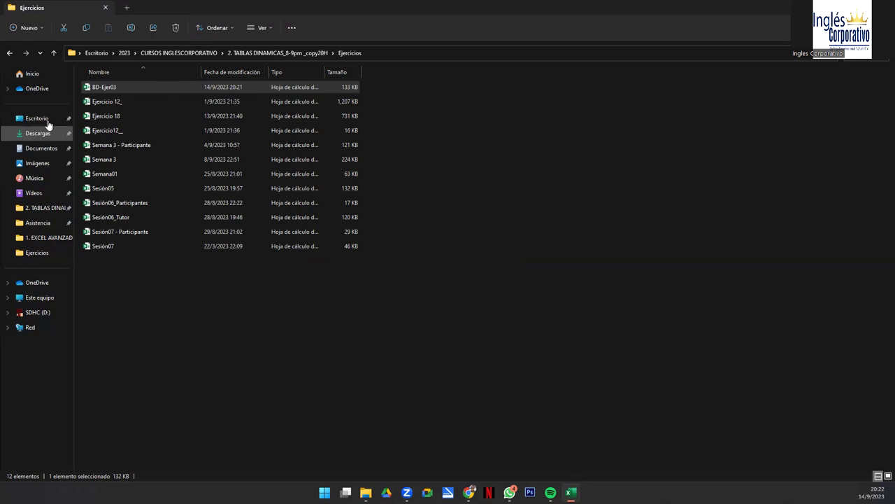
# Step: Duplicate the BD-Ejer03 workbook within the Ejercicios folder
pyautogui.click(127, 87)
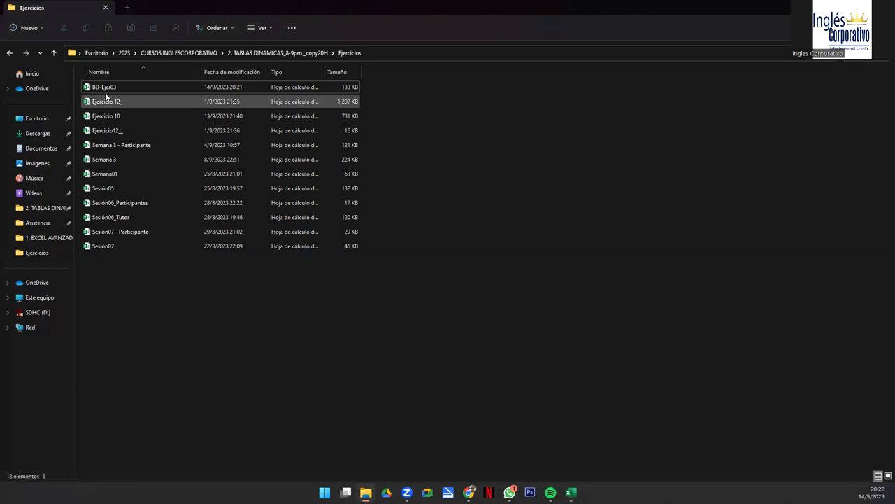
pyautogui.click(120, 273)
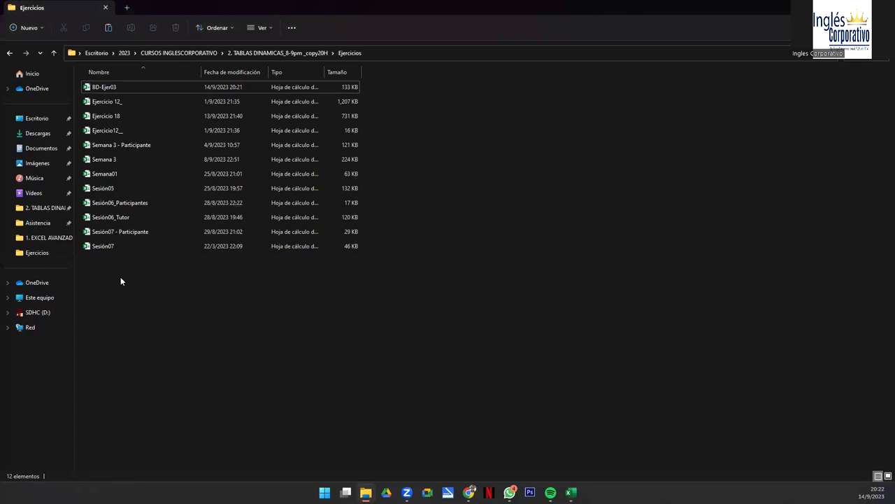
pyautogui.hotkey('ctrl', 'v')
# Step: Rename the duplicated workbook as BD
pyautogui.press('F2')
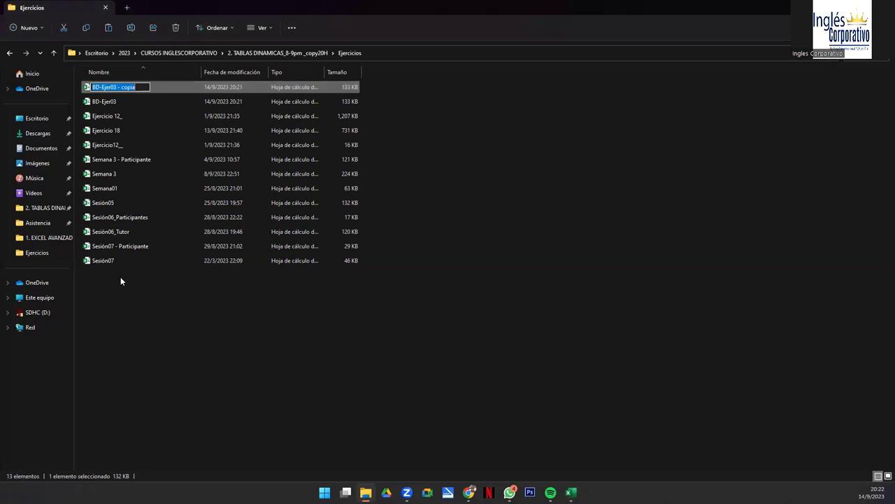
pyautogui.press('End')
pyautogui.press('BackSpace')
pyautogui.press('BackSpace')
pyautogui.press('BackSpace')
pyautogui.press('BackSpace')
pyautogui.press('BackSpace')
pyautogui.press('BackSpace')
pyautogui.press('BackSpace')
pyautogui.press('BackSpace')
pyautogui.press('BackSpace')
pyautogui.press('BackSpace')
pyautogui.press('BackSpace')
pyautogui.press('BackSpace')
pyautogui.press('BackSpace')
pyautogui.press('BackSpace')
pyautogui.press('BackSpace')
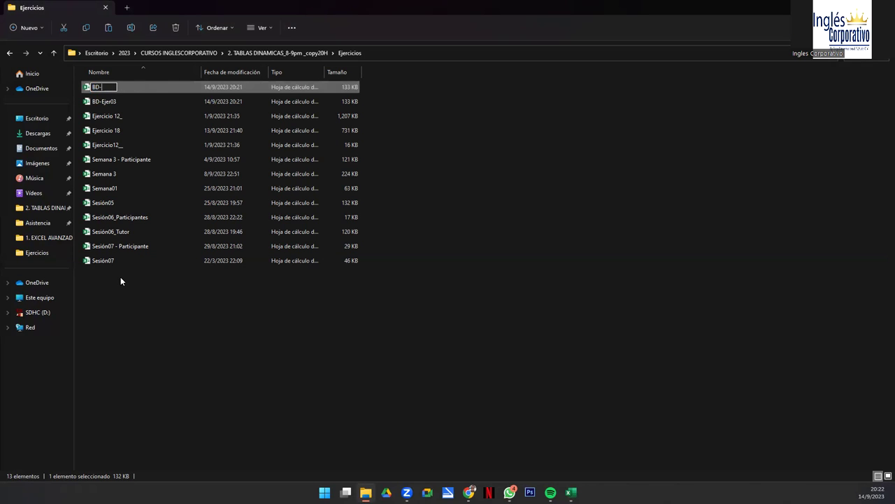
pyautogui.press('Return')
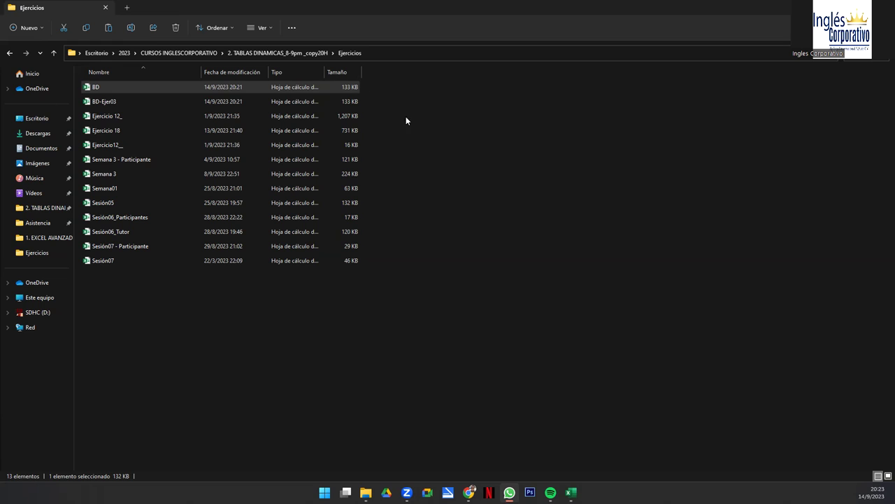
# Step: Go up to the course folder and open the Guia Dashboards Sesión18 PDF in the browser
pyautogui.click(54, 54)
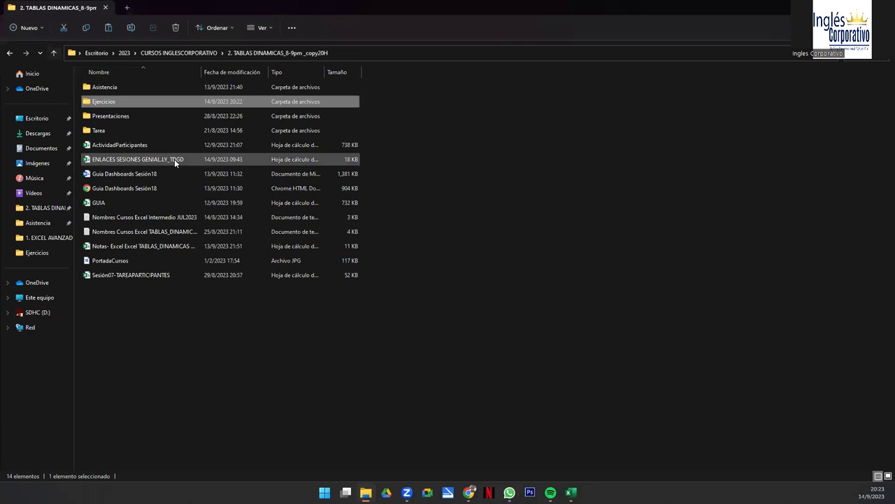
pyautogui.click(134, 188)
pyautogui.doubleClick(134, 187)
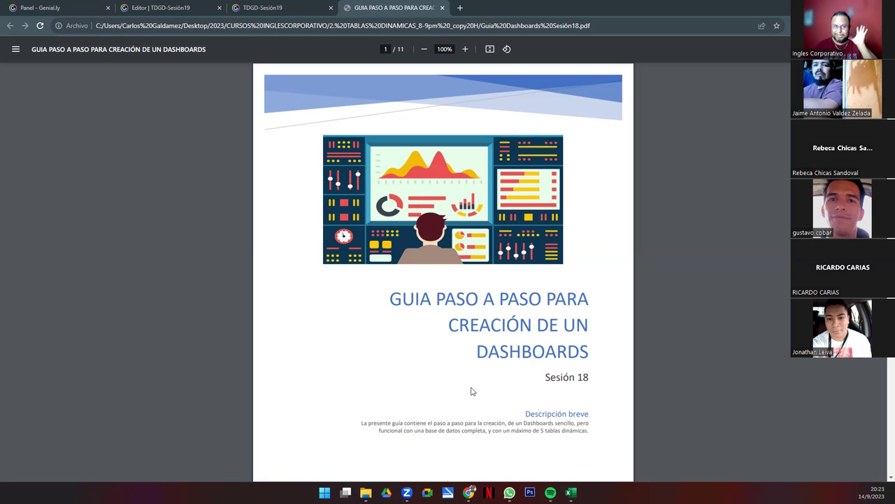
# Step: Read the objective and the required material on page 2 of the dashboard guide
pyautogui.scroll(-7, 461, 383)
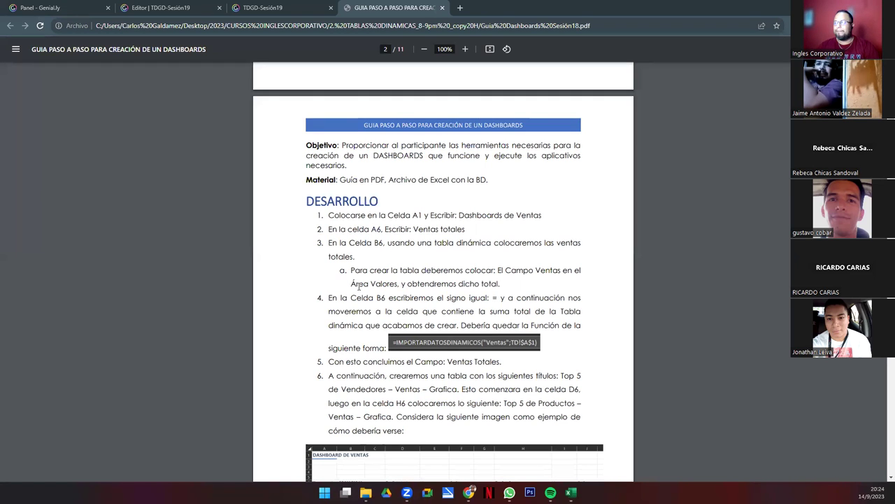
pyautogui.moveTo(343, 145); pyautogui.dragTo(444, 158)
pyautogui.click(465, 159)
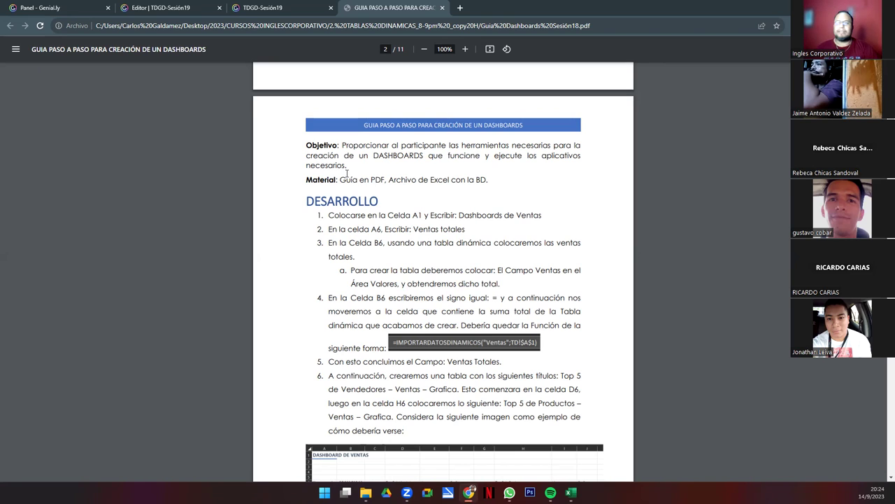
pyautogui.moveTo(340, 180); pyautogui.dragTo(500, 184)
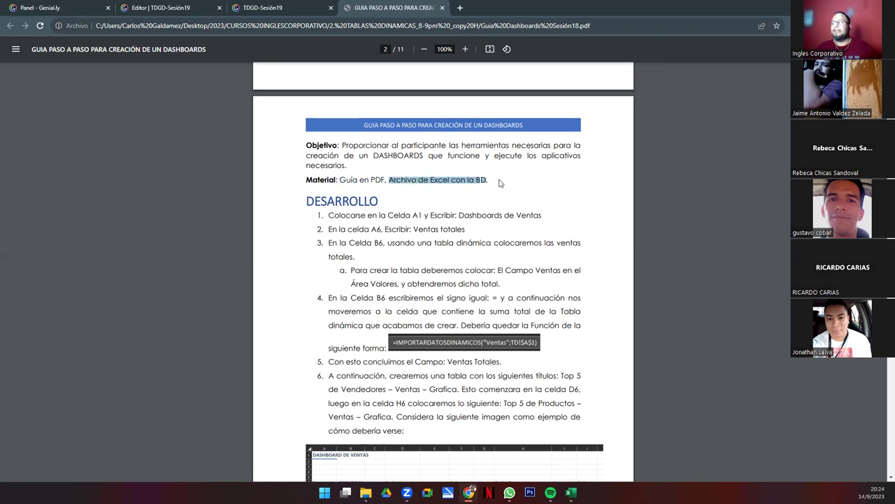
pyautogui.click(365, 241)
# Step: Fit the guide to the page width and read instructions 1 to 3 on the dashboard title, Ventas totales label and sales pivot table
pyautogui.click(489, 50)
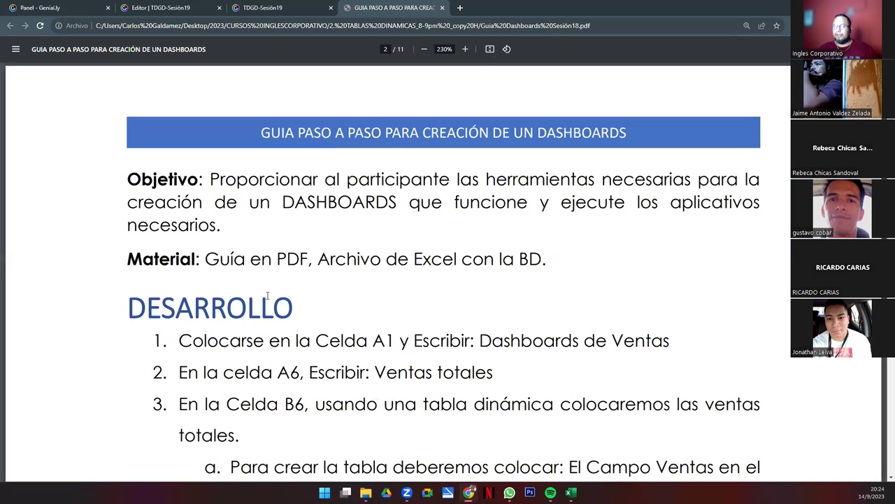
pyautogui.scroll(-2, 268, 295)
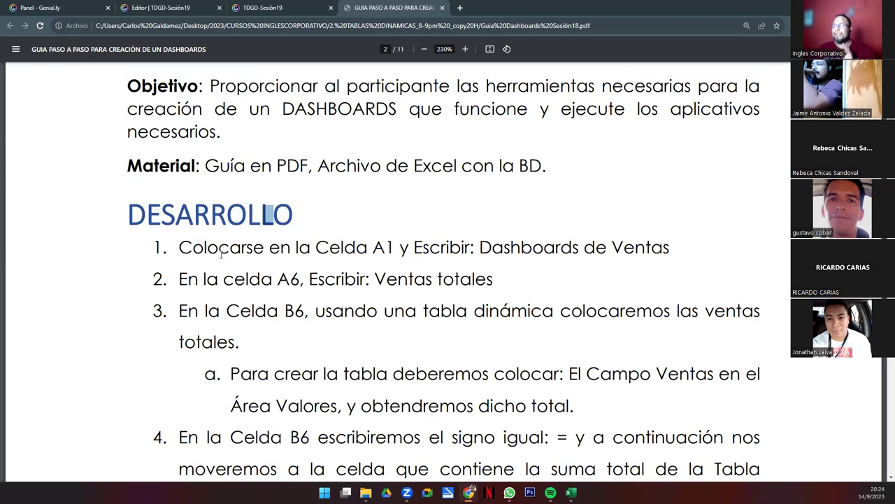
pyautogui.moveTo(177, 249); pyautogui.dragTo(394, 249)
pyautogui.click(480, 250)
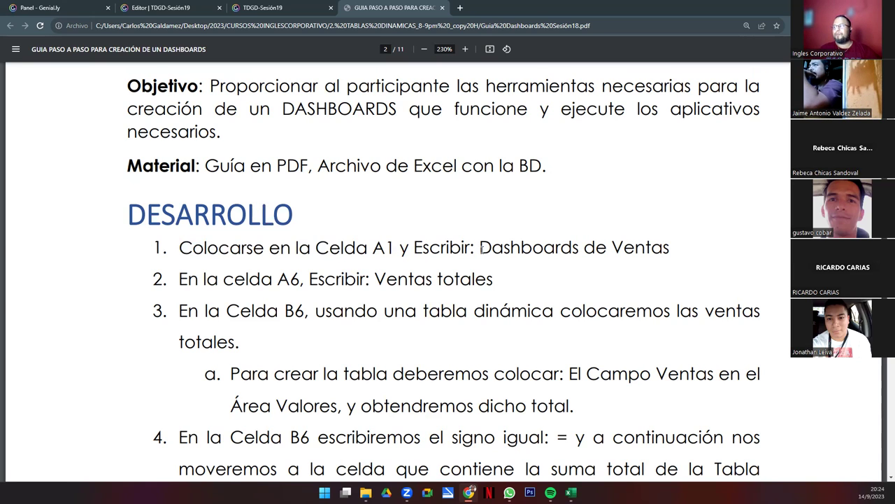
pyautogui.moveTo(481, 249); pyautogui.dragTo(665, 249)
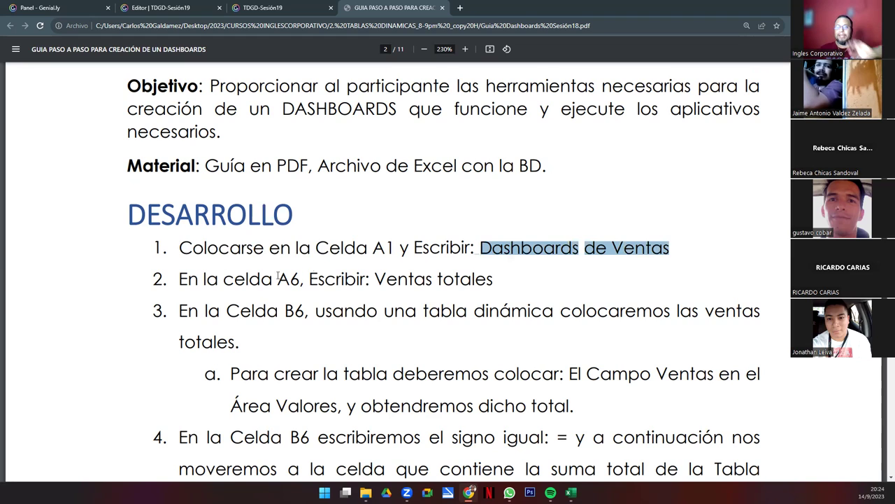
pyautogui.moveTo(181, 280); pyautogui.dragTo(319, 279)
pyautogui.moveTo(376, 279); pyautogui.dragTo(494, 280)
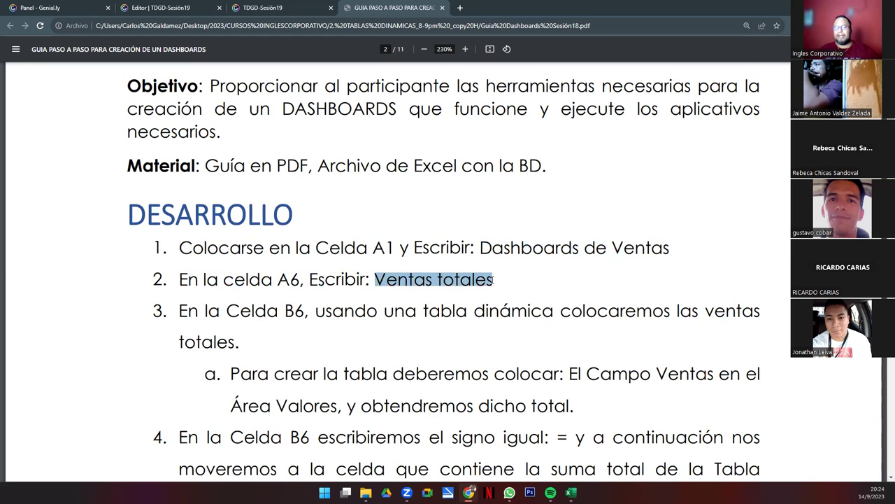
pyautogui.moveTo(177, 311); pyautogui.dragTo(244, 346)
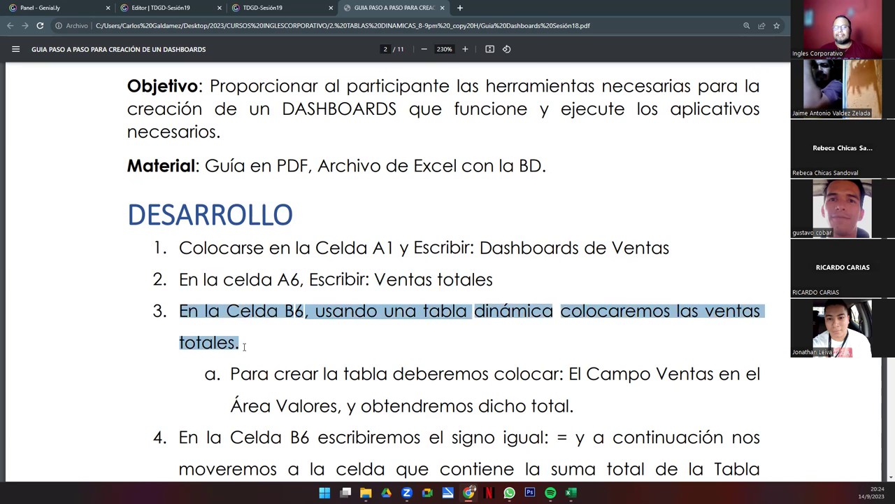
pyautogui.click(331, 320)
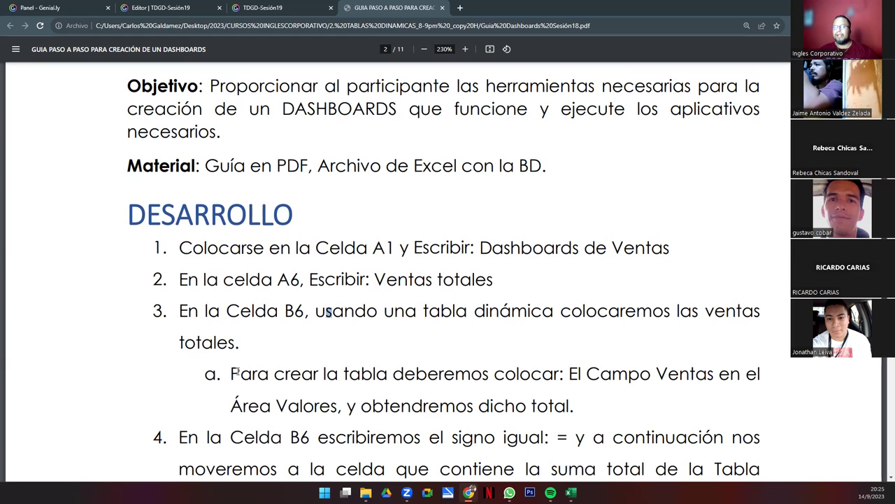
pyautogui.moveTo(231, 374); pyautogui.dragTo(560, 380)
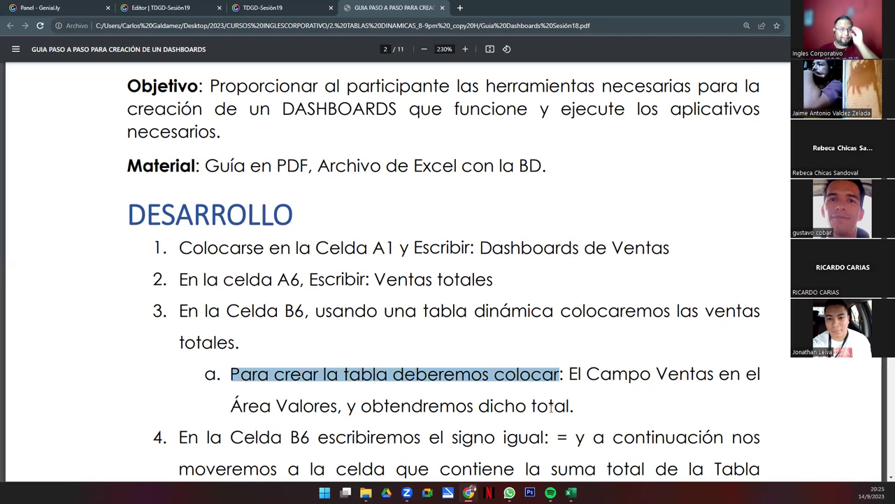
# Step: Read instruction 4 on linking cell B6 to the pivot table total, and continue to the Top 5 tables in instruction 6
pyautogui.scroll(-2, 552, 407)
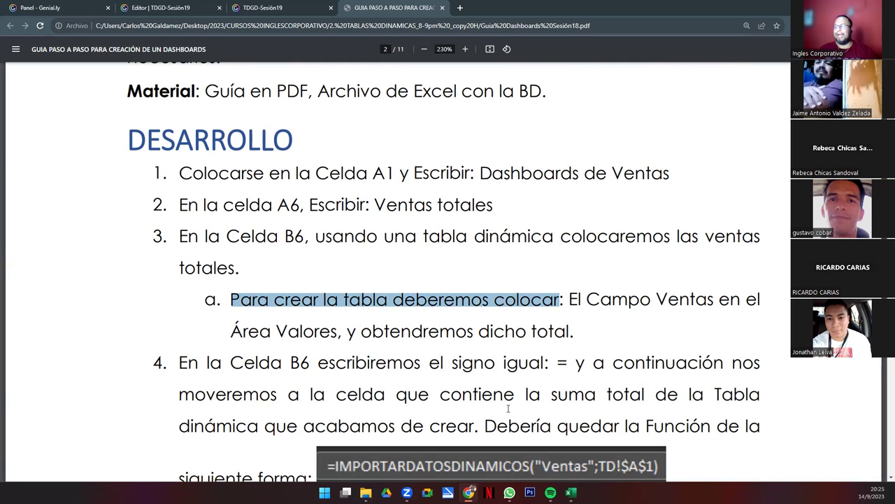
pyautogui.moveTo(176, 364); pyautogui.dragTo(312, 363)
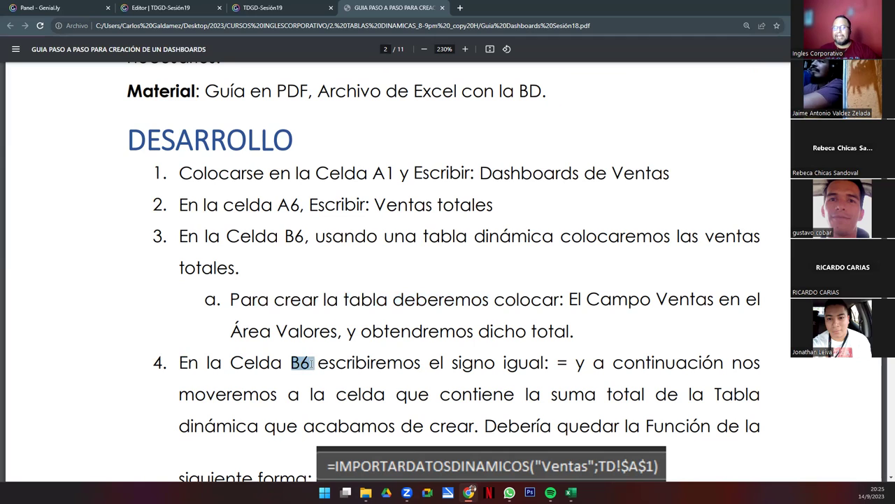
pyautogui.click(291, 238)
pyautogui.doubleClick(560, 364)
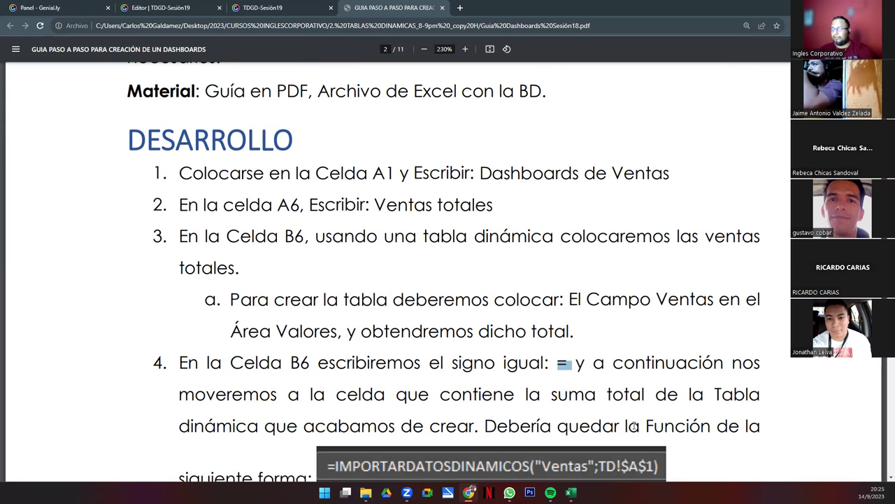
pyautogui.scroll(-5, 634, 427)
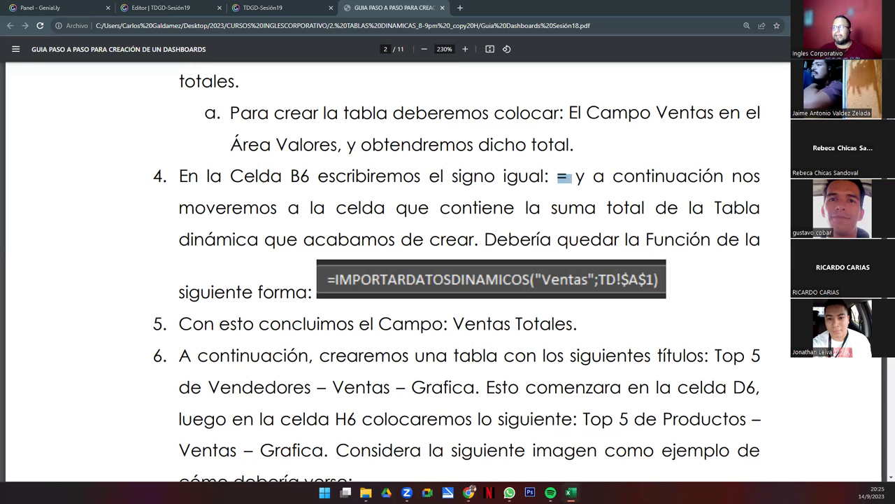
# Step: Switch to the GUIA workbook in Excel and examine the pivot tables on the Tablas dinámicas sheet
pyautogui.hotkey('alt', 'Tab')
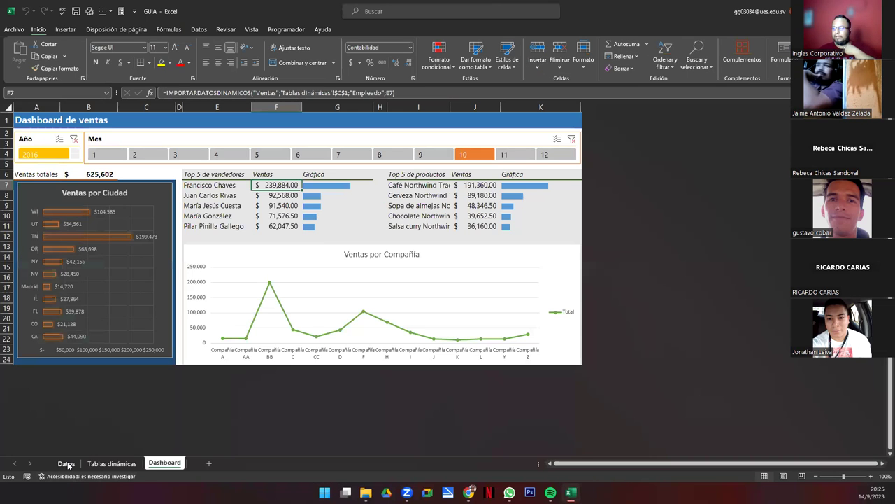
pyautogui.click(67, 466)
pyautogui.click(112, 463)
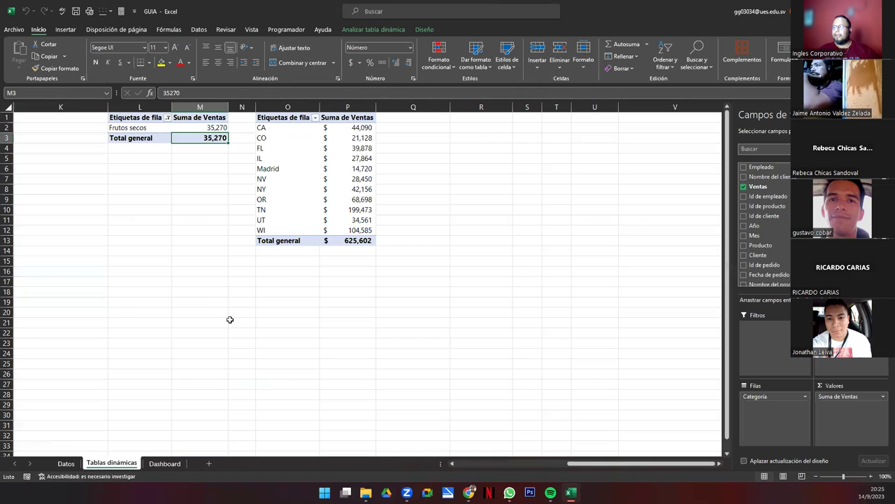
pyautogui.moveTo(570, 464); pyautogui.dragTo(440, 467)
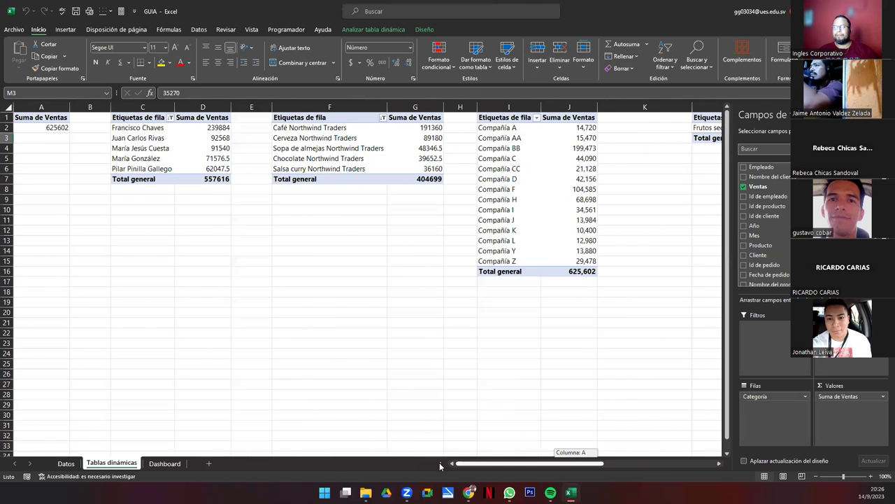
# Step: Clear the Mes slicer filter on the Dashboard sheet so all months are included, with the sheet enlarged to 130%
pyautogui.click(164, 463)
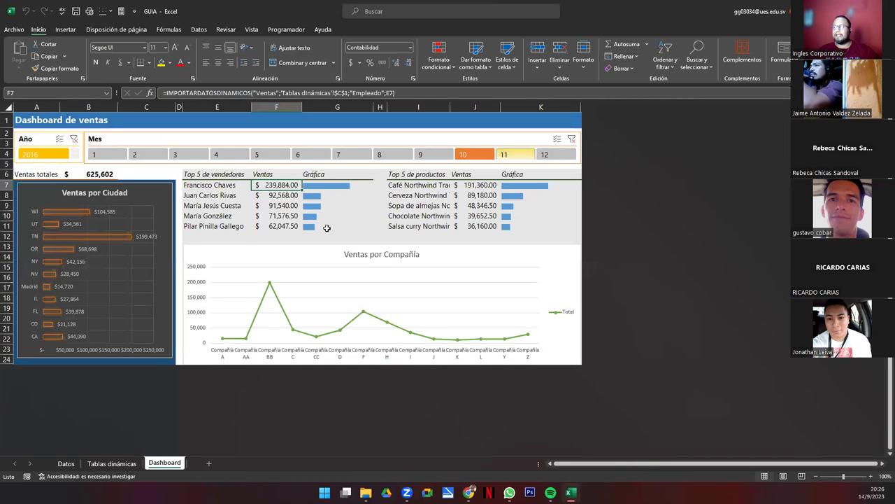
pyautogui.scroll(3, 180, 238)
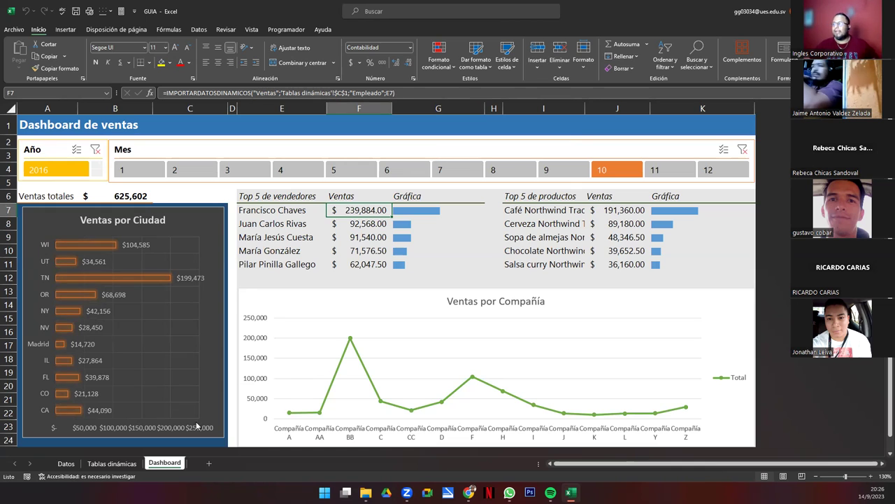
pyautogui.click(741, 154)
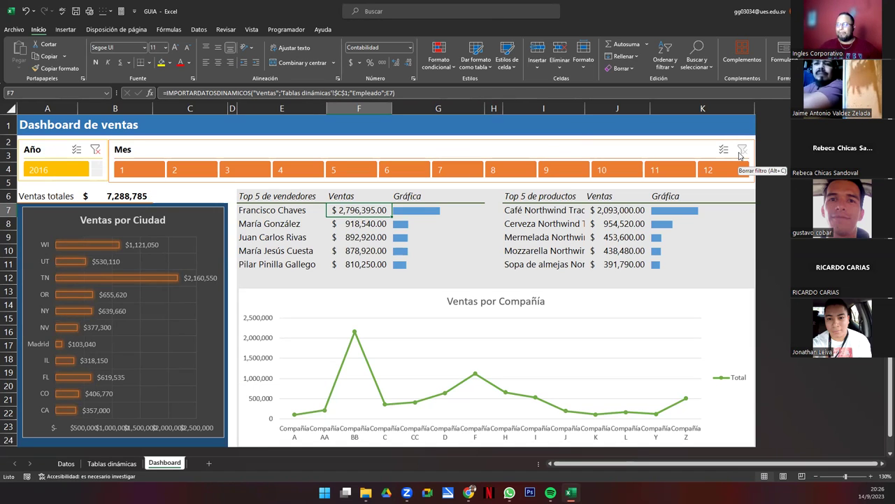
# Step: Examine the Gráfica columns of both Top 5 tables and the Ventas por Compañía chart, and close the pivot chart field list
pyautogui.moveTo(397, 196); pyautogui.dragTo(413, 256)
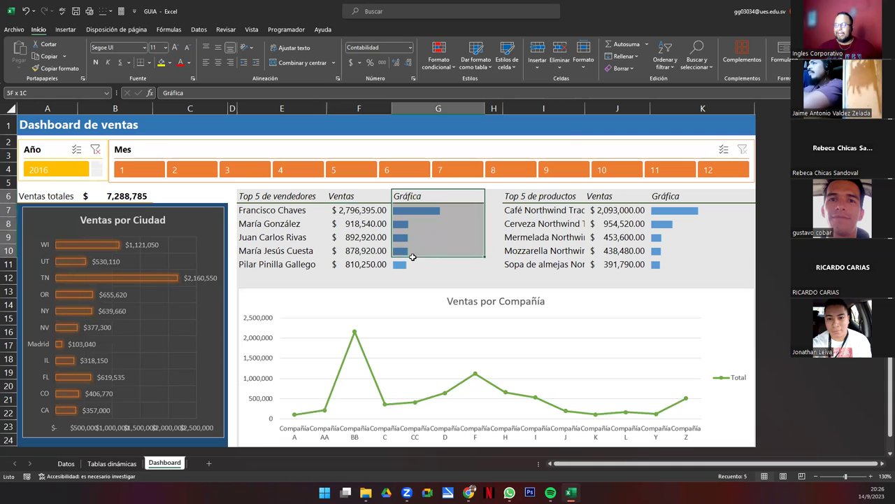
pyautogui.moveTo(666, 196); pyautogui.dragTo(667, 262)
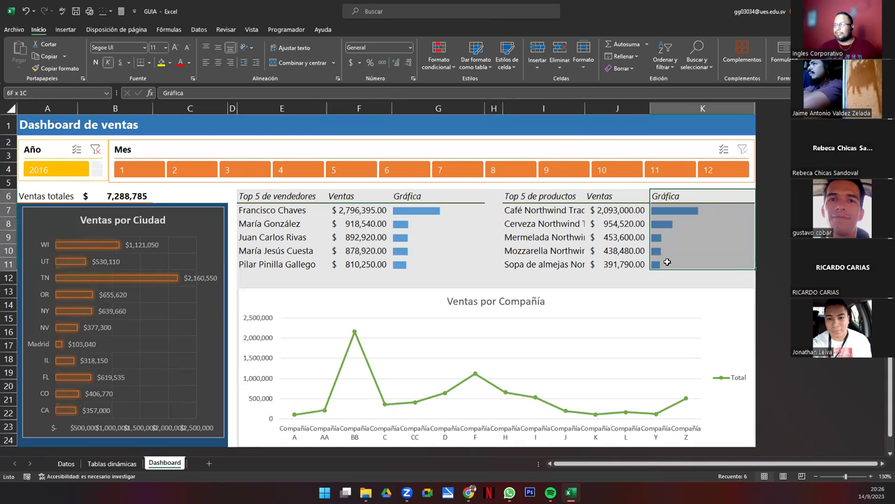
pyautogui.click(419, 305)
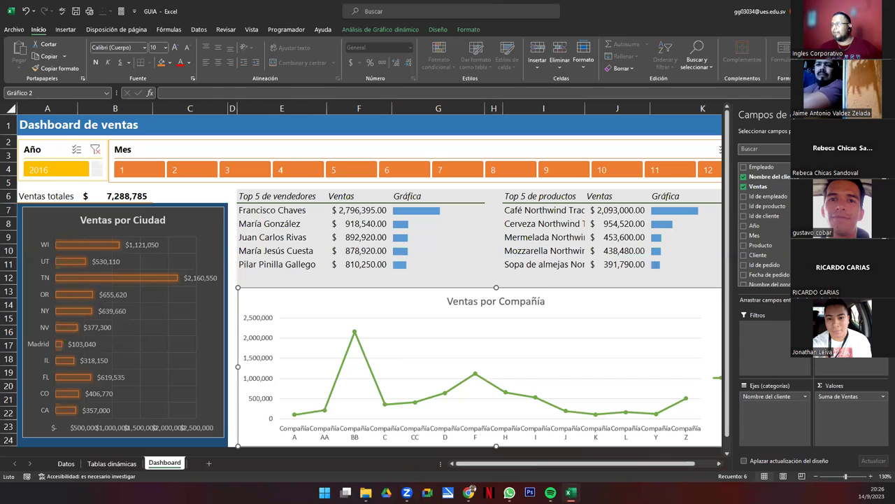
pyautogui.click(882, 114)
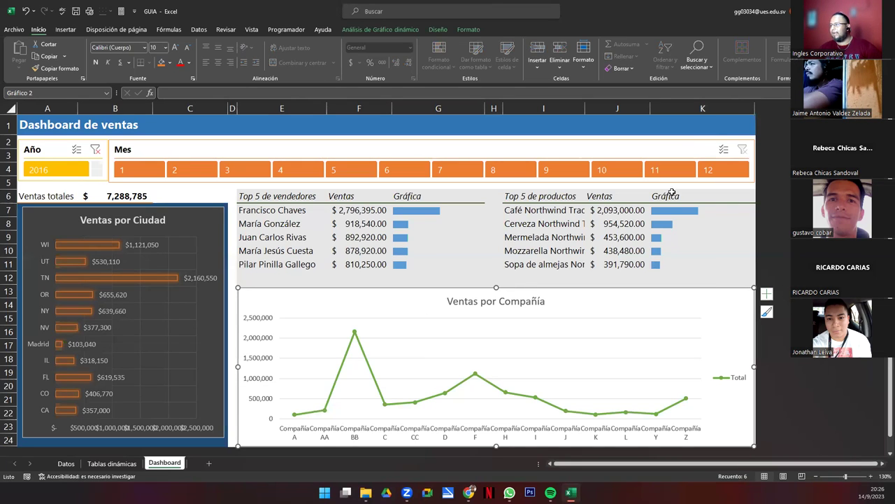
# Step: Filter the dashboard to month 2 with the Mes slicer, and clear that filter again
pyautogui.keyDown('ctrl'); pyautogui.scroll(-1, 616, 290); pyautogui.keyUp('ctrl')
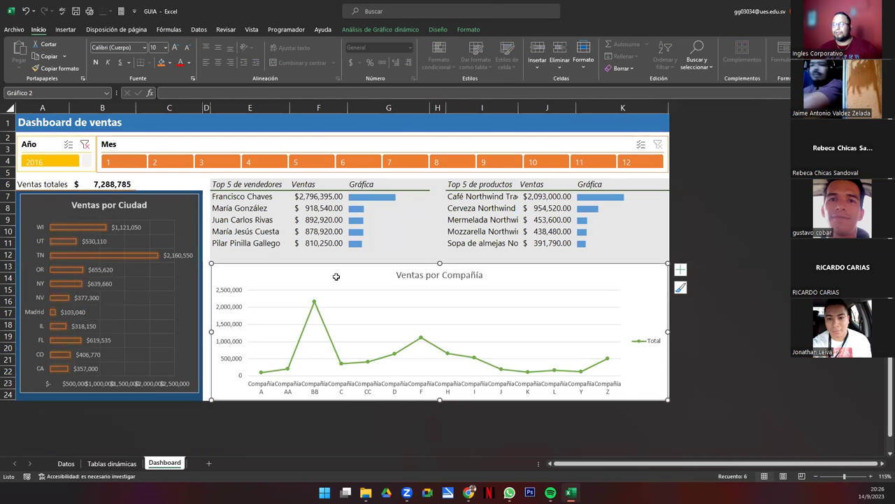
pyautogui.click(175, 165)
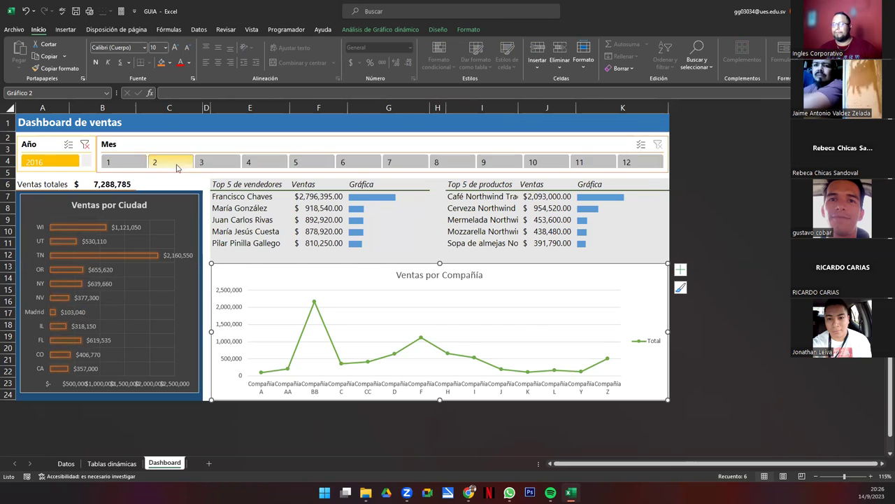
pyautogui.click(203, 163)
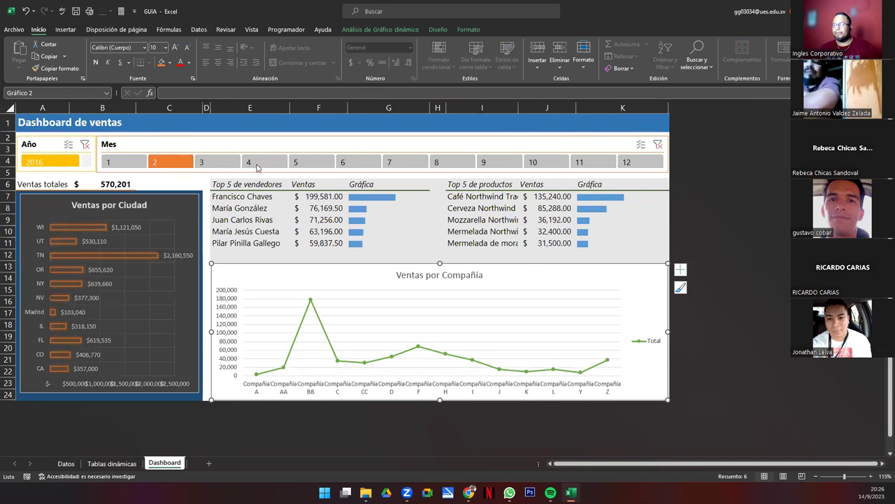
pyautogui.click(657, 145)
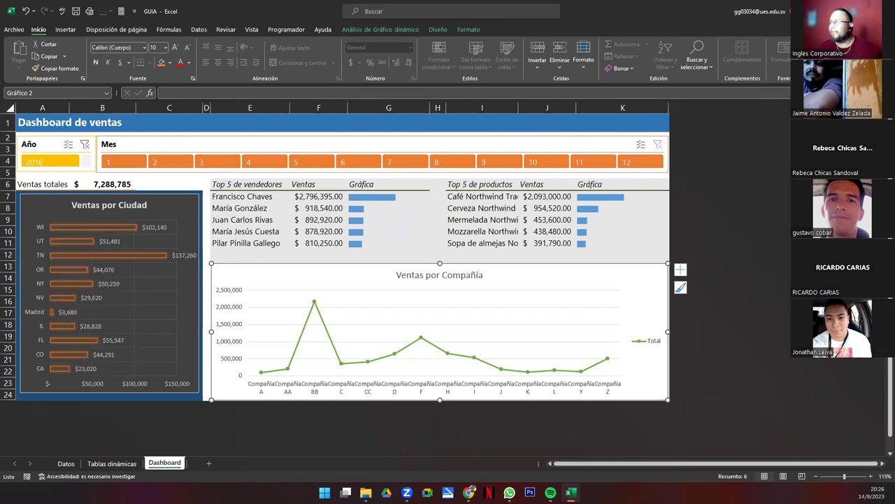
# Step: Read instruction 5 on Ventas Totales in the PDF guide and compare it with cells A6:B6 of the GUIA Dashboard sheet
pyautogui.hotkey('alt', 'Tab')
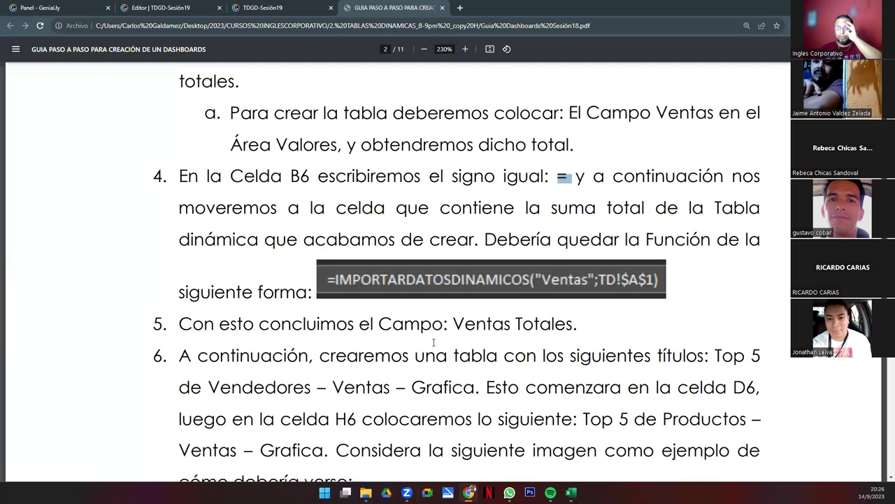
pyautogui.moveTo(455, 324); pyautogui.dragTo(589, 343)
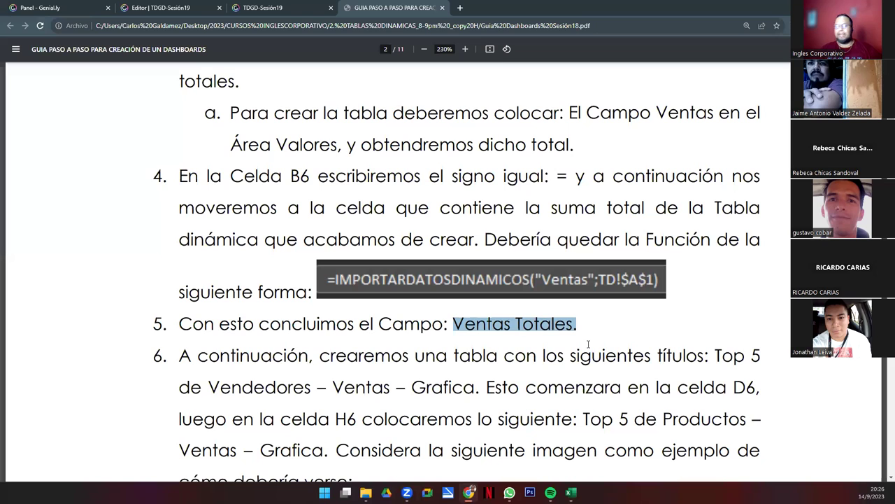
pyautogui.click(571, 492)
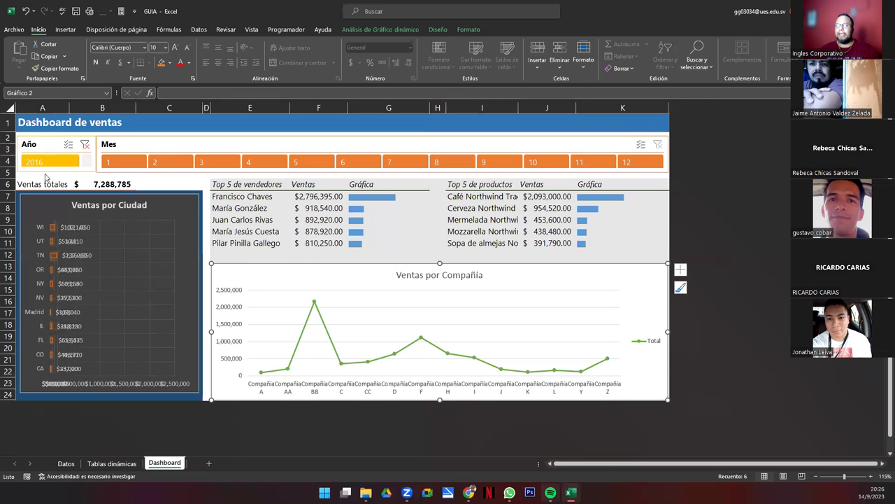
pyautogui.click(40, 123)
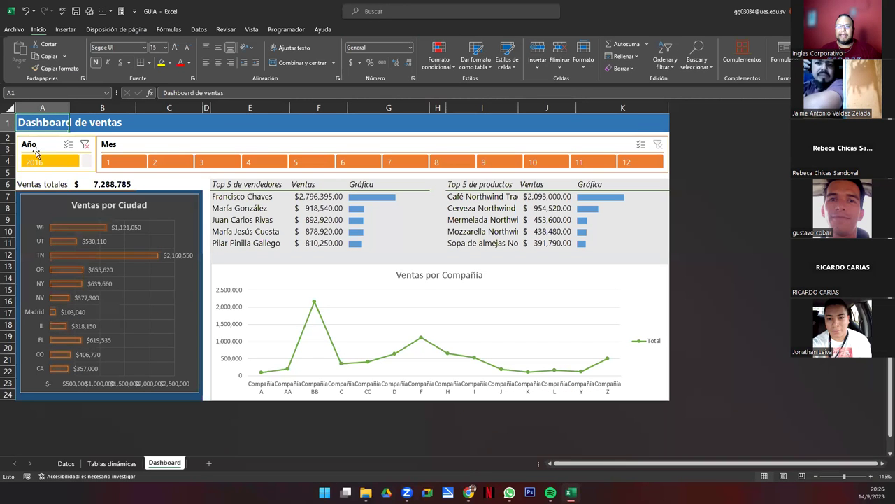
pyautogui.moveTo(29, 184); pyautogui.dragTo(105, 184)
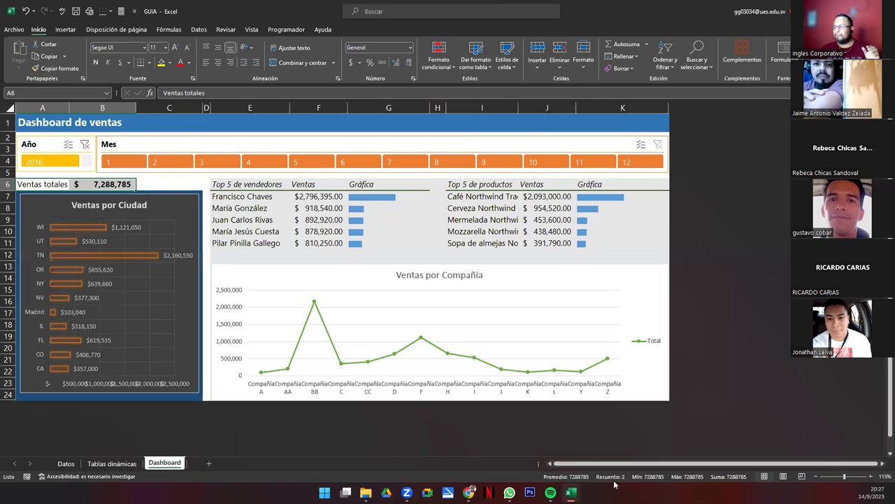
# Step: Read instruction 6 in the PDF guide and compare its titles with the row 6 headings of both Top 5 tables on the GUIA Dashboard
pyautogui.hotkey('alt', 'Tab')
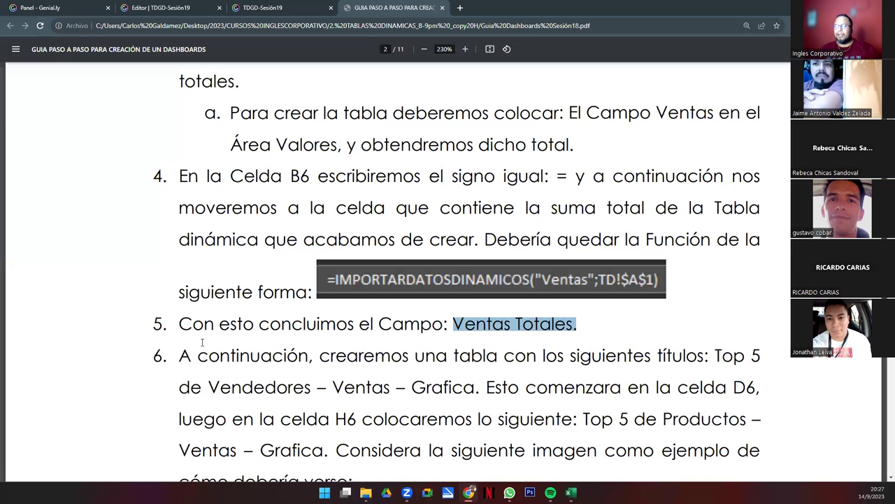
pyautogui.moveTo(180, 356); pyautogui.dragTo(761, 357)
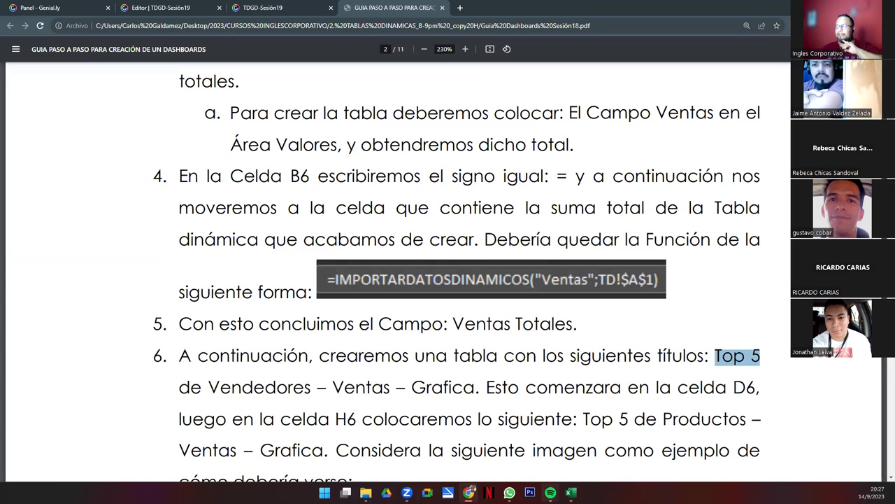
pyautogui.click(570, 492)
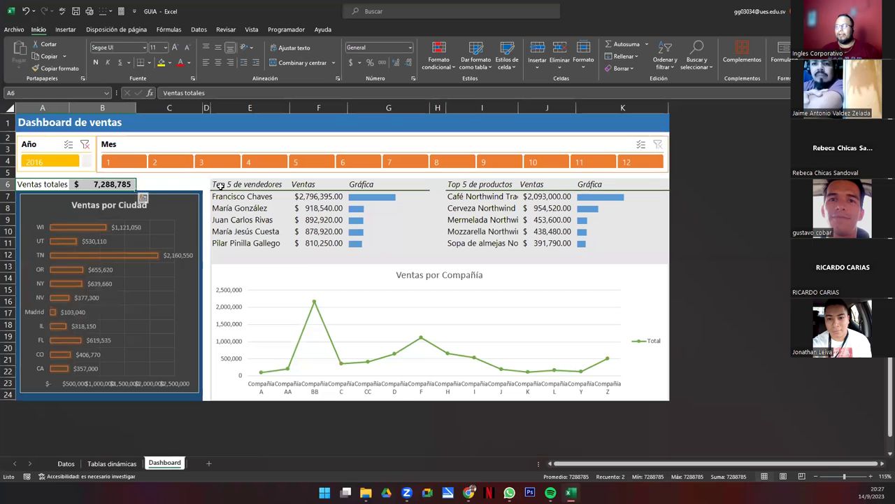
pyautogui.click(219, 184)
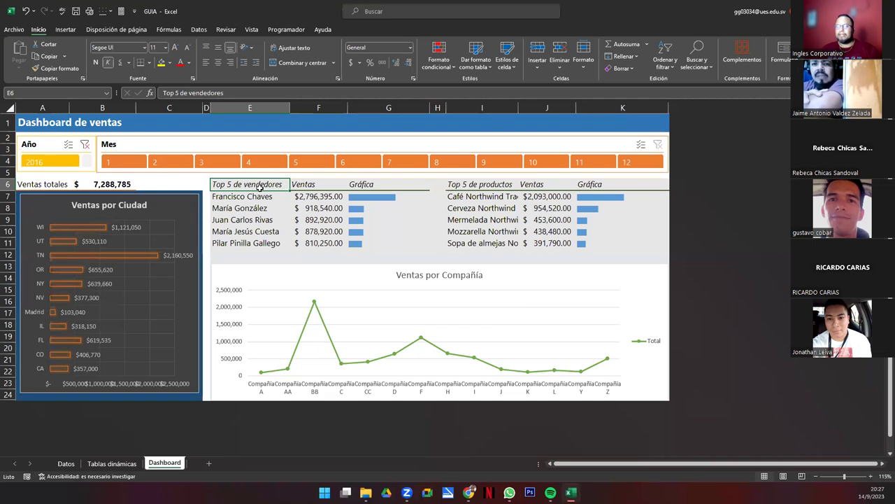
pyautogui.click(455, 186)
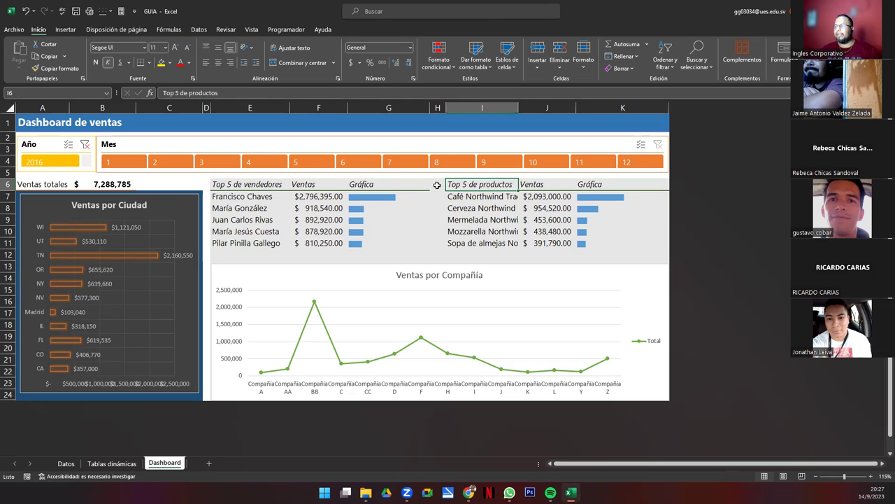
pyautogui.click(437, 185)
pyautogui.click(465, 184)
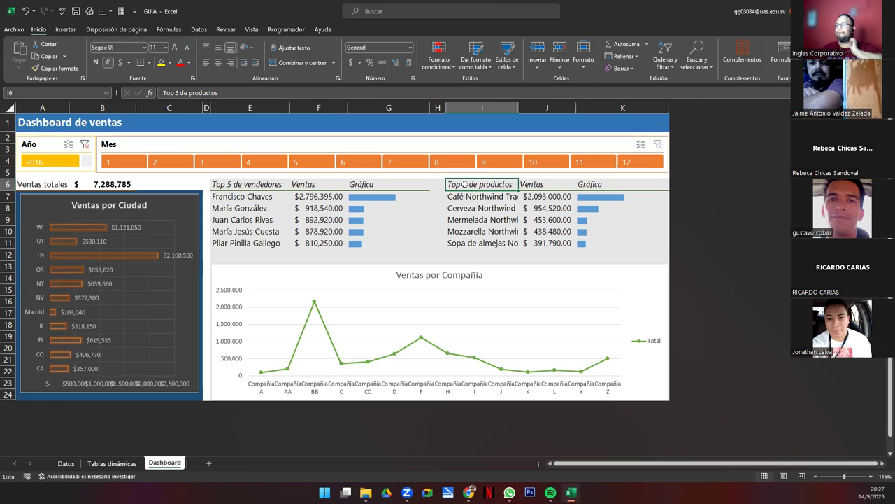
pyautogui.moveTo(238, 184); pyautogui.dragTo(361, 184)
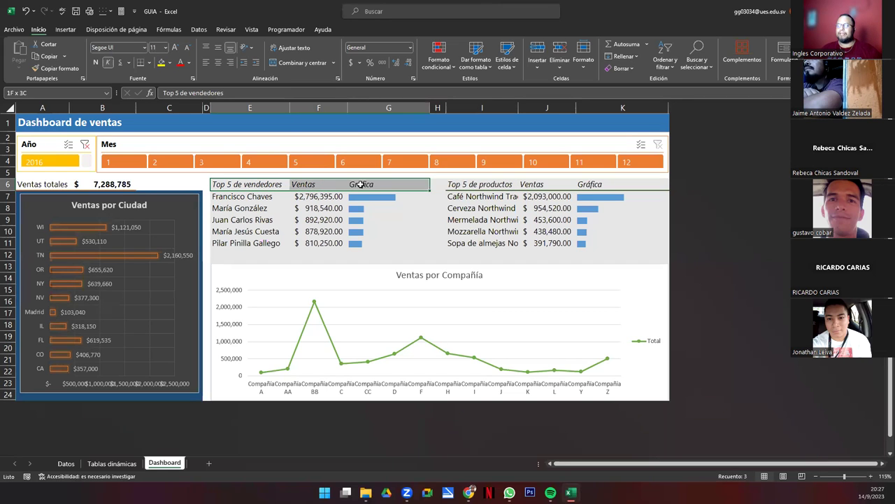
pyautogui.moveTo(459, 185); pyautogui.dragTo(622, 186)
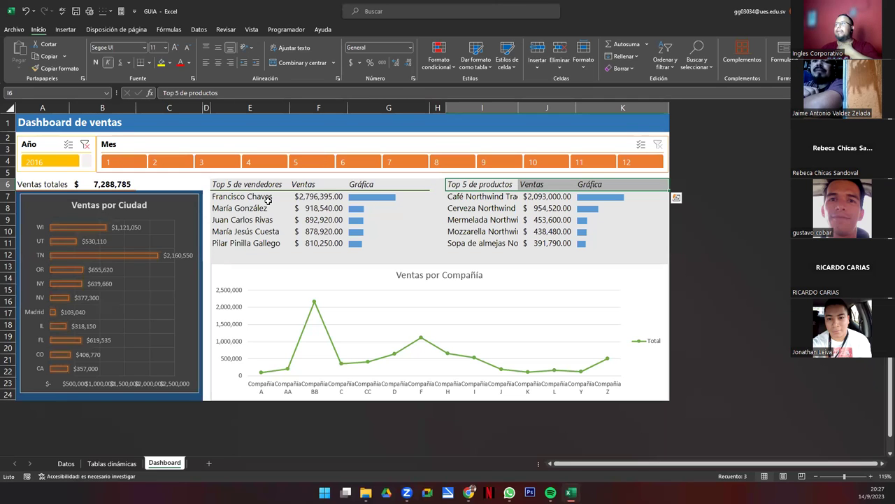
pyautogui.moveTo(252, 185); pyautogui.dragTo(365, 185)
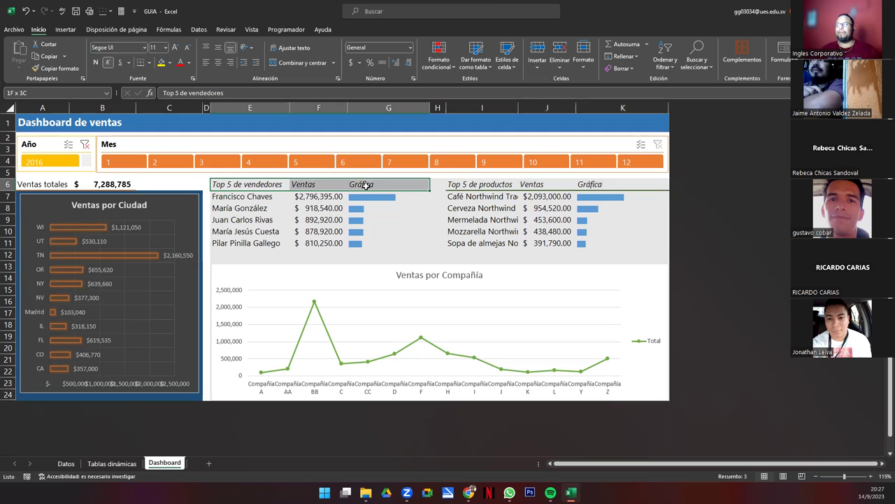
pyautogui.moveTo(459, 184); pyautogui.dragTo(600, 186)
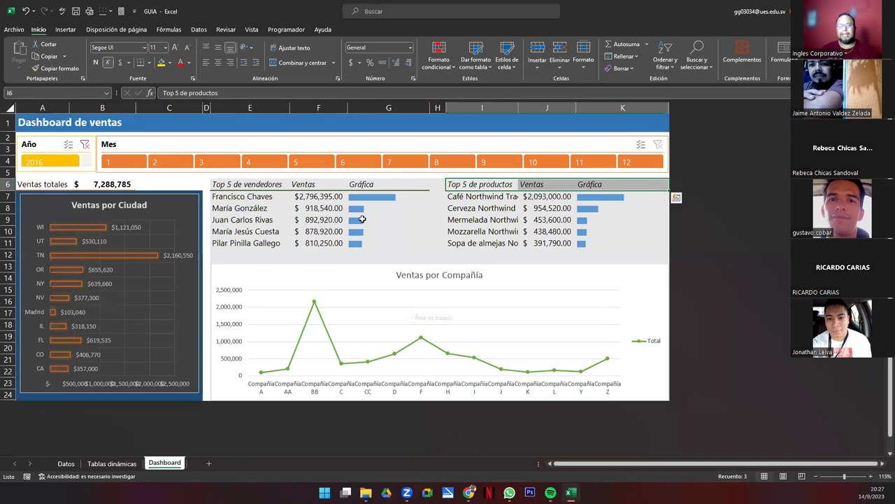
# Step: Examine the Top 5 de vendedores table, covering its seller names, Ventas values and the Gráfica formulas in G7:G11
pyautogui.click(231, 187)
pyautogui.moveTo(291, 235); pyautogui.dragTo(297, 252)
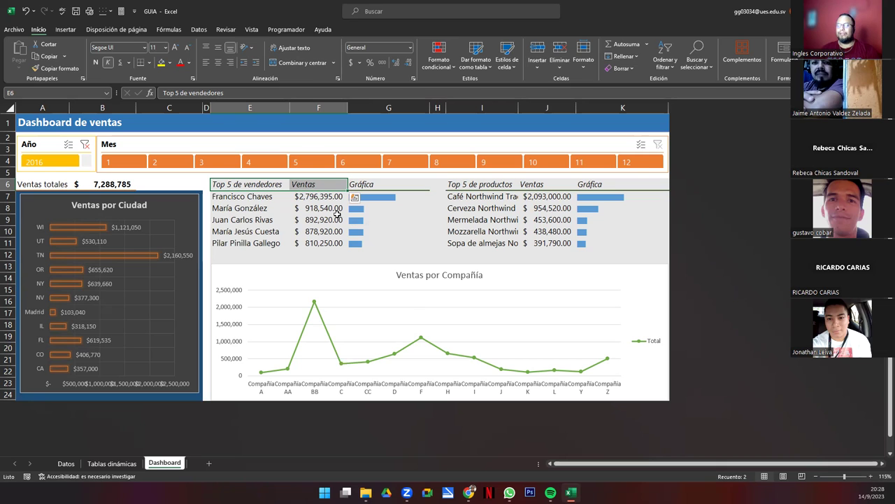
pyautogui.click(373, 196)
pyautogui.moveTo(373, 196); pyautogui.dragTo(374, 244)
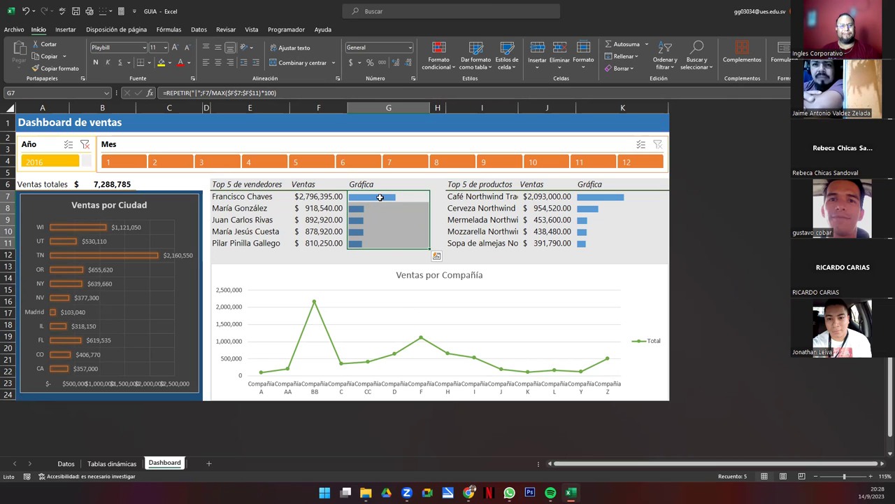
pyautogui.moveTo(249, 185); pyautogui.dragTo(314, 243)
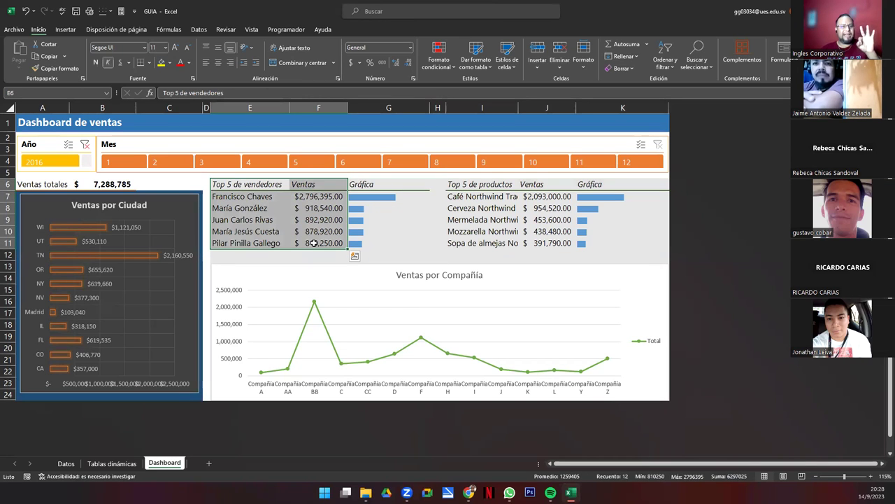
pyautogui.click(263, 223)
pyautogui.moveTo(231, 183); pyautogui.dragTo(312, 244)
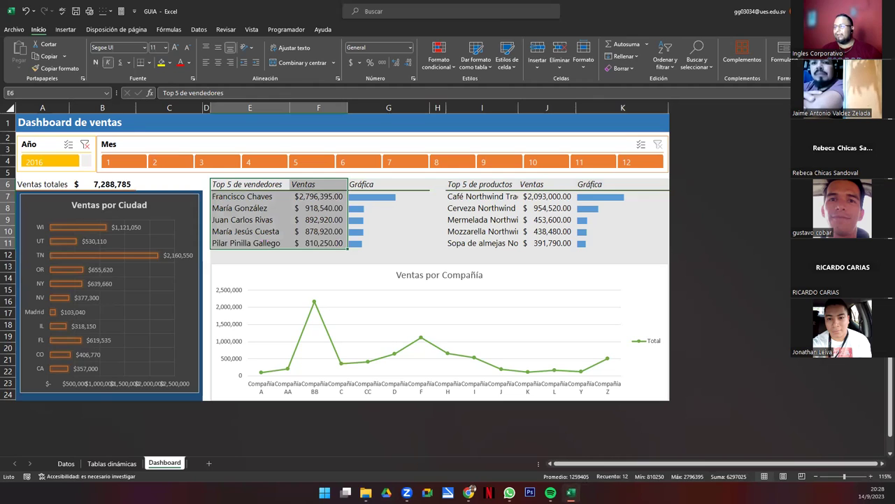
# Step: Switch to the PDF guide and read instruction 7 and its part a on the employee sales pivot table filtered to the top 5
pyautogui.click(571, 493)
pyautogui.scroll(-3, 302, 342)
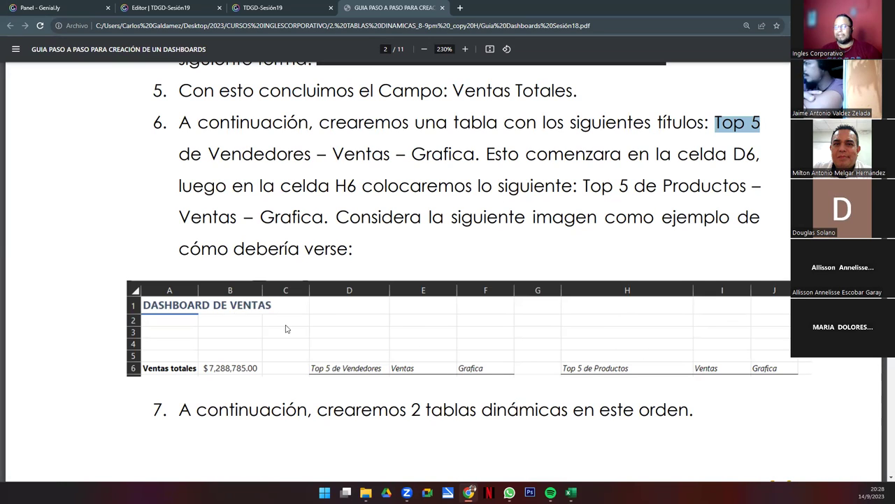
pyautogui.moveTo(181, 413); pyautogui.dragTo(482, 413)
pyautogui.moveTo(617, 410); pyautogui.dragTo(719, 413)
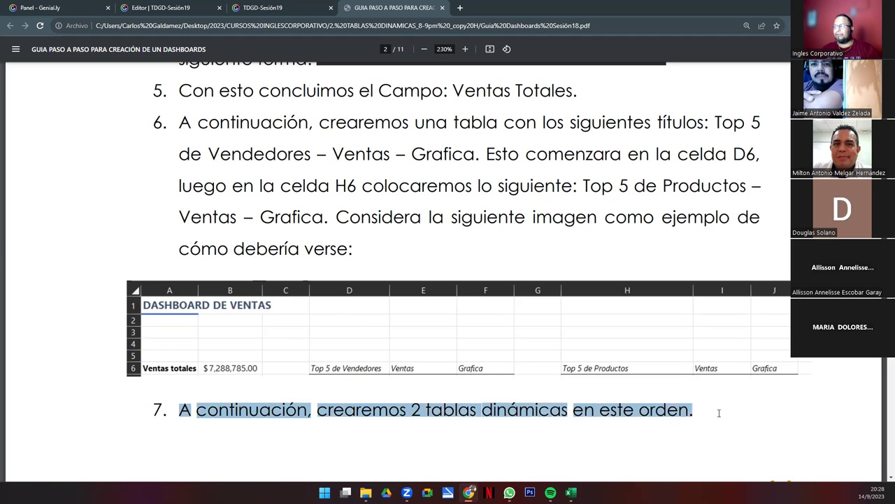
pyautogui.scroll(-1, 616, 394)
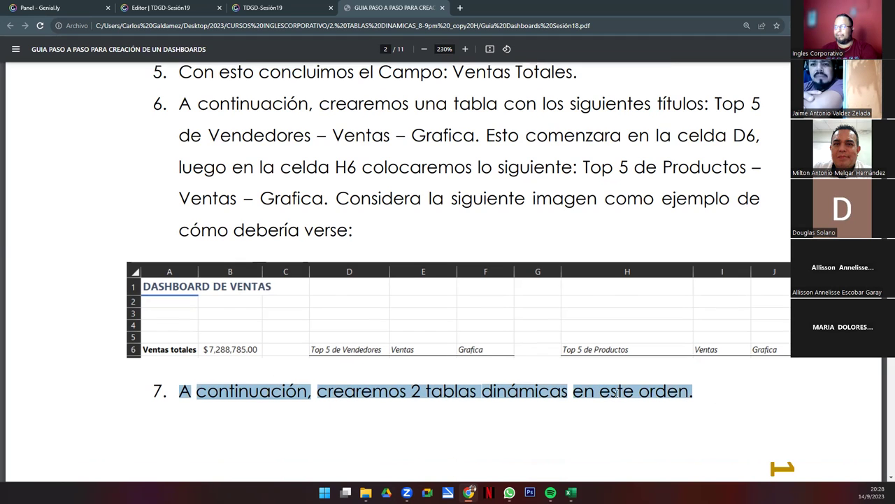
pyautogui.scroll(-3, 617, 395)
pyautogui.scroll(-9, 616, 395)
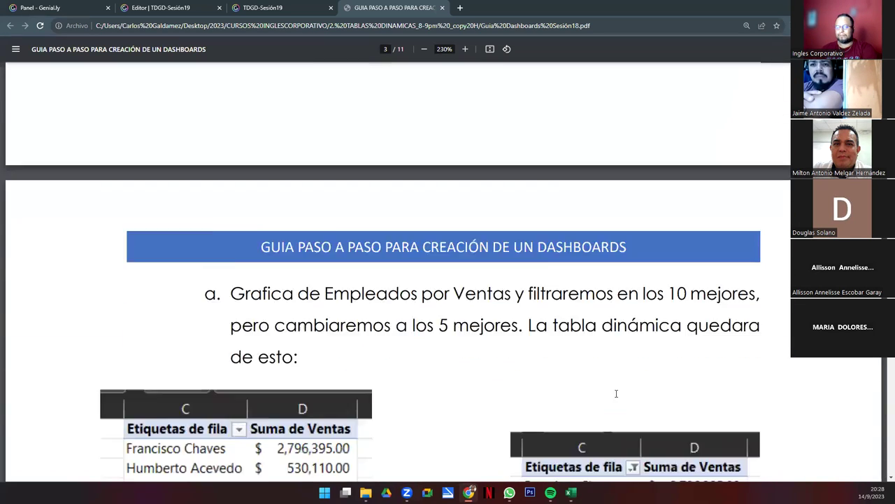
pyautogui.scroll(1, 319, 215)
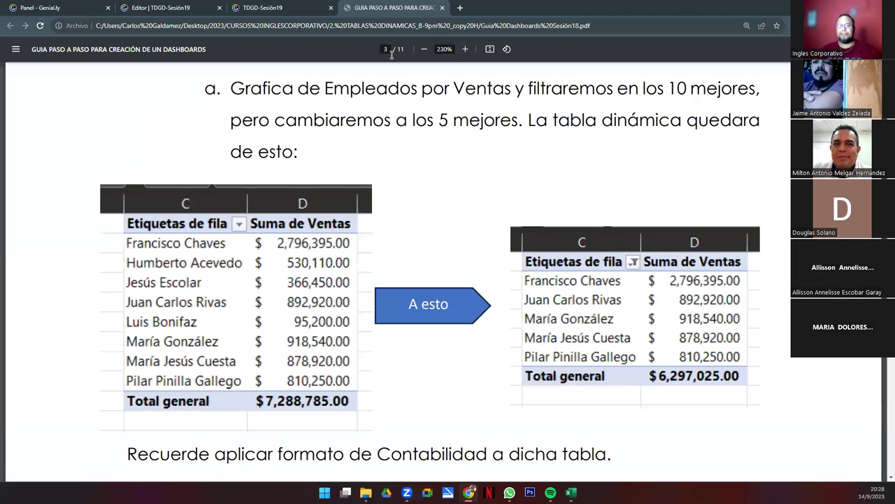
# Step: Close the PDF guide and create a new blank workbook in Excel
pyautogui.hotkey('ctrl', 'w')
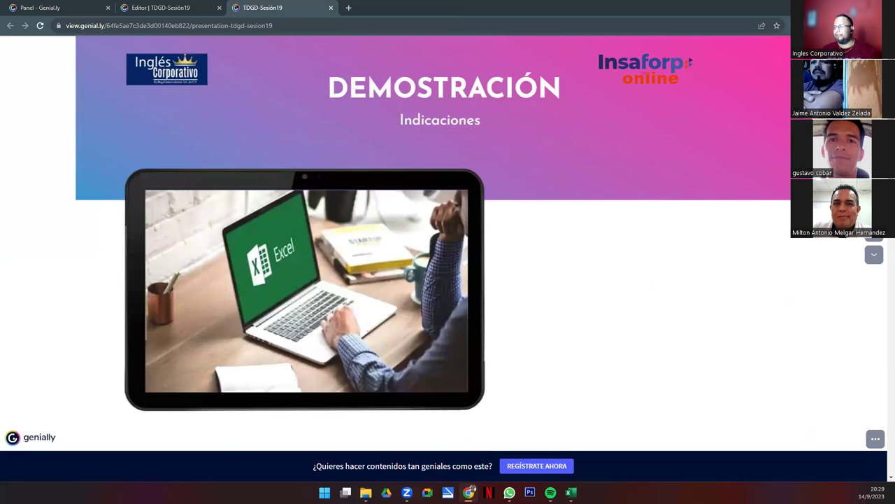
pyautogui.click(571, 493)
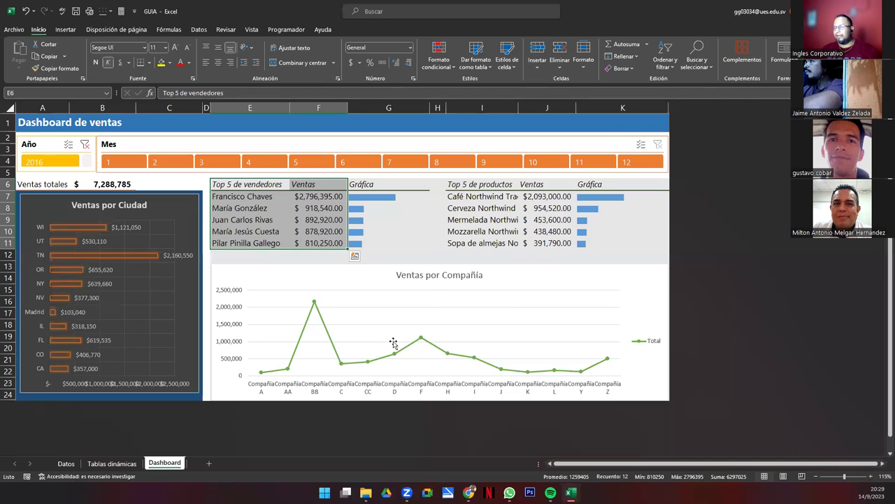
pyautogui.hotkey('ctrl', 'n')
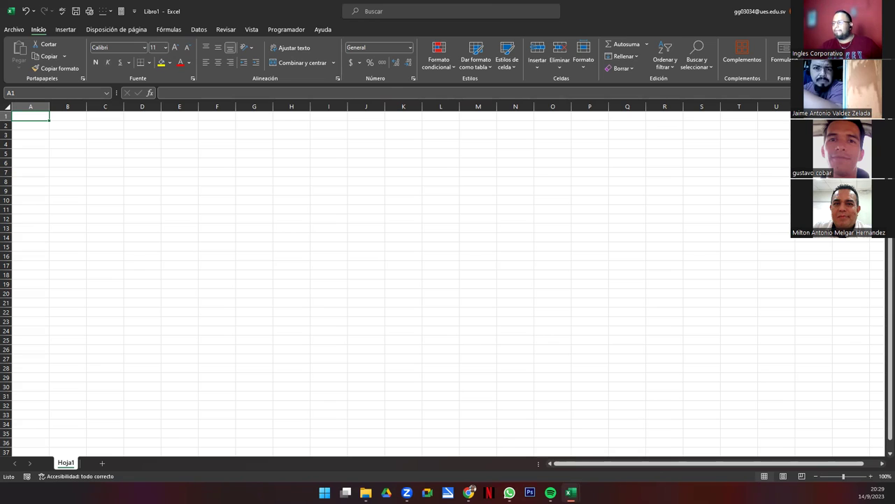
# Step: Switch to the GUIA workbook and look over its Tablas dinámicas and Datos sheets
pyautogui.moveTo(571, 493)
pyautogui.click(517, 448)
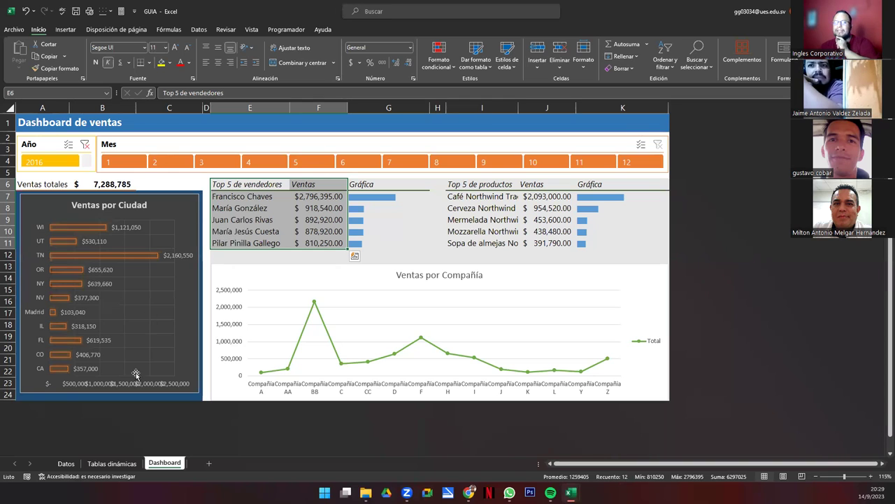
pyautogui.click(101, 464)
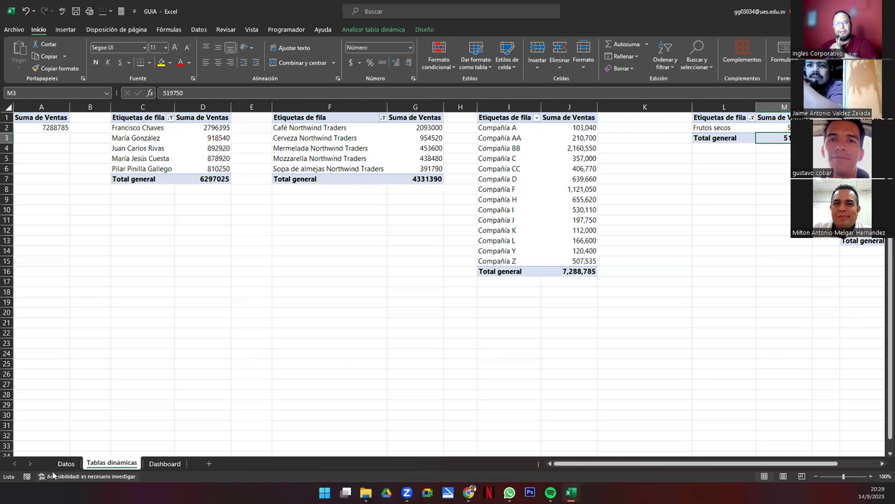
pyautogui.click(66, 464)
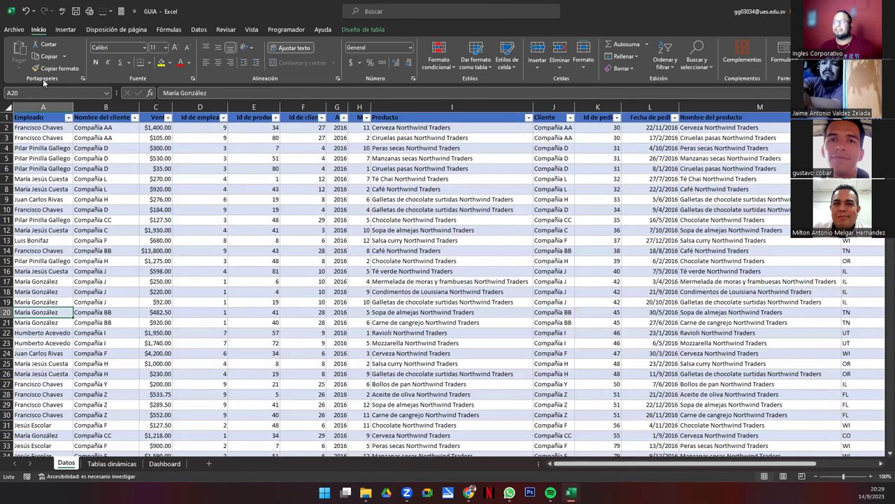
# Step: Close the GUIA workbook without saving its changes and close the blank workbook too
pyautogui.hotkey('alt', 'F4')
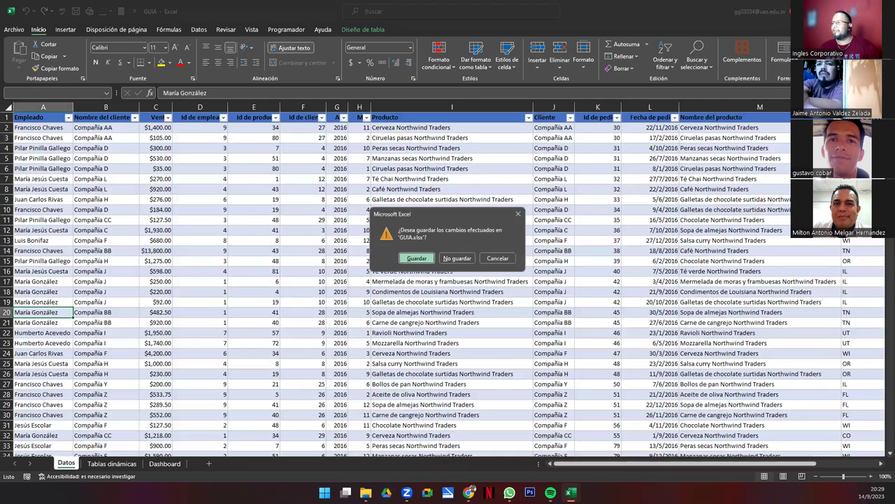
pyautogui.click(456, 258)
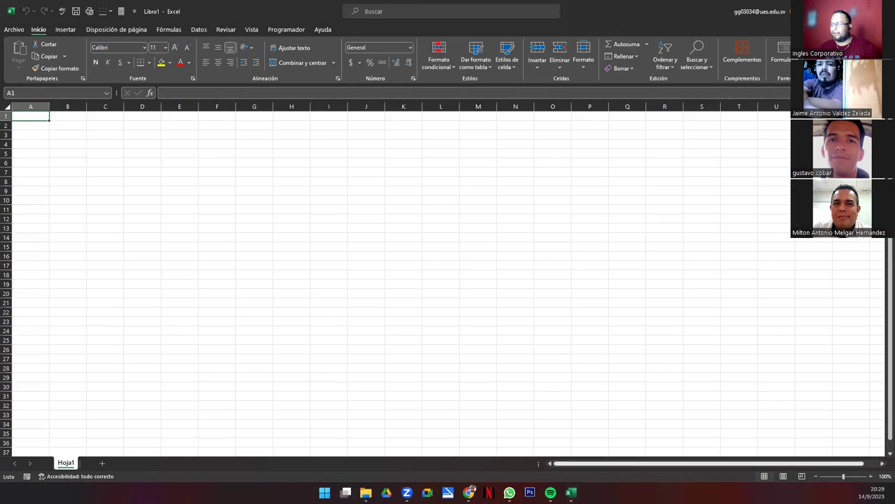
pyautogui.moveTo(571, 493)
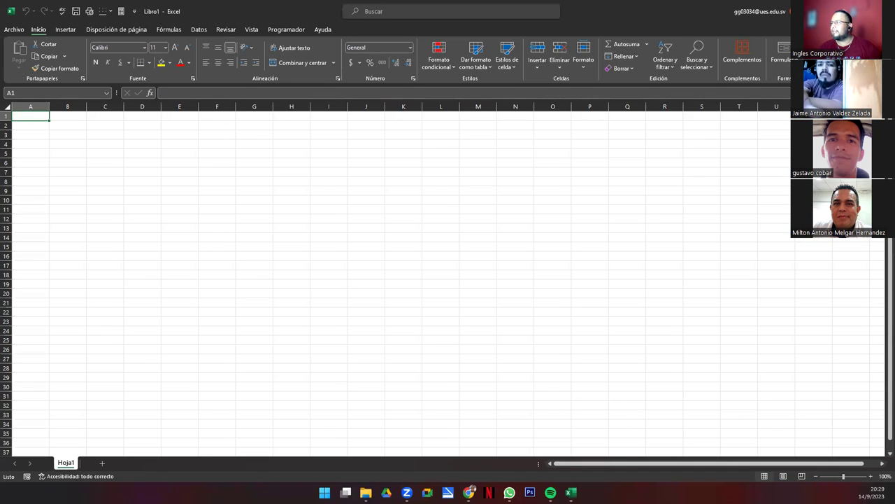
pyautogui.hotkey('alt', 'F4')
# Step: Switch to File Explorer and open the BD workbook from the Ejercicios folder
pyautogui.click(376, 493)
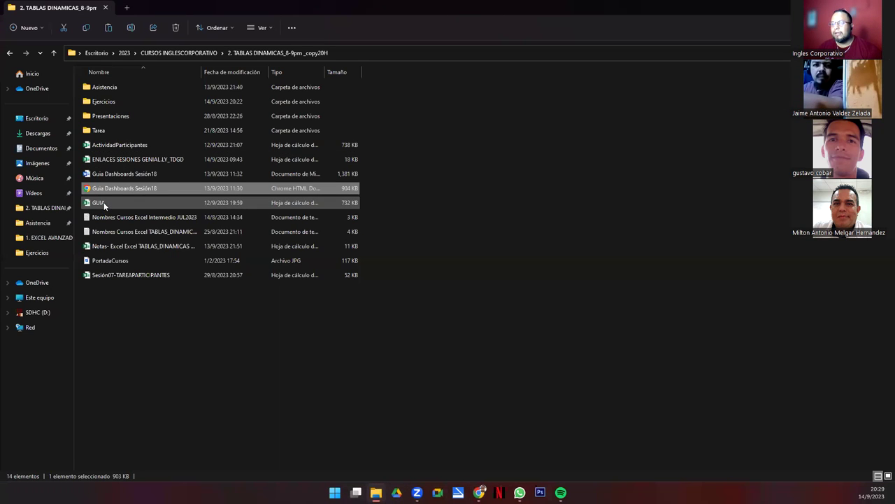
pyautogui.doubleClick(99, 102)
pyautogui.doubleClick(108, 87)
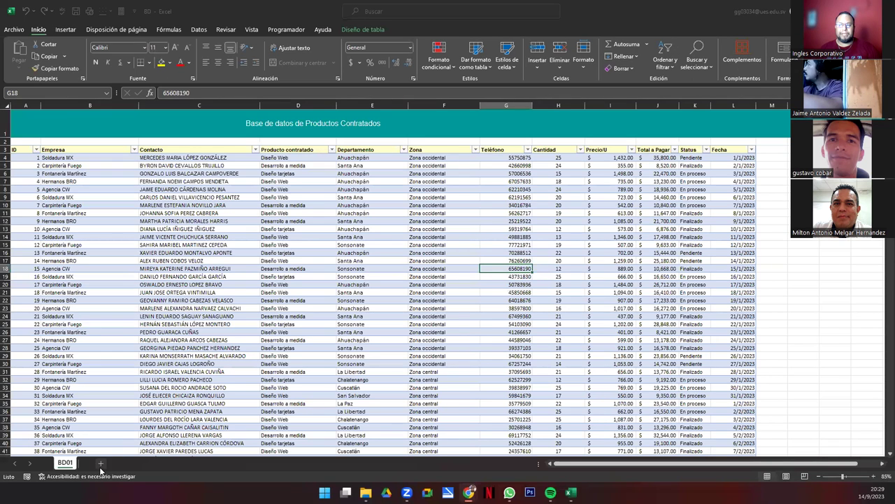
# Step: Rename the BD01 sheet as BD
pyautogui.doubleClick(65, 463)
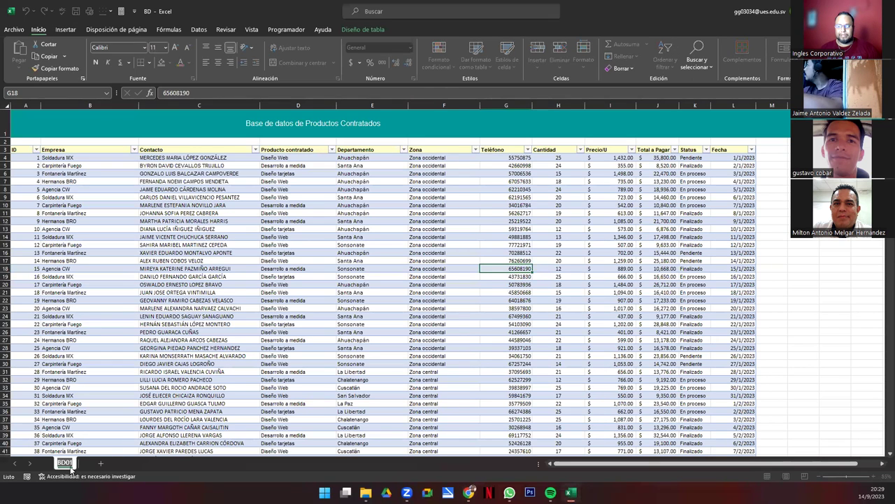
pyautogui.press('BackSpace')
pyautogui.press('BackSpace')
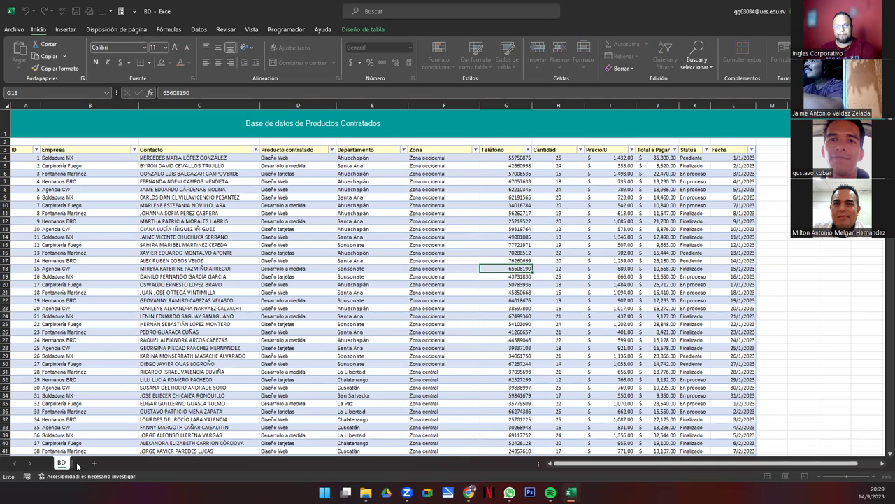
pyautogui.press('Return')
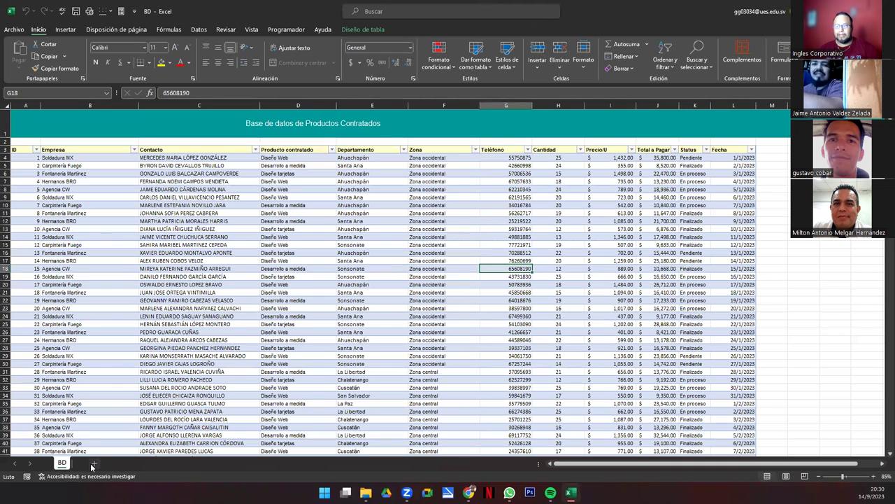
# Step: Add a new sheet after BD and name it TD
pyautogui.click(94, 464)
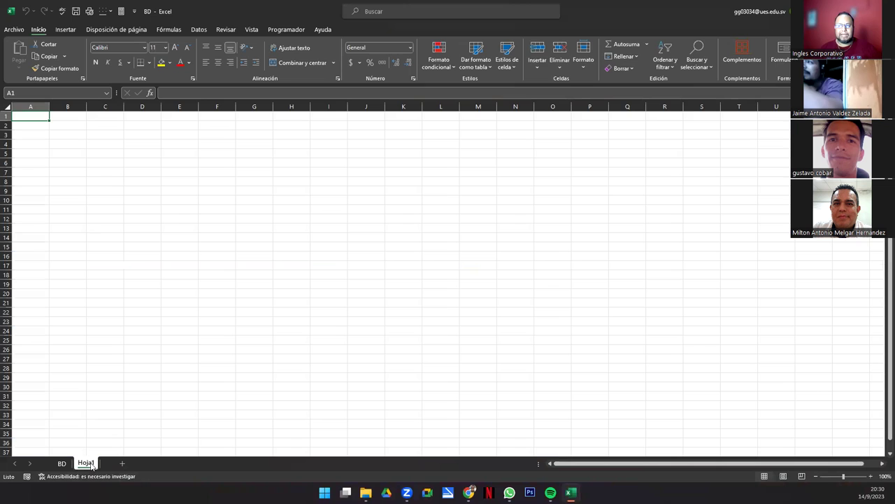
pyautogui.doubleClick(90, 464)
pyautogui.write('td')
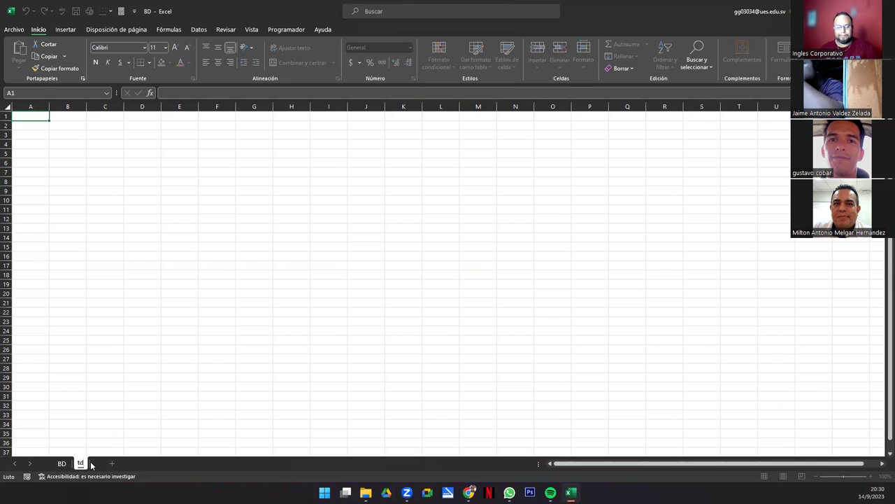
pyautogui.press('BackSpace')
pyautogui.press('BackSpace')
pyautogui.write('TD')
pyautogui.press('Return')
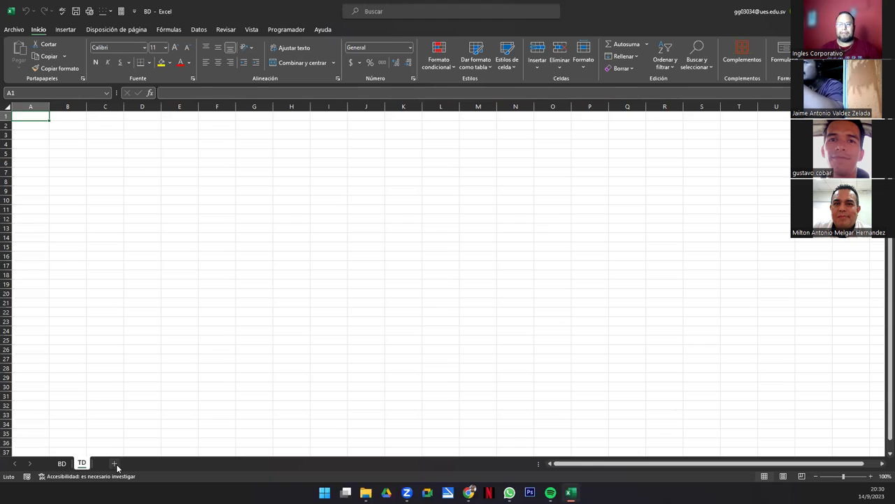
# Step: Add a third sheet after TD and name it DASHBOARDS
pyautogui.click(115, 464)
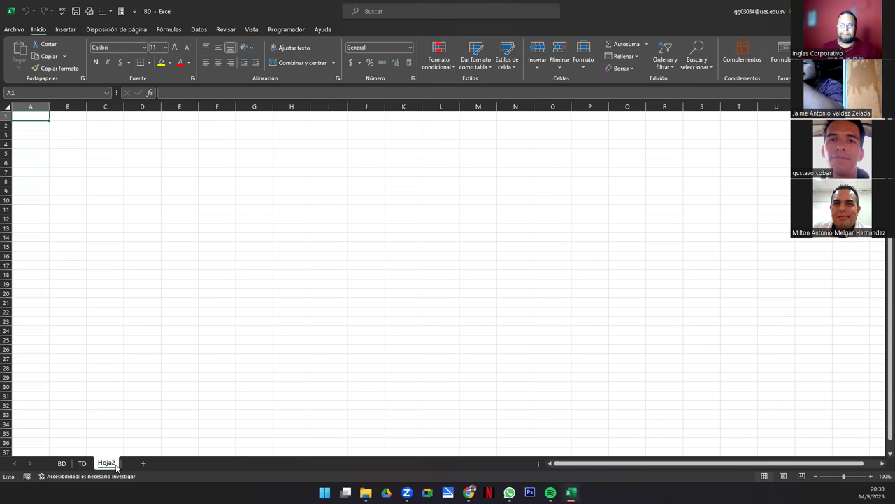
pyautogui.doubleClick(112, 464)
pyautogui.press('BackSpace')
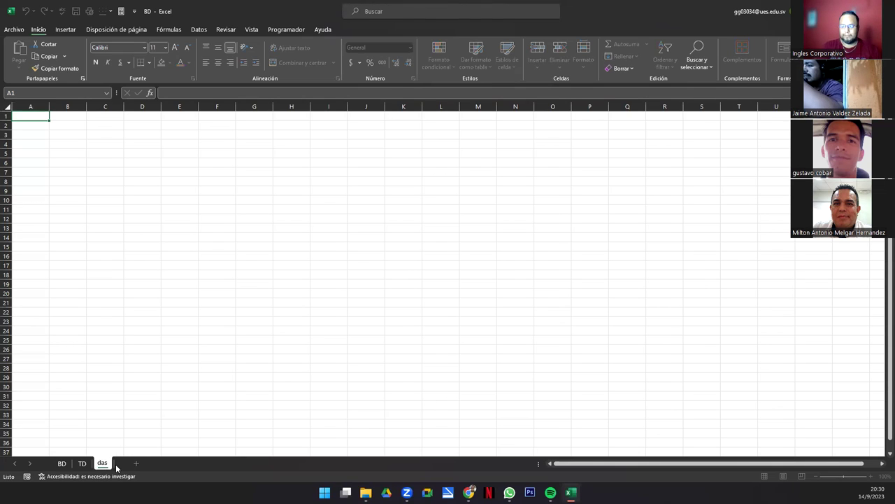
pyautogui.write('DASHBOARDS')
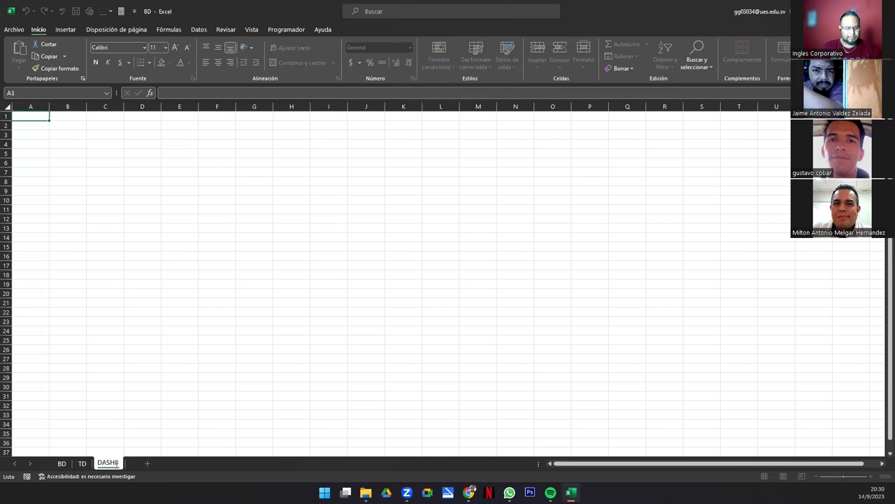
pyautogui.press('Return')
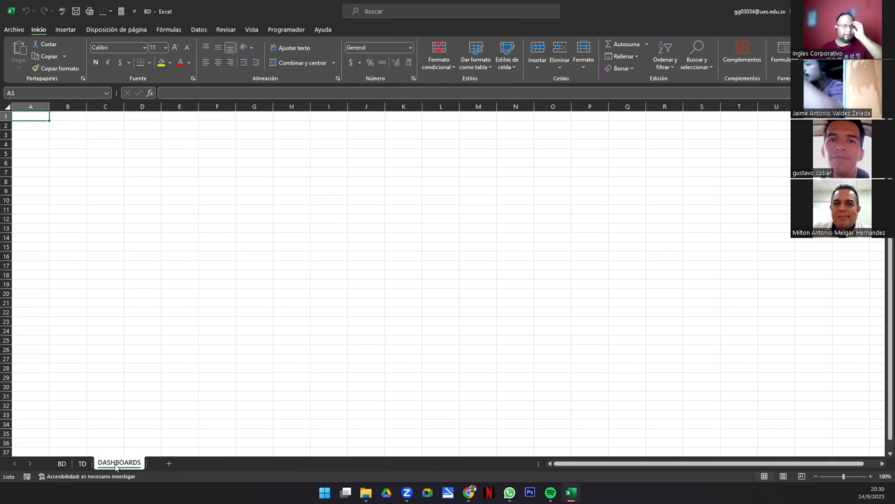
# Step: Return to the product database on the BD sheet and close the workbook without saving
pyautogui.click(64, 463)
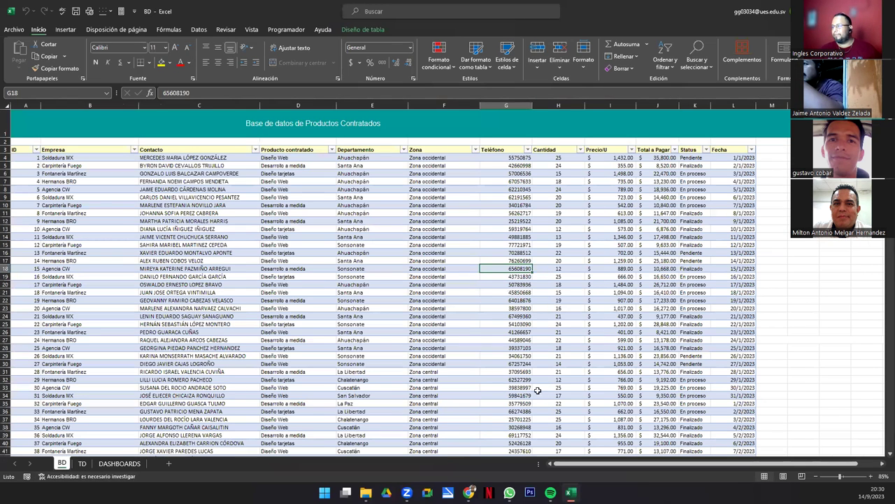
pyautogui.click(63, 199)
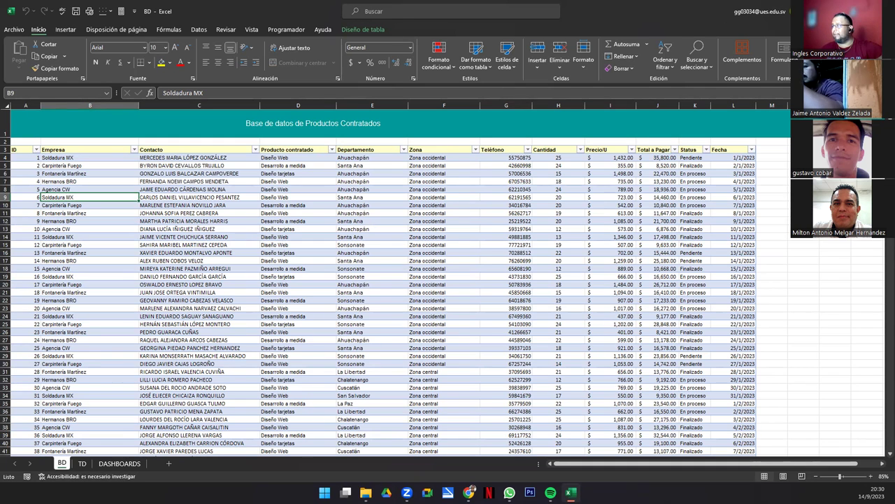
pyautogui.hotkey('alt', 'F4')
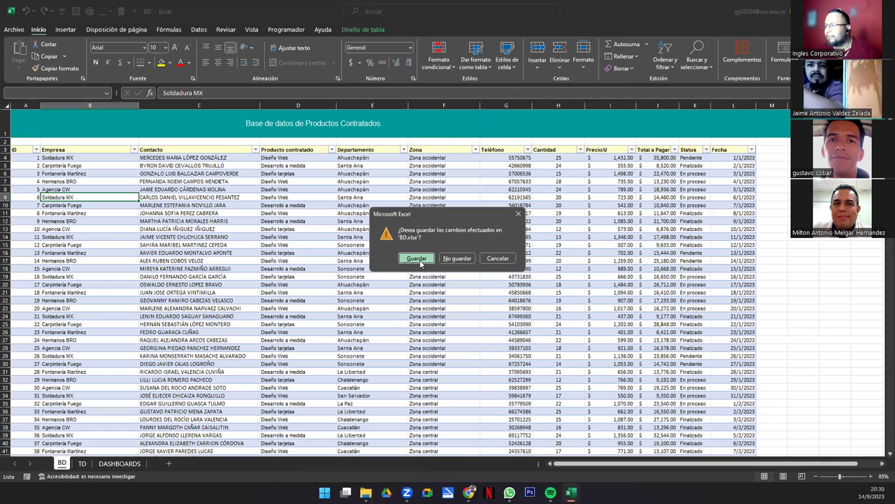
pyautogui.click(452, 263)
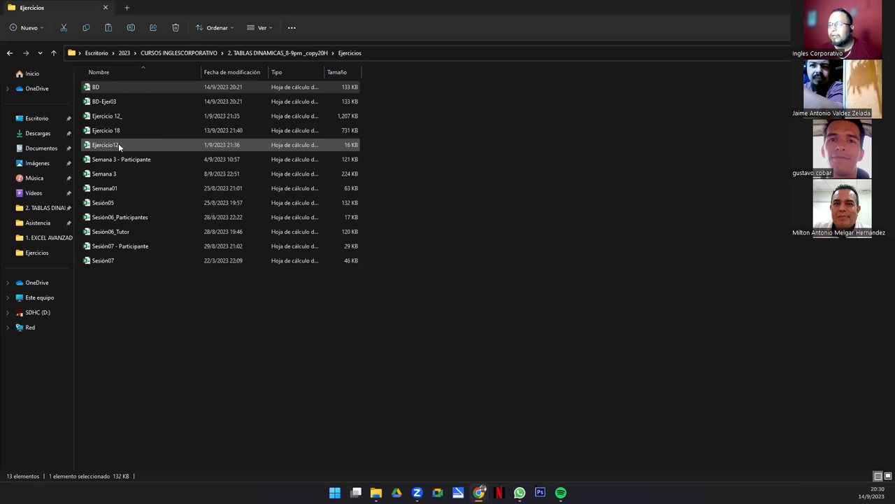
# Step: Open the GUIA workbook from the parent course folder and save a copy as BD2 in that same folder
pyautogui.click(54, 53)
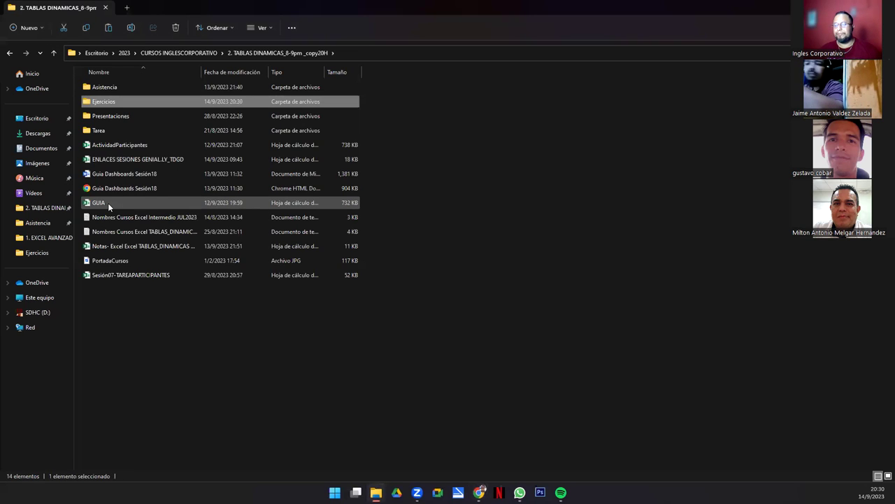
pyautogui.doubleClick(107, 203)
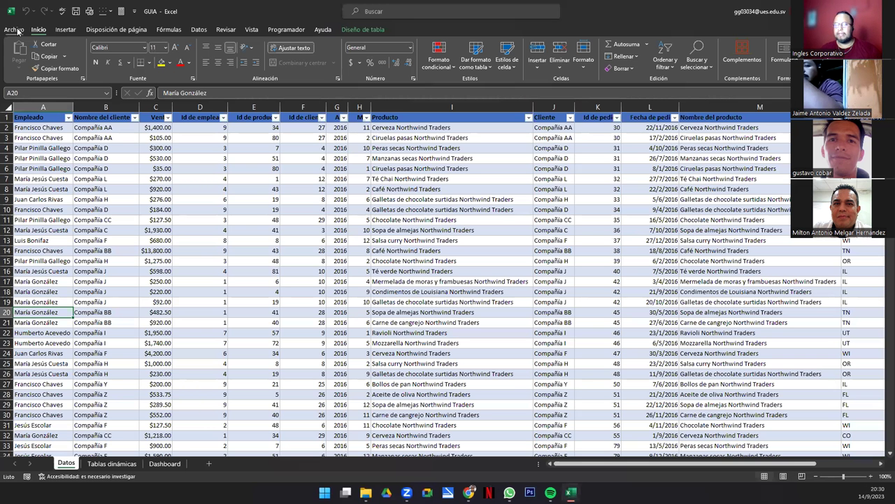
pyautogui.click(14, 29)
pyautogui.click(46, 151)
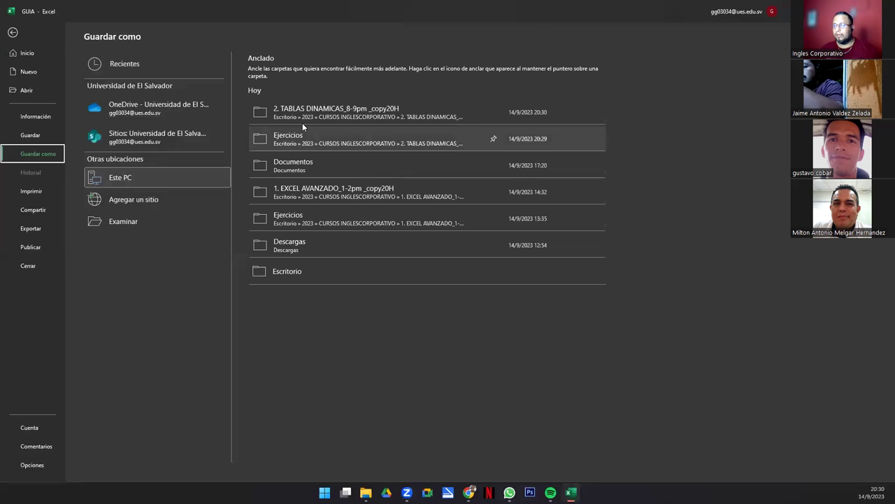
pyautogui.click(302, 118)
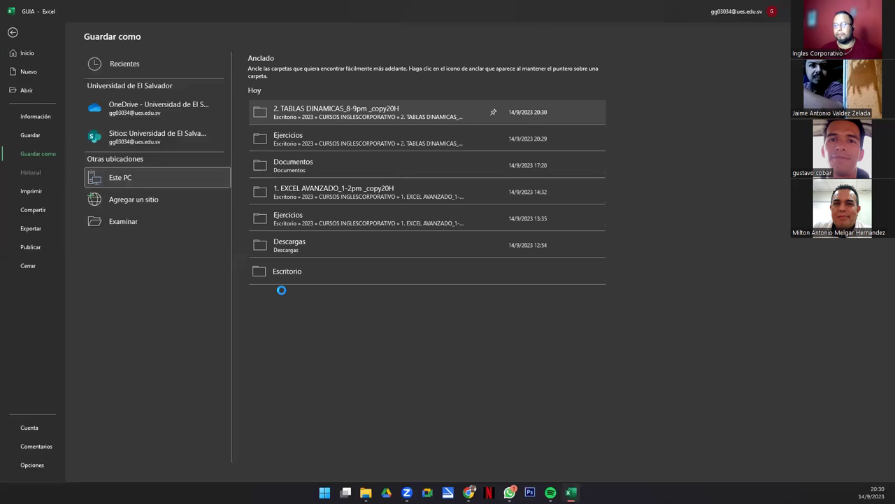
pyautogui.write('b')
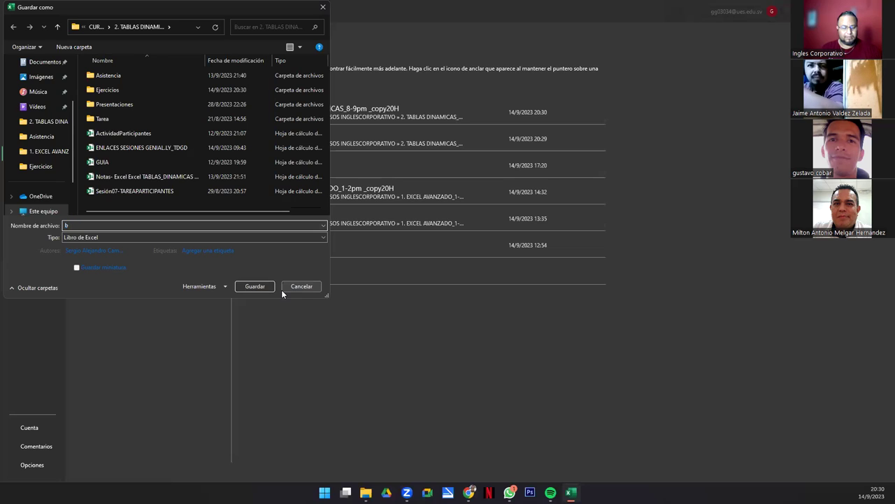
pyautogui.write('D2')
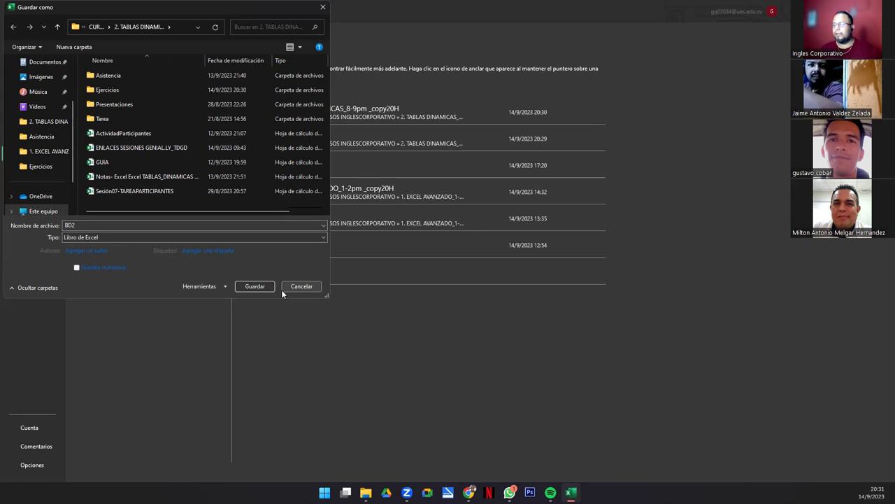
pyautogui.click(255, 286)
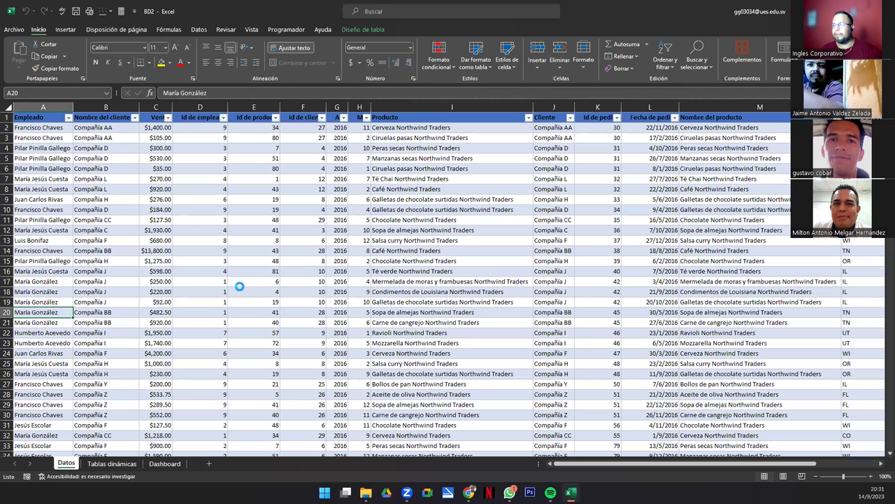
# Step: Delete the Tablas dinámicas and Dashboard sheets from BD2, keeping only the Datos sheet
pyautogui.click(116, 465)
pyautogui.rightClick(116, 464)
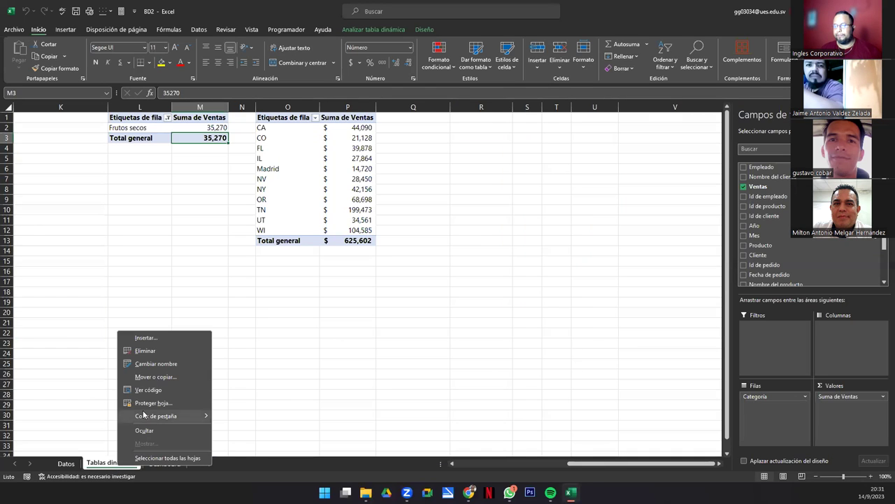
pyautogui.click(147, 352)
pyautogui.click(420, 272)
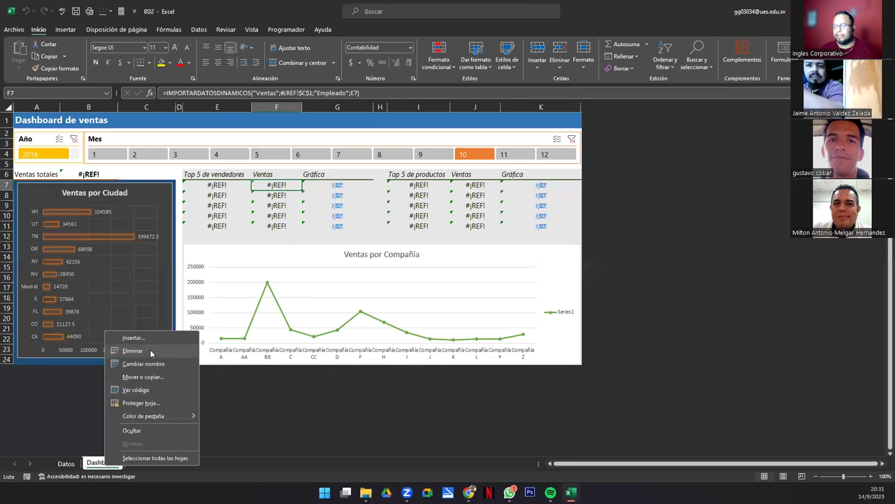
pyautogui.click(149, 350)
pyautogui.click(414, 273)
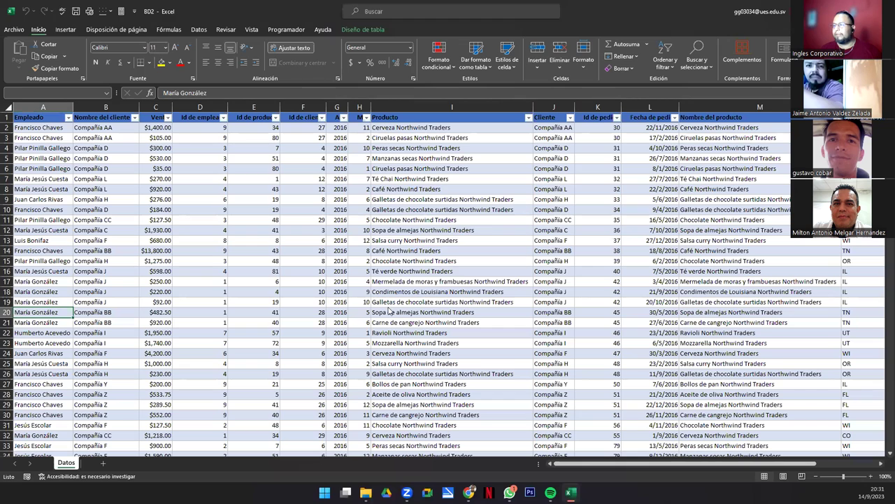
# Step: Close BD2 with its changes saved and select the BD2 file in the course folder
pyautogui.hotkey('alt', 'F4')
pyautogui.press('Return')
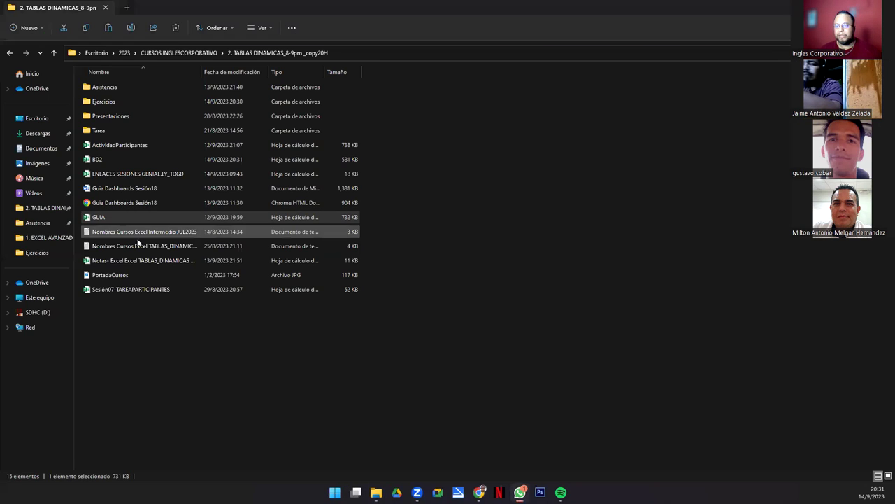
pyautogui.click(123, 339)
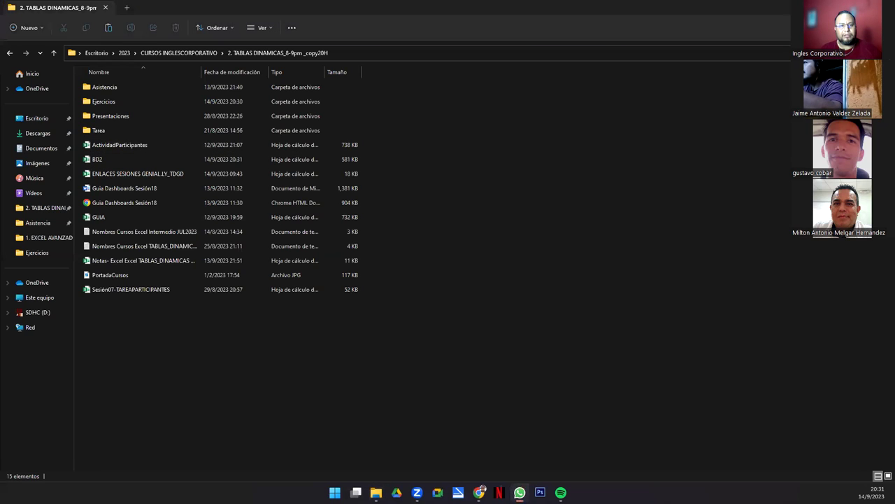
pyautogui.moveTo(104, 158); pyautogui.dragTo(82, 263)
pyautogui.click(92, 159)
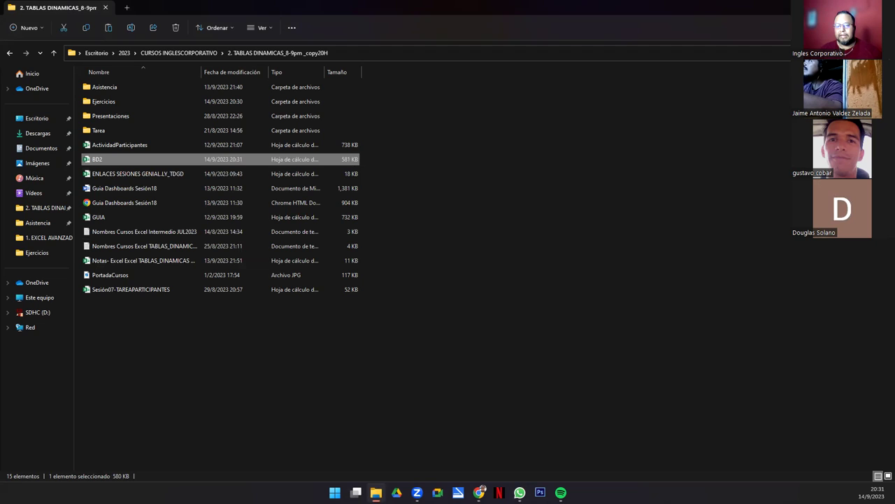
# Step: Copy the BD2 workbook from the course folder into its Ejercicios subfolder
pyautogui.click(520, 492)
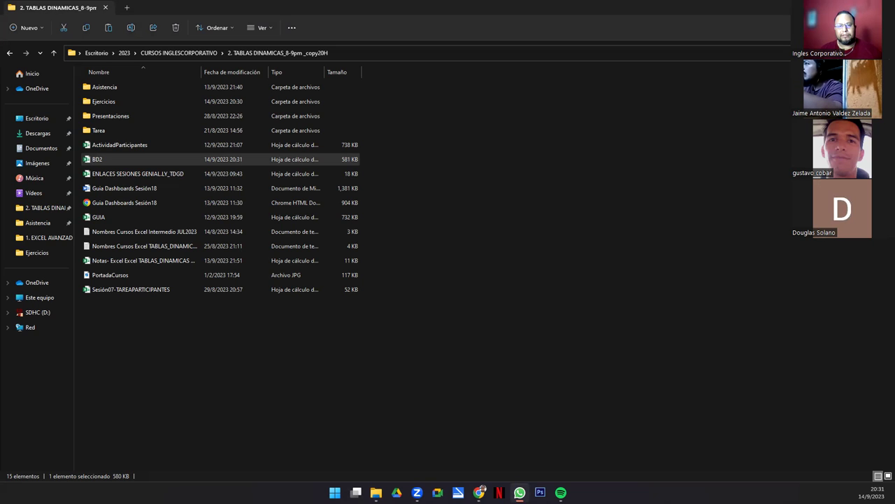
pyautogui.click(181, 353)
pyautogui.click(101, 161)
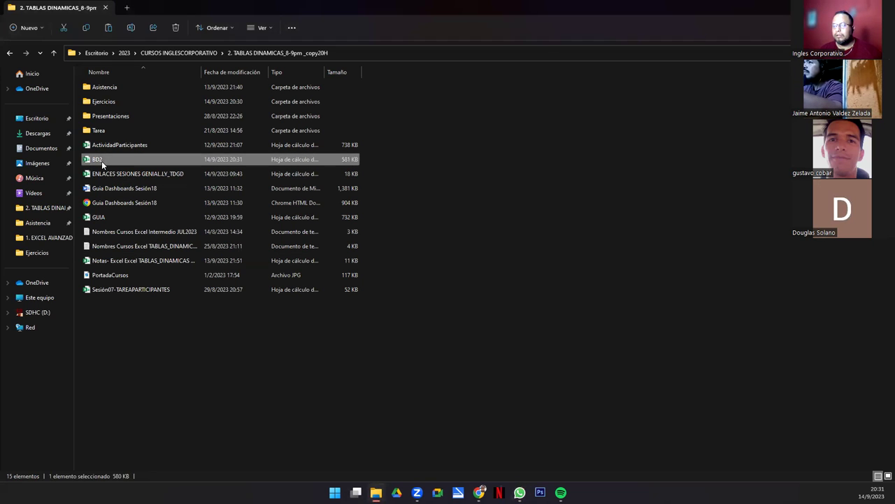
pyautogui.doubleClick(99, 103)
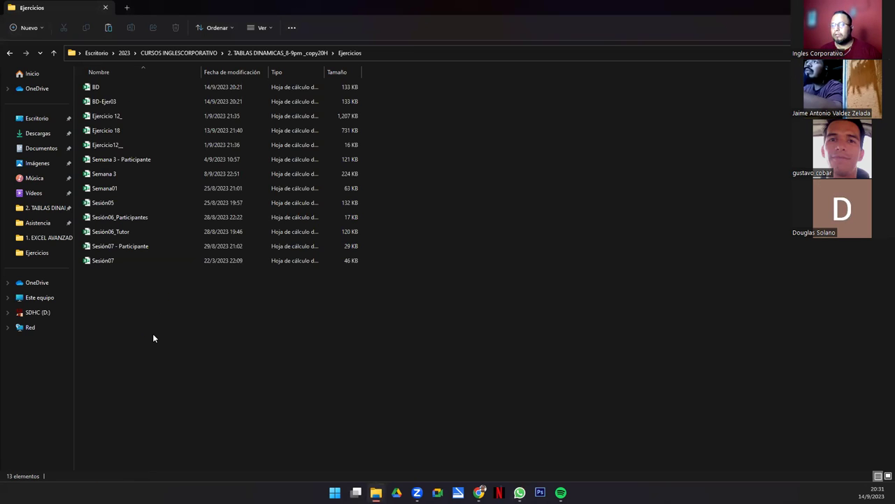
pyautogui.hotkey('ctrl', 'v')
# Step: Rename the copied workbook as BD2-Sesión19 and open it in Excel
pyautogui.press('F2')
pyautogui.press('End')
pyautogui.write('-Sesión19')
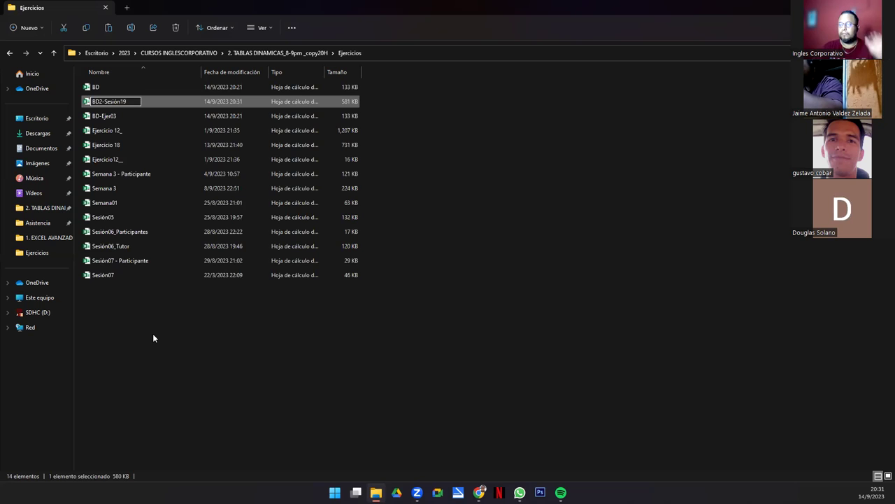
pyautogui.press('Return')
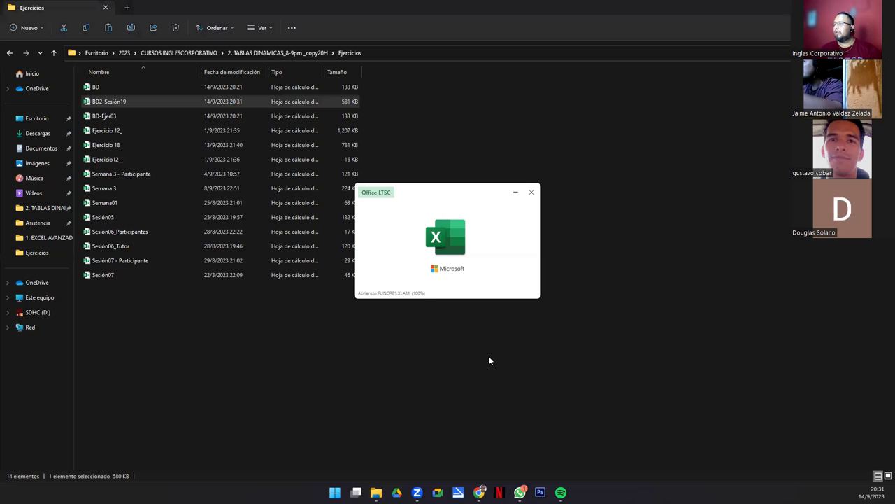
pyautogui.hotkey('alt', 'Tab')
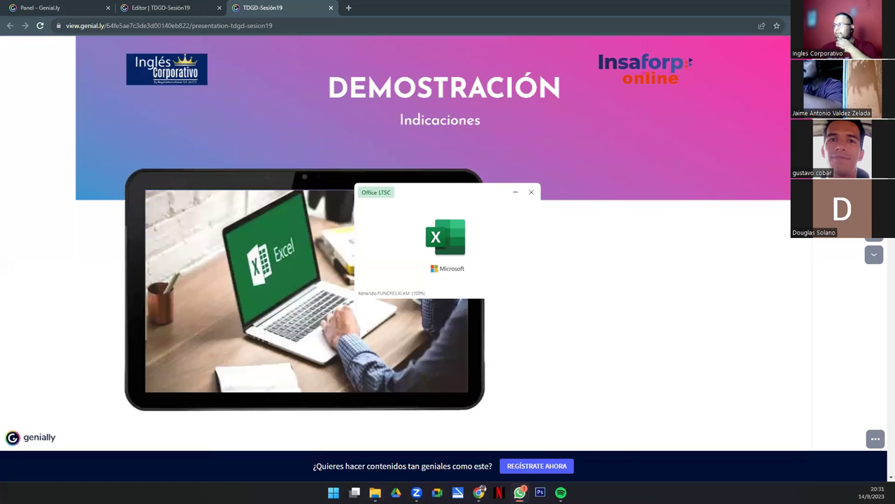
pyautogui.press('super+d')
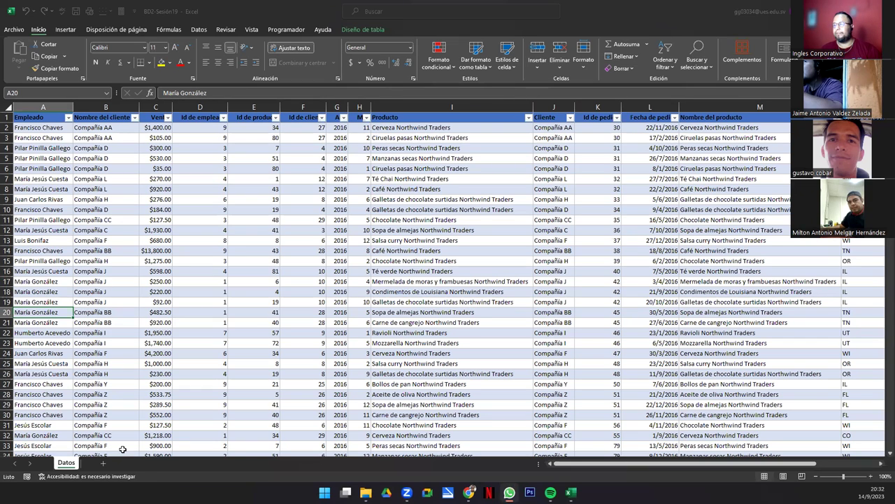
# Step: Add a new sheet, rename the Datos sheet as BD and name the new sheet TD
pyautogui.click(99, 467)
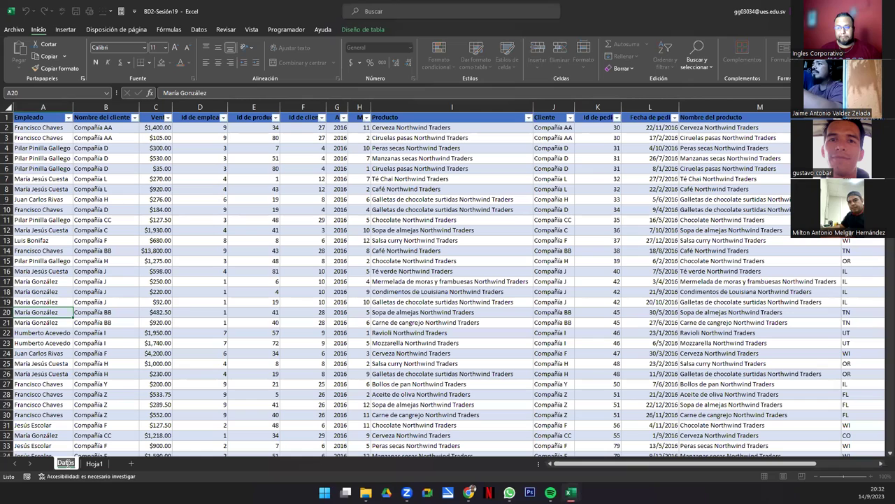
pyautogui.doubleClick(65, 464)
pyautogui.write('BD')
pyautogui.click(82, 463)
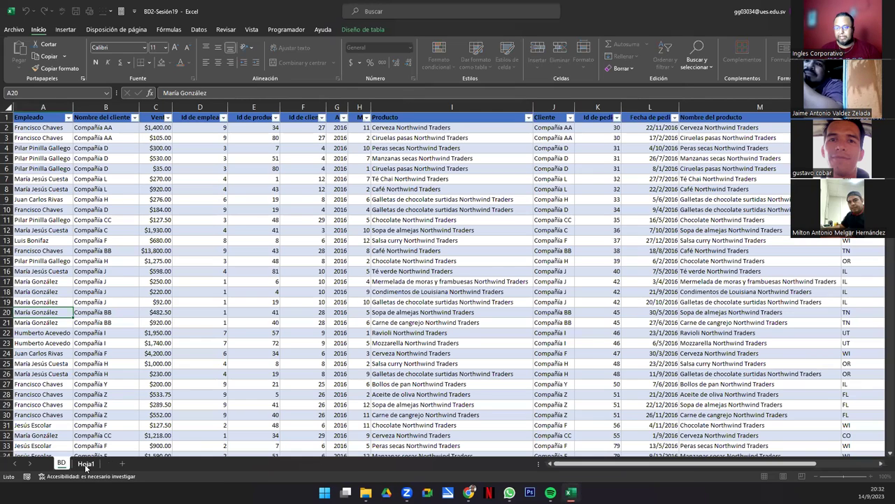
pyautogui.write('TD')
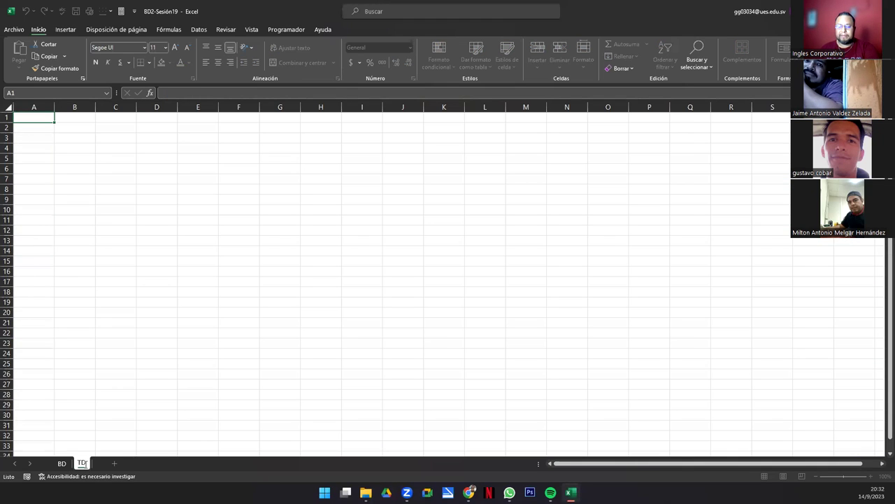
pyautogui.press('Return')
# Step: Add a third sheet named DASHBOARDS after TD and go back to the sales data on the BD sheet
pyautogui.click(114, 464)
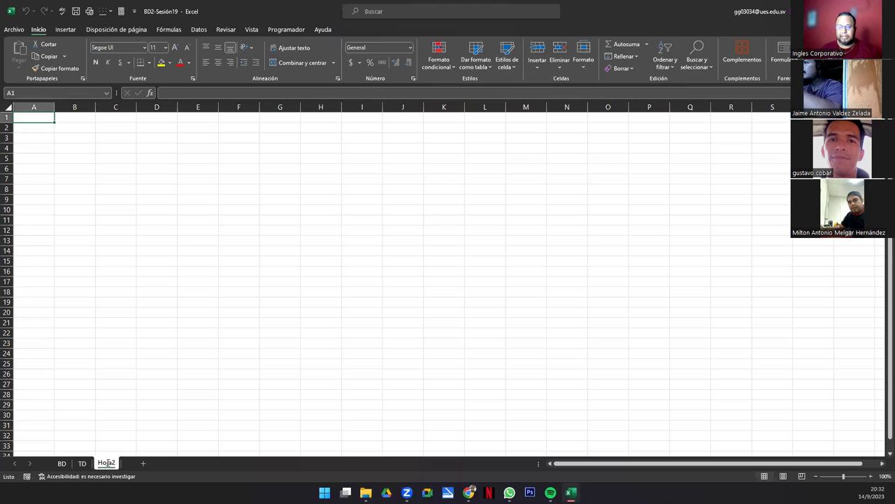
pyautogui.doubleClick(106, 463)
pyautogui.write('DASHBOARDS')
pyautogui.press('Return')
pyautogui.click(62, 463)
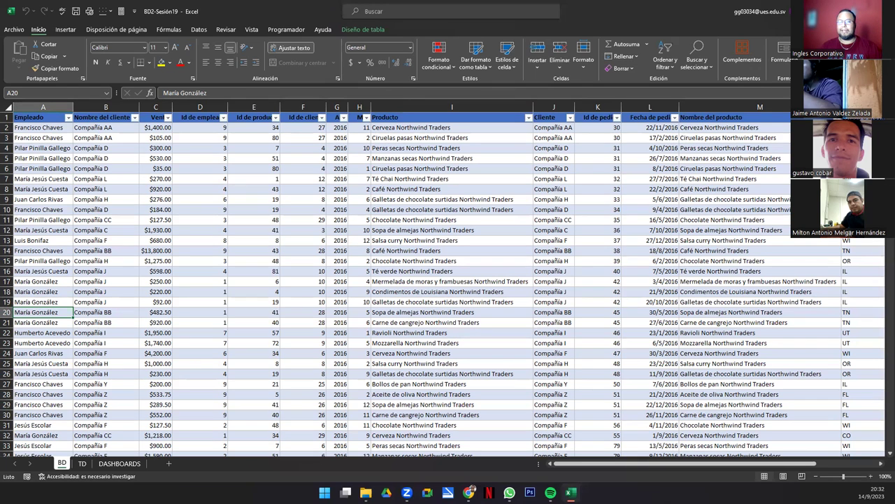
pyautogui.click(159, 220)
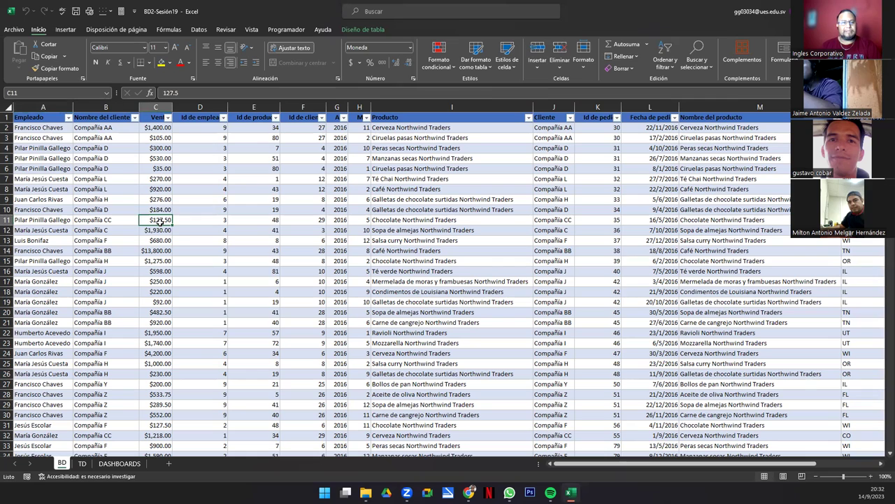
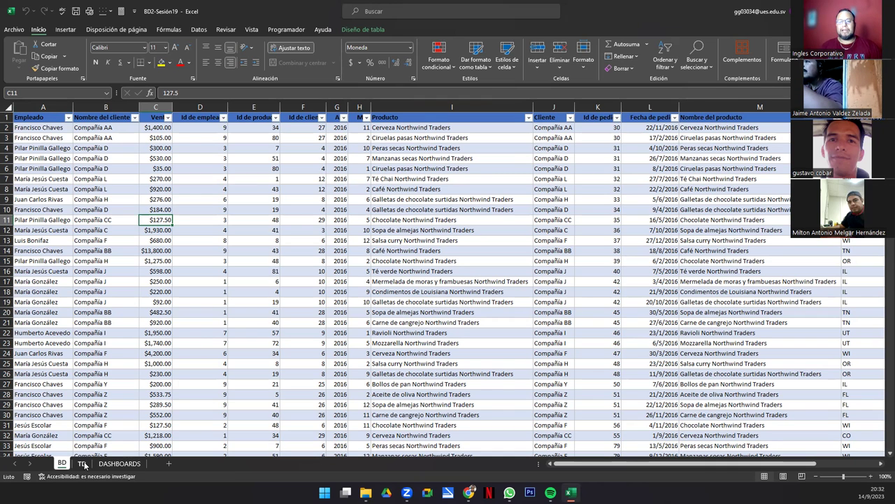
pyautogui.click(63, 463)
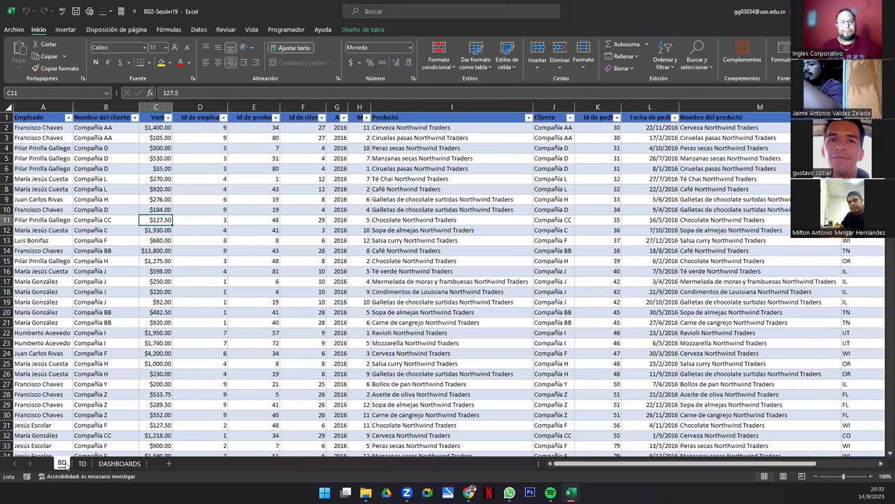
# Step: Enter the title "DASHBOARDS DE VENTAS" in cell A1 of the DASHBOARDS sheet
pyautogui.click(115, 465)
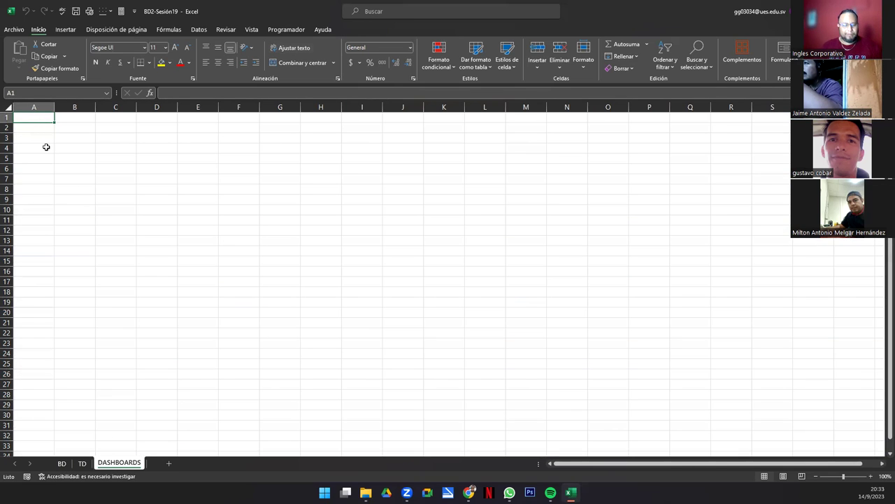
pyautogui.write('DAS')
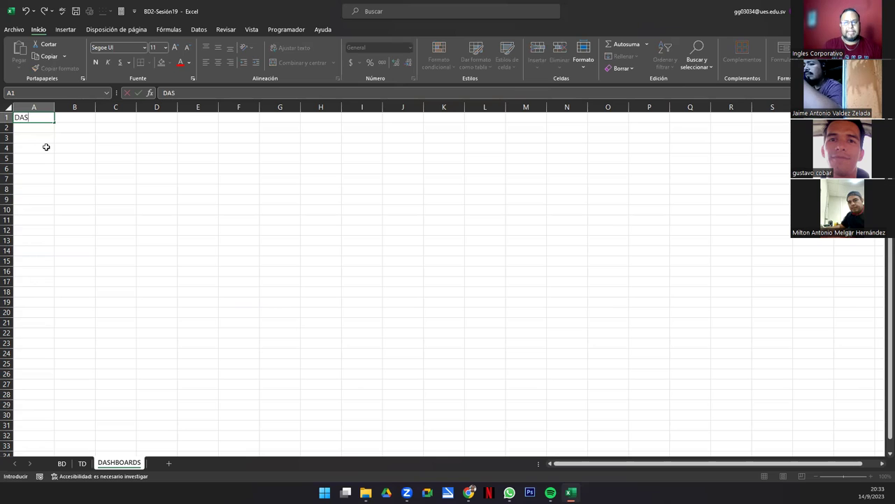
pyautogui.write('HBOAR')
pyautogui.press('BackSpace')
pyautogui.press('BackSpace')
pyautogui.write('OARDS')
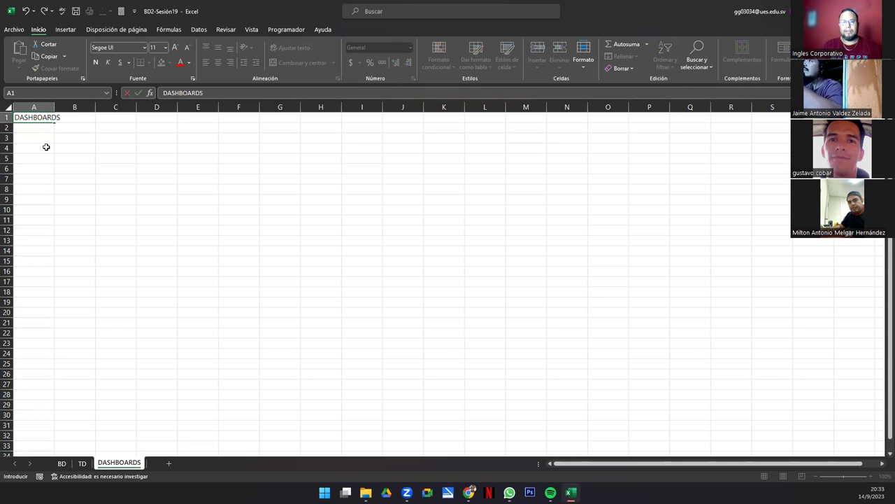
pyautogui.write(' DE VENTAS')
pyautogui.press('Return')
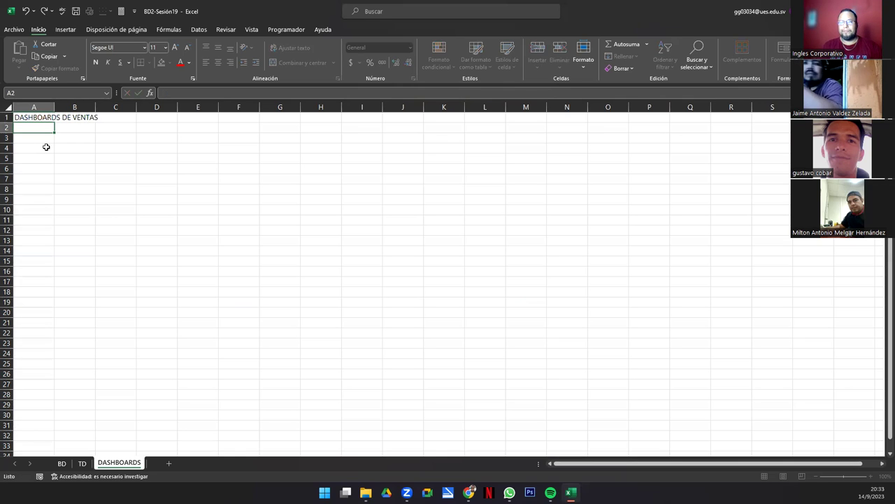
# Step: Apply the first Encabezado cell style to the title in A1 and set its font size to 20
pyautogui.press('Up')
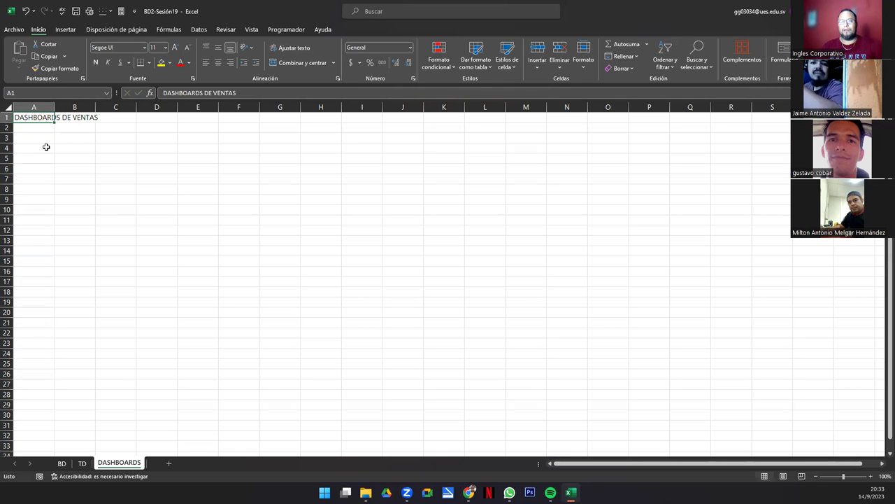
pyautogui.click(505, 68)
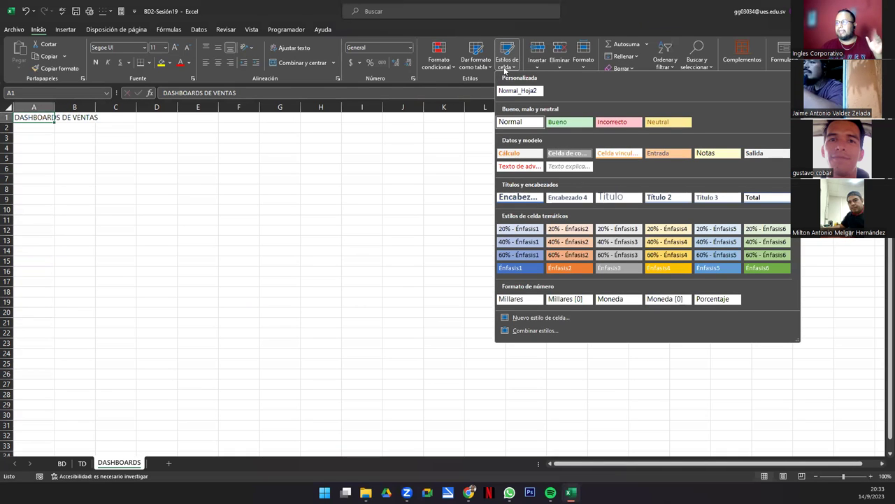
pyautogui.click(518, 197)
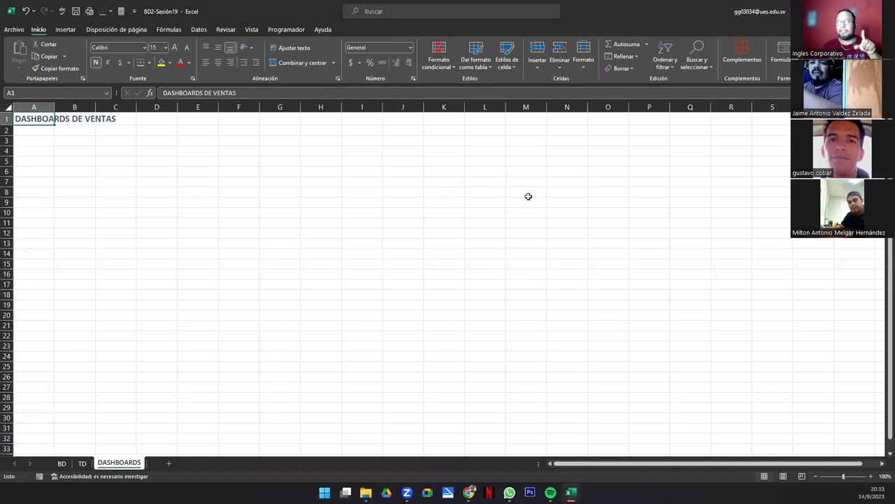
pyautogui.click(175, 47)
pyautogui.click(175, 48)
pyautogui.click(175, 48)
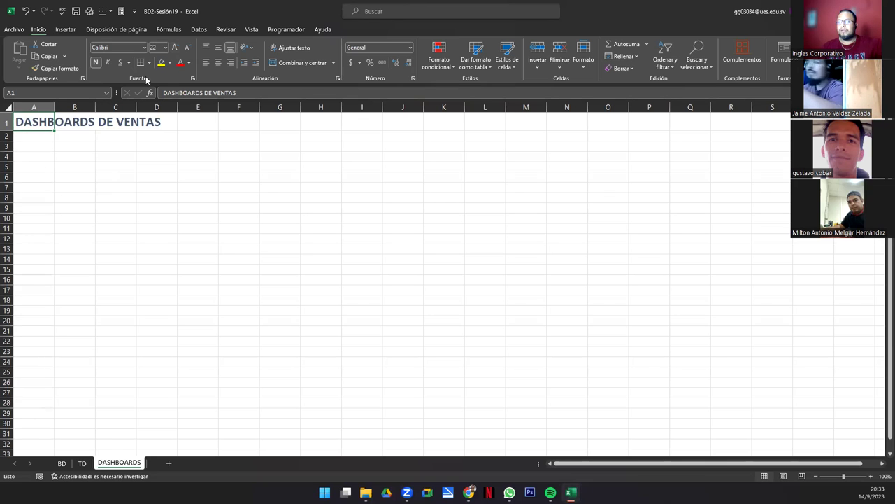
pyautogui.click(185, 47)
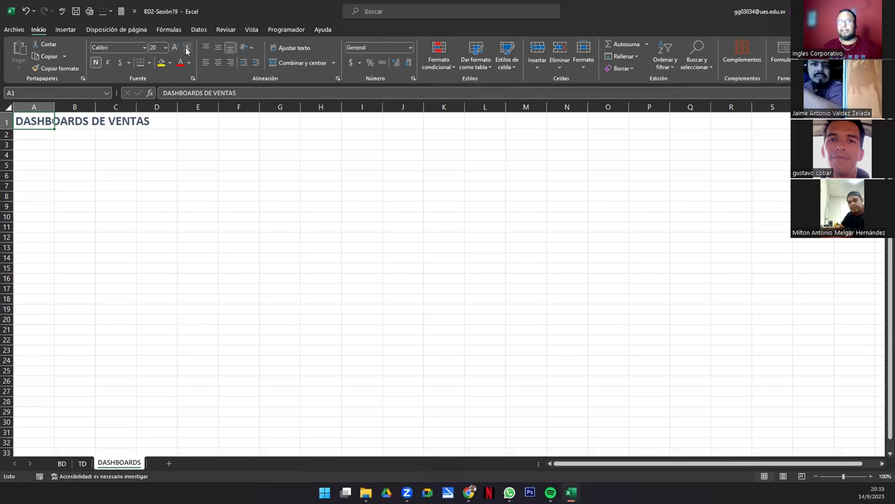
# Step: Enter the label "Ventas totales" in cell A6 and widen column A just enough to fit it
pyautogui.click(35, 175)
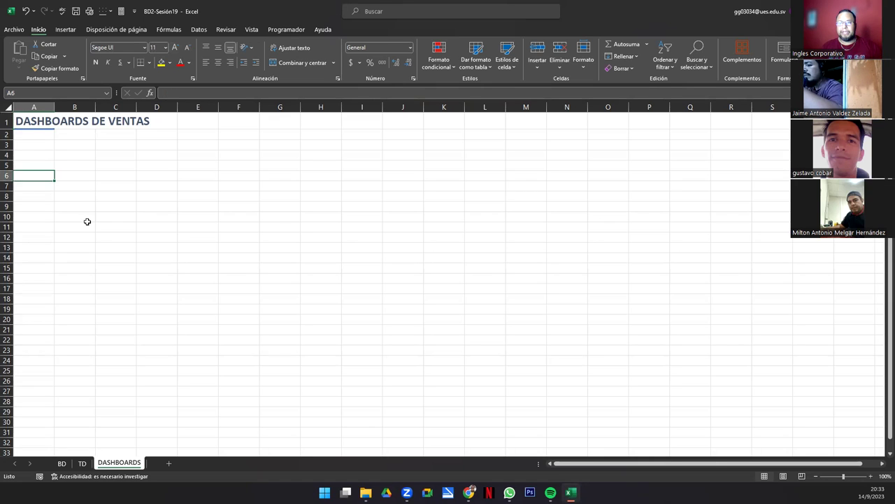
pyautogui.write('Ventas')
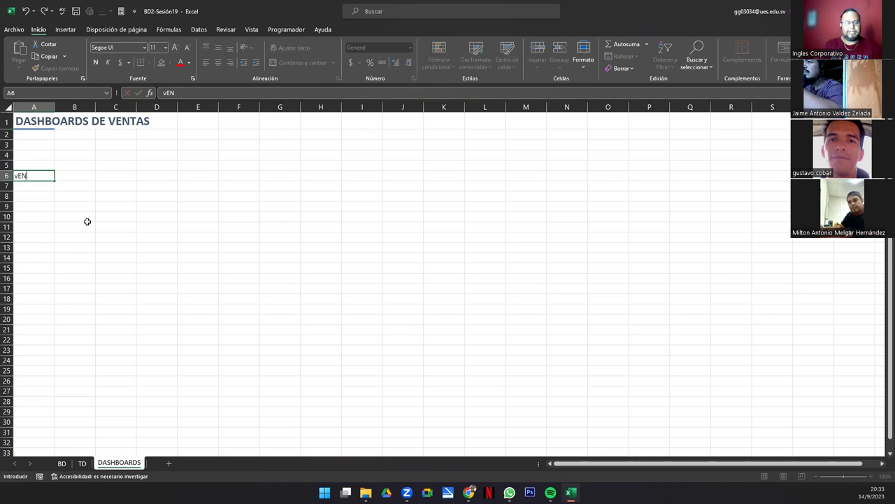
pyautogui.write(' totales')
pyautogui.press('Return')
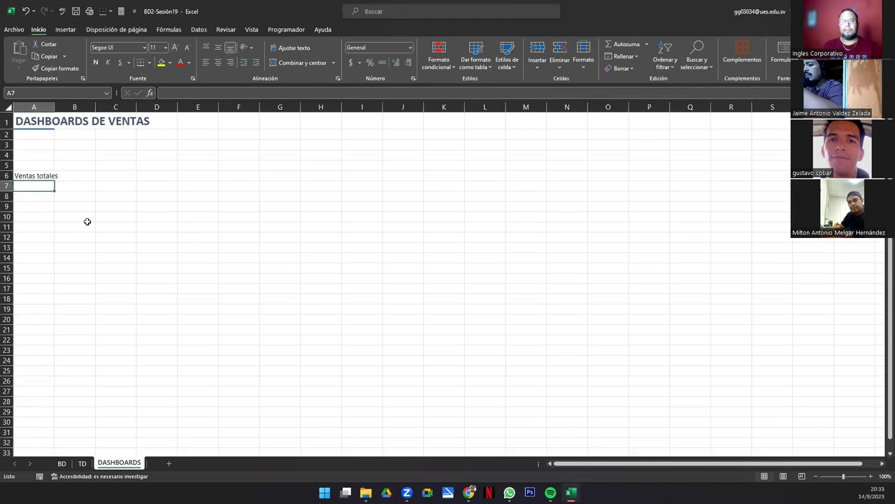
pyautogui.doubleClick(54, 106)
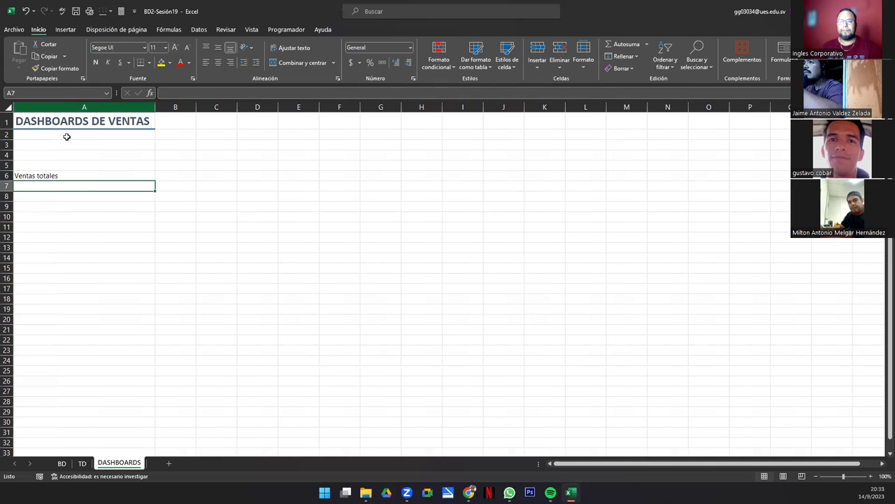
pyautogui.moveTo(154, 105); pyautogui.dragTo(63, 193)
# Step: Add a colon to the end of the A6 label so it reads "Ventas totales:", then select B6
pyautogui.click(60, 176)
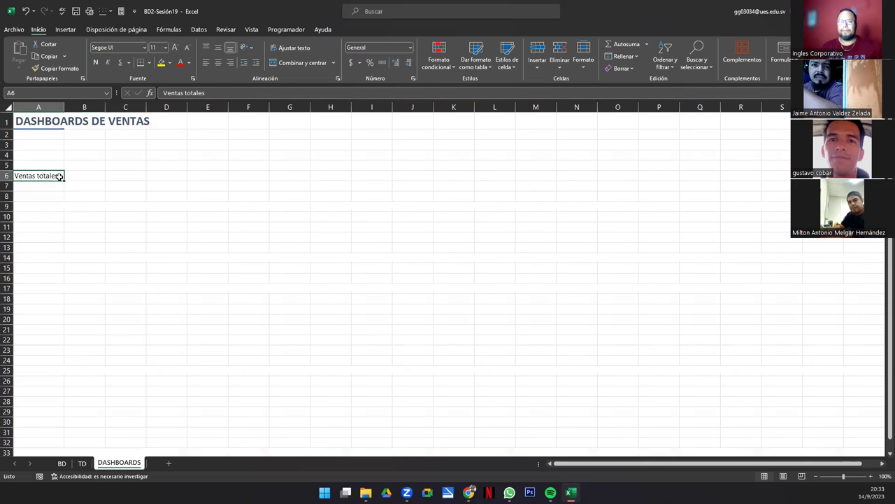
pyautogui.doubleClick(60, 176)
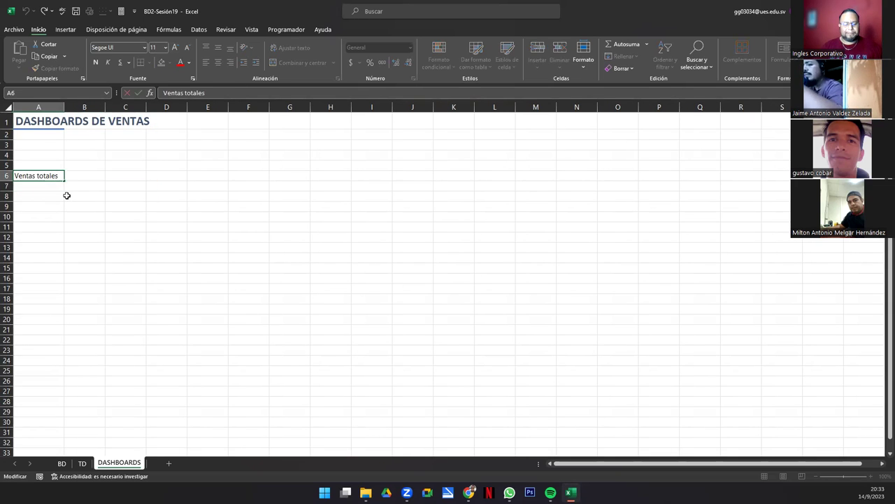
pyautogui.write(':')
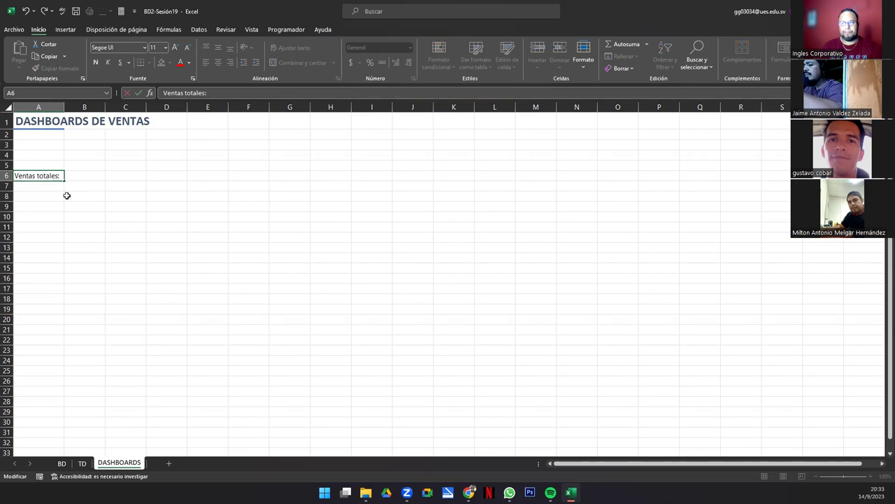
pyautogui.press('Return')
pyautogui.press('Up')
pyautogui.press('Right')
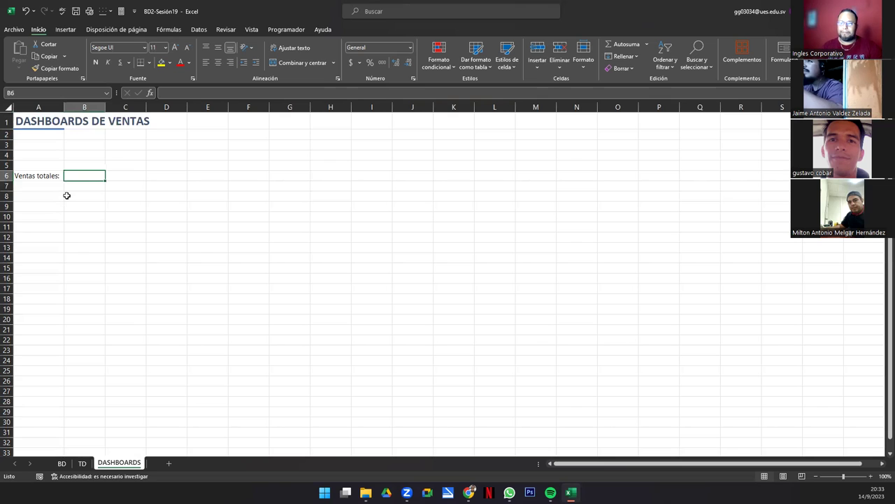
# Step: Insert a pivot table from the Ventas table on the BD sheet, placed at cell A1 of the existing TD sheet
pyautogui.click(61, 463)
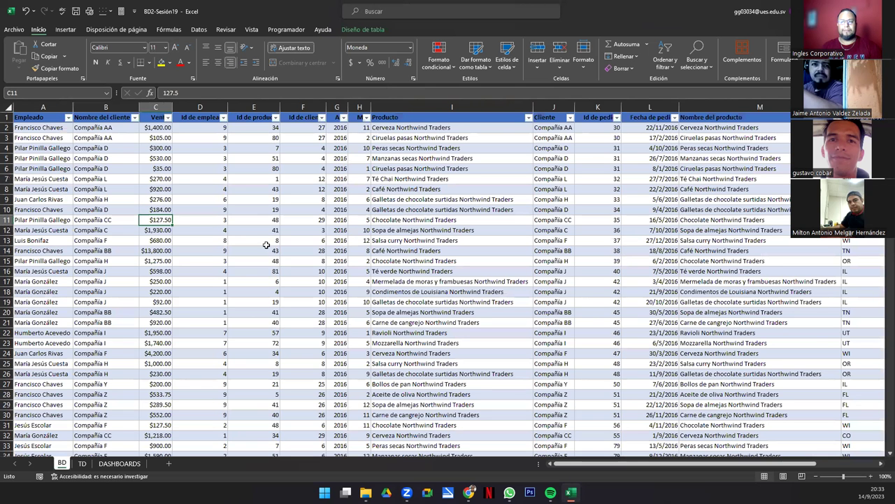
pyautogui.click(65, 29)
pyautogui.click(25, 56)
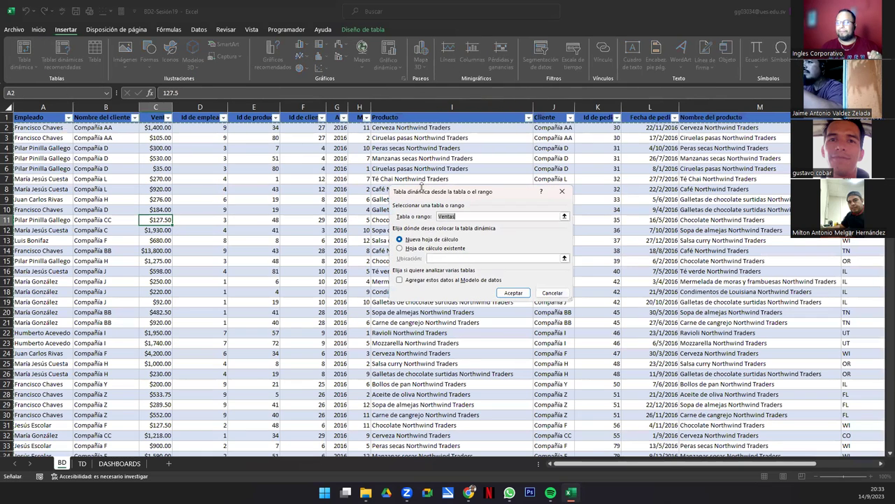
pyautogui.click(436, 257)
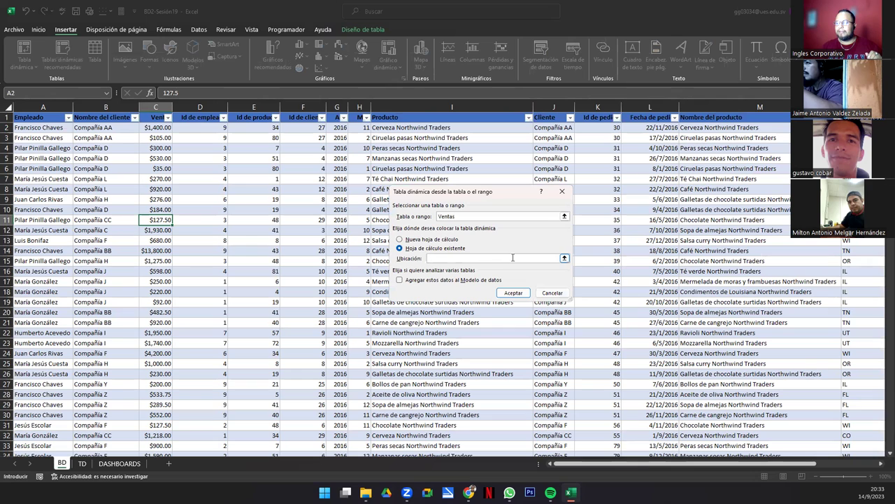
pyautogui.click(564, 259)
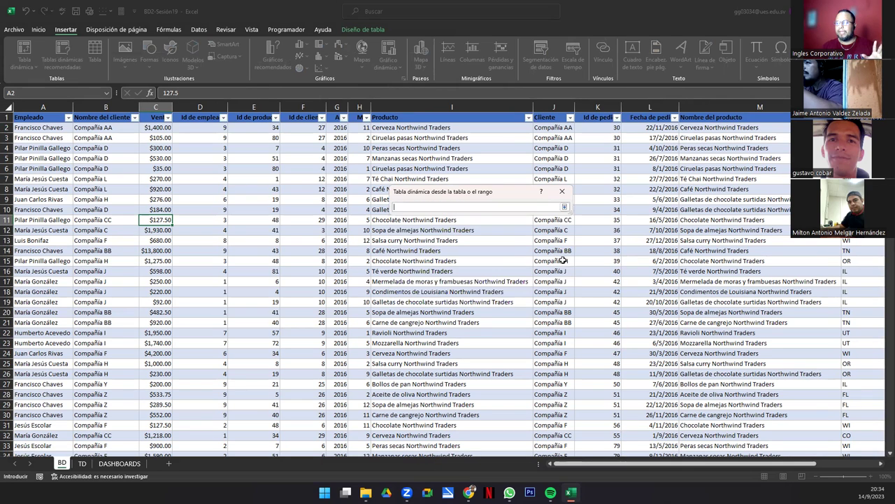
pyautogui.click(82, 463)
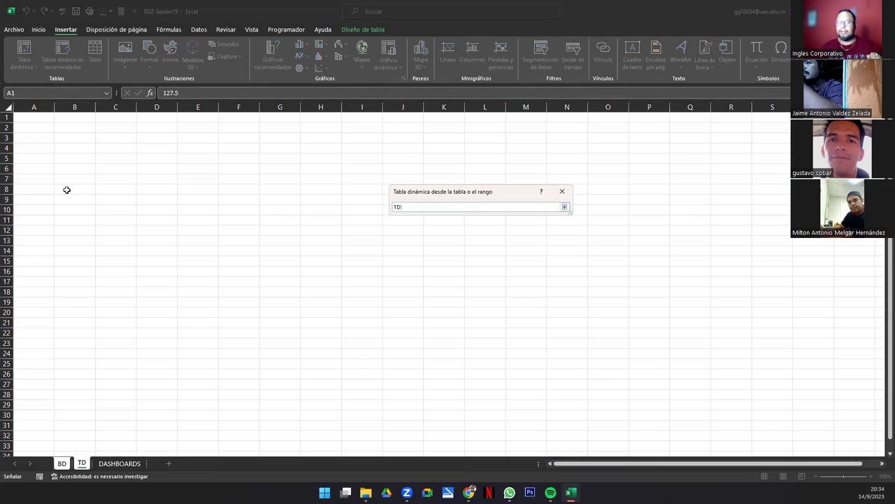
pyautogui.click(34, 118)
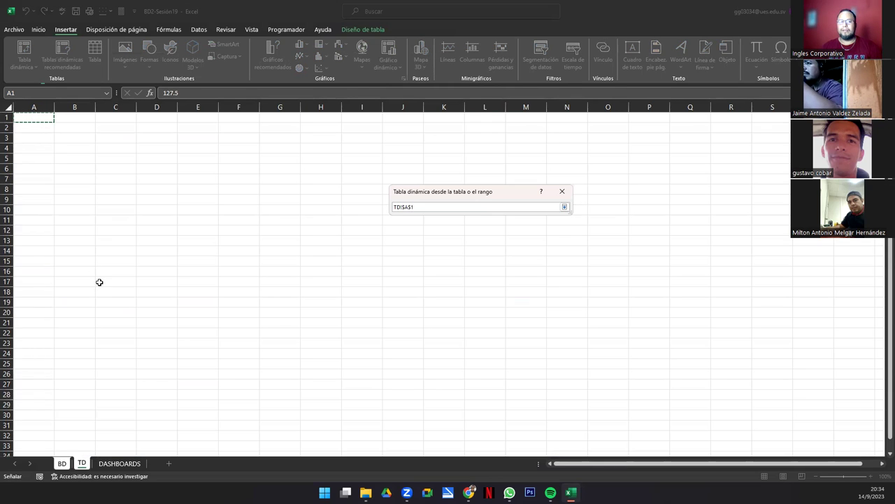
pyautogui.click(564, 207)
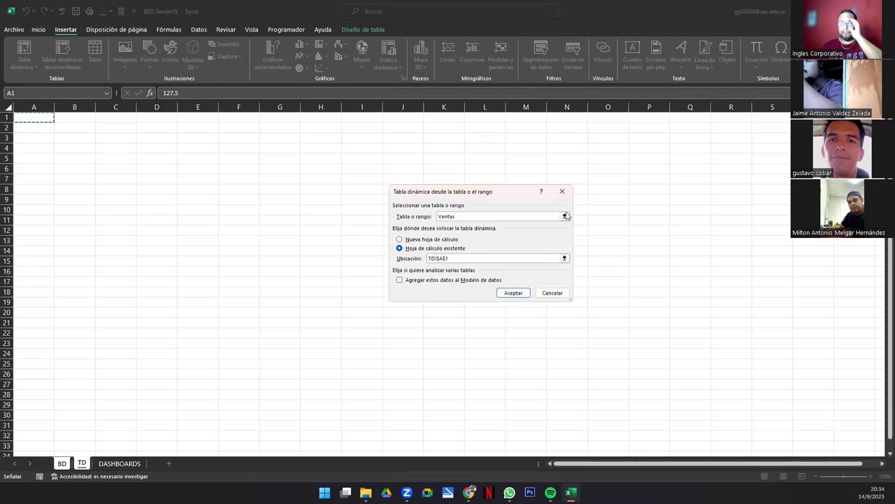
pyautogui.click(510, 294)
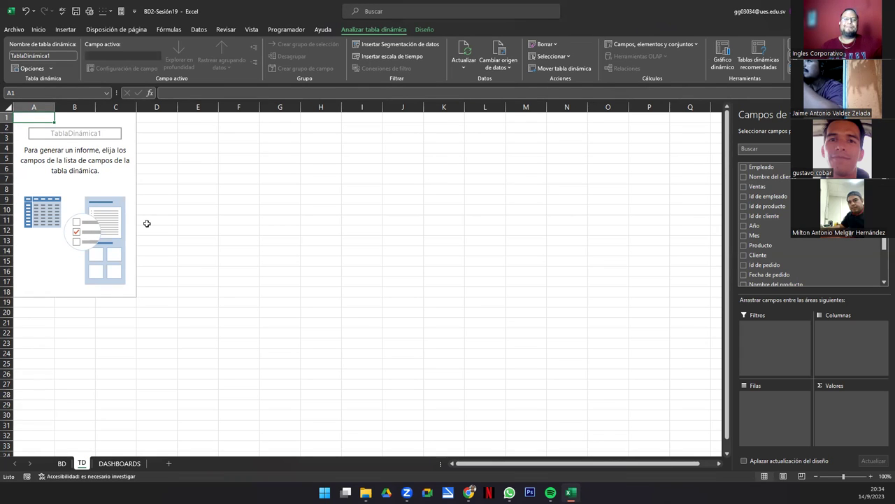
# Step: Add Ventas as a summed value in the pivot table and give its total in A2 the dollar accounting format
pyautogui.moveTo(759, 187); pyautogui.dragTo(838, 408)
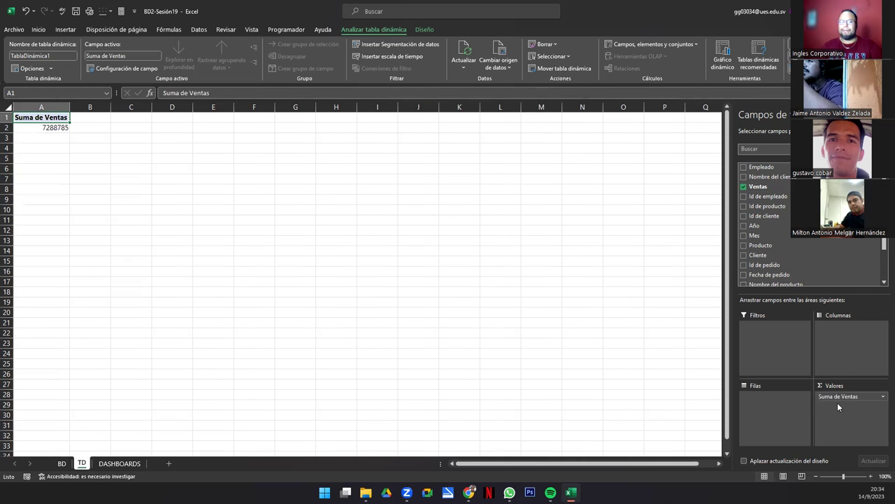
pyautogui.click(53, 128)
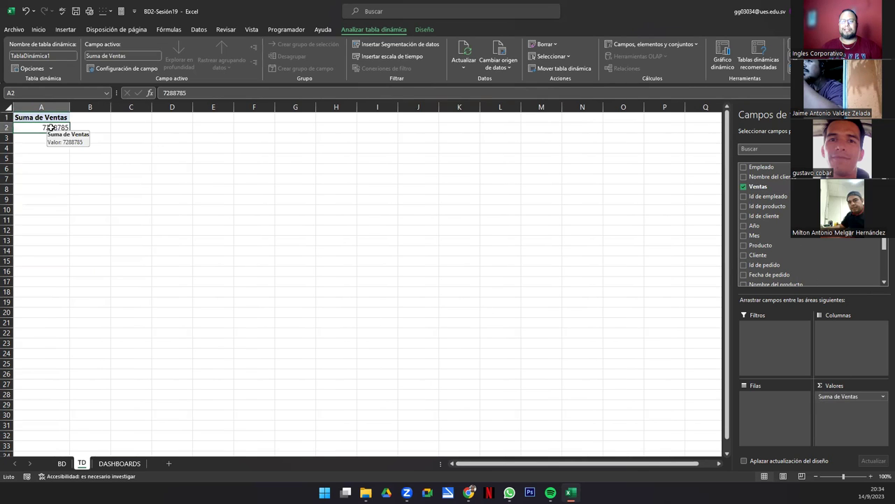
pyautogui.click(38, 30)
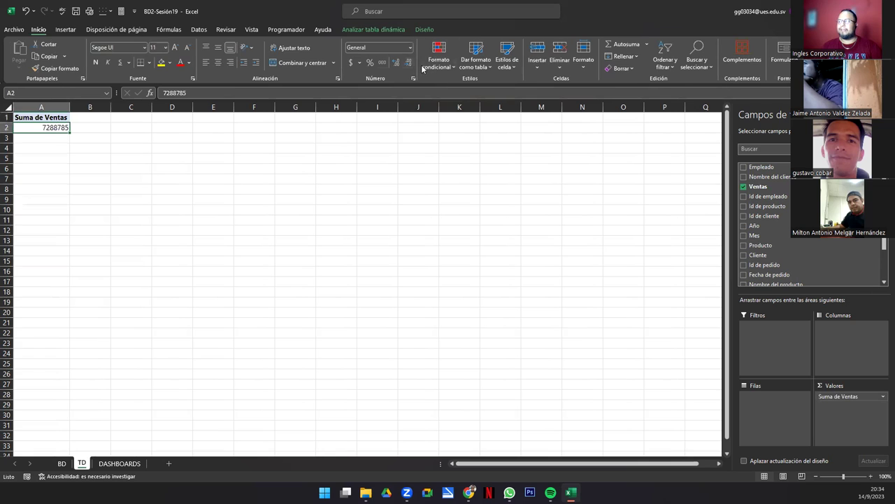
pyautogui.click(352, 63)
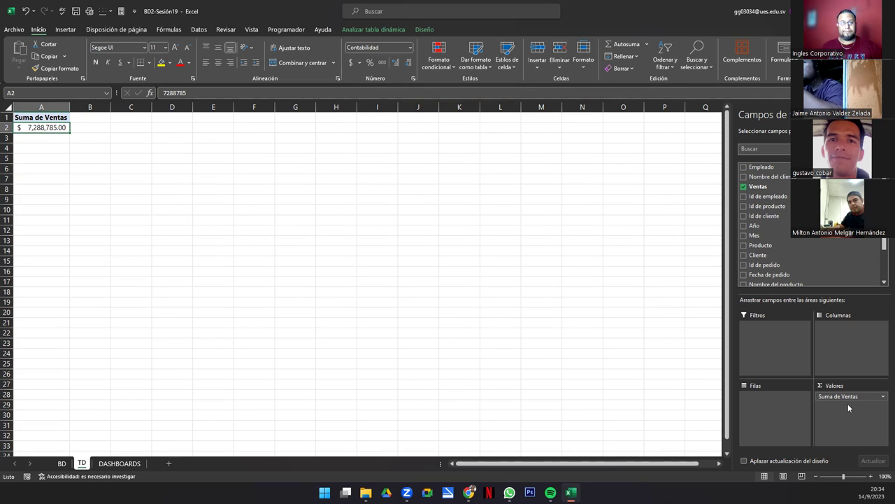
# Step: Link B6 on the DASHBOARDS sheet to the pivot table's sales total in cell A2 of the TD sheet
pyautogui.click(119, 463)
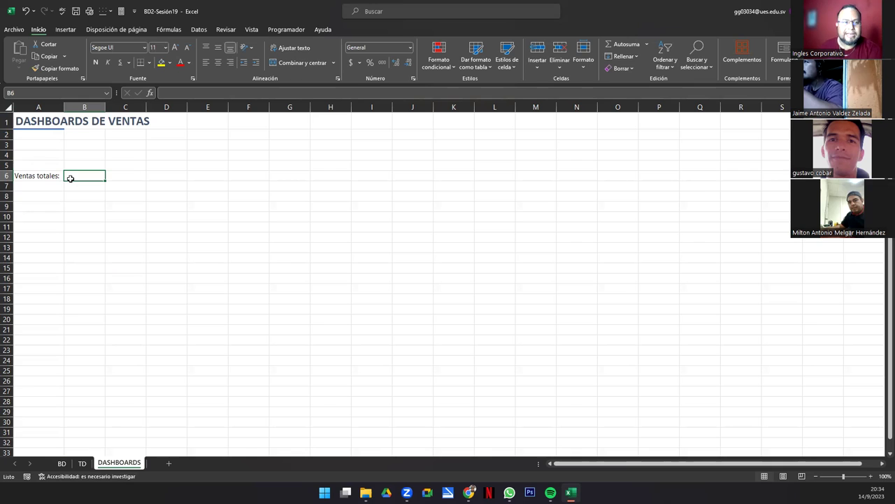
pyautogui.write('=')
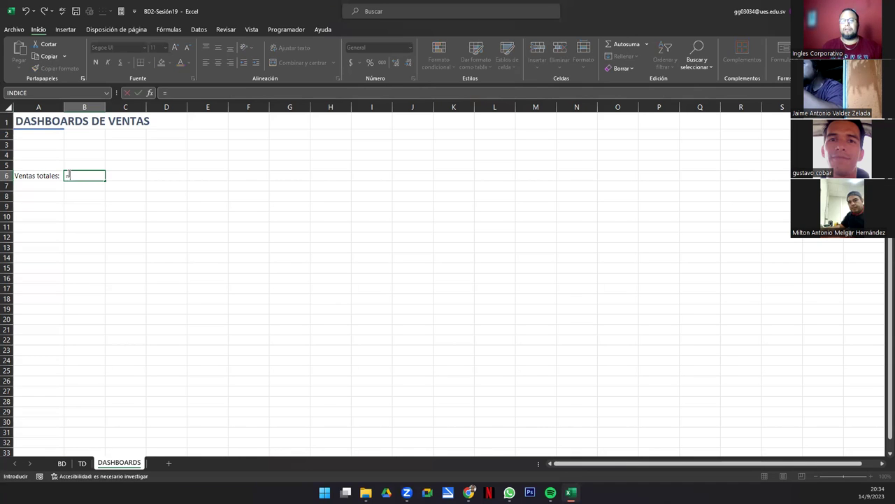
pyautogui.click(82, 464)
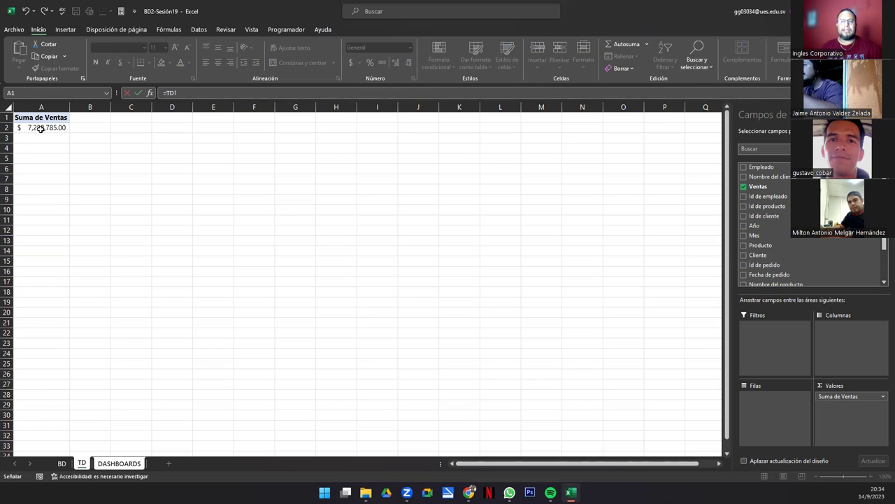
pyautogui.click(40, 129)
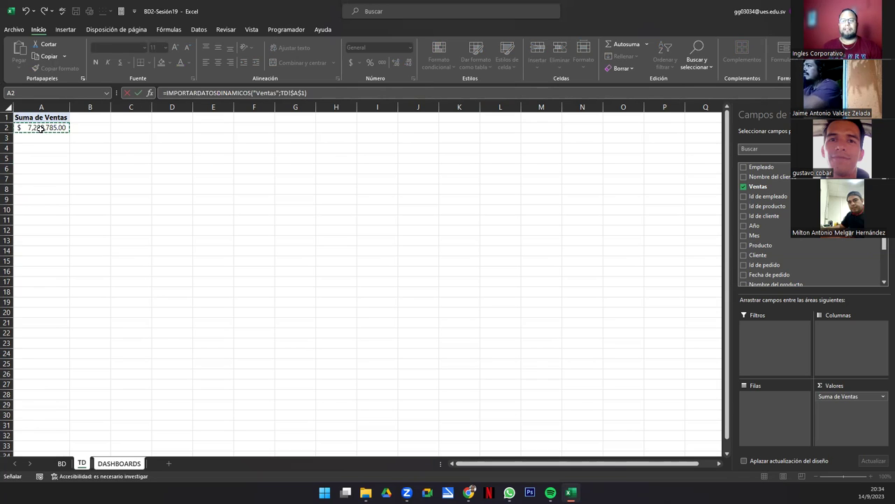
pyautogui.press('Return')
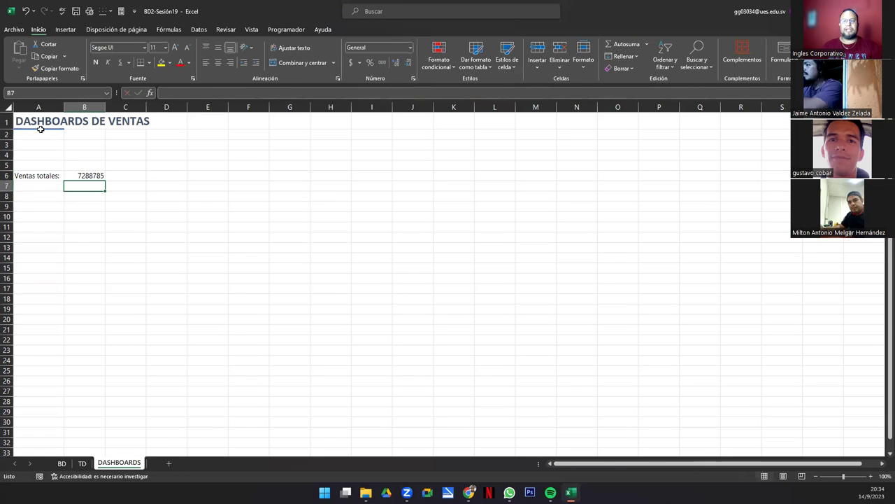
# Step: Format the total in B6 with the dollar accounting format, bold and font size 14
pyautogui.click(82, 175)
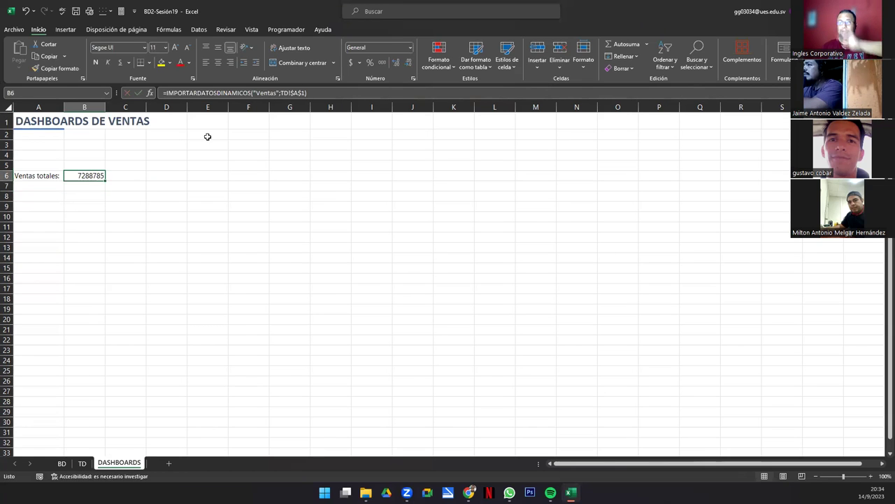
pyautogui.click(350, 62)
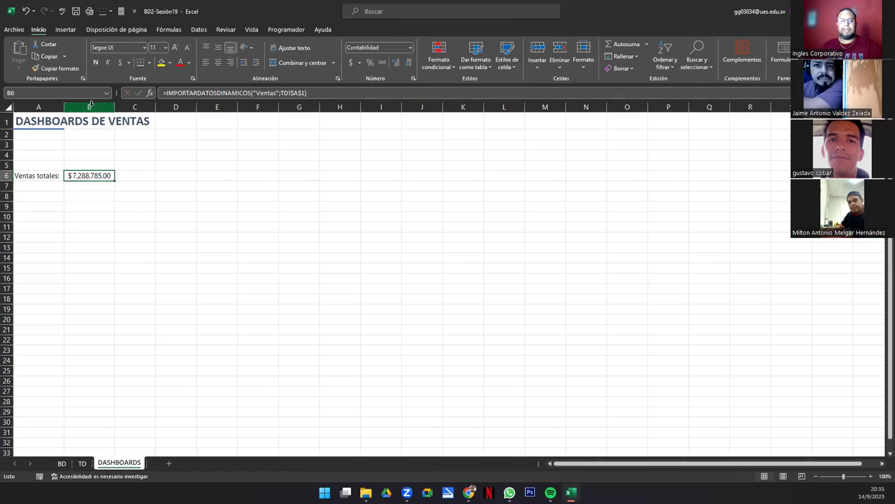
pyautogui.click(96, 62)
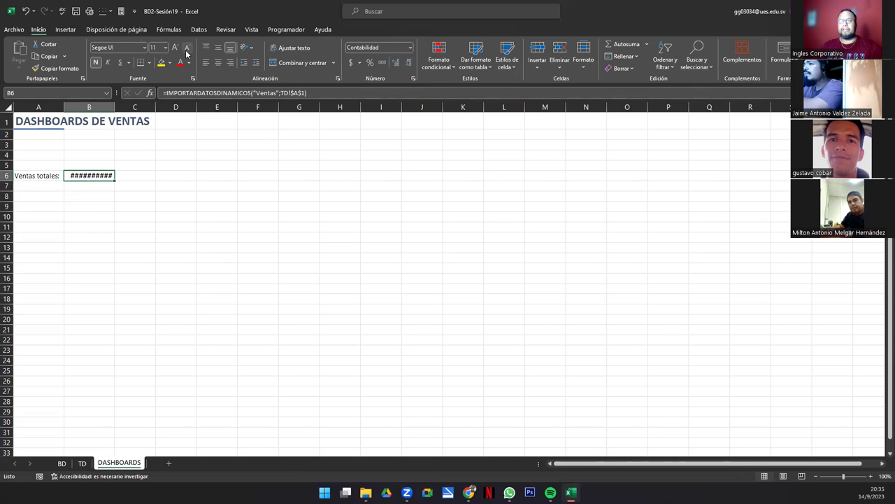
pyautogui.click(175, 47)
pyautogui.click(176, 47)
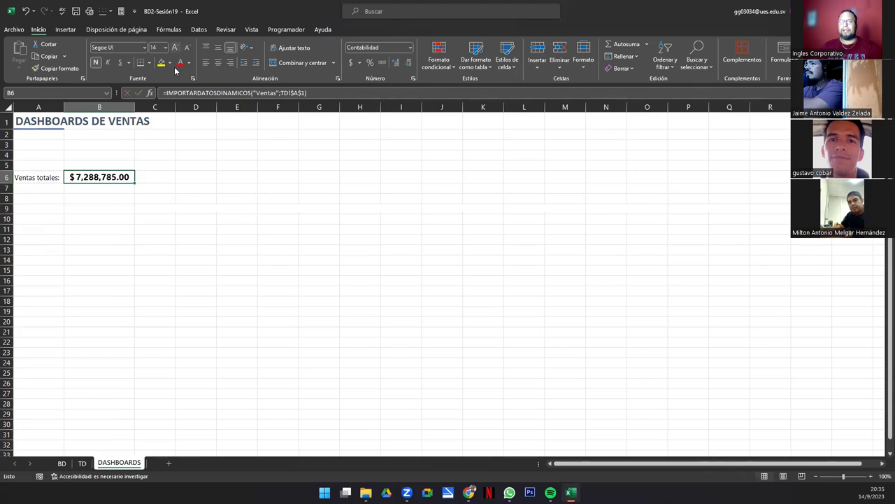
# Step: Make the "Ventas totales:" label in A6 bold and underlined
pyautogui.click(32, 177)
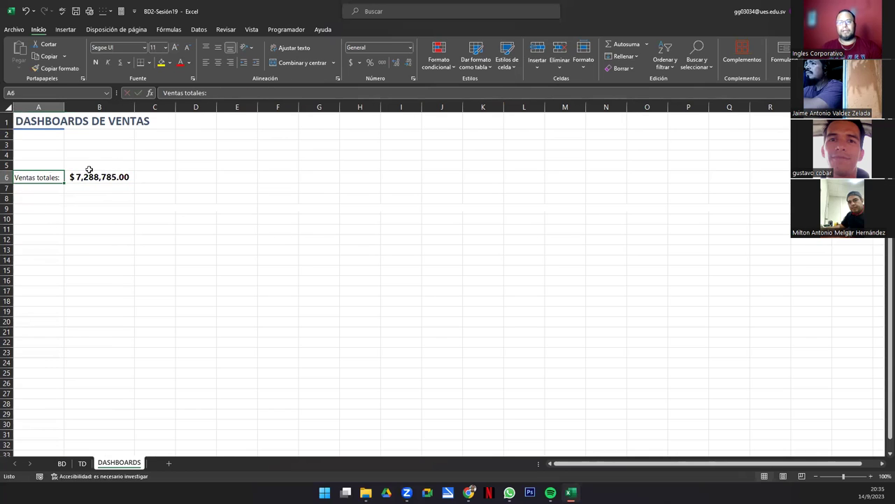
pyautogui.click(97, 62)
pyautogui.click(120, 63)
pyautogui.click(30, 191)
pyautogui.click(37, 175)
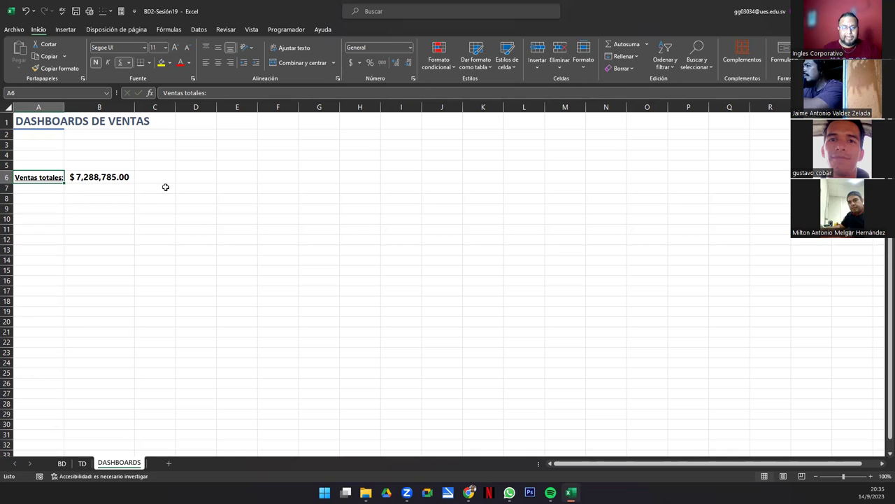
# Step: Enter the headings "Top 5 de Vendedores", "Ventas" and "Gráfica" in D6:F6, and widen columns D and E
pyautogui.click(199, 176)
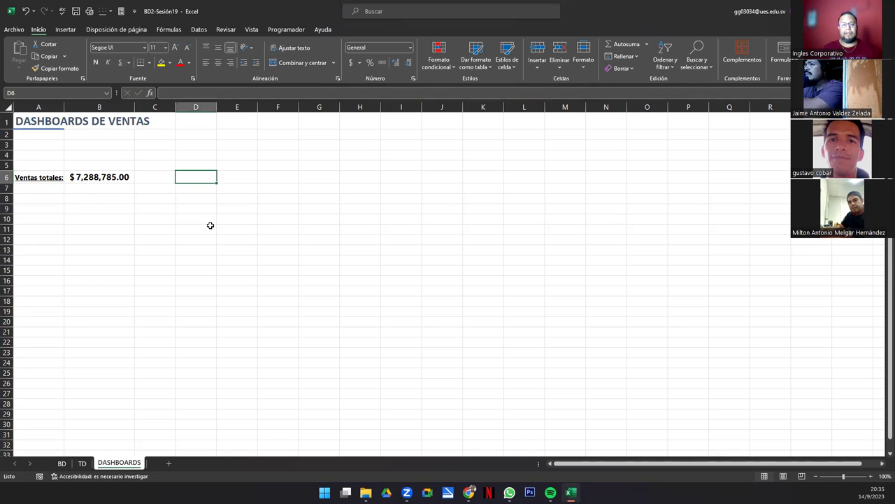
pyautogui.write('Top')
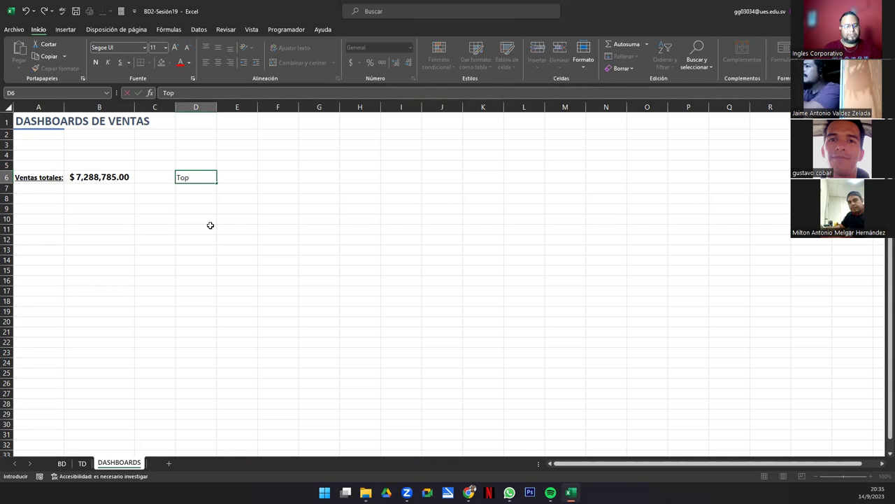
pyautogui.write(' 5 de Vend')
pyautogui.press('Tab')
pyautogui.write('Vent')
pyautogui.press('Tab')
pyautogui.write('Gra')
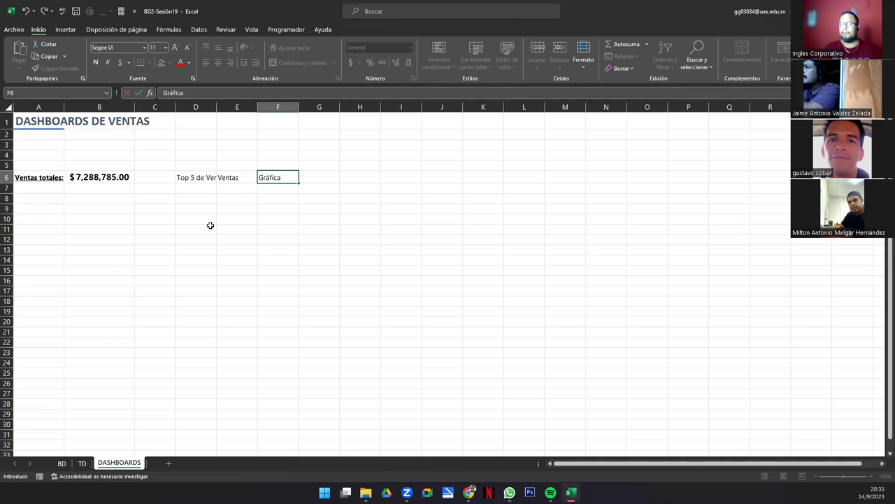
pyautogui.press('Tab')
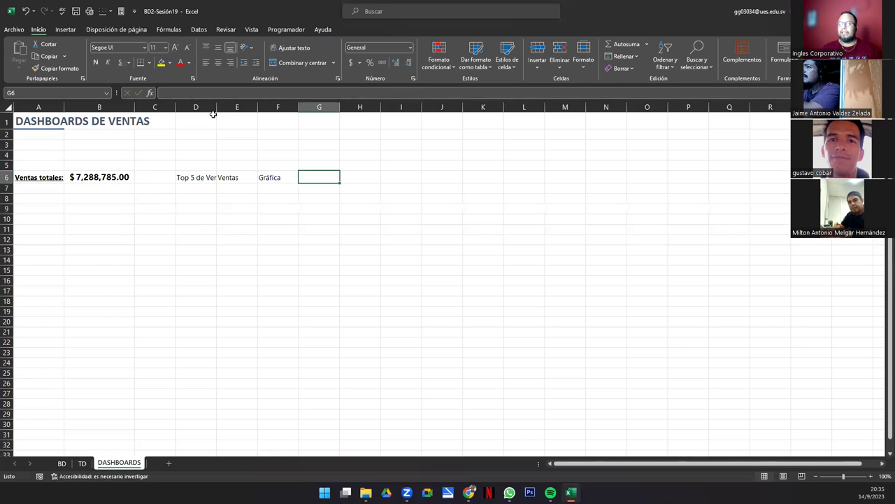
pyautogui.doubleClick(216, 107)
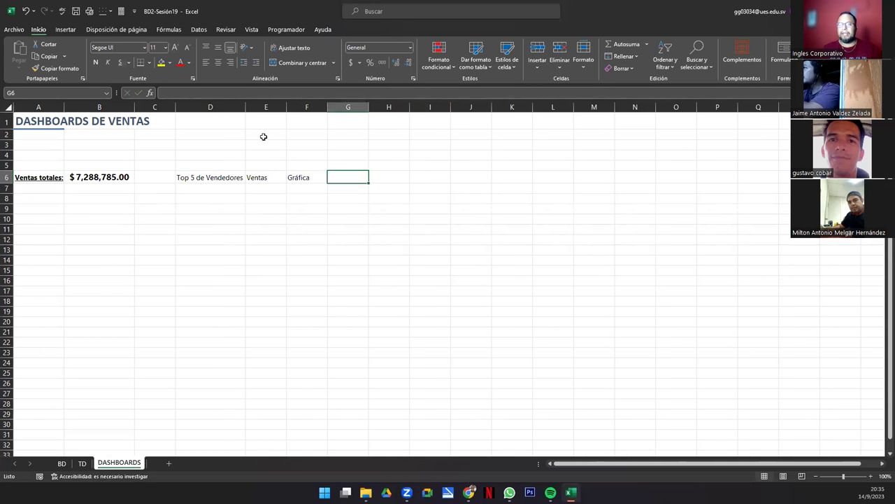
pyautogui.moveTo(246, 107); pyautogui.dragTo(310, 113)
# Step: Copy the headings in D6:F6 to I6:K6 and fit column I to its text
pyautogui.moveTo(200, 177); pyautogui.dragTo(314, 175)
pyautogui.hotkey('ctrl', 'c')
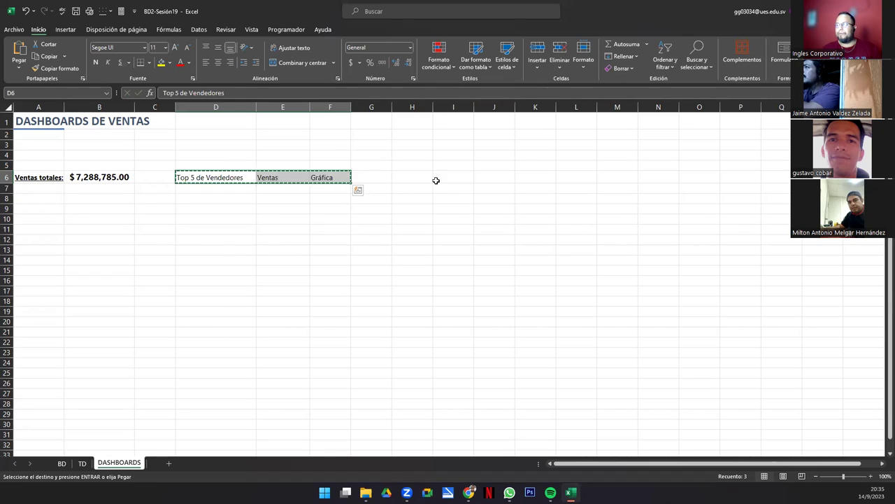
pyautogui.click(447, 179)
pyautogui.hotkey('ctrl', 'v')
pyautogui.click(453, 175)
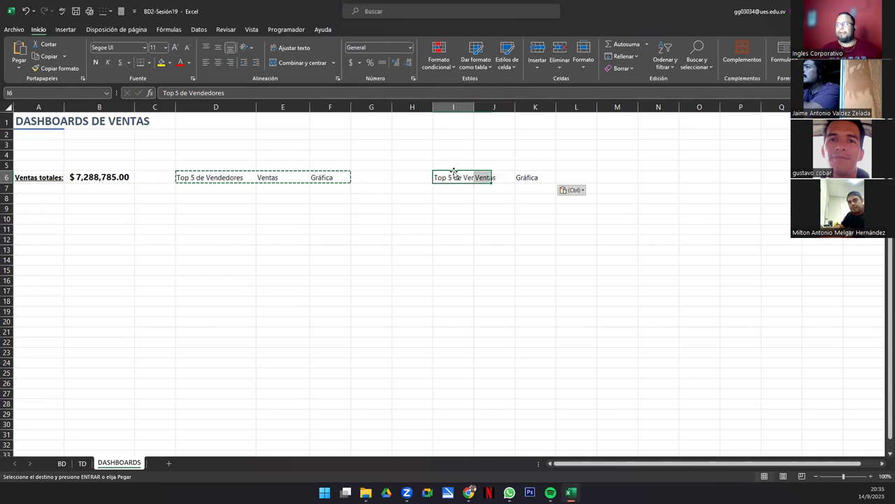
pyautogui.doubleClick(474, 107)
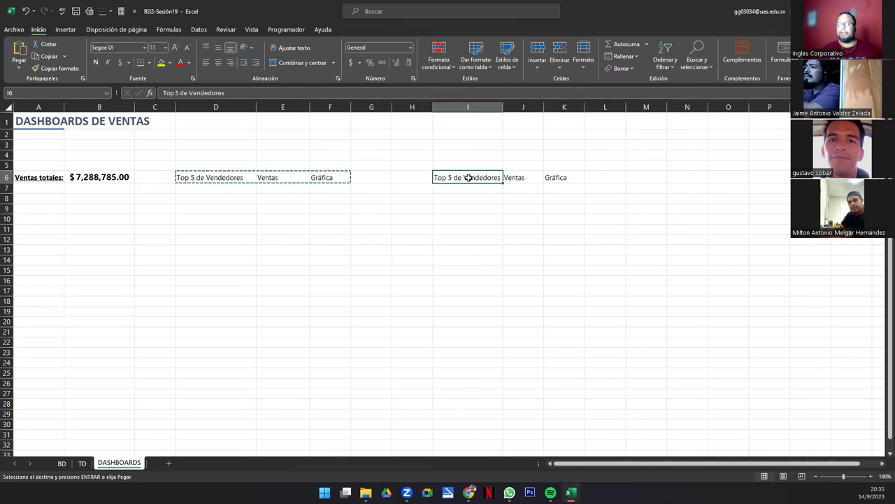
# Step: Change the I6 heading to "Top 5 de Productos" and widen column J slightly
pyautogui.doubleClick(468, 178)
pyautogui.doubleClick(468, 179)
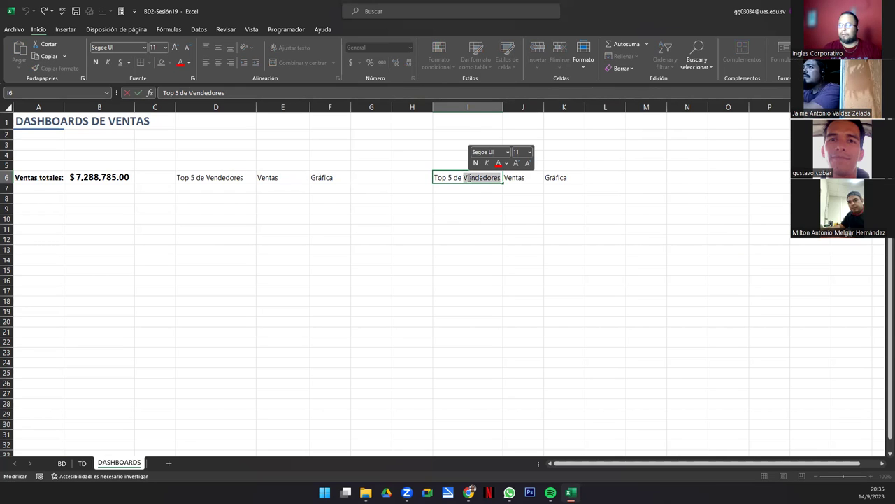
pyautogui.write('de Productos')
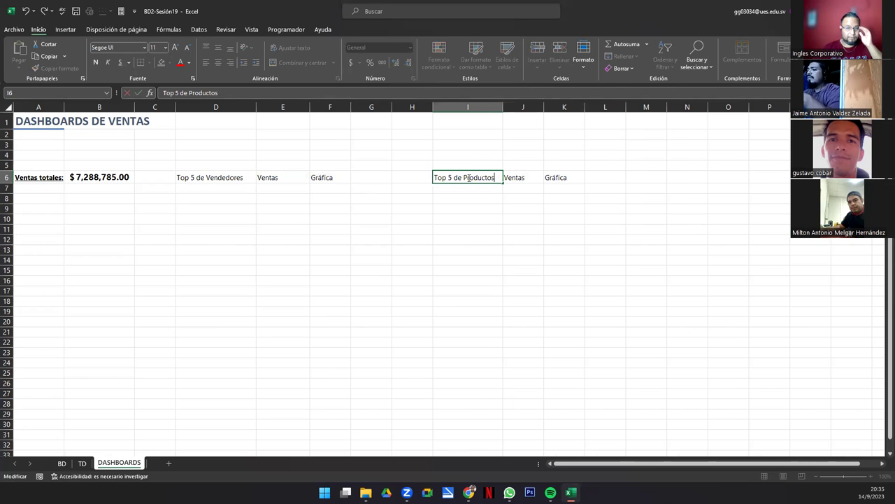
pyautogui.press('Return')
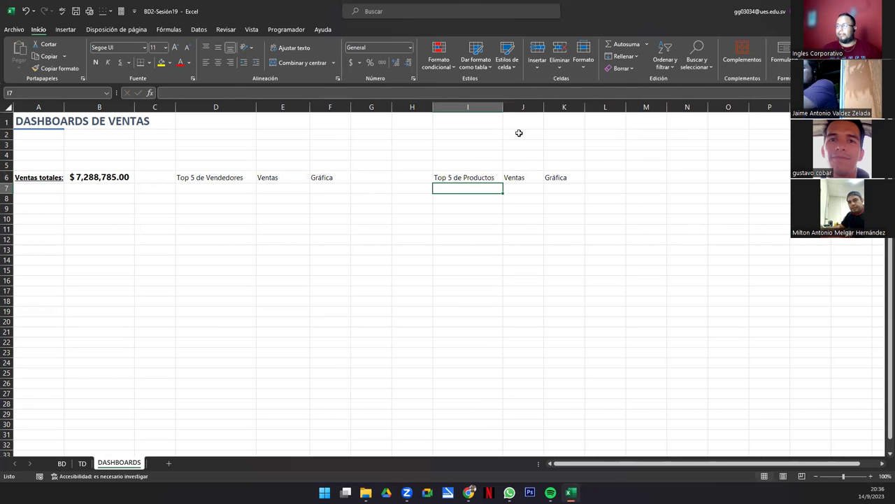
pyautogui.moveTo(544, 106); pyautogui.dragTo(553, 106)
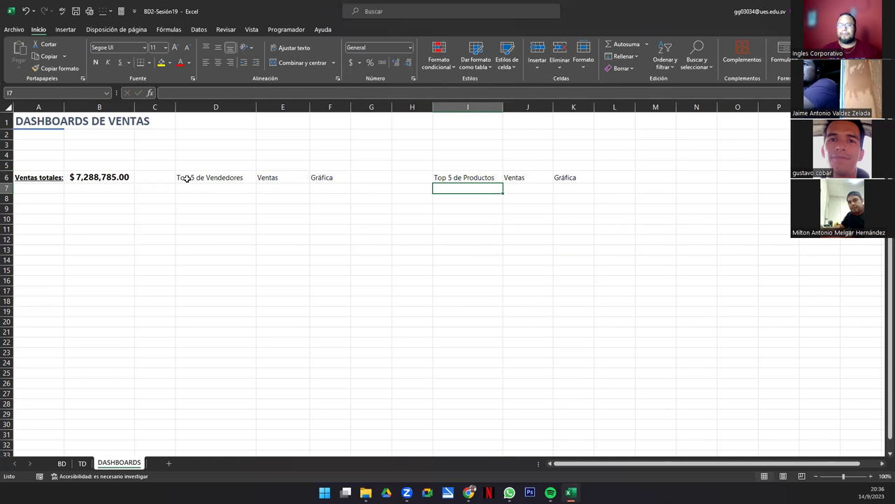
# Step: Give the headings in D6:F6 and I6:K6 a bottom border and italic text
pyautogui.moveTo(186, 178); pyautogui.dragTo(326, 179)
pyautogui.moveTo(458, 177); pyautogui.dragTo(565, 178)
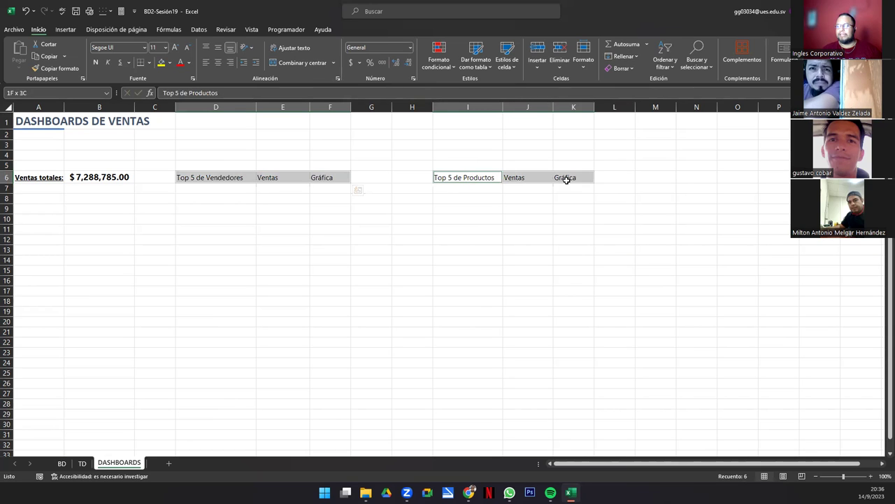
pyautogui.click(149, 62)
pyautogui.click(170, 90)
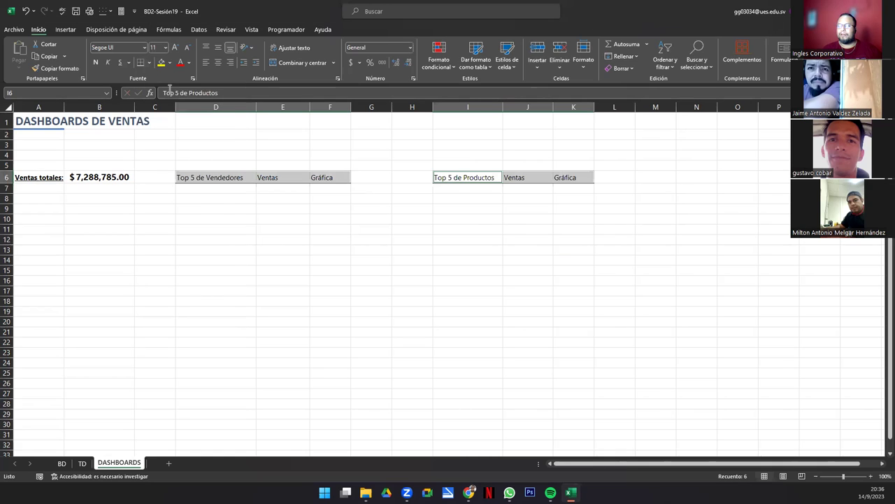
pyautogui.click(109, 63)
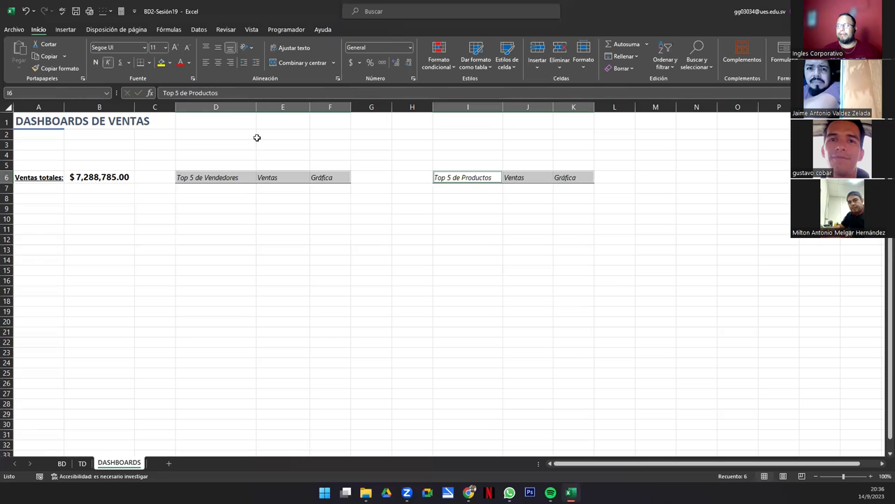
# Step: Widen columns F, I, J and K so both heading groups match, and narrow the empty columns G and H between them
pyautogui.moveTo(258, 106); pyautogui.dragTo(258, 106)
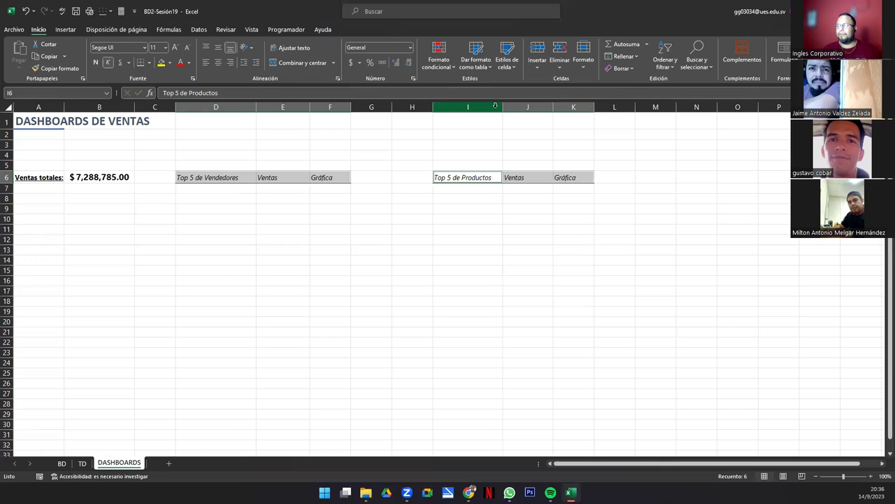
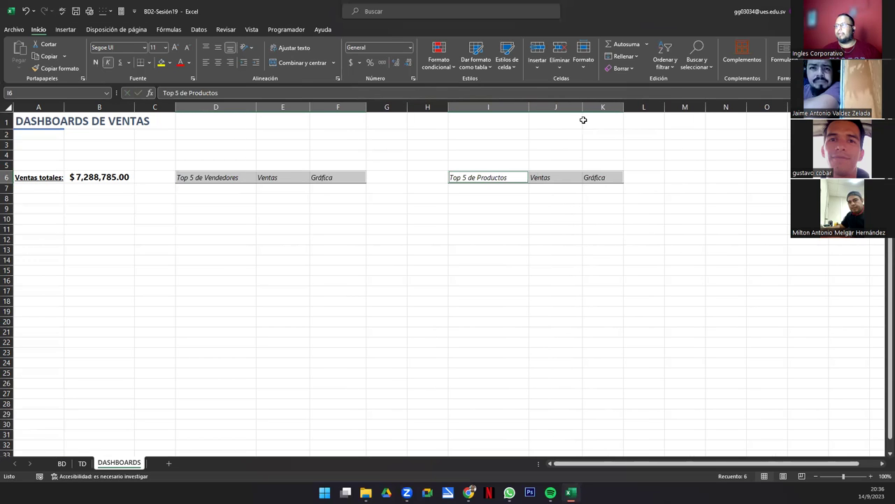
pyautogui.moveTo(625, 108); pyautogui.dragTo(641, 118)
pyautogui.moveTo(407, 109)
pyautogui.mouseDown()
pyautogui.moveTo(385, 113)
pyautogui.moveTo(405, 113)
pyautogui.mouseUp()
pyautogui.click(297, 230)
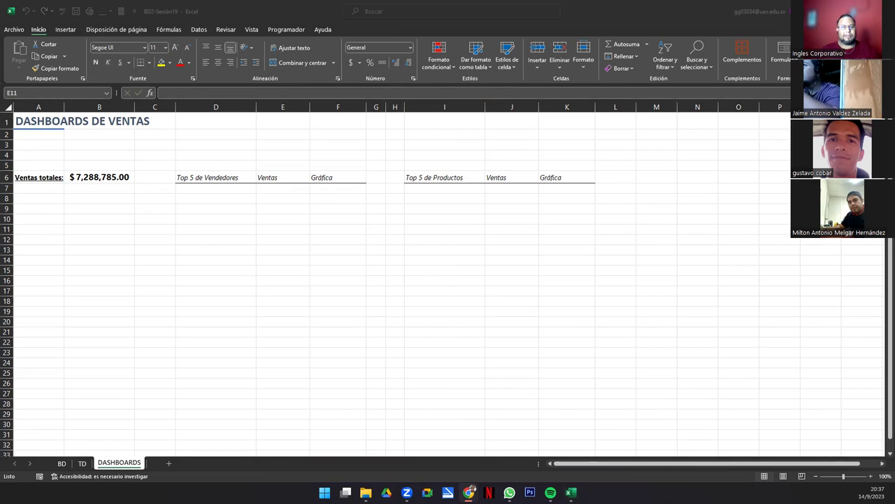
# Step: Switch to the dashboard guide PDF in Chrome and examine the instructions for the two pivot tables, then return to the workbook
pyautogui.hotkey('alt', 'Tab')
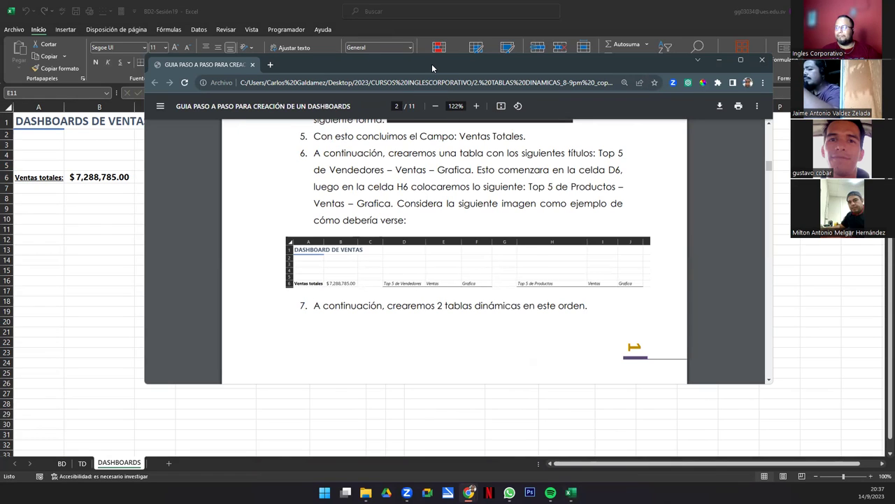
pyautogui.moveTo(432, 64); pyautogui.dragTo(295, 203)
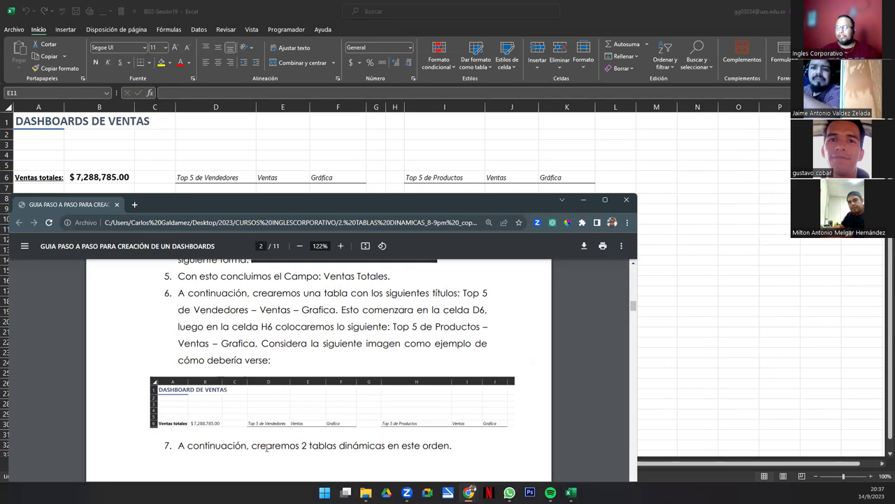
pyautogui.scroll(-5, 379, 437)
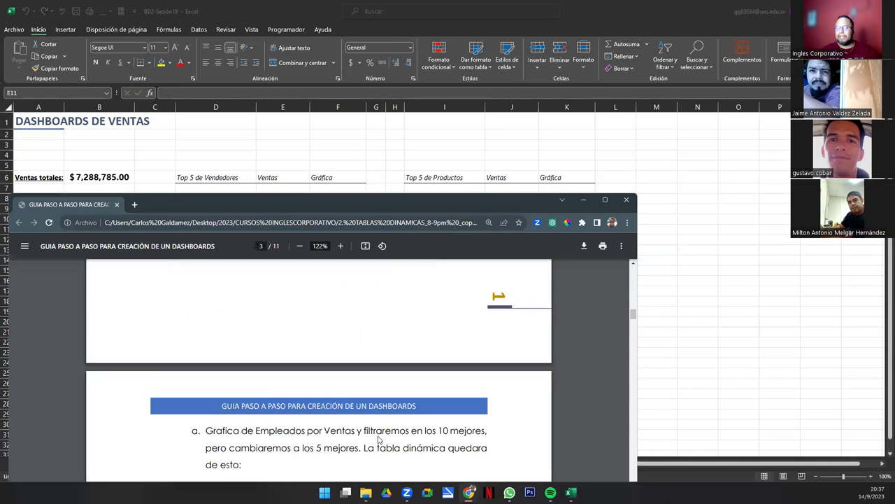
pyautogui.scroll(3, 251, 421)
pyautogui.scroll(-3, 252, 422)
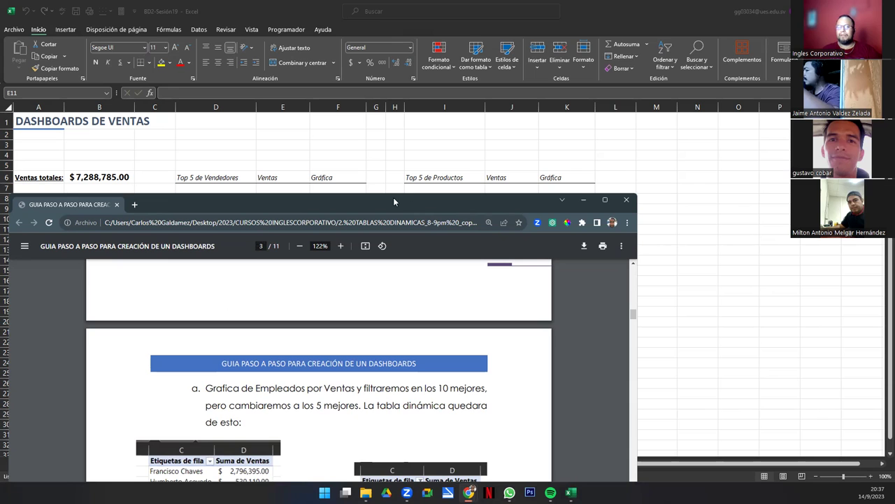
pyautogui.hotkey('alt', 'Tab')
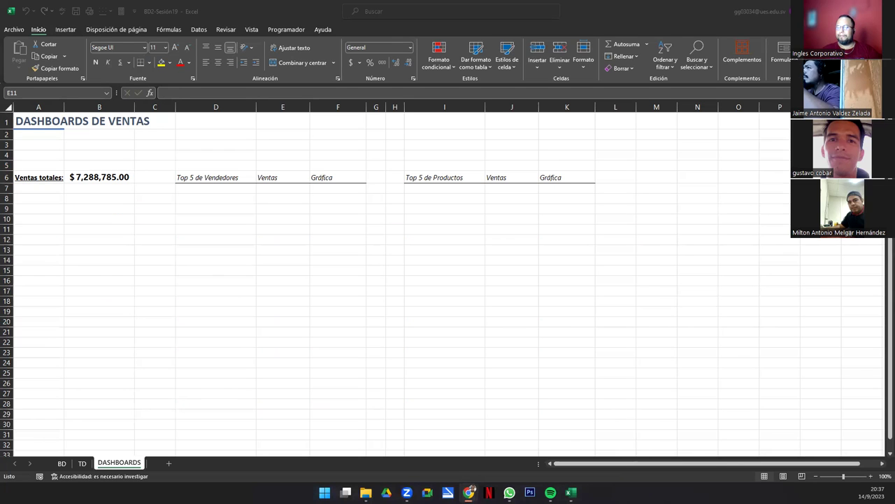
# Step: Insert a pivot table based on the Ventas table from sheet BD, placed at cell C1 of the existing sheet TD
pyautogui.click(62, 463)
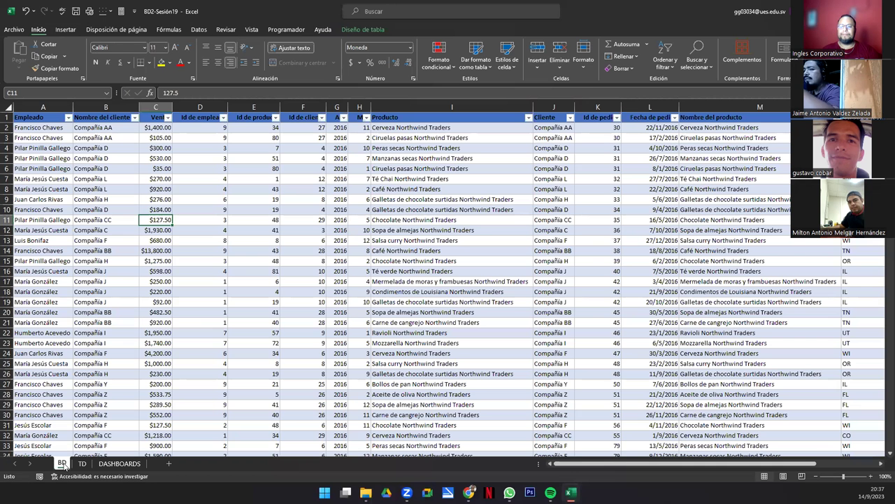
pyautogui.click(65, 30)
pyautogui.click(24, 54)
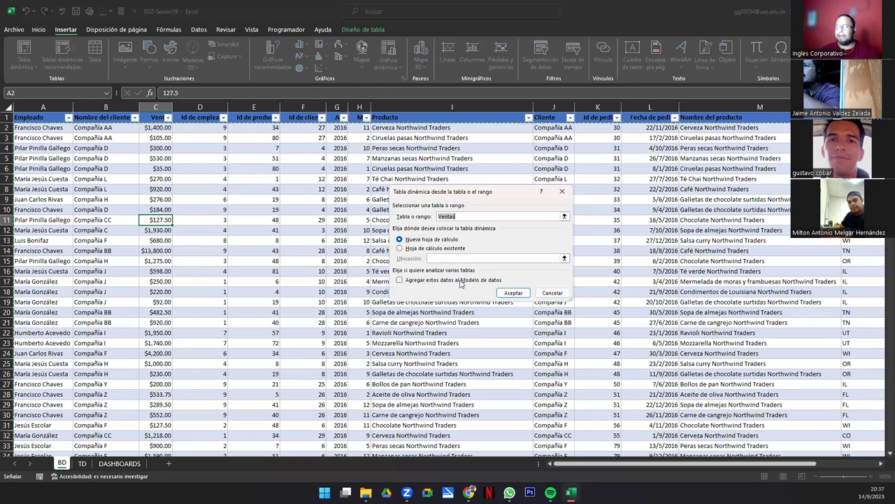
pyautogui.click(438, 248)
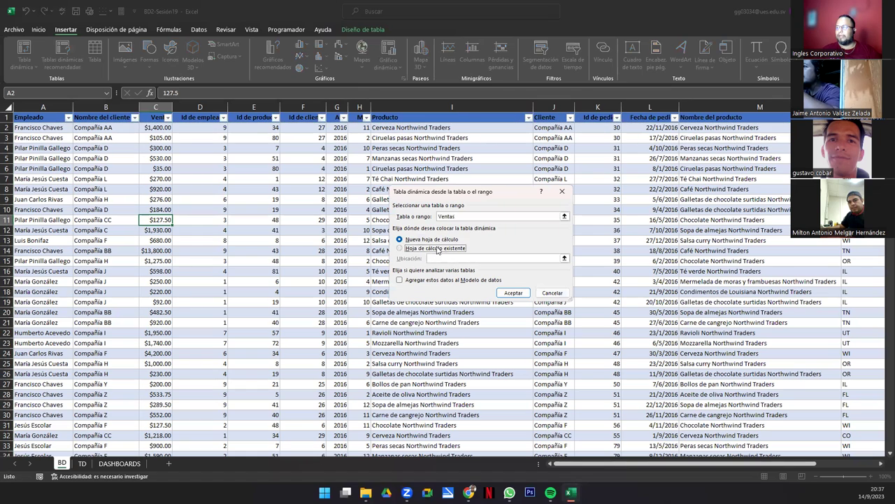
pyautogui.click(82, 464)
pyautogui.click(131, 119)
pyautogui.click(503, 293)
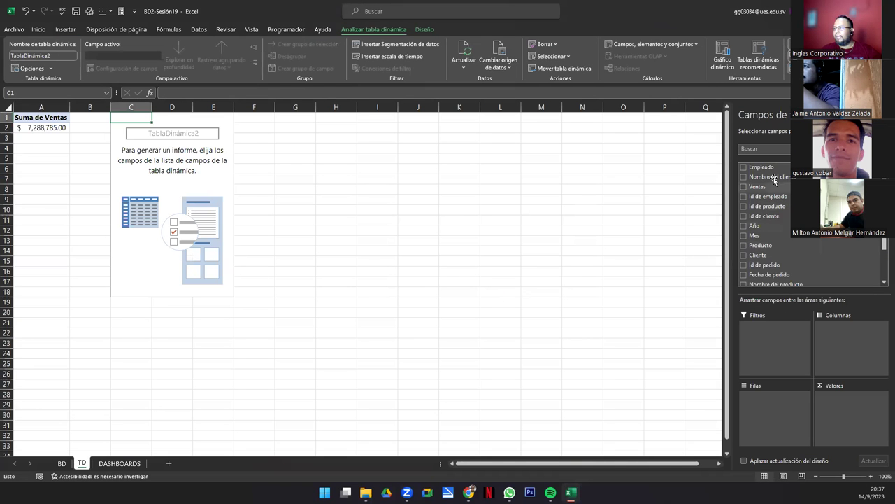
# Step: Put Empleado in the pivot table's rows and Ventas in its values, and apply the accounting format to D2:D10
pyautogui.moveTo(763, 168); pyautogui.dragTo(792, 416)
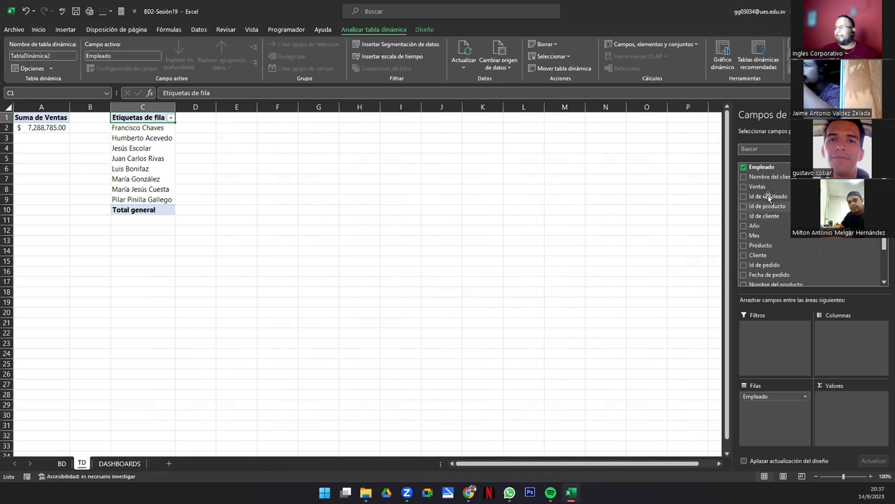
pyautogui.moveTo(759, 187); pyautogui.dragTo(855, 440)
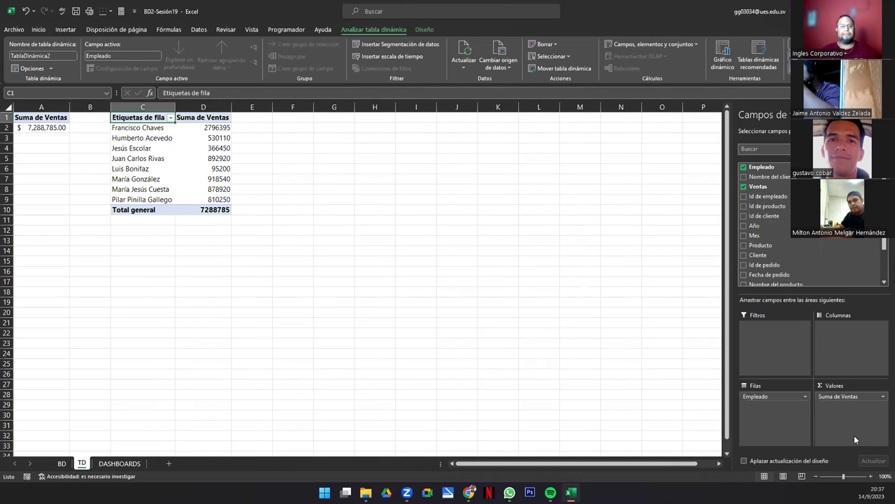
pyautogui.moveTo(215, 127); pyautogui.dragTo(215, 211)
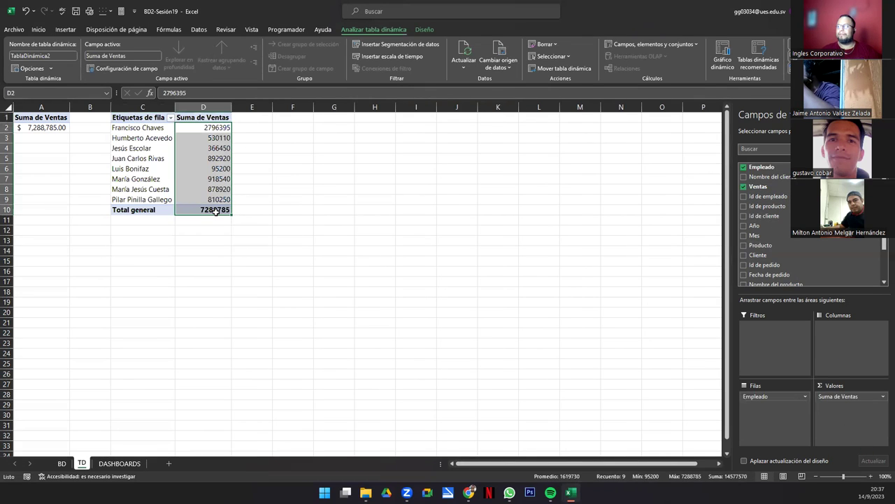
pyautogui.click(37, 30)
pyautogui.click(351, 63)
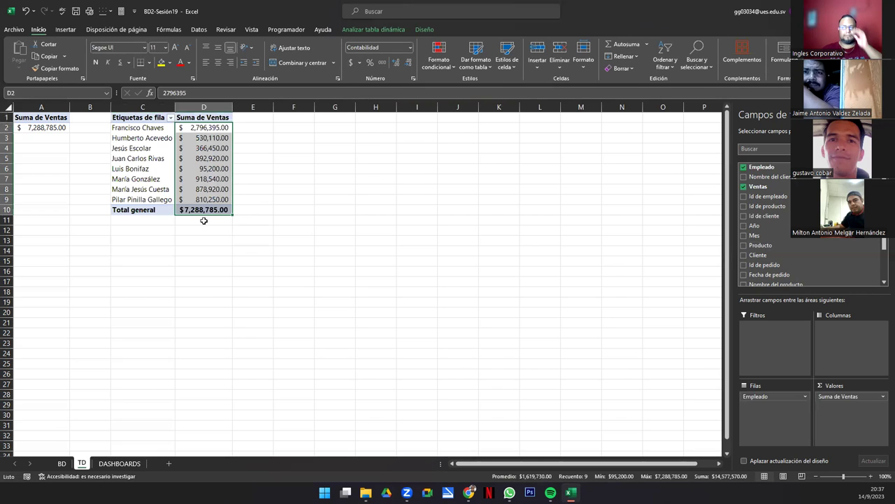
pyautogui.click(212, 189)
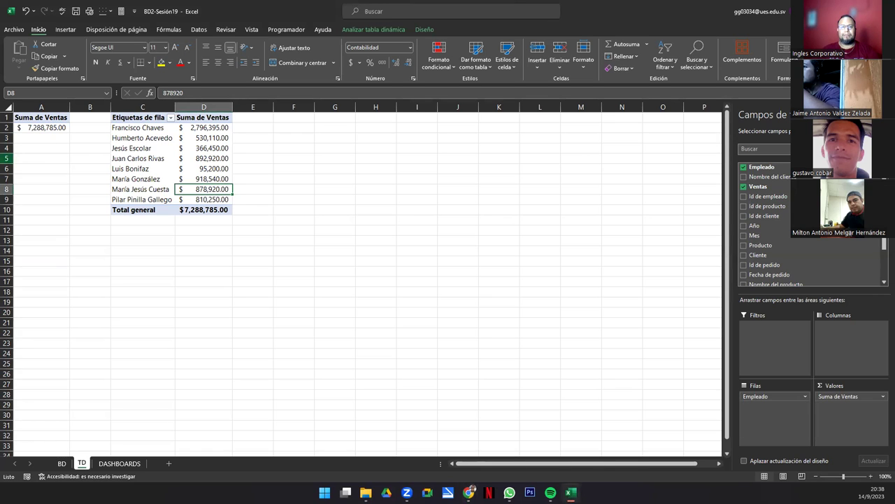
# Step: Filter the employee pivot table's row labels to the top 5 items by Suma de Ventas
pyautogui.click(171, 119)
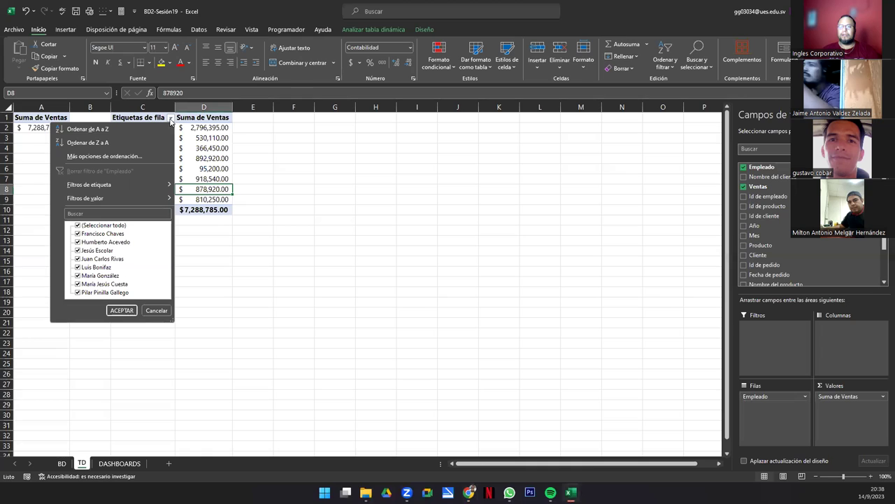
pyautogui.moveTo(124, 195)
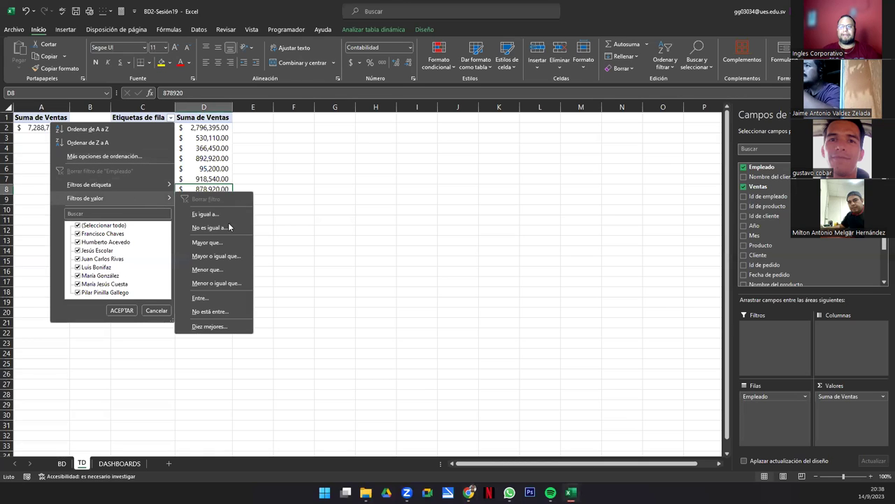
pyautogui.click(210, 327)
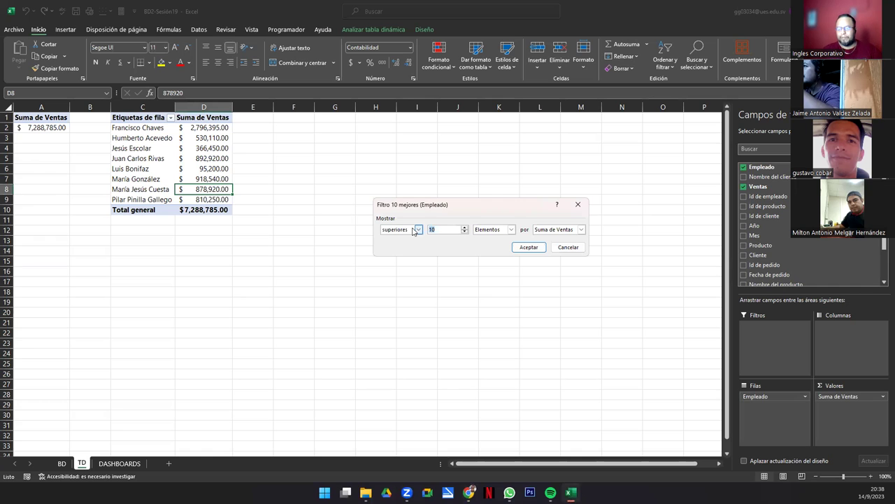
pyautogui.write('5')
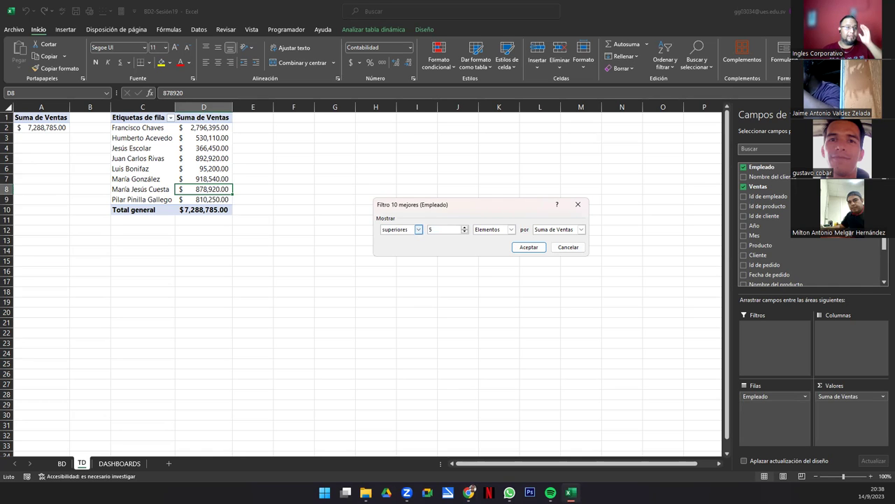
pyautogui.press('Return')
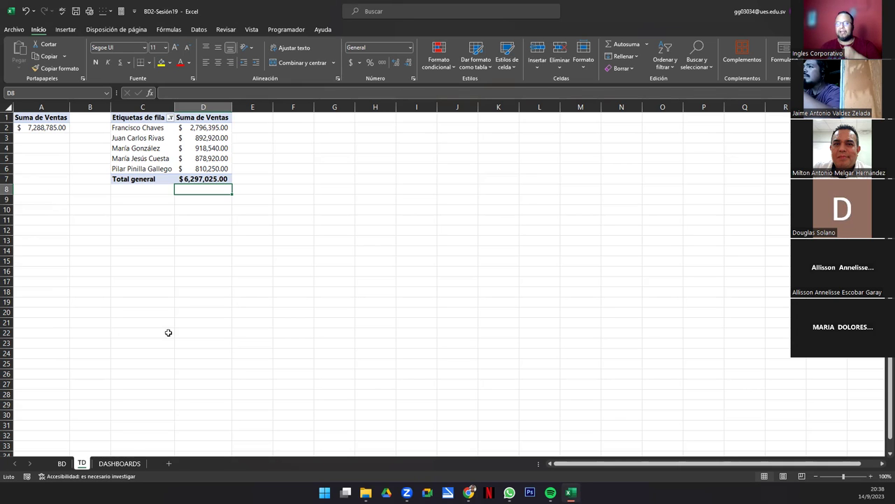
# Step: Fill D7:D11 of the DASHBOARDS sheet with the top five seller names by referencing TD!C2:C6
pyautogui.click(119, 463)
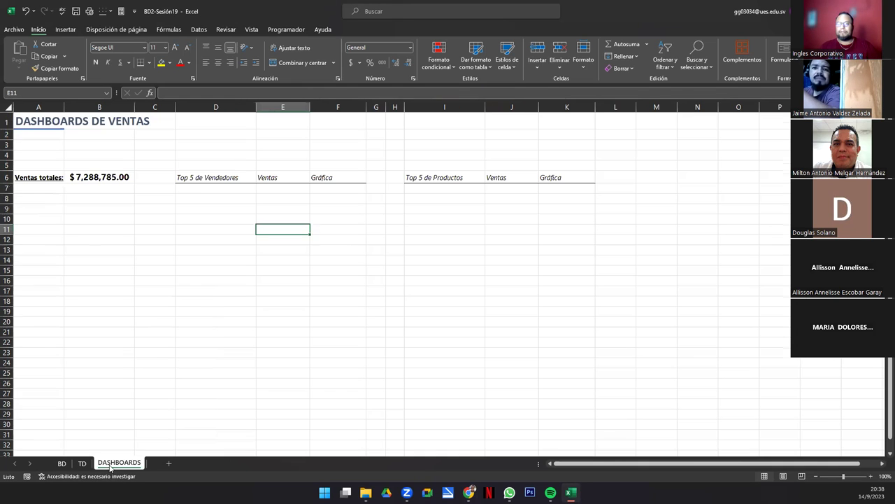
pyautogui.click(198, 189)
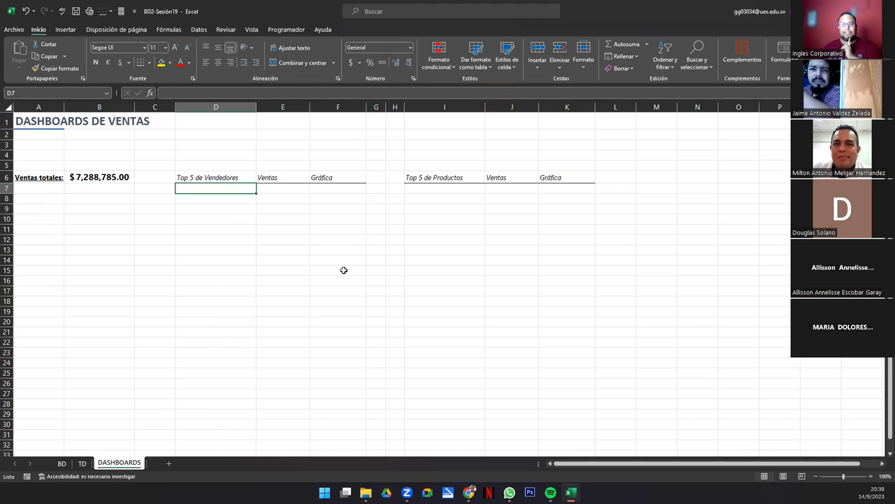
pyautogui.moveTo(216, 190); pyautogui.dragTo(220, 226)
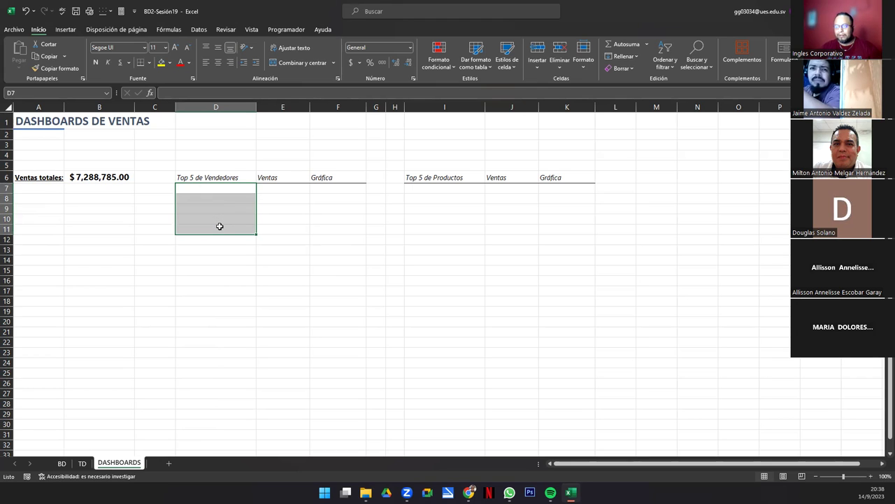
pyautogui.write('=')
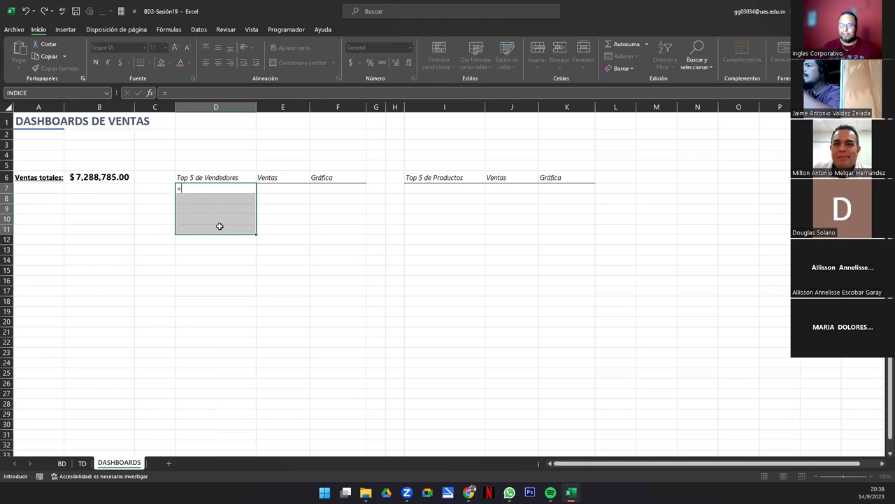
pyautogui.click(81, 464)
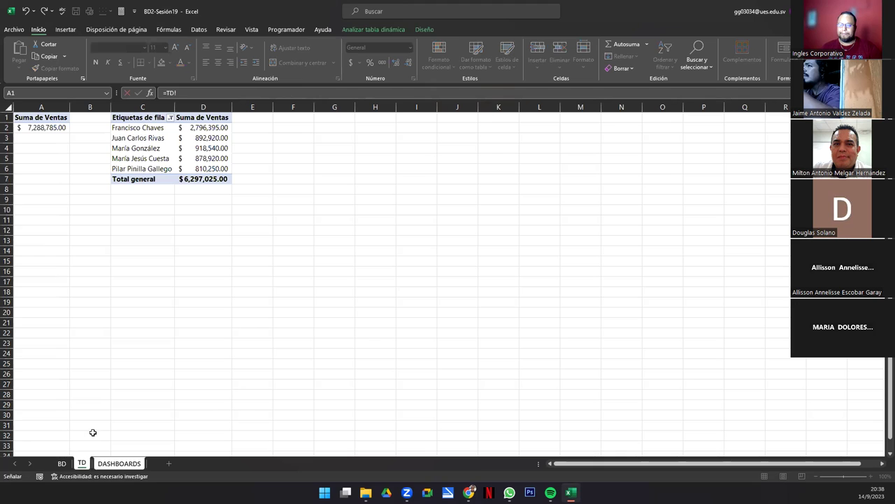
pyautogui.click(148, 128)
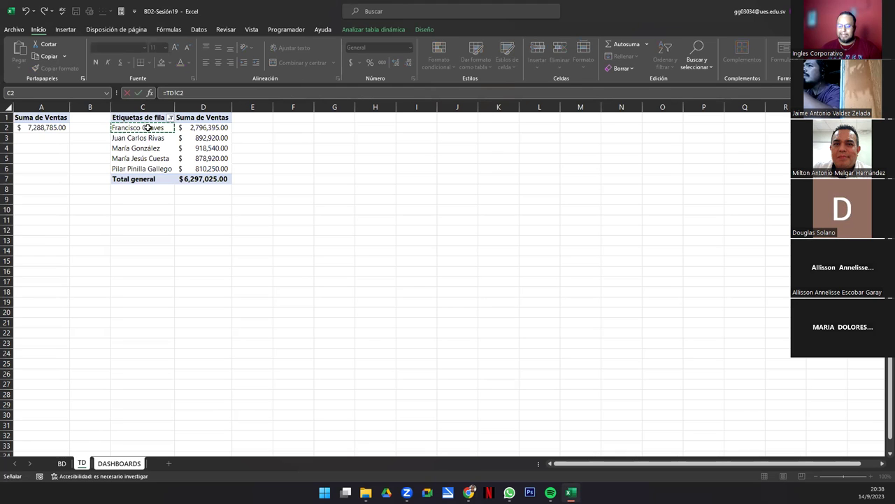
pyautogui.moveTo(149, 127); pyautogui.dragTo(144, 170)
pyautogui.press('Return')
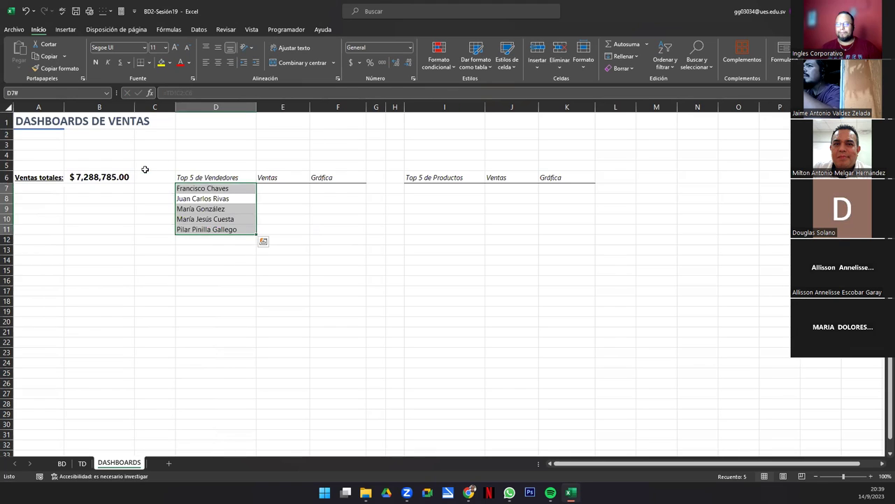
pyautogui.click(268, 186)
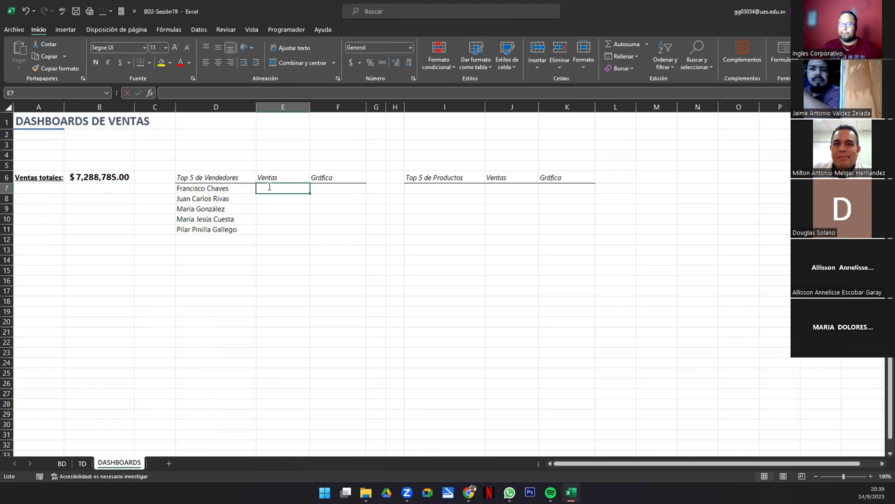
pyautogui.write('=')
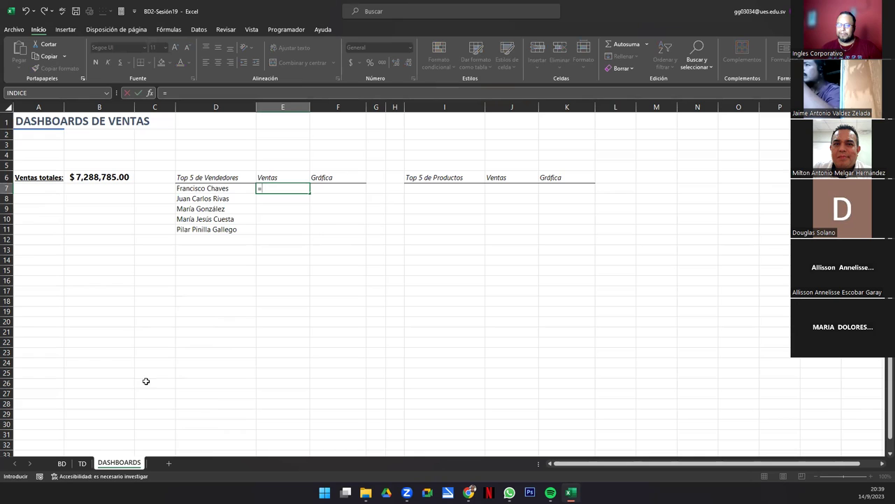
pyautogui.press('Escape')
# Step: Fill E7:E11 of the DASHBOARDS sheet with the top sellers' sales by referencing TD!D2:D6, and apply the accounting format
pyautogui.moveTo(269, 186); pyautogui.dragTo(272, 229)
pyautogui.write('=')
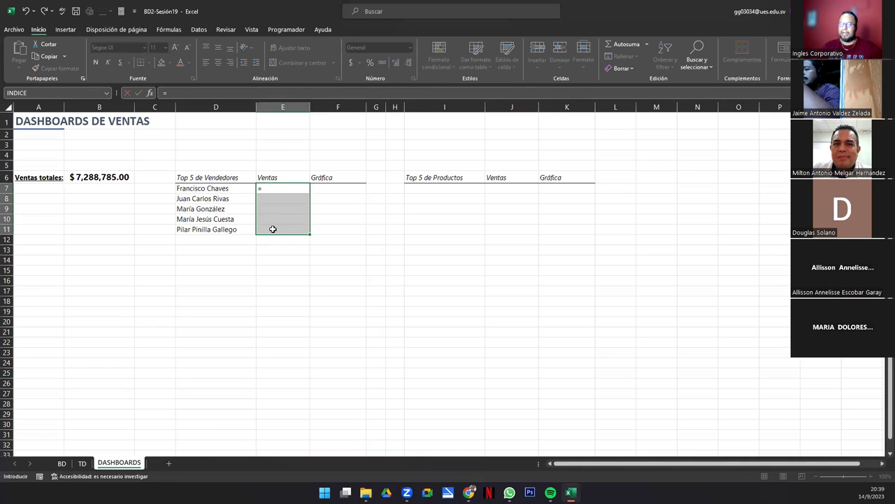
pyautogui.click(82, 463)
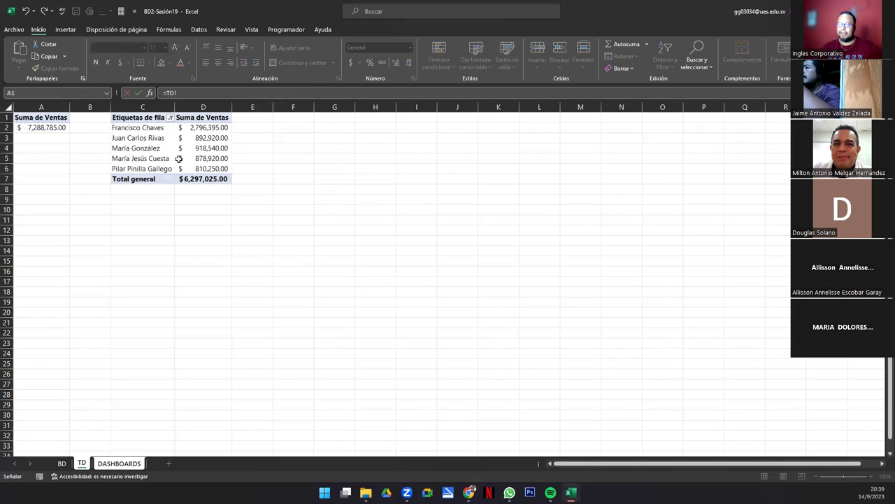
pyautogui.moveTo(188, 129); pyautogui.dragTo(189, 166)
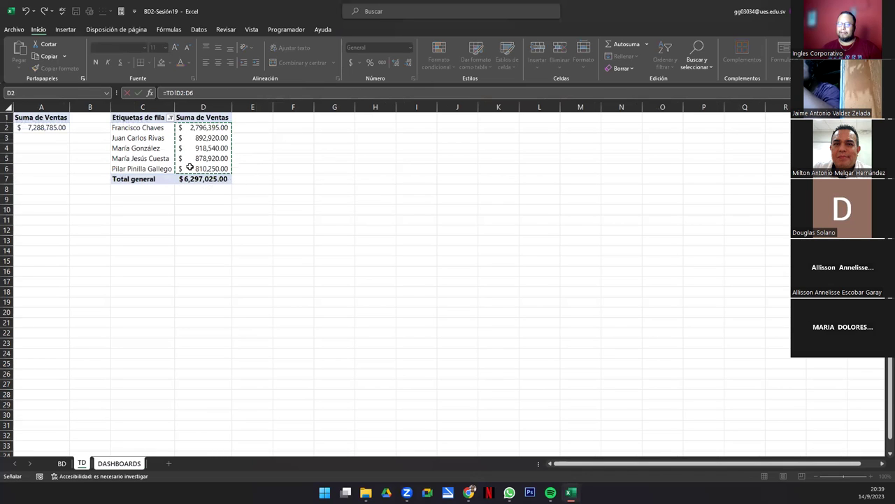
pyautogui.press('Return')
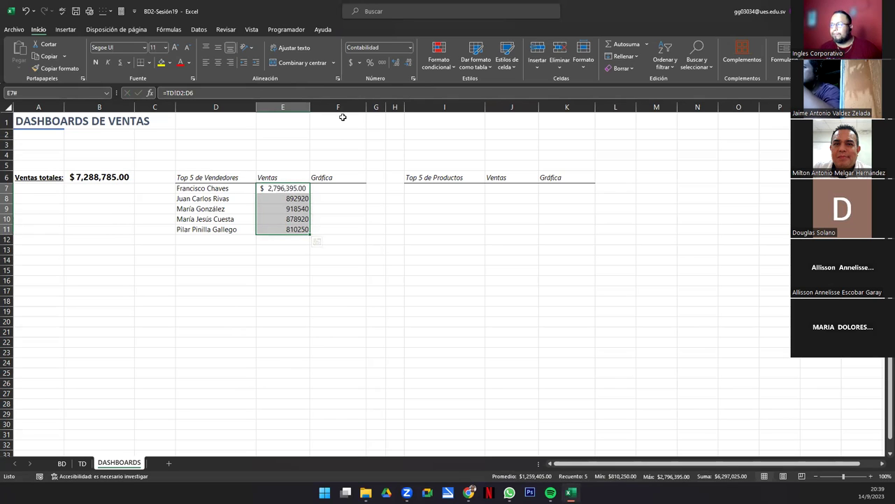
pyautogui.click(351, 62)
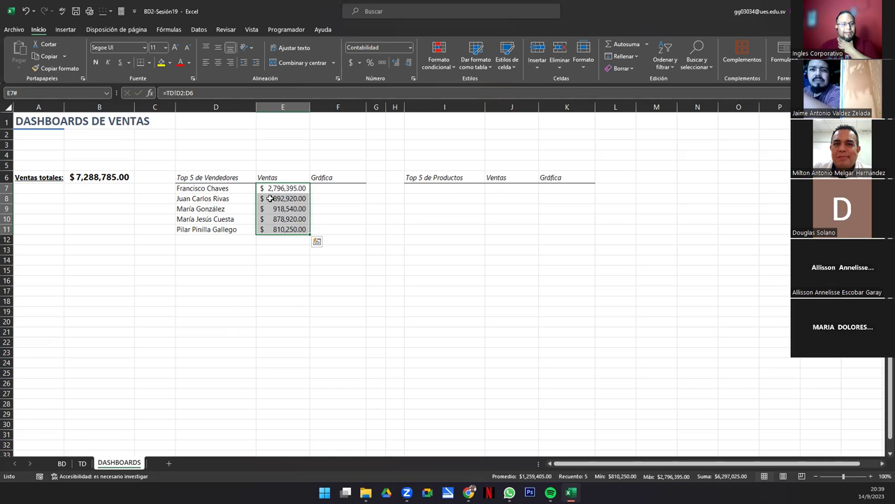
pyautogui.click(270, 191)
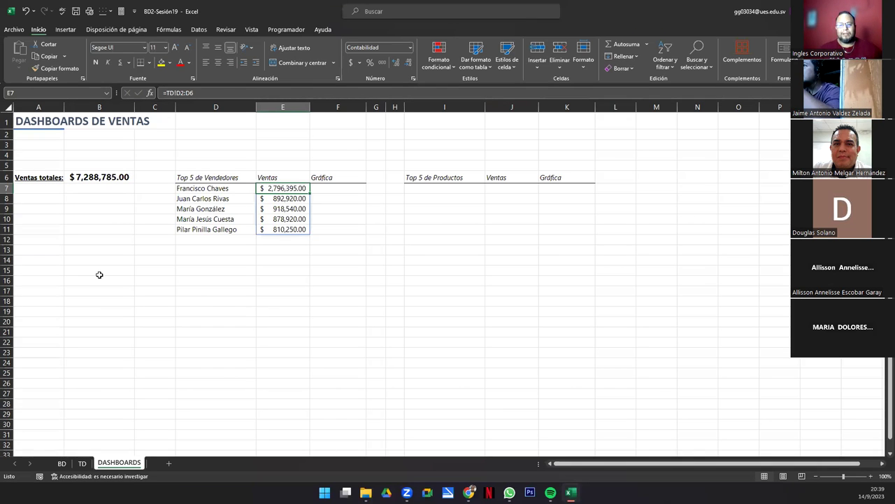
pyautogui.moveTo(193, 189); pyautogui.dragTo(272, 230)
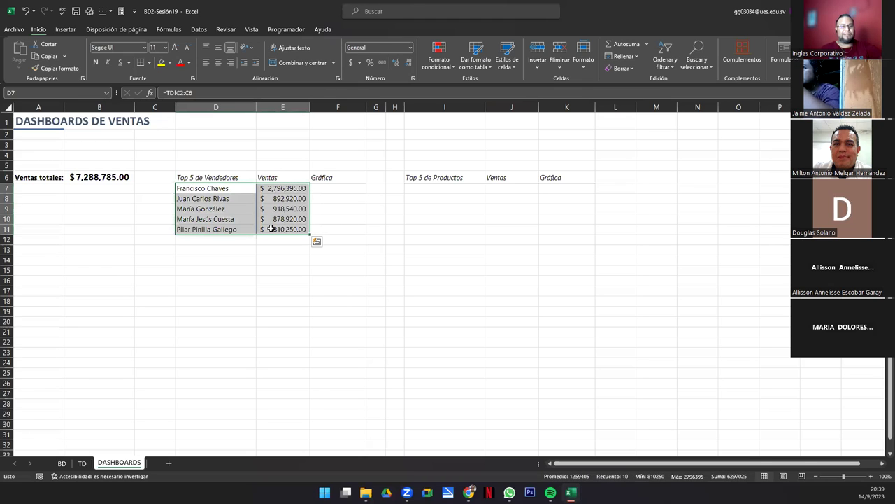
pyautogui.click(278, 229)
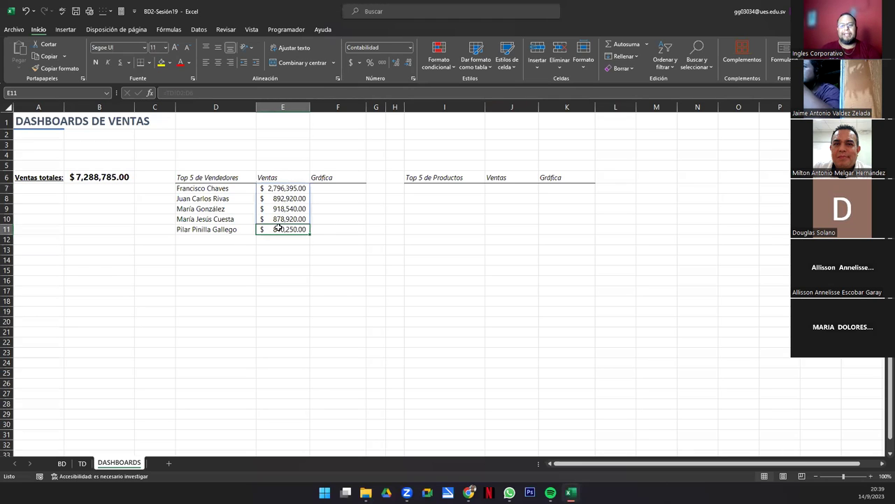
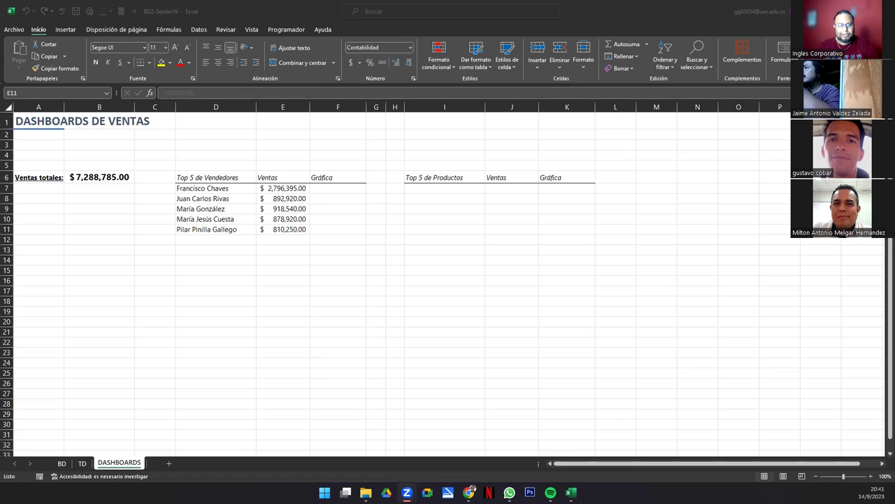
# Step: Begin a REPETIR formula in F7 that repeats "|", with E7/MAX( as the start of its repeat count
pyautogui.click(332, 189)
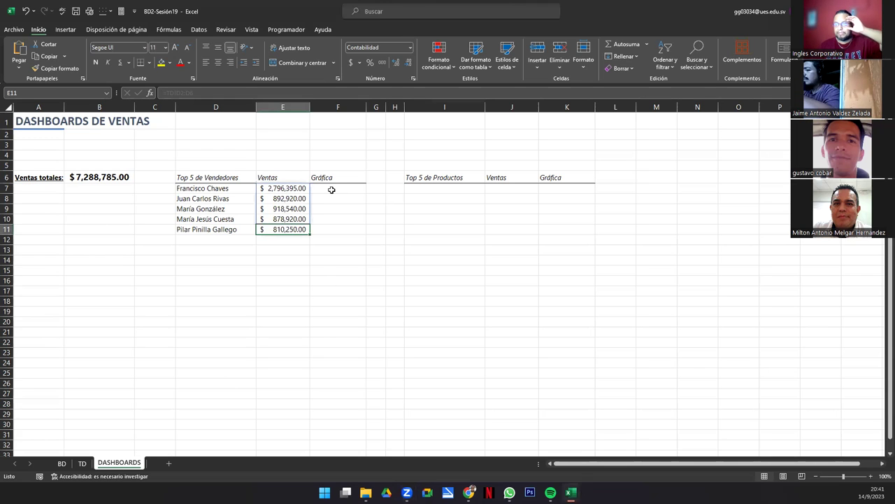
pyautogui.click(331, 190)
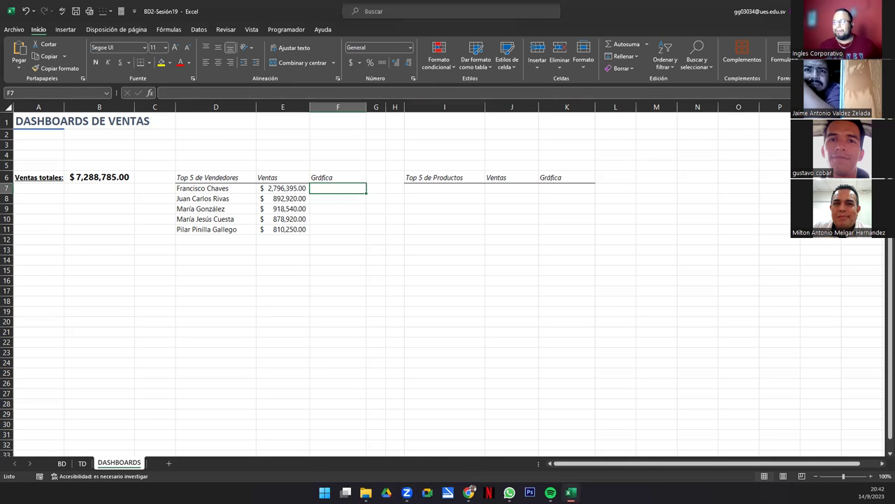
pyautogui.write('=')
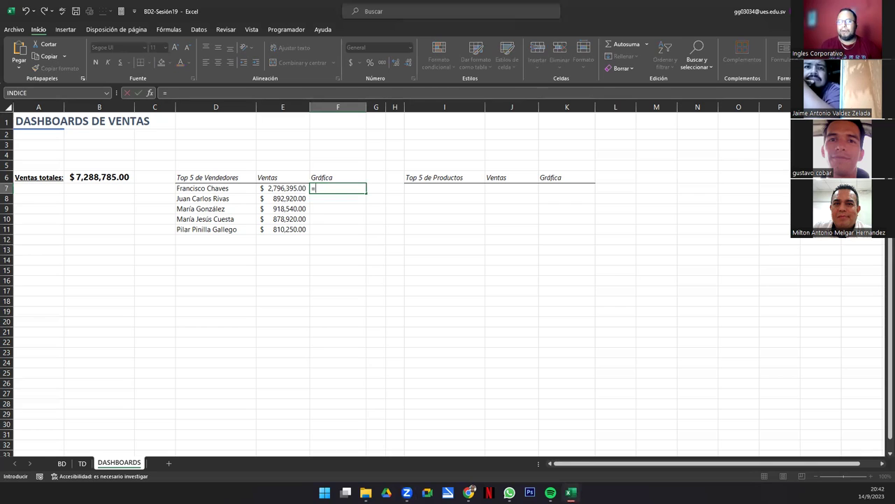
pyautogui.write('repet')
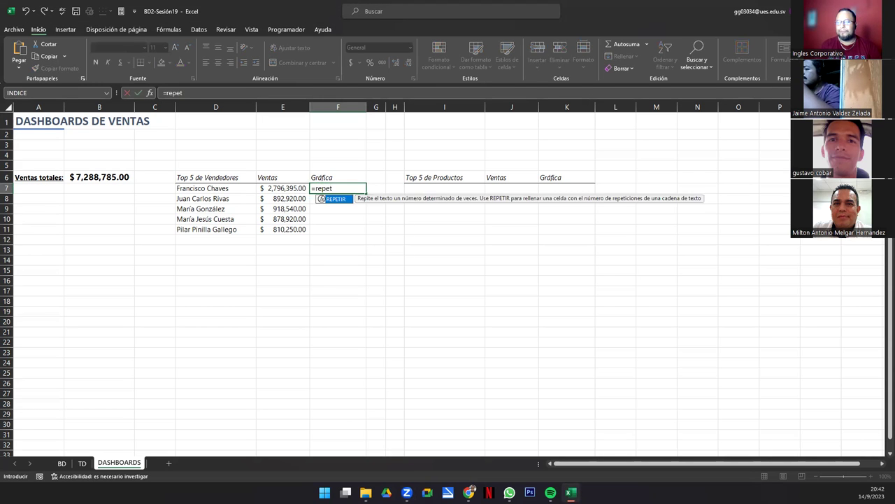
pyautogui.press('Tab')
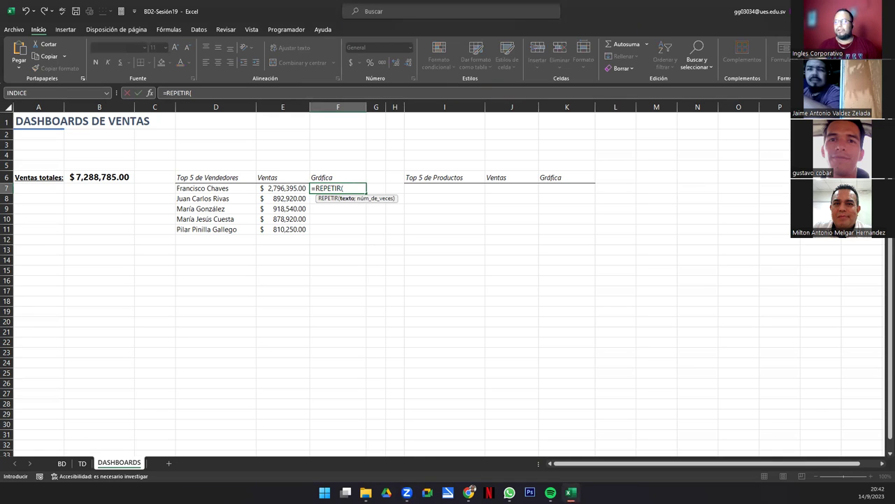
pyautogui.click(353, 191)
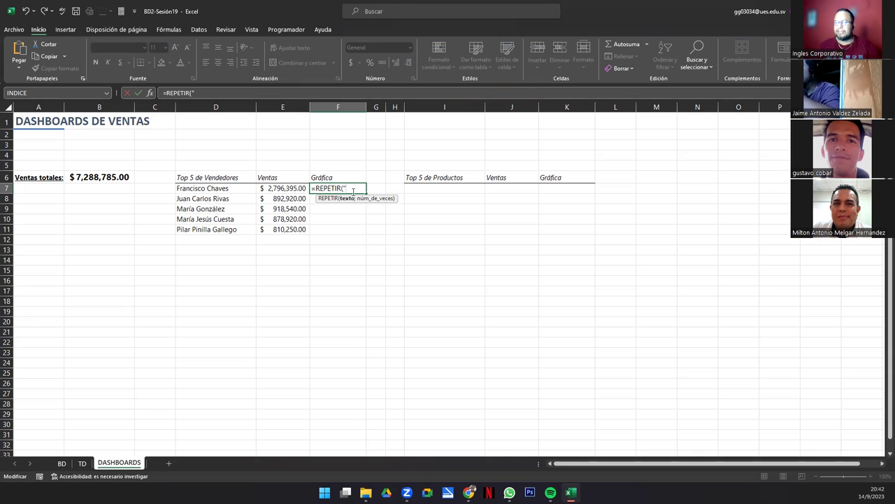
pyautogui.write('"|"')
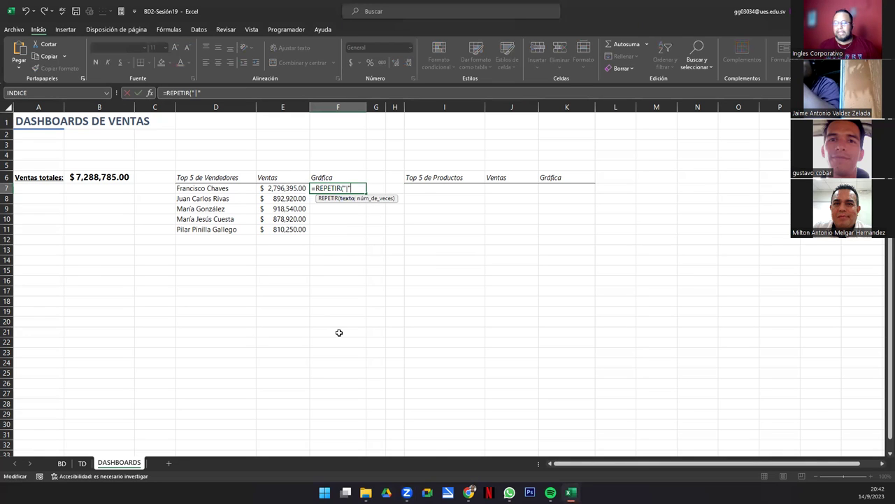
pyautogui.write(';')
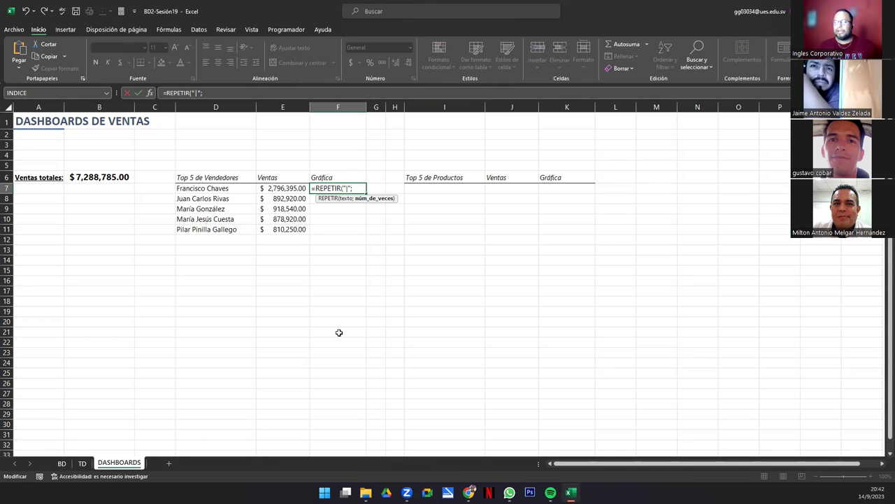
pyautogui.click(293, 189)
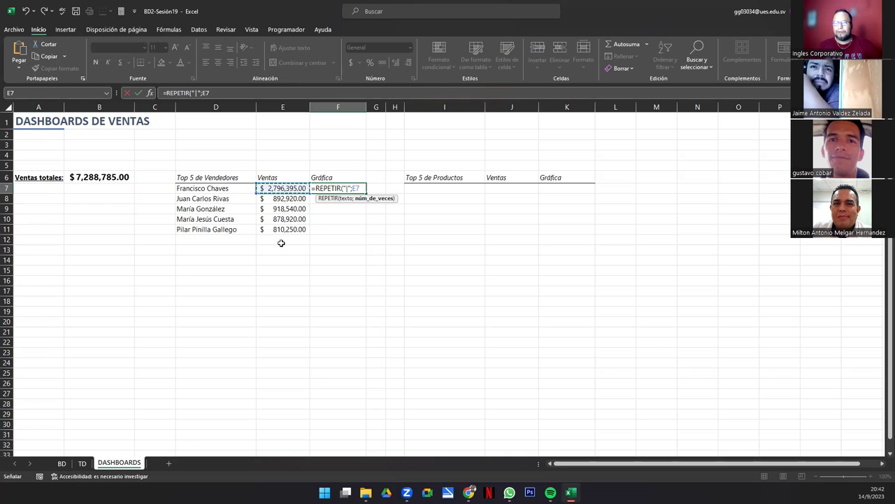
pyautogui.write('/')
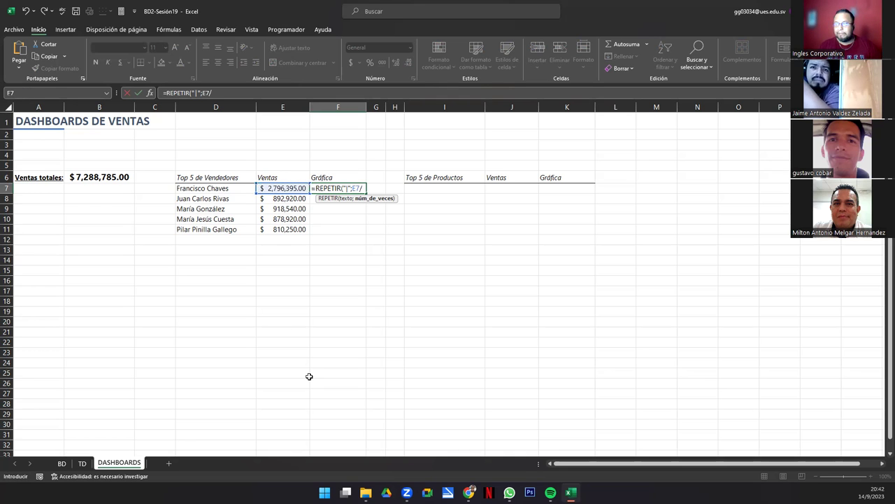
pyautogui.write('MAX(')
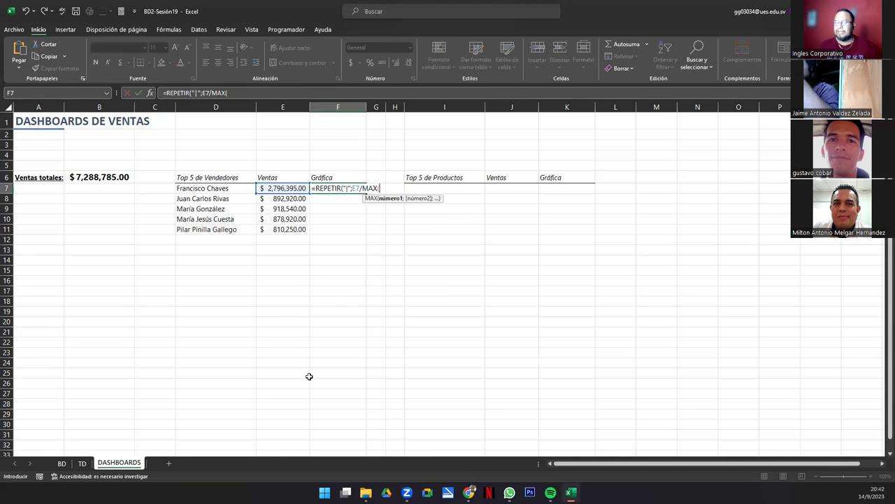
pyautogui.click(274, 188)
pyautogui.moveTo(274, 187); pyautogui.dragTo(297, 230)
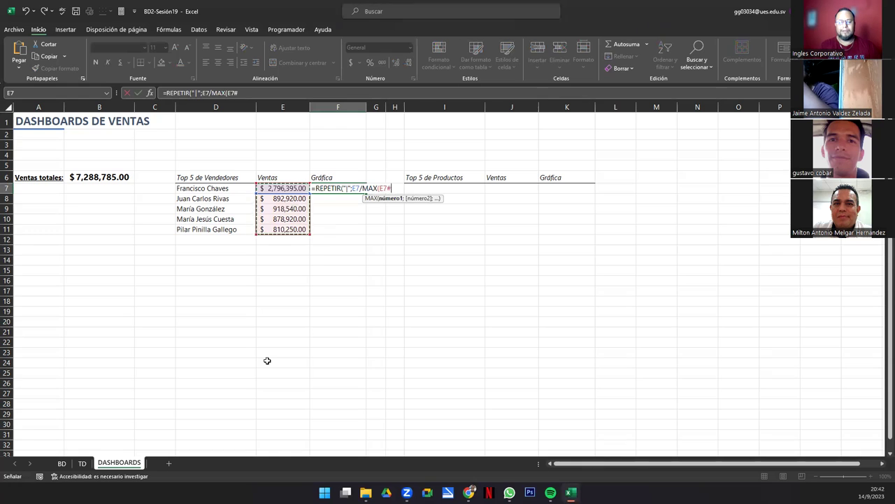
pyautogui.write(')')
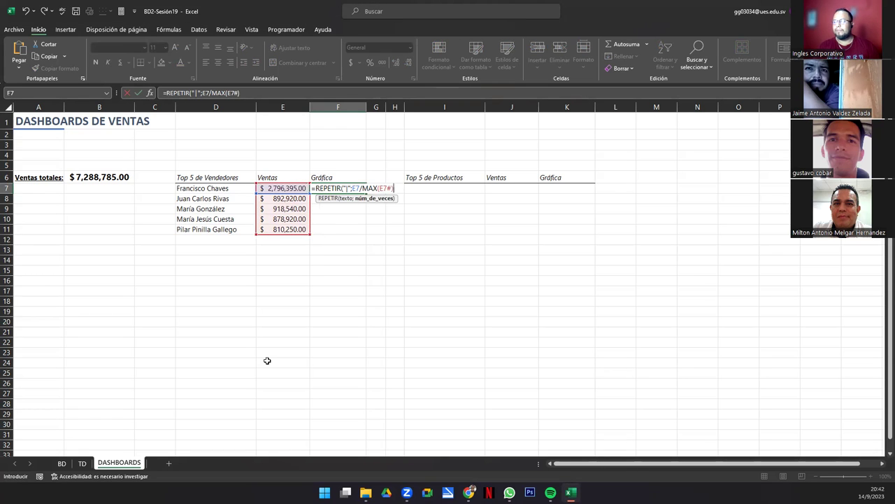
pyautogui.press('BackSpace')
pyautogui.press('BackSpace')
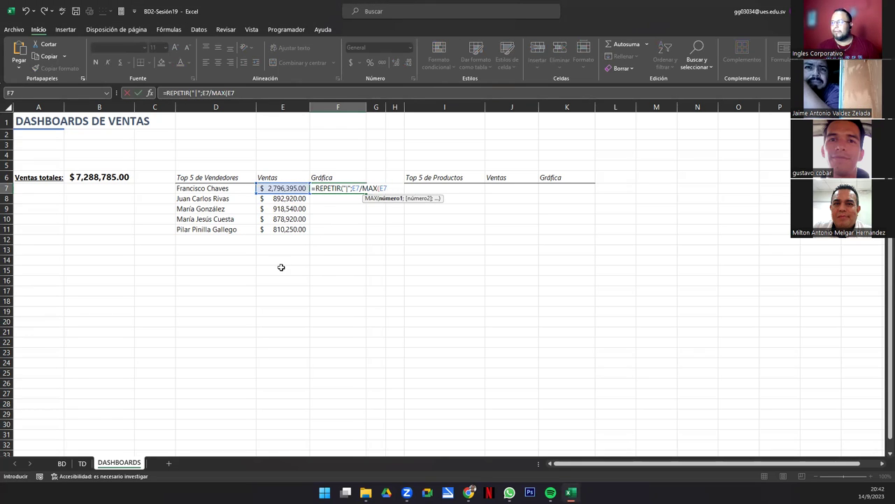
pyautogui.press('BackSpace')
pyautogui.press('BackSpace')
# Step: Use E7:E11 as the MAX range in the F7 formula and multiply the ratio by 100
pyautogui.moveTo(284, 189); pyautogui.dragTo(284, 222)
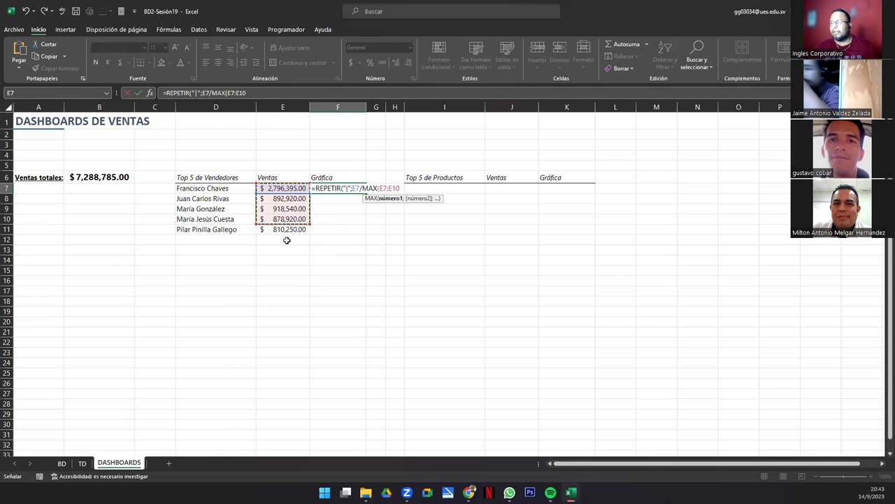
pyautogui.press('BackSpace')
pyautogui.write('1')
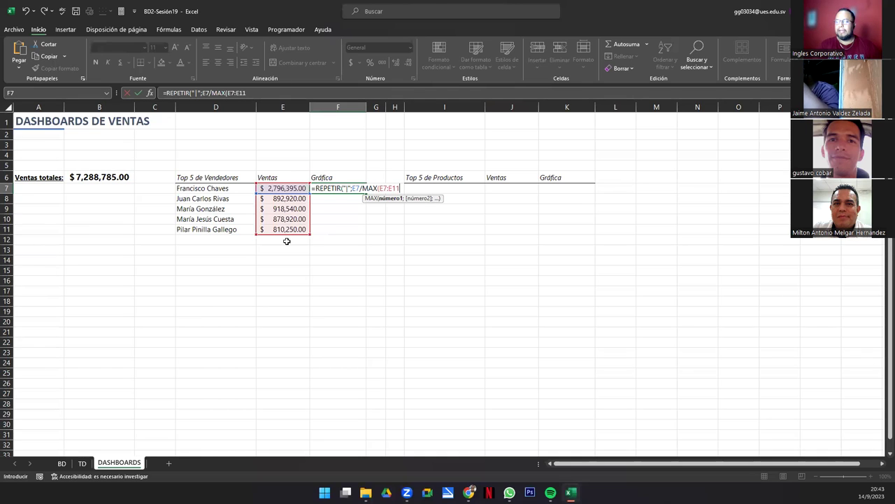
pyautogui.write(')')
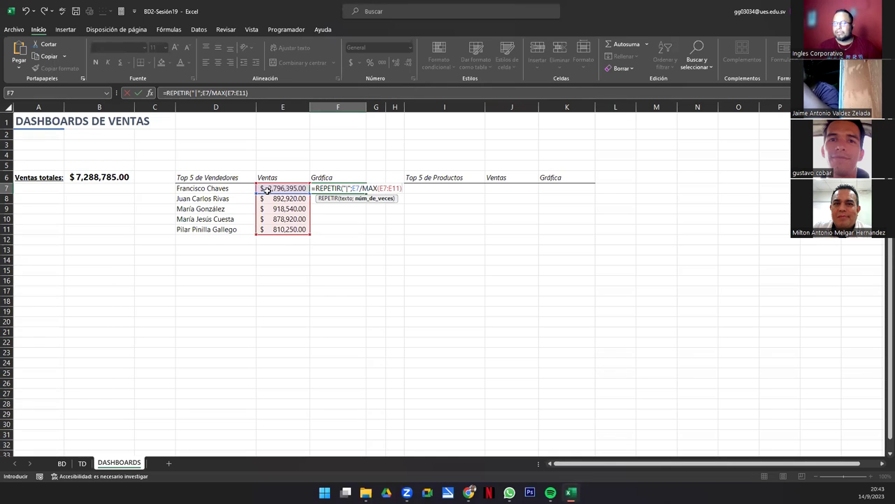
pyautogui.write('*100')
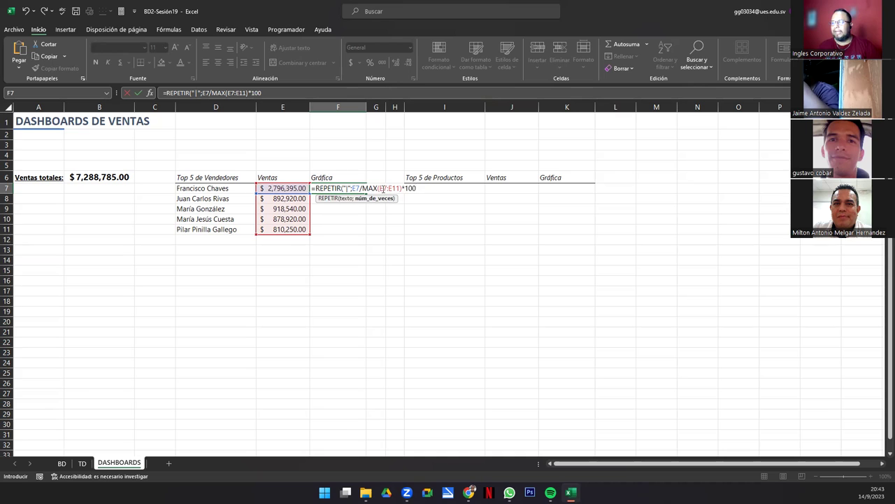
# Step: Make the MAX range absolute as $E$7:$E$11, close the REPETIR formula and enter it in F7
pyautogui.click(382, 189)
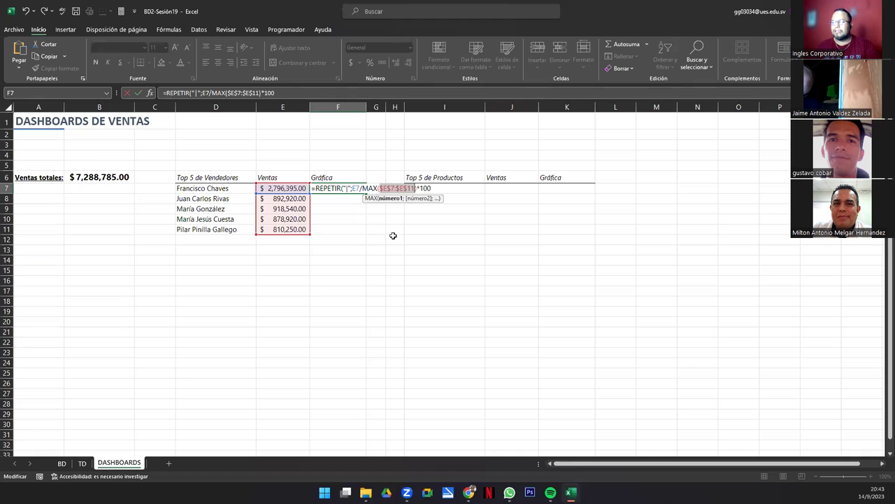
pyautogui.click(390, 179)
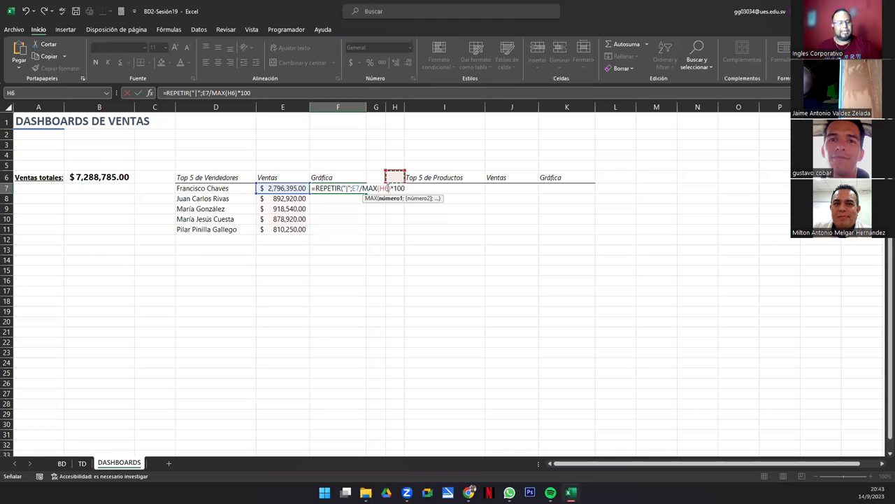
pyautogui.hotkey('ctrl', 'z')
pyautogui.click(411, 188)
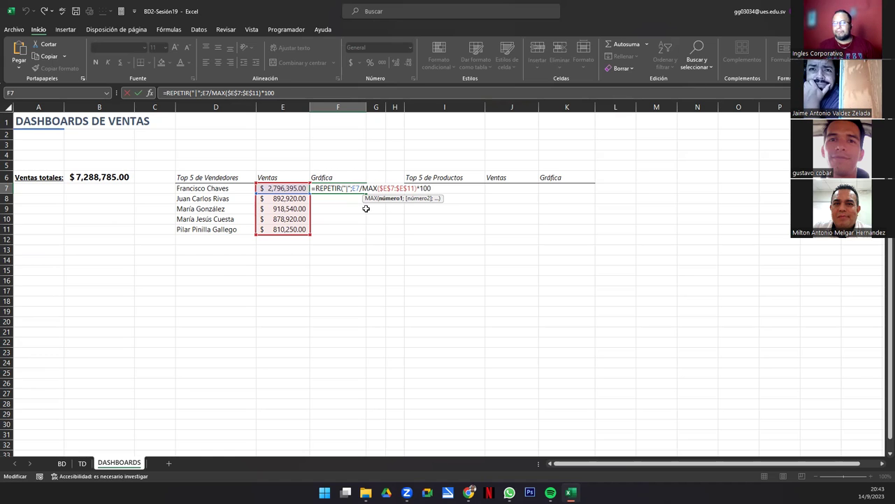
pyautogui.click(440, 189)
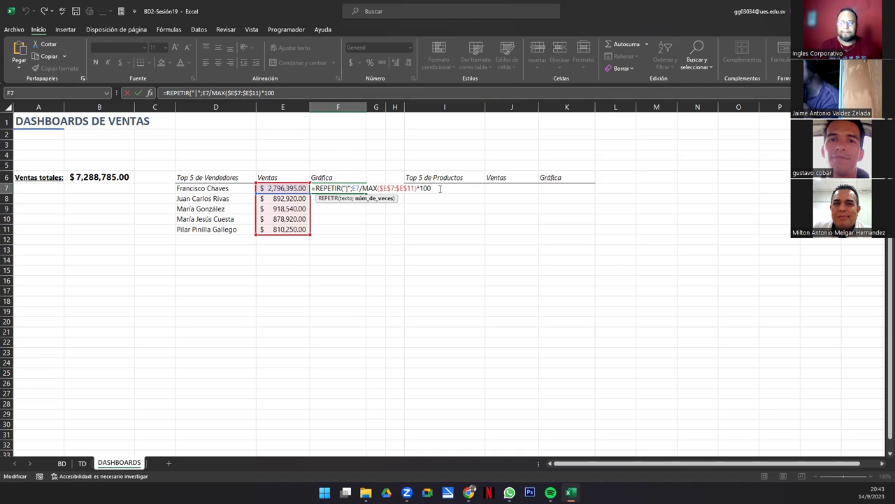
pyautogui.write(')')
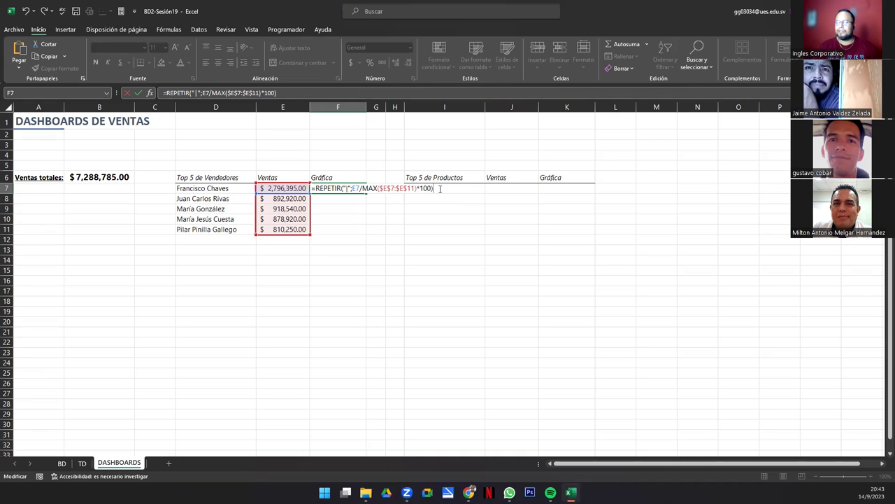
pyautogui.press('Return')
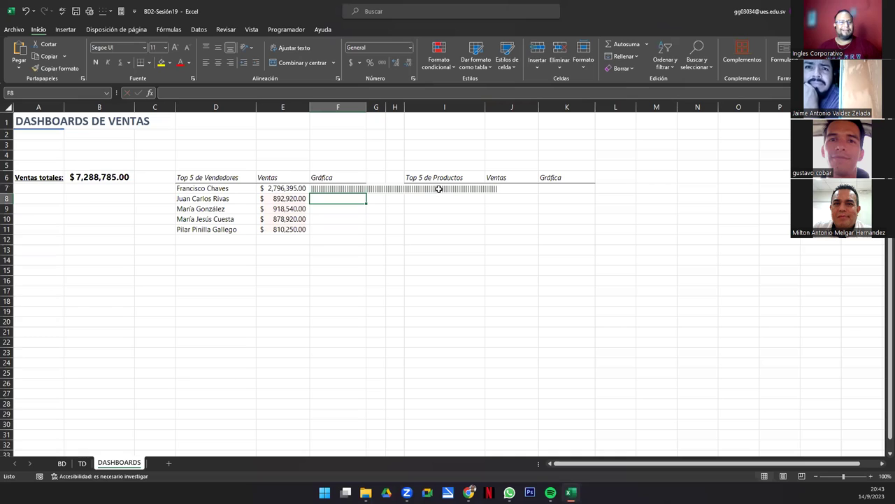
# Step: Copy the REPETIR formula from F7 down through F11 for the remaining sellers
pyautogui.click(358, 189)
pyautogui.moveTo(363, 196); pyautogui.dragTo(366, 235)
pyautogui.click(346, 192)
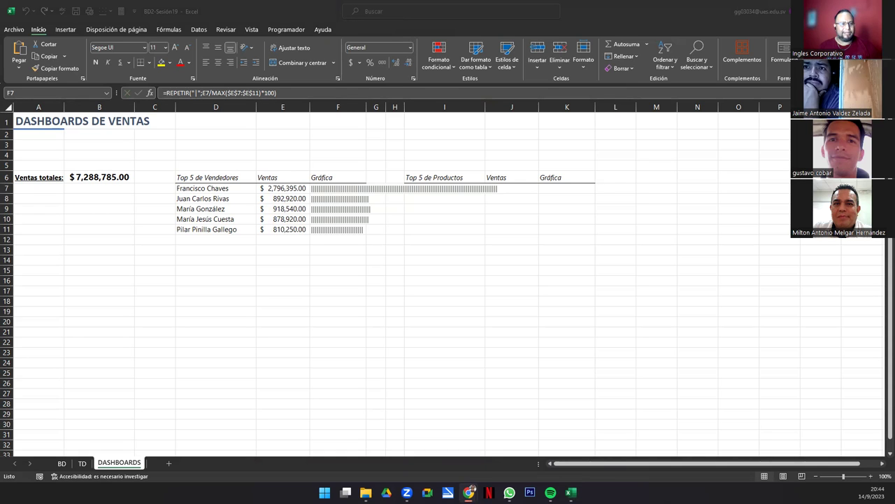
# Step: Change the font of the seller bars in F7:F11 to Playbill
pyautogui.click(318, 188)
pyautogui.moveTo(319, 188); pyautogui.dragTo(324, 224)
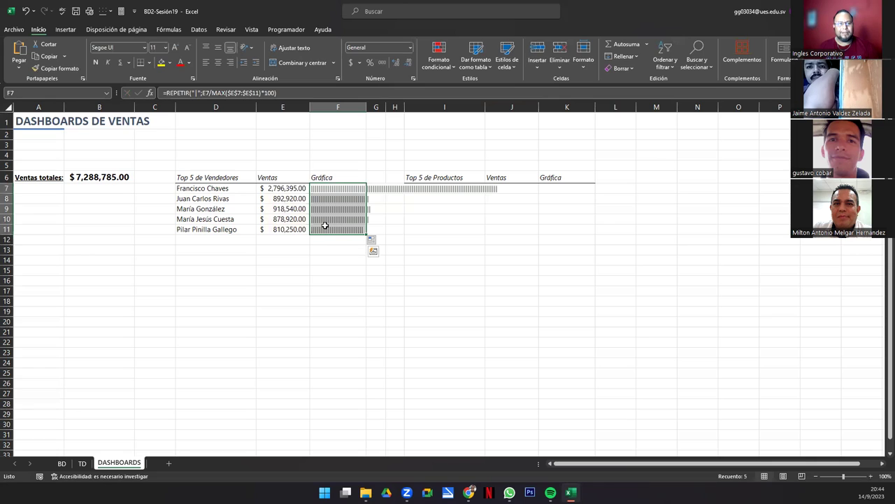
pyautogui.click(144, 48)
pyautogui.write('Pla')
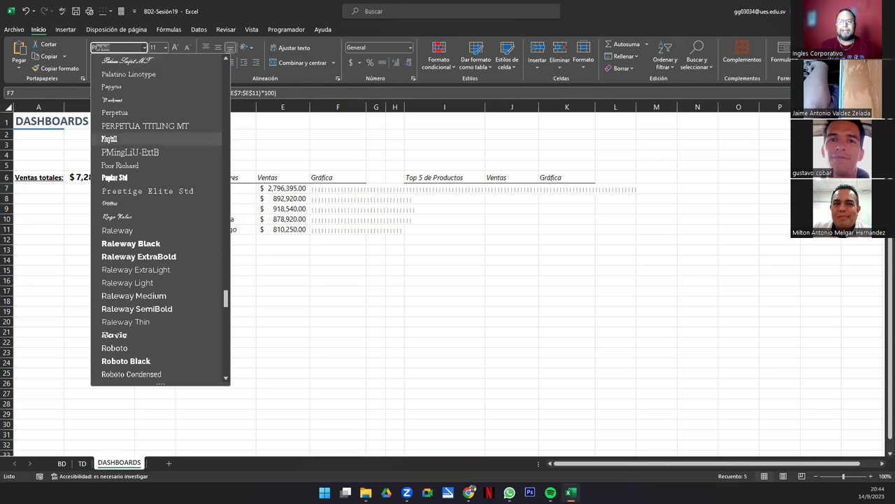
pyautogui.write('ybill')
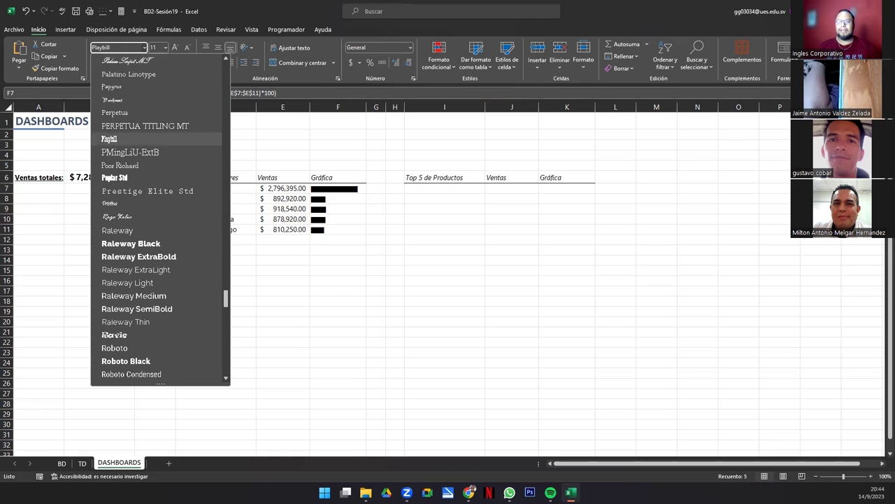
pyautogui.press('Return')
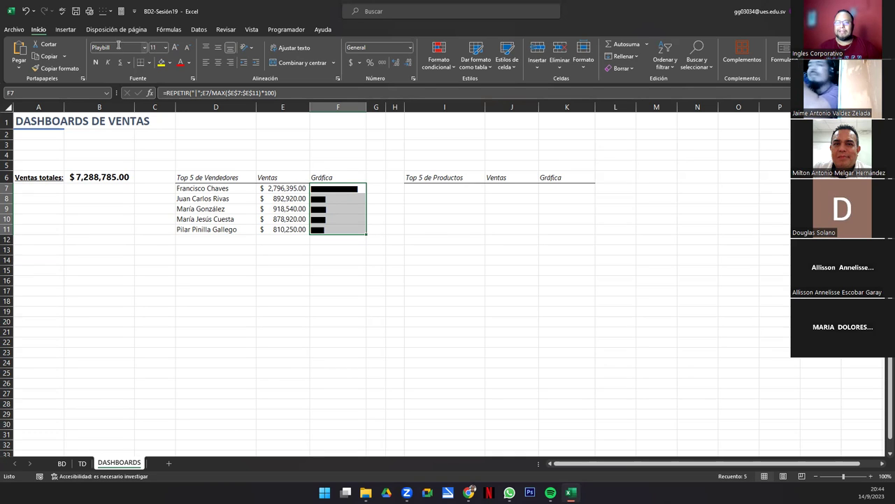
# Step: Check the font and REPETIR formula of the bar in F7, and enlarge the sheet to 130%
pyautogui.rightClick(337, 191)
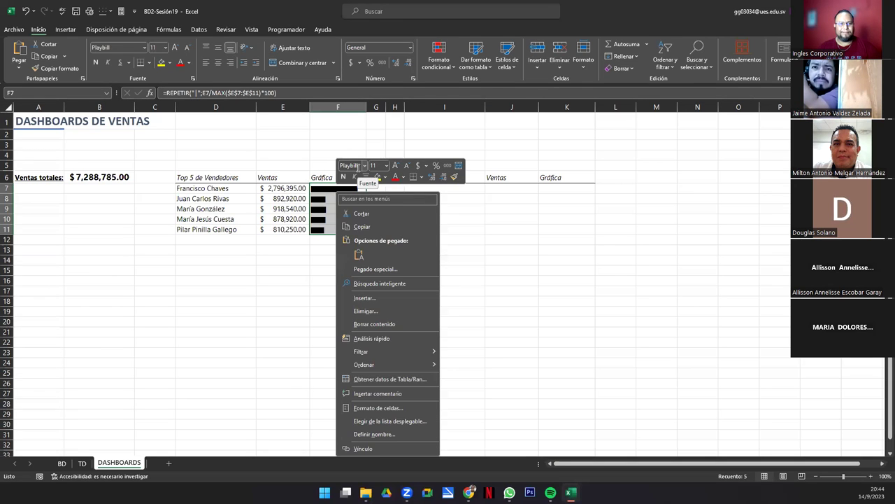
pyautogui.click(316, 189)
pyautogui.doubleClick(317, 189)
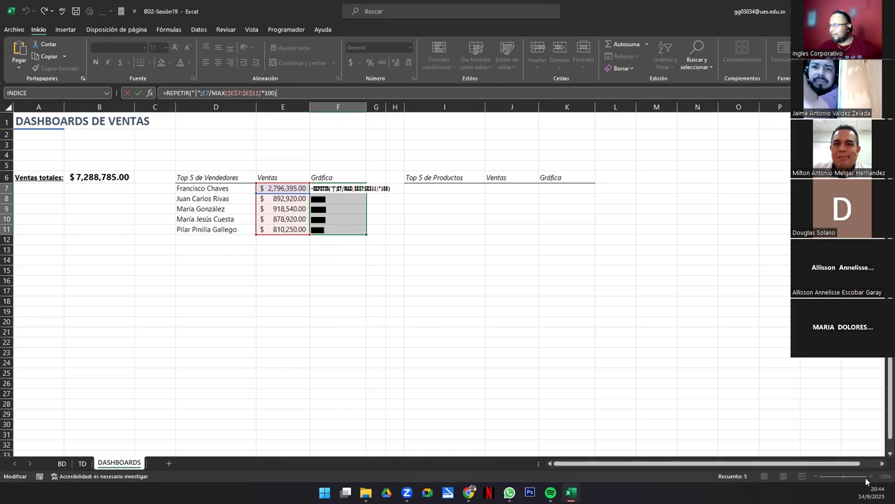
pyautogui.hotkey('ctrl', 'Return')
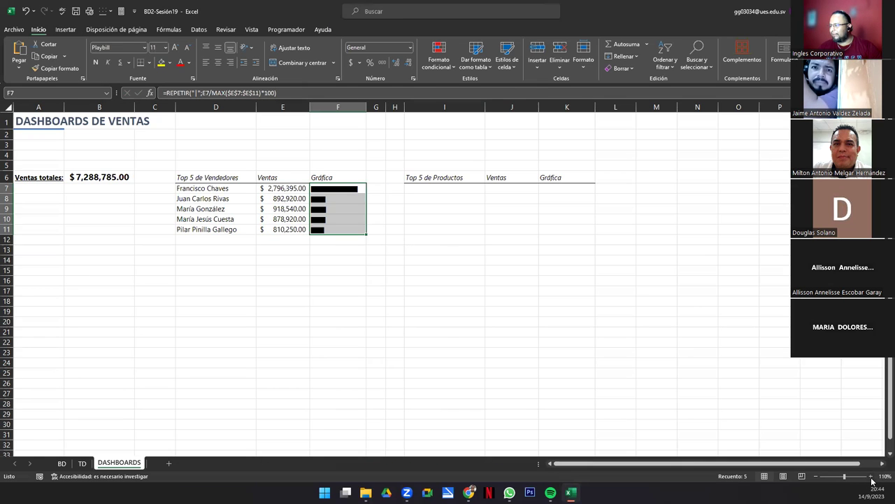
pyautogui.click(871, 476)
pyautogui.click(871, 475)
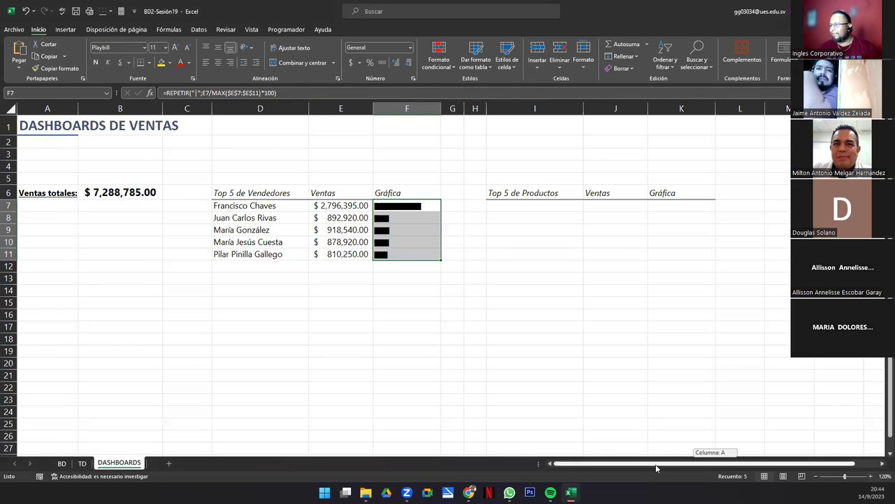
pyautogui.click(872, 480)
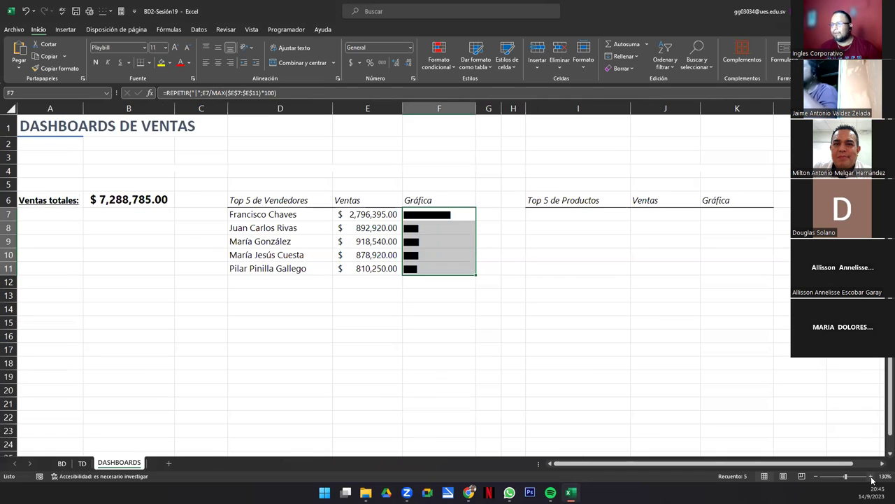
# Step: Open the REPETIR formula in F7, take a screen snip of its text and close the cell without changes
pyautogui.click(447, 216)
pyautogui.hotkey('ctrl', 'Down')
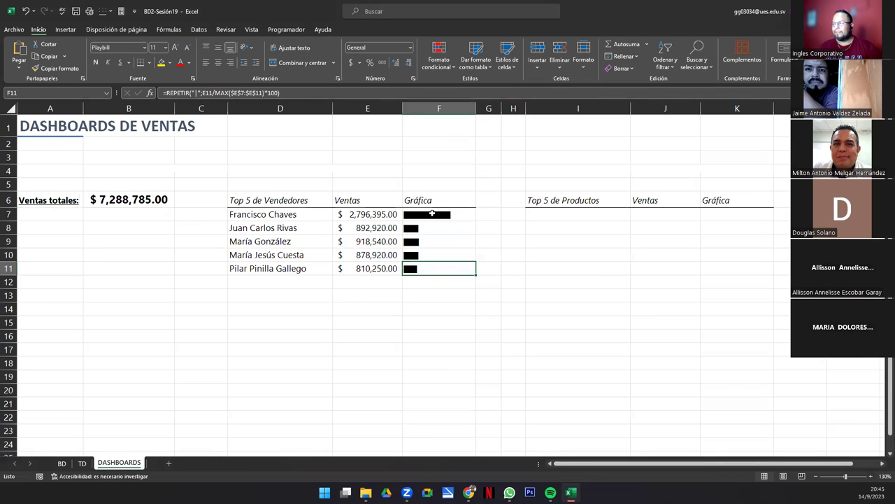
pyautogui.doubleClick(432, 213)
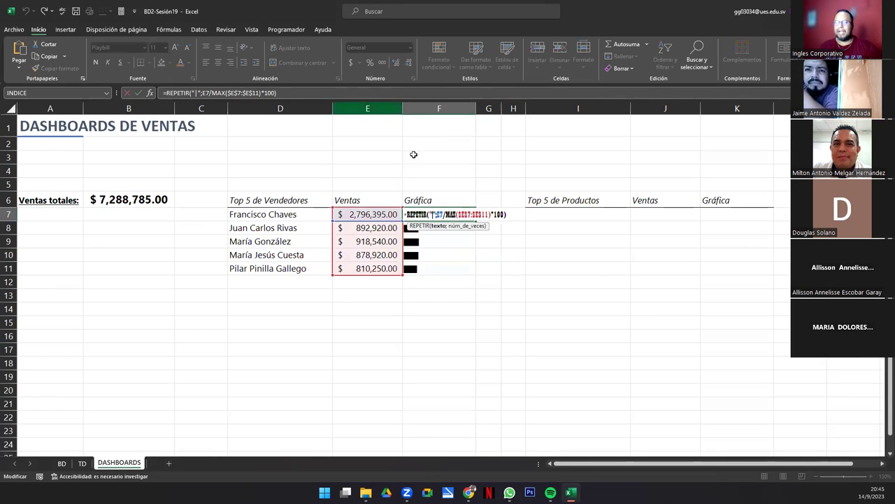
pyautogui.click(306, 93)
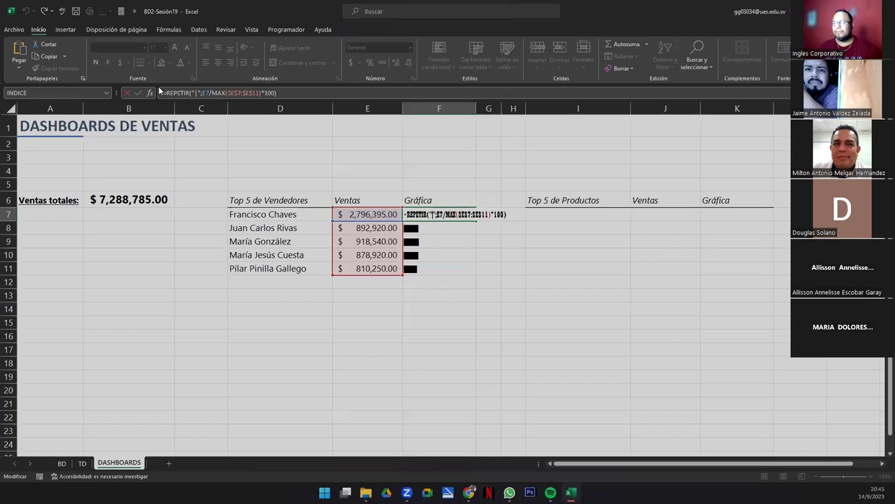
pyautogui.moveTo(160, 93); pyautogui.dragTo(278, 94)
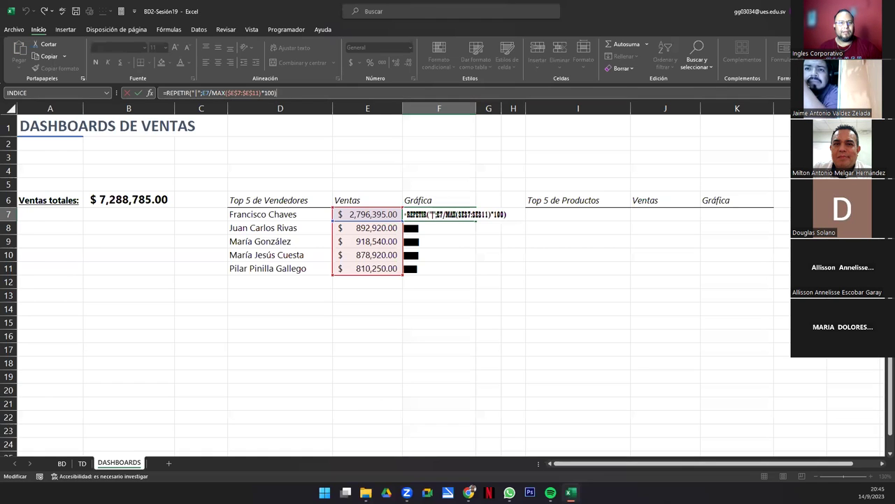
pyautogui.press('super+shift+s')
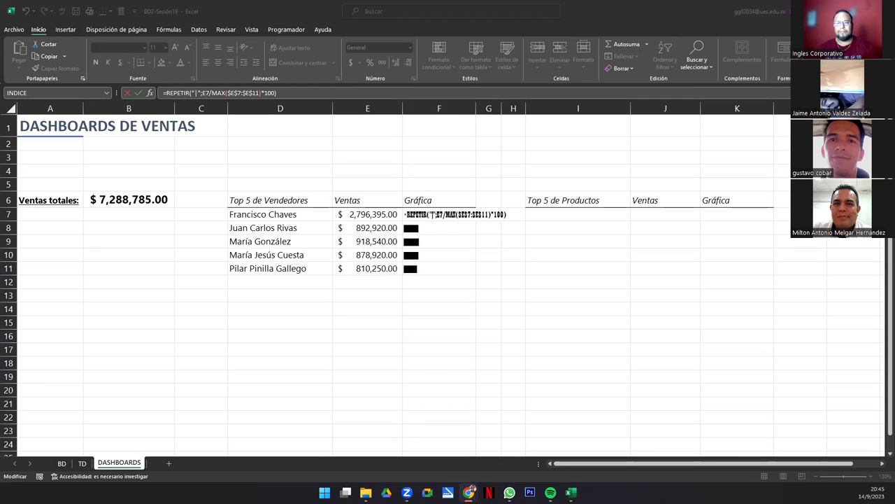
pyautogui.click(439, 237)
pyautogui.press('Return')
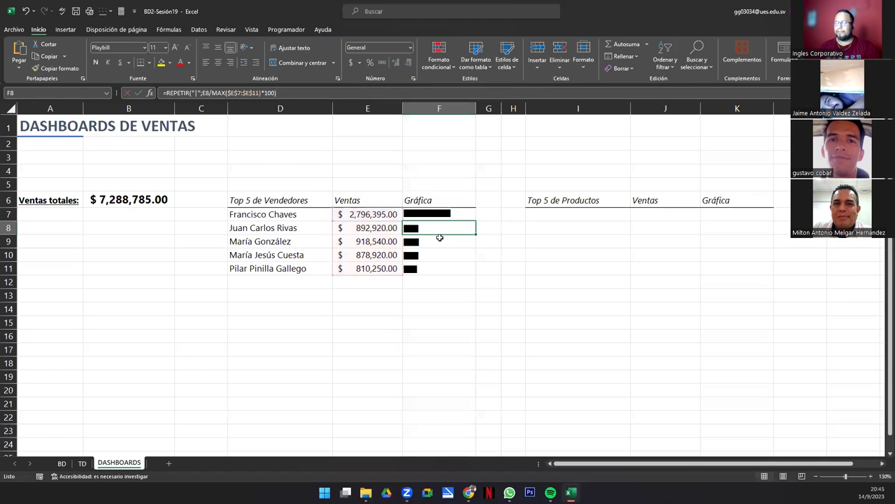
# Step: Narrow the Gráfica column F slightly and review the sellers, sales and bars in D6:F11
pyautogui.moveTo(476, 110); pyautogui.dragTo(463, 112)
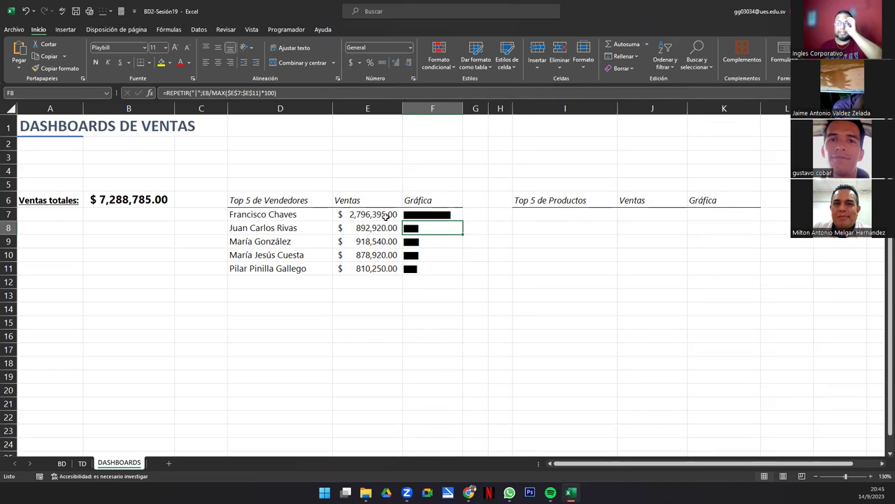
pyautogui.moveTo(386, 217); pyautogui.dragTo(386, 269)
pyautogui.moveTo(428, 217); pyautogui.dragTo(425, 266)
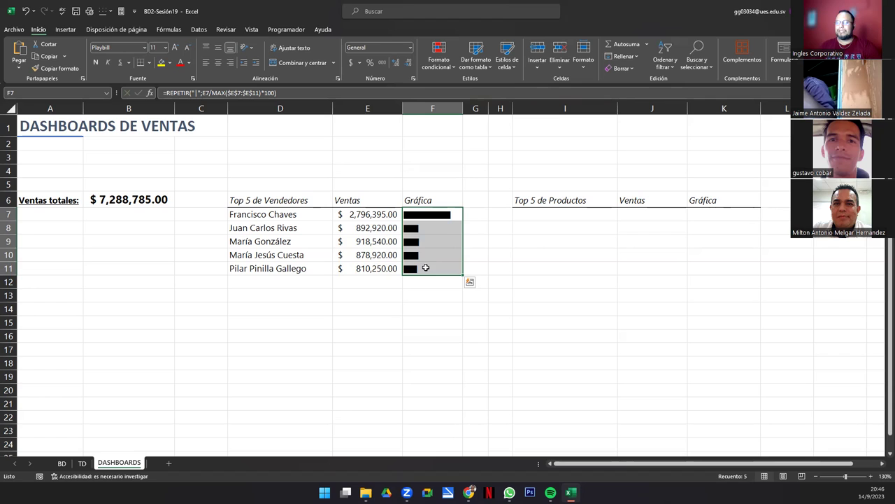
pyautogui.moveTo(290, 202); pyautogui.dragTo(428, 267)
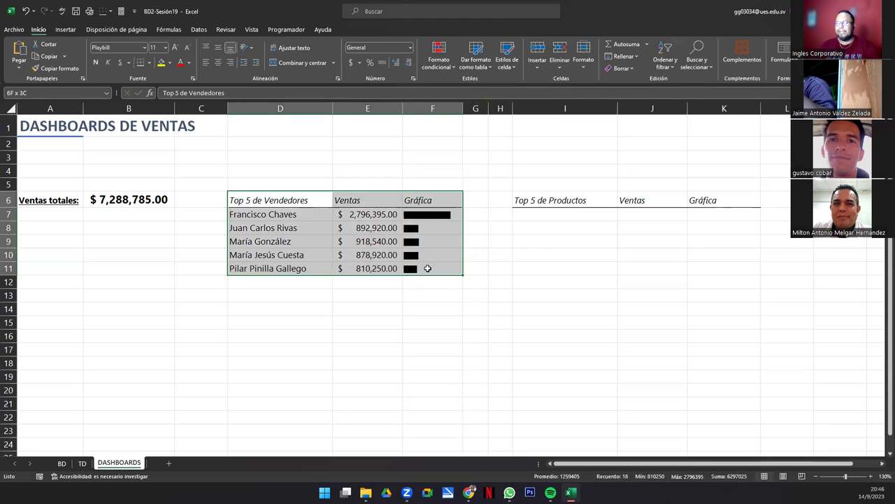
pyautogui.moveTo(354, 215); pyautogui.dragTo(370, 268)
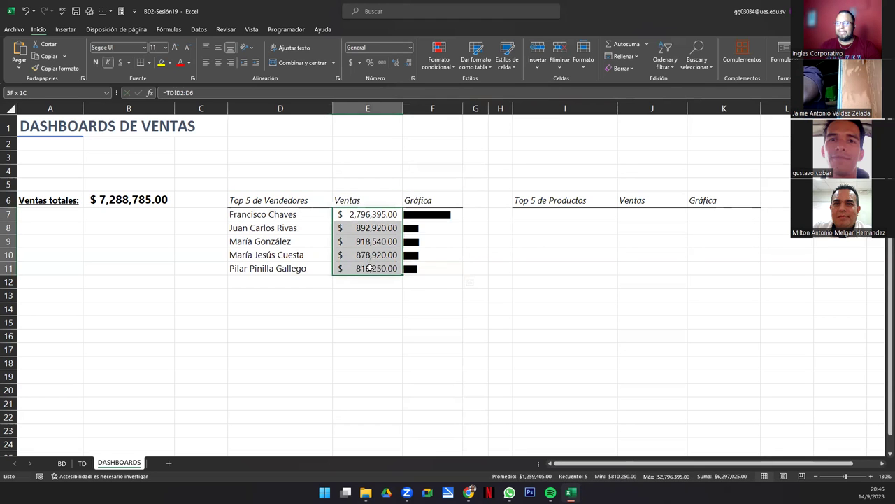
pyautogui.moveTo(275, 215); pyautogui.dragTo(280, 268)
pyautogui.moveTo(376, 215); pyautogui.dragTo(366, 267)
pyautogui.moveTo(424, 214); pyautogui.dragTo(430, 266)
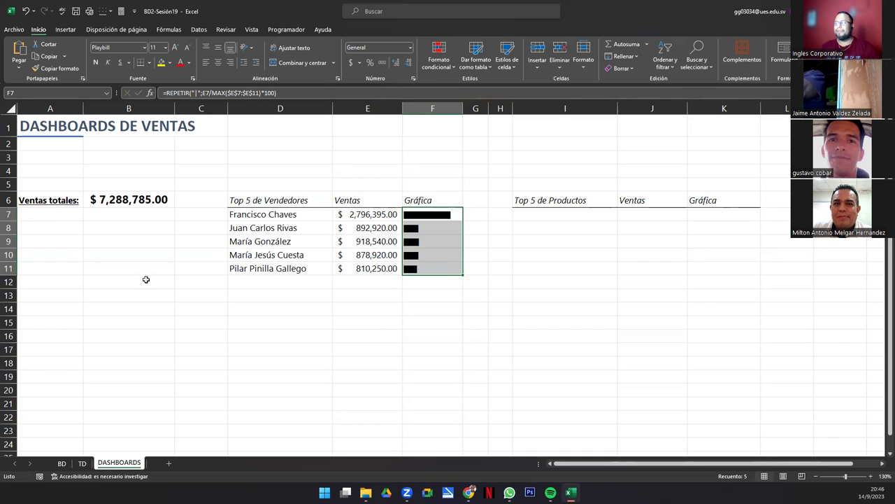
pyautogui.click(301, 245)
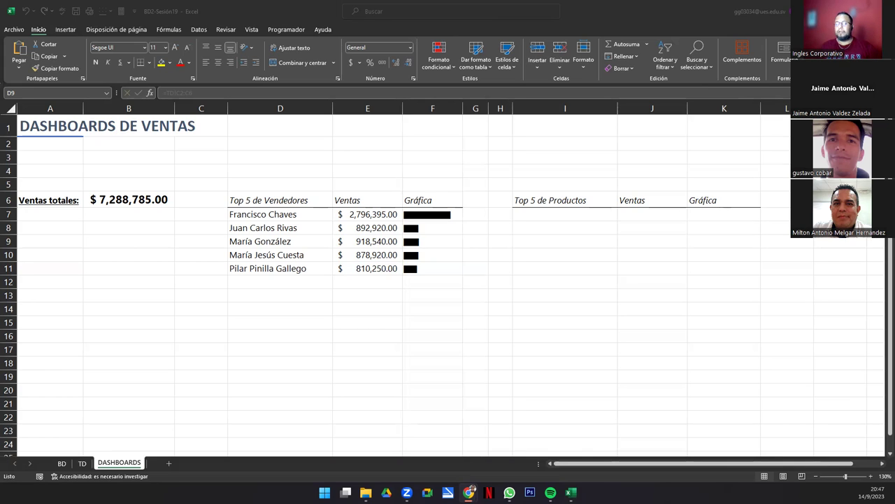
# Step: Insert a pivot table from the Ventas table on sheet BD, placed on the existing TD sheet at cell F1
pyautogui.click(559, 216)
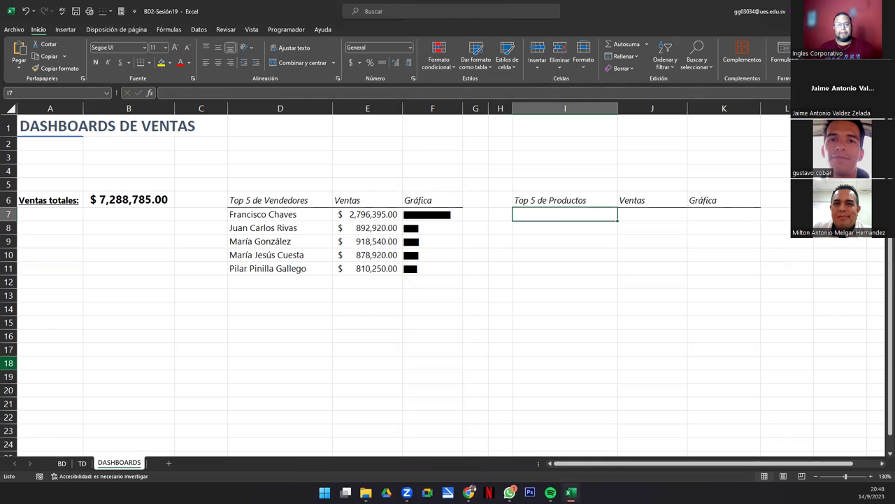
pyautogui.click(61, 463)
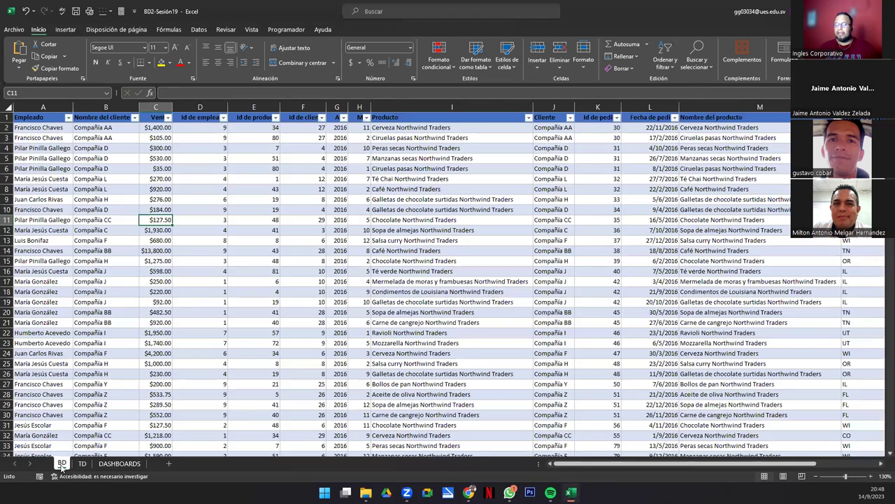
pyautogui.click(65, 30)
pyautogui.click(25, 53)
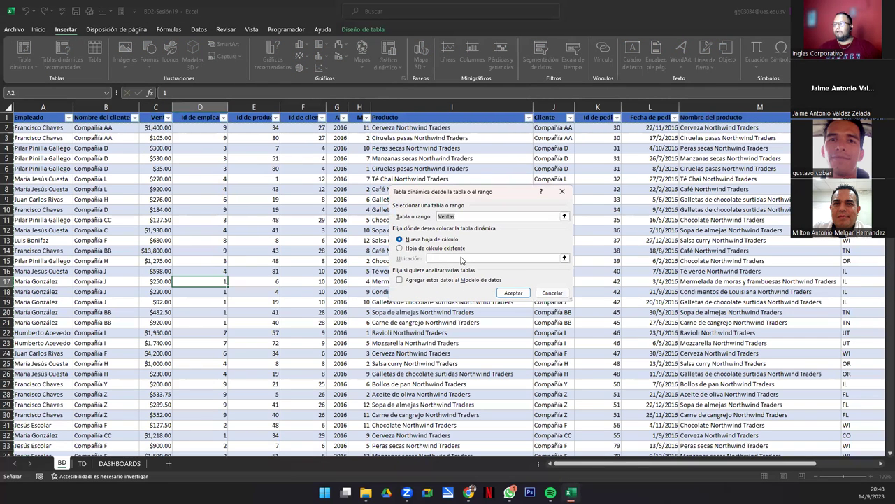
pyautogui.click(400, 249)
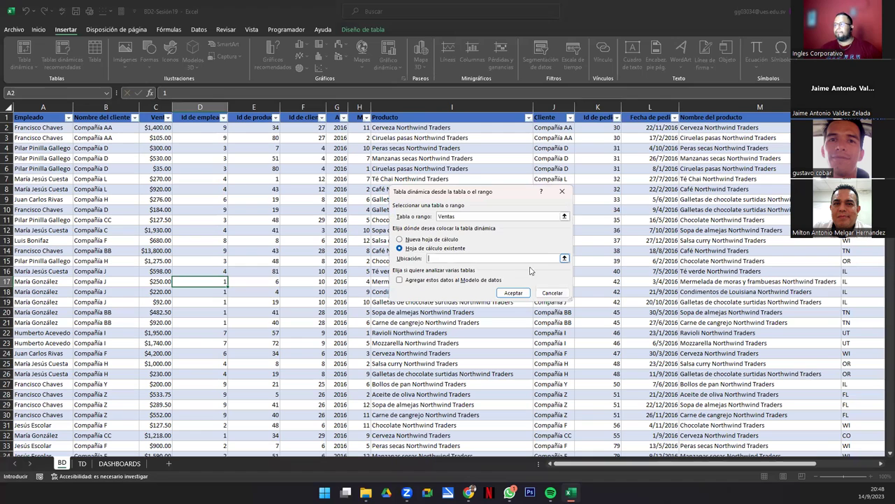
pyautogui.click(564, 258)
pyautogui.click(81, 464)
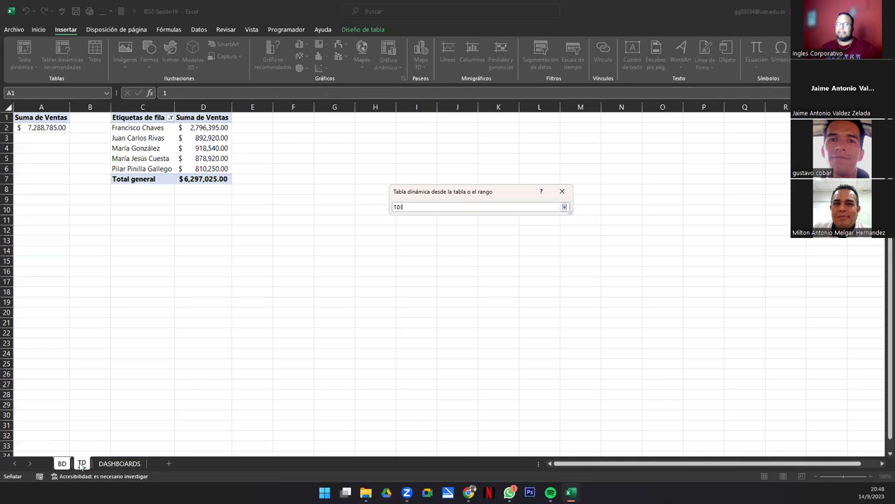
pyautogui.click(291, 119)
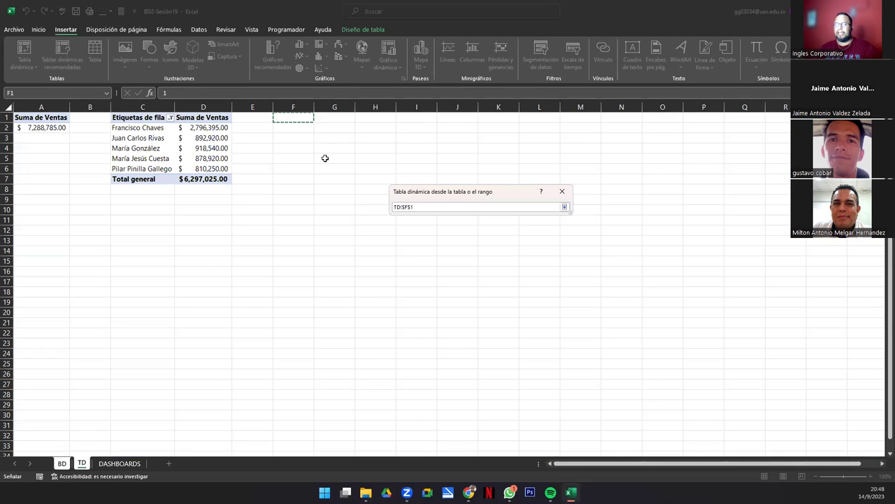
pyautogui.click(513, 293)
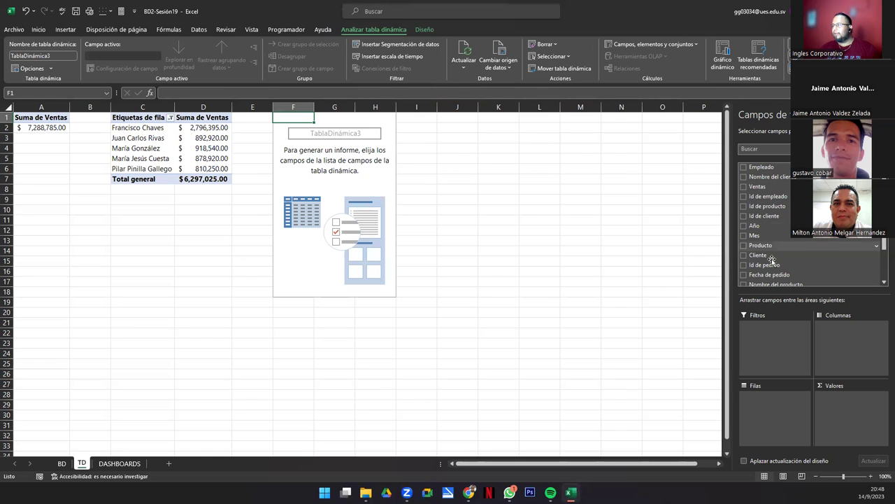
# Step: Use Producto as the row field and Ventas as the value field of the new pivot table at F1
pyautogui.moveTo(766, 246); pyautogui.dragTo(779, 417)
pyautogui.moveTo(758, 186); pyautogui.dragTo(836, 413)
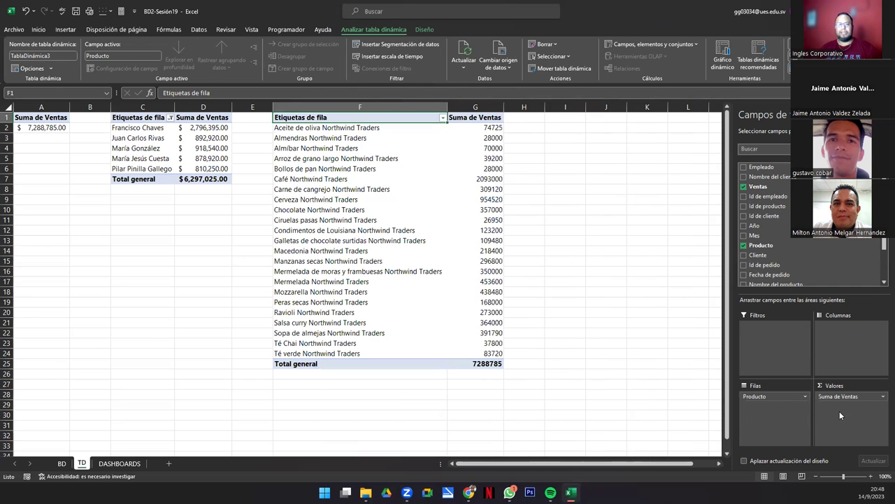
# Step: Filter the product pivot table to show only the top 5 elements by Suma de Ventas
pyautogui.click(442, 117)
pyautogui.moveTo(362, 198)
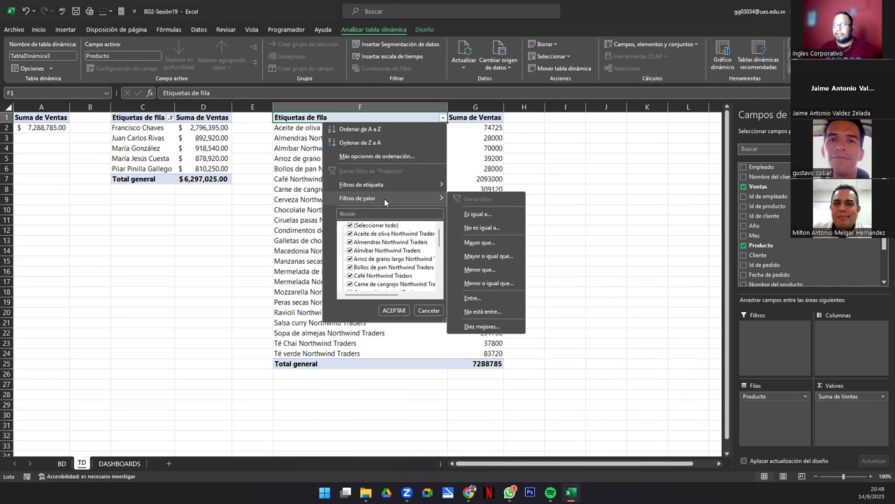
pyautogui.click(493, 328)
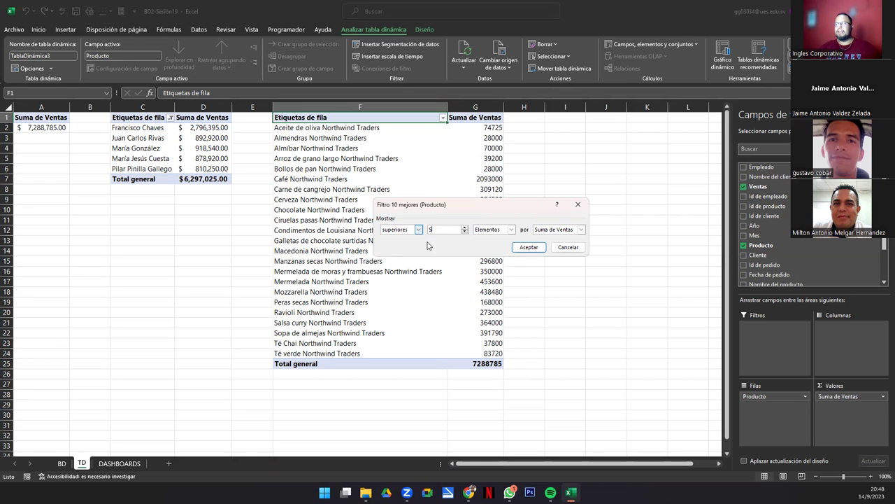
pyautogui.click(529, 247)
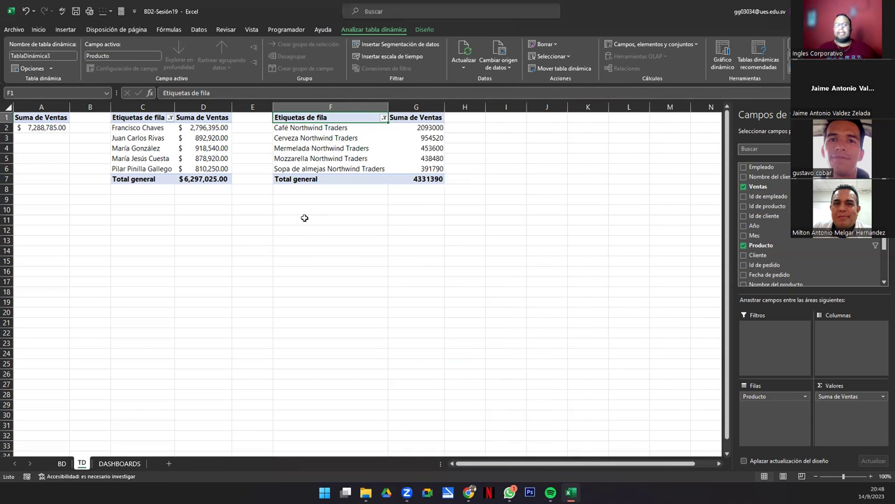
# Step: Format the product pivot table's sales values and total in G2:G7 as accounting currency
pyautogui.moveTo(423, 129); pyautogui.dragTo(426, 179)
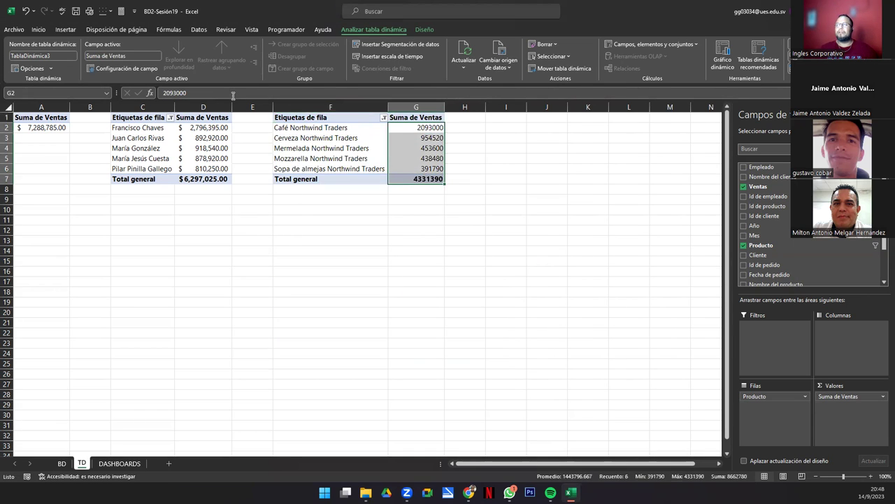
pyautogui.click(36, 30)
pyautogui.click(351, 63)
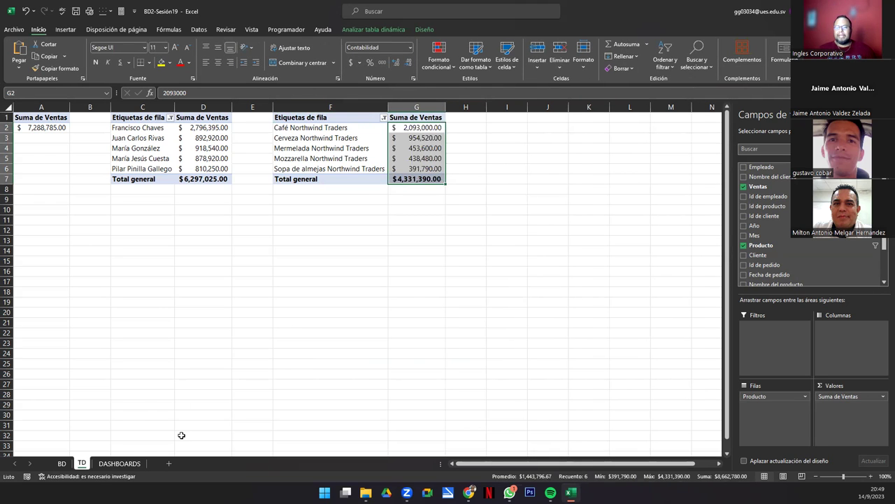
# Step: Fill the Top 5 de Productos list in DASHBOARDS I7:I11 with =TD!F2:F6 and autofit column I
pyautogui.click(109, 464)
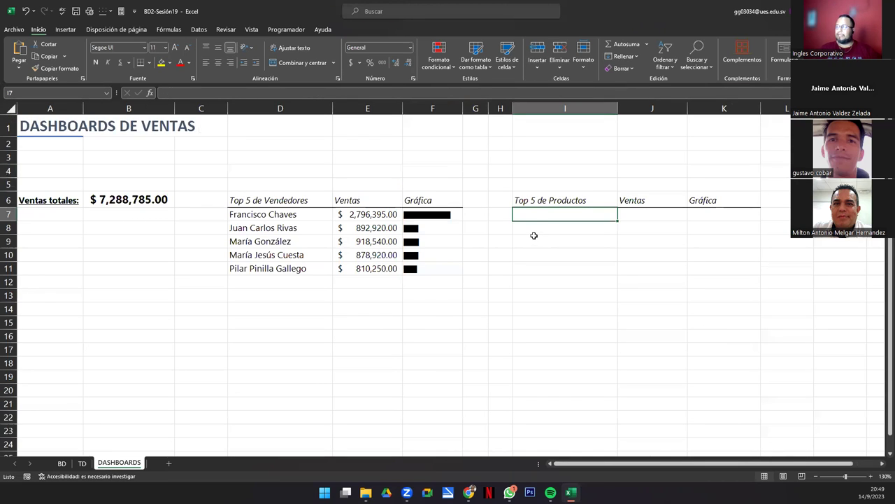
pyautogui.moveTo(534, 214); pyautogui.dragTo(544, 271)
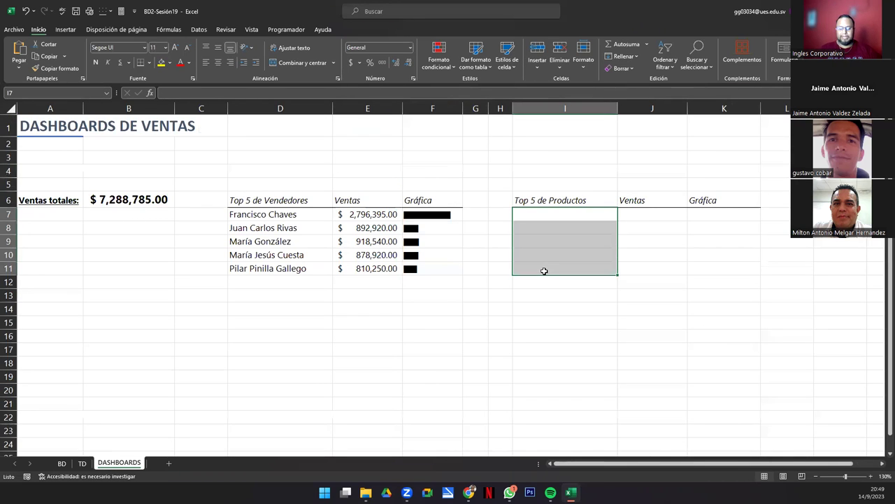
pyautogui.write('=')
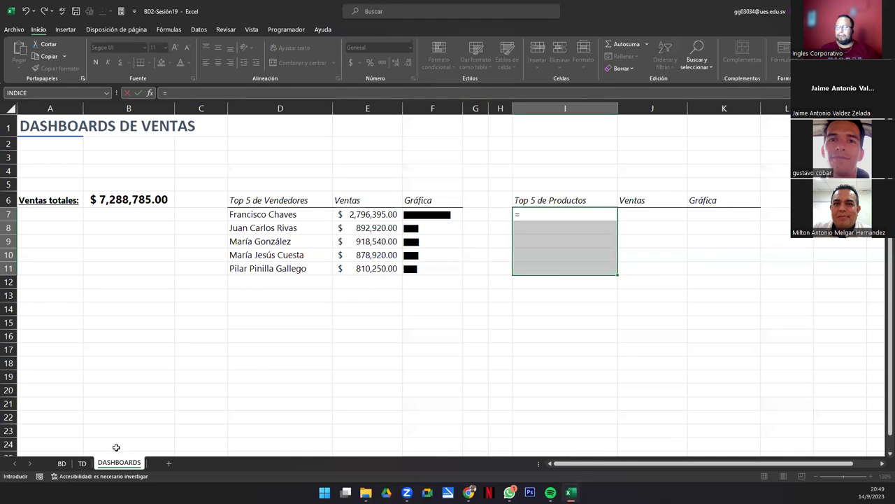
pyautogui.click(81, 463)
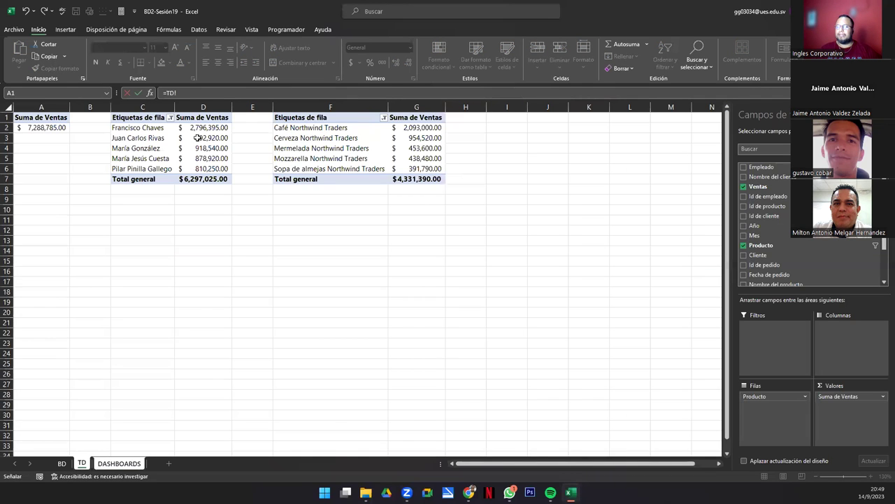
pyautogui.moveTo(306, 128); pyautogui.dragTo(308, 165)
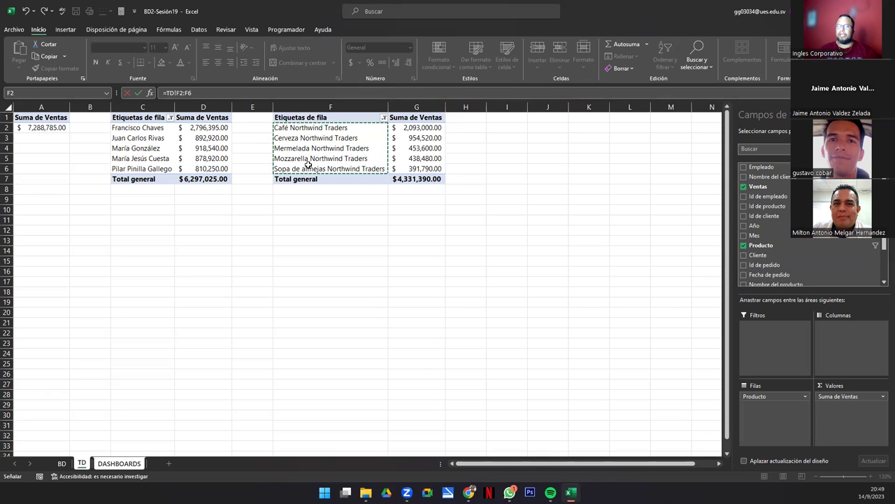
pyautogui.press('Return')
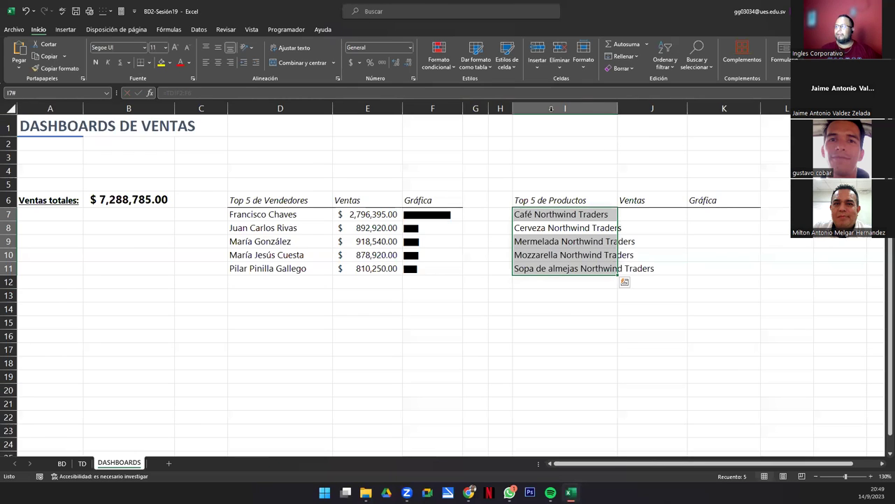
pyautogui.doubleClick(617, 108)
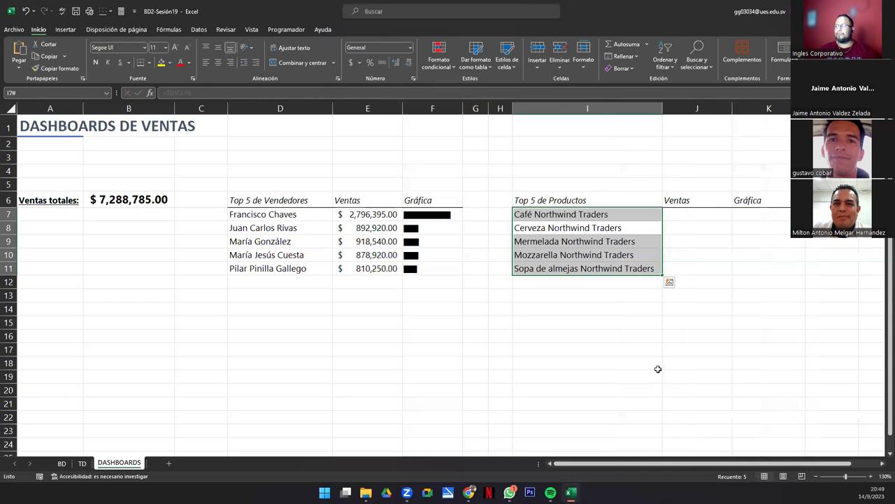
# Step: Fill the products' Ventas cells J7:J11 with =TD!G2:G6 and format them as accounting currency
pyautogui.click(674, 220)
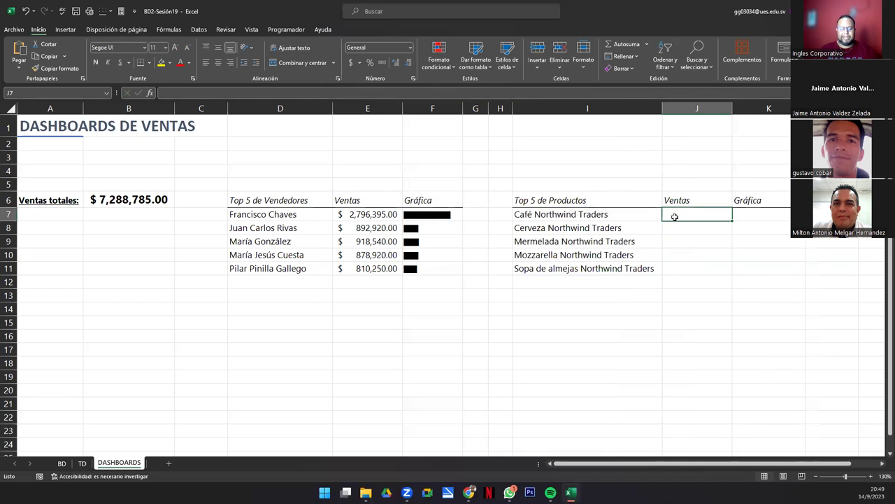
pyautogui.hotkey('shift', 'Down')
pyautogui.hotkey('shift', 'Down')
pyautogui.hotkey('shift', 'Down')
pyautogui.hotkey('shift', 'Down')
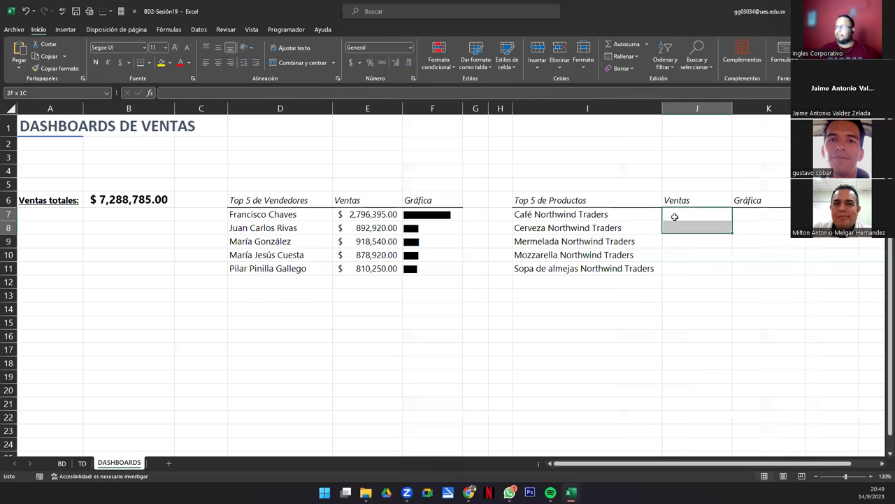
pyautogui.write('=')
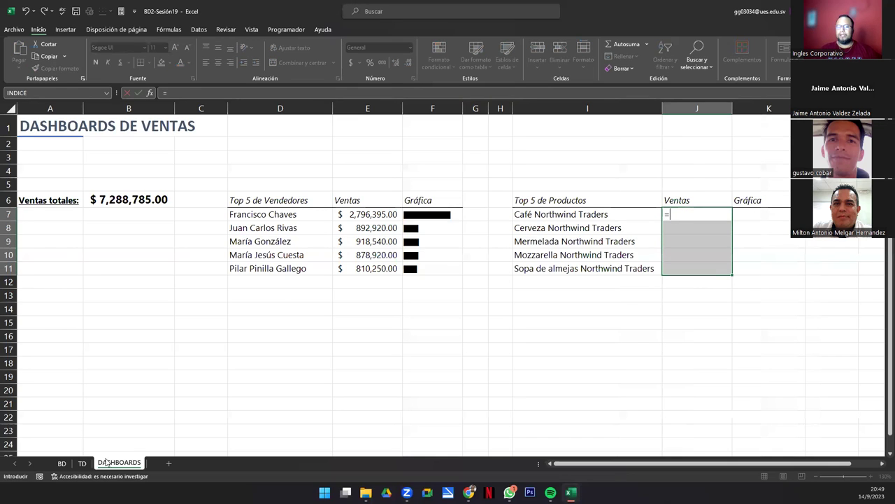
pyautogui.click(81, 463)
pyautogui.moveTo(408, 127); pyautogui.dragTo(408, 168)
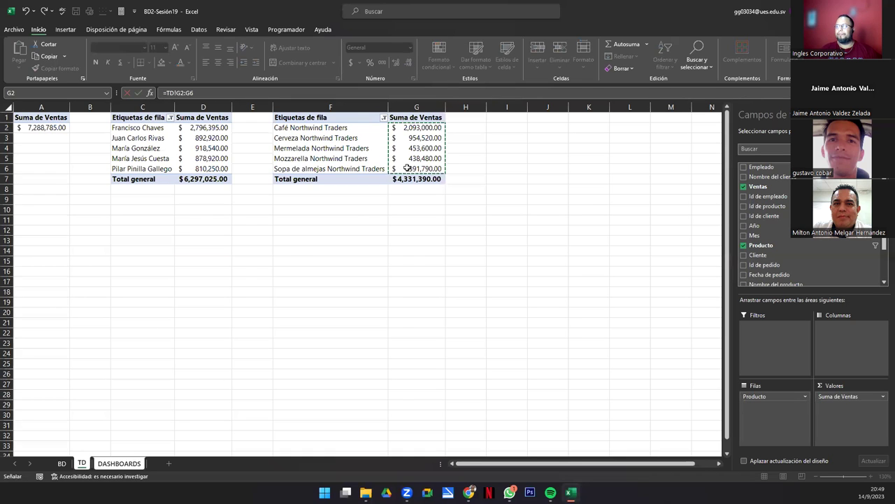
pyautogui.press('Return')
pyautogui.moveTo(700, 211); pyautogui.dragTo(697, 267)
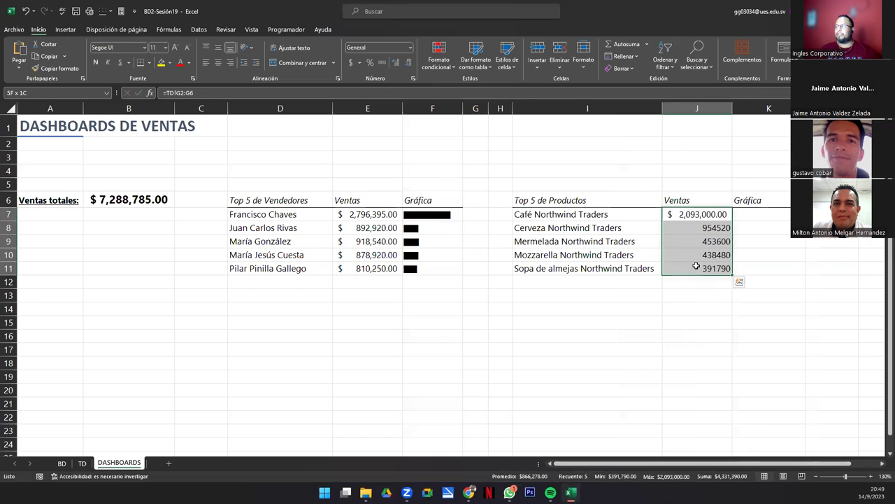
pyautogui.click(351, 64)
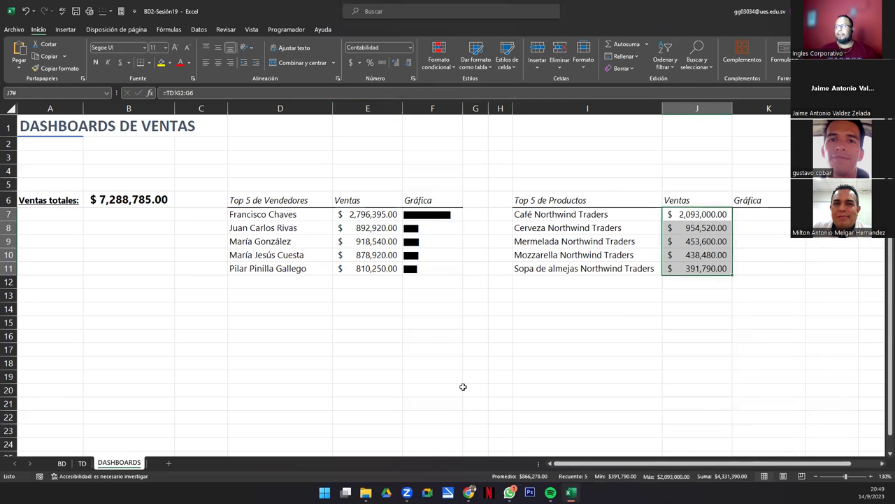
# Step: Copy the in-cell bar formula from F7 into the first product's Gráfica cell, K7
pyautogui.click(431, 220)
pyautogui.hotkey('ctrl', 'c')
pyautogui.click(749, 216)
pyautogui.hotkey('ctrl', 'v')
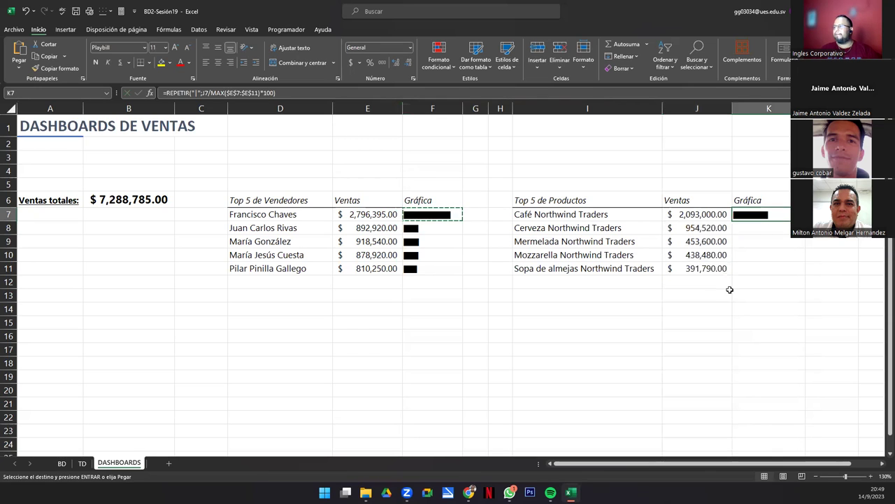
# Step: Change the MAX range in K7's bar formula to the spilled product sales range J7#
pyautogui.press('F2')
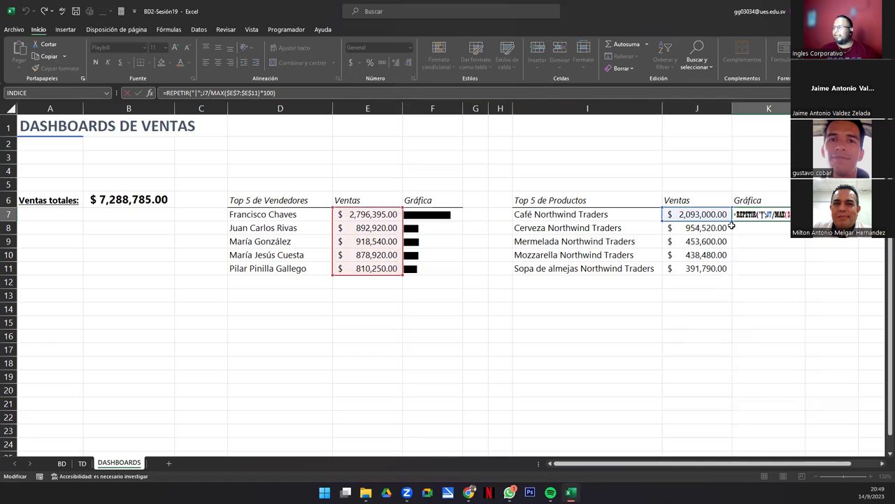
pyautogui.moveTo(519, 242); pyautogui.dragTo(697, 242)
pyautogui.press('Return')
pyautogui.press('Up')
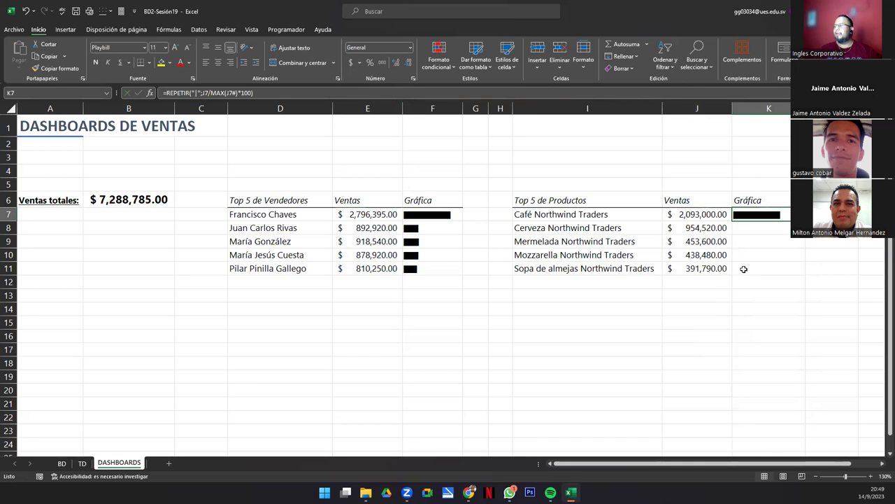
# Step: Fill K7's bar formula down through K11 and inspect the copied formula in K8
pyautogui.moveTo(804, 221); pyautogui.dragTo(797, 271)
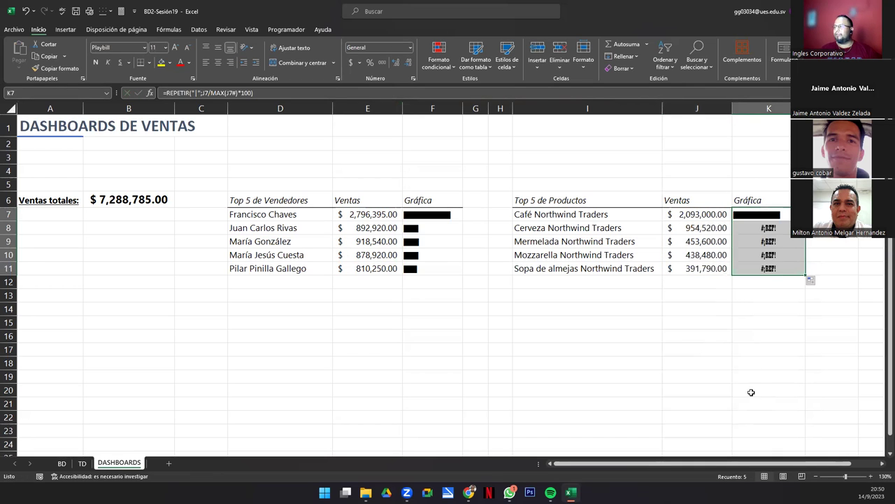
pyautogui.doubleClick(775, 229)
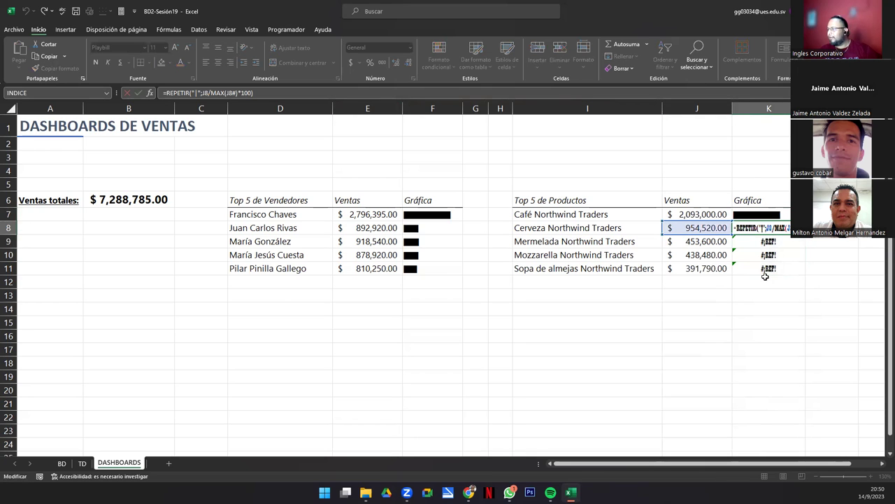
pyautogui.press('Escape')
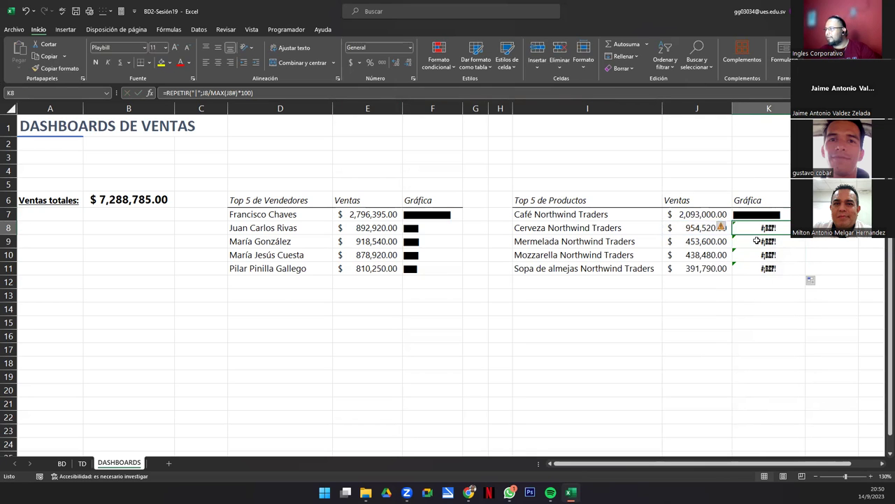
# Step: Re-enter the bar formula in K7 with J7# and fill it down again through K11
pyautogui.click(759, 216)
pyautogui.press('F1')
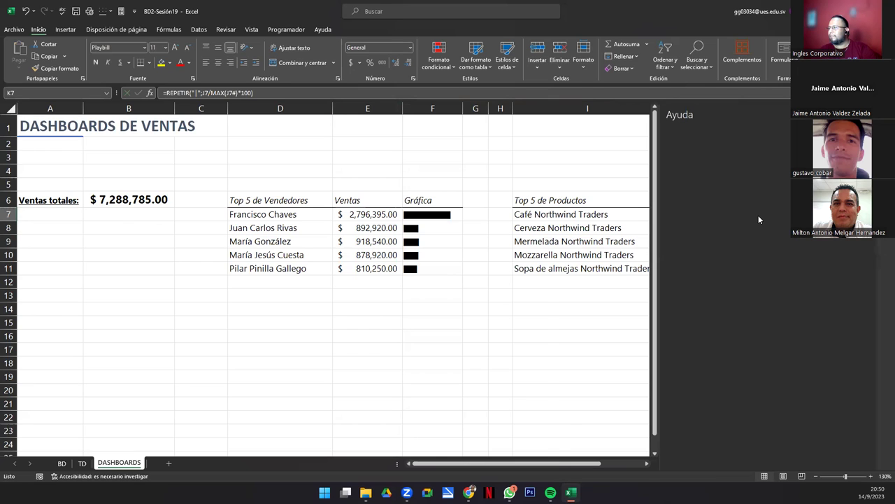
pyautogui.press('Escape')
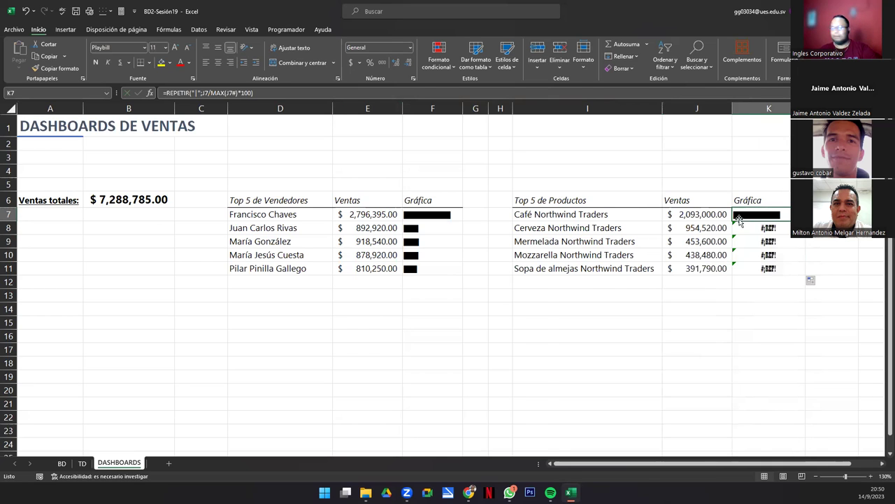
pyautogui.press('F2')
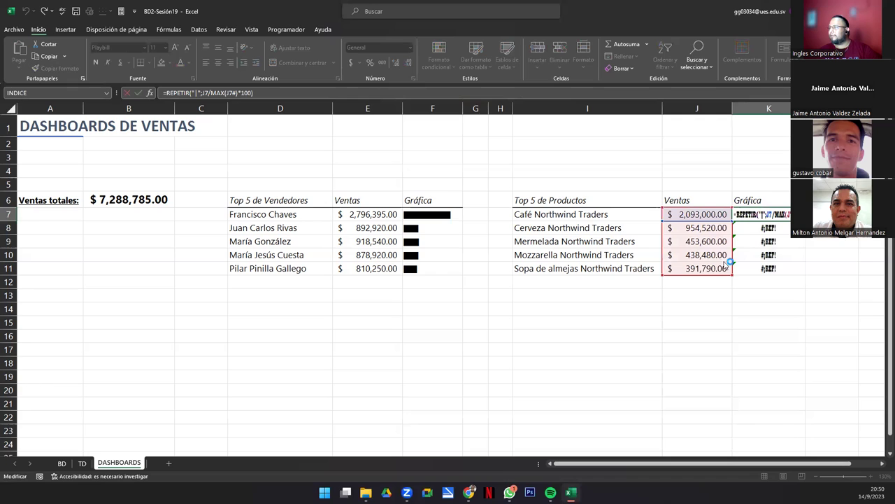
pyautogui.hotkey('ctrl', 'Return')
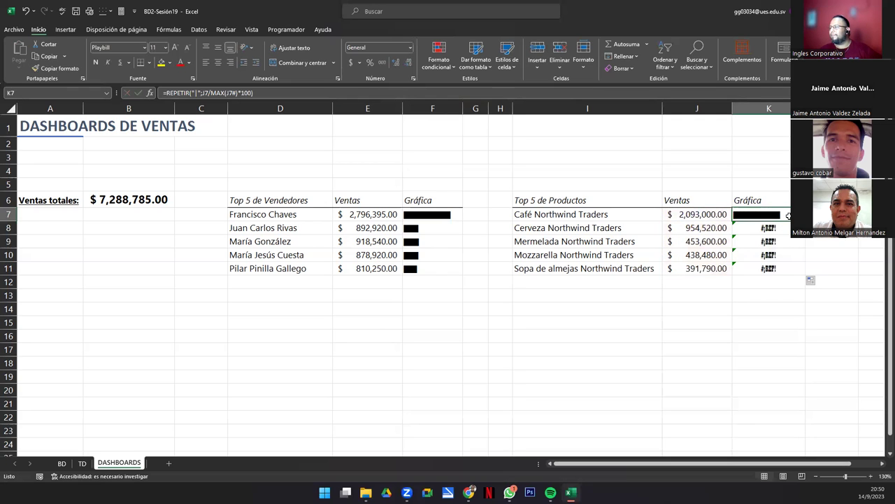
pyautogui.moveTo(777, 217); pyautogui.dragTo(772, 267)
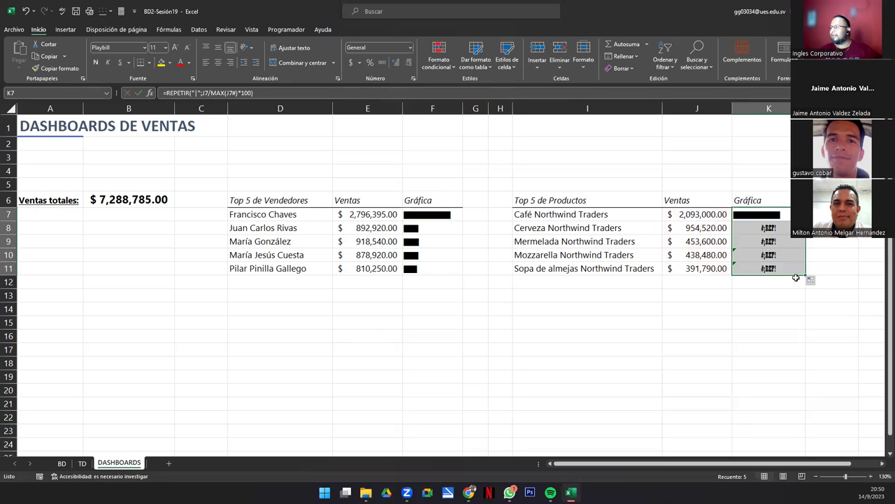
# Step: Examine the references in the copied bar formula in K8 and compare them with K7
pyautogui.click(761, 214)
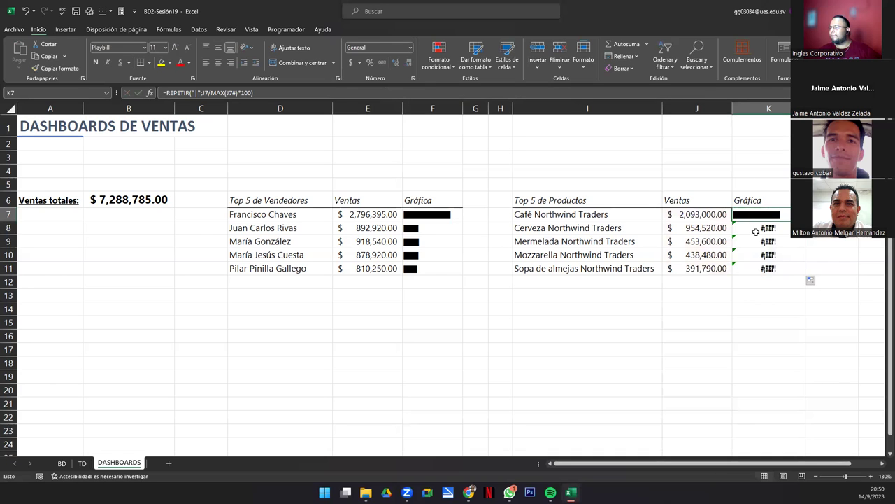
pyautogui.click(755, 230)
pyautogui.doubleClick(757, 231)
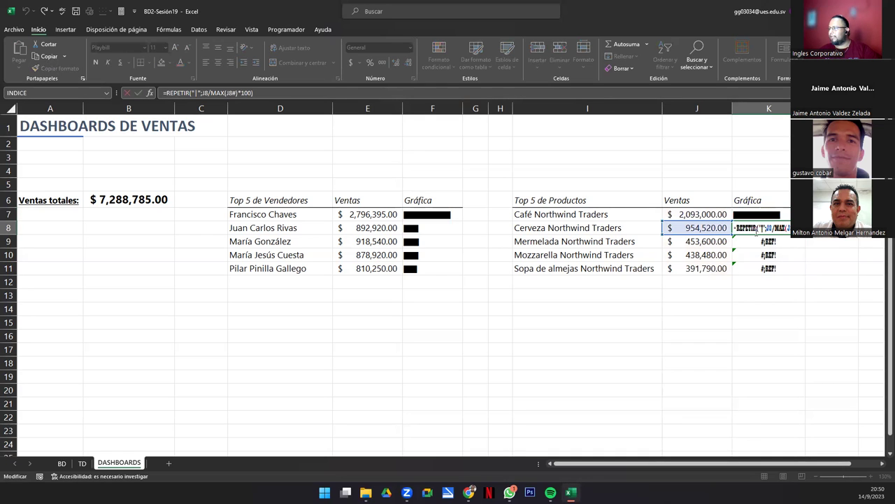
pyautogui.click(768, 227)
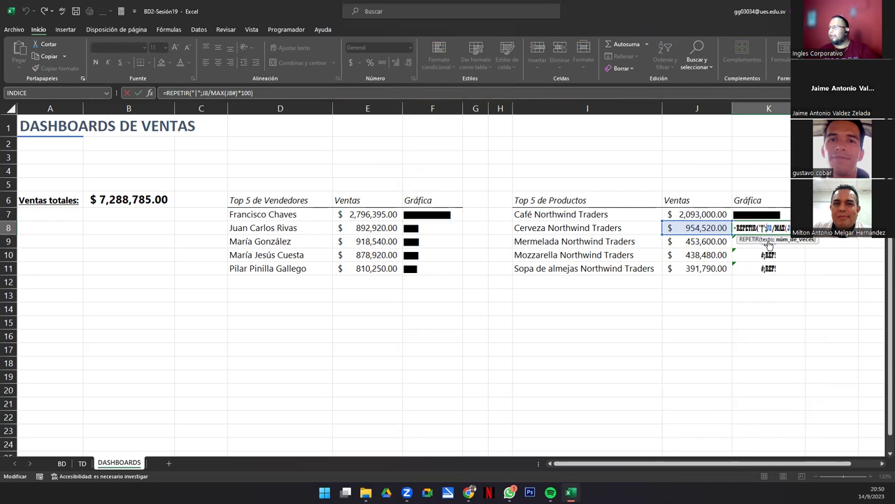
pyautogui.click(769, 216)
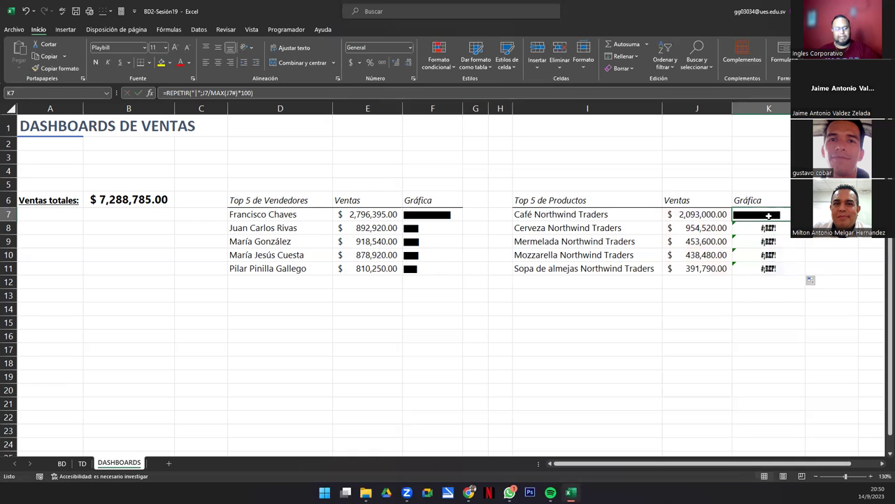
# Step: Replace the spilled reference in K7's MAX function with the cell range J7:J11
pyautogui.doubleClick(769, 216)
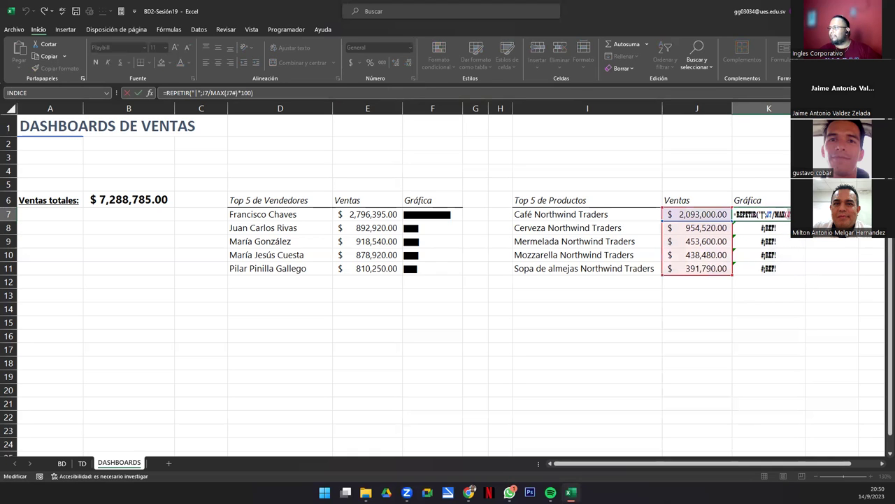
pyautogui.moveTo(708, 212); pyautogui.dragTo(708, 261)
pyautogui.hotkey('ctrl', 'Return')
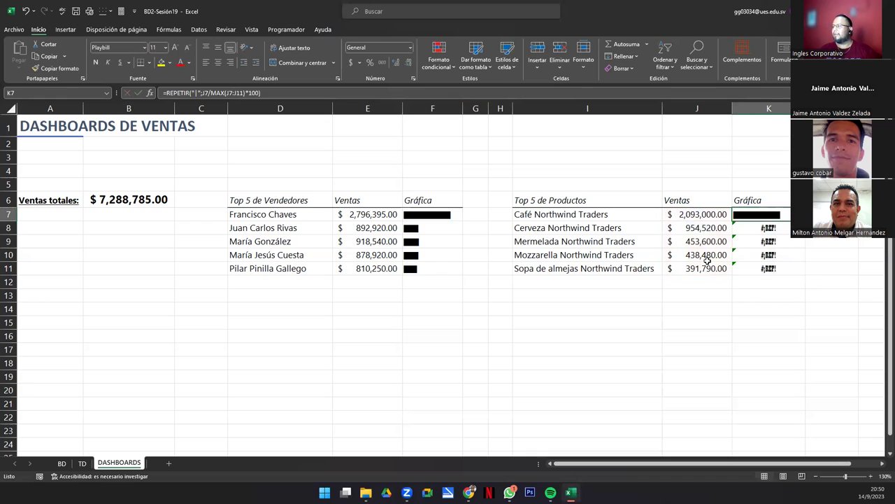
# Step: Make the MAX range in K7's bar formula absolute as $J$7:$J$11 and fill the formula down through K11
pyautogui.doubleClick(789, 215)
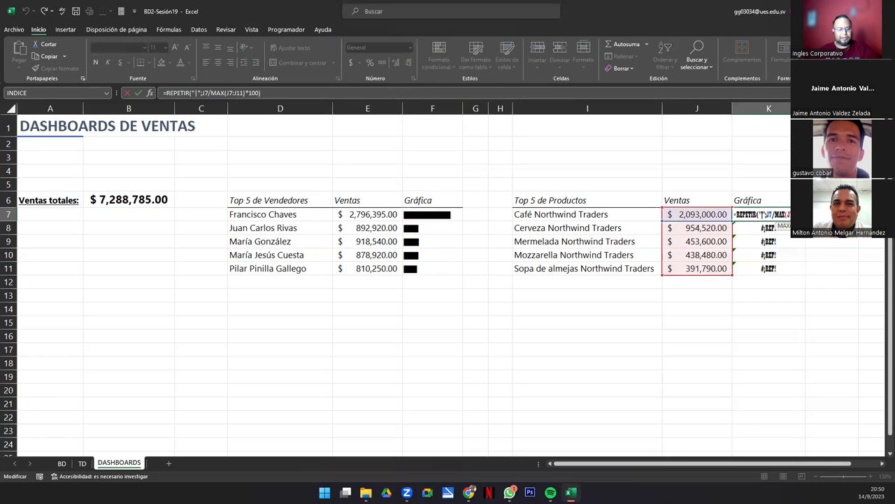
pyautogui.press('F4')
pyautogui.press('F4')
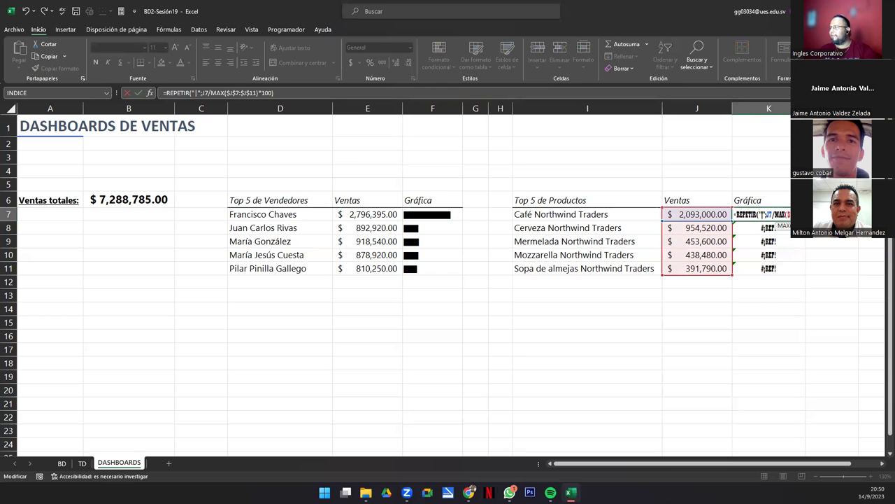
pyautogui.press('Right')
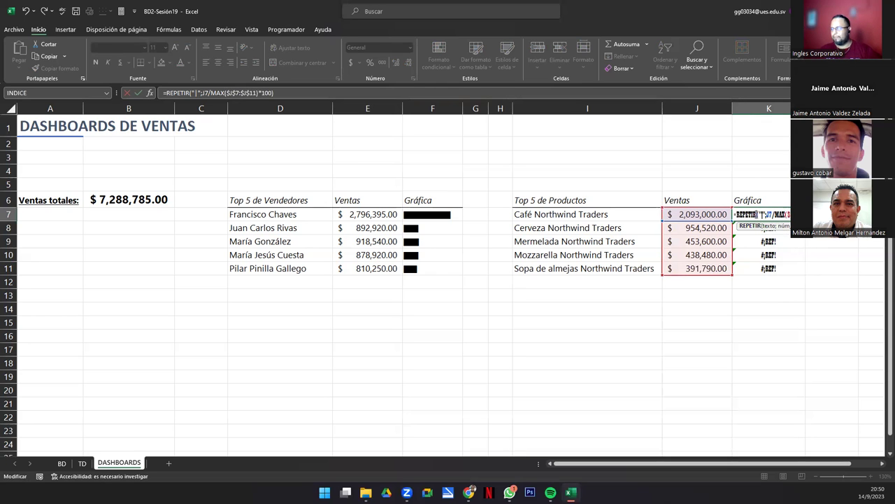
pyautogui.hotkey('ctrl', 'Return')
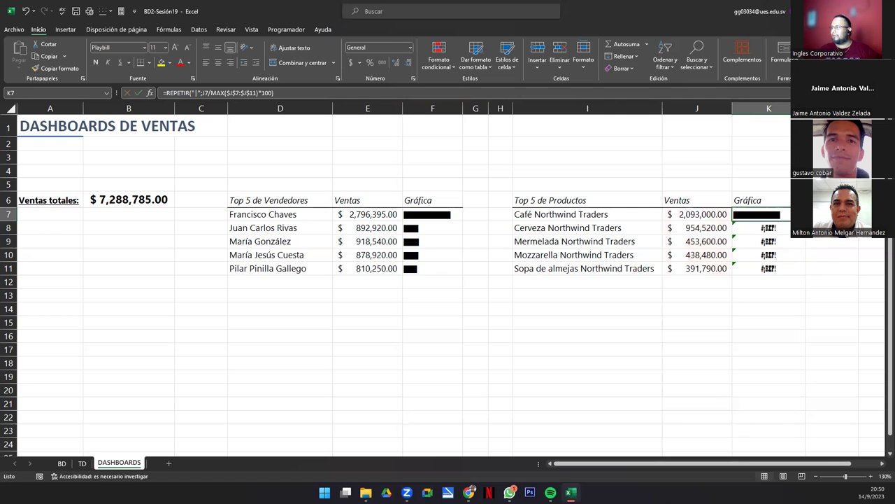
pyautogui.hotkey('ctrl', 'shift', 'Down')
pyautogui.hotkey('ctrl', 'd')
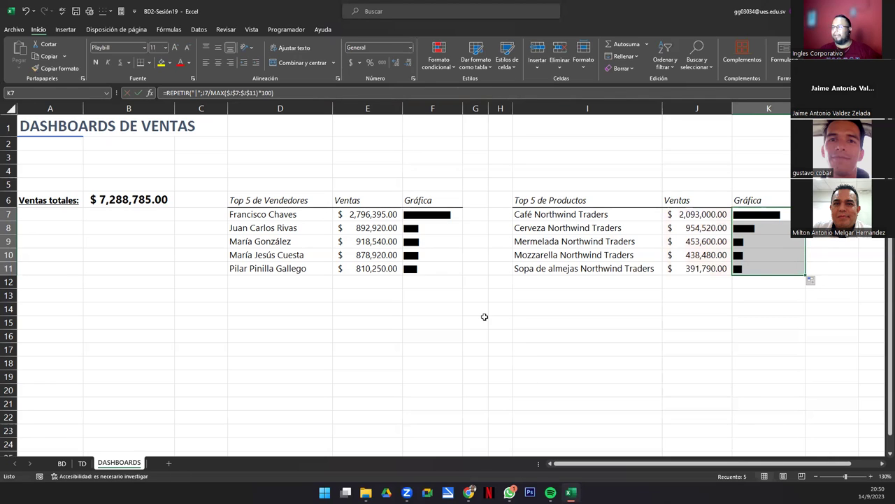
# Step: Capture a screen snip of K7's bar formula and review the headings of both Top 5 tables
pyautogui.click(753, 216)
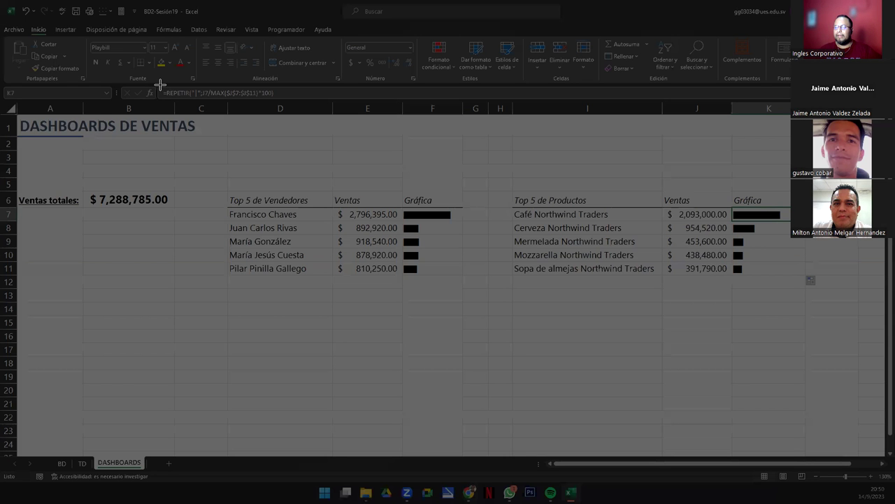
pyautogui.moveTo(160, 84); pyautogui.dragTo(280, 99)
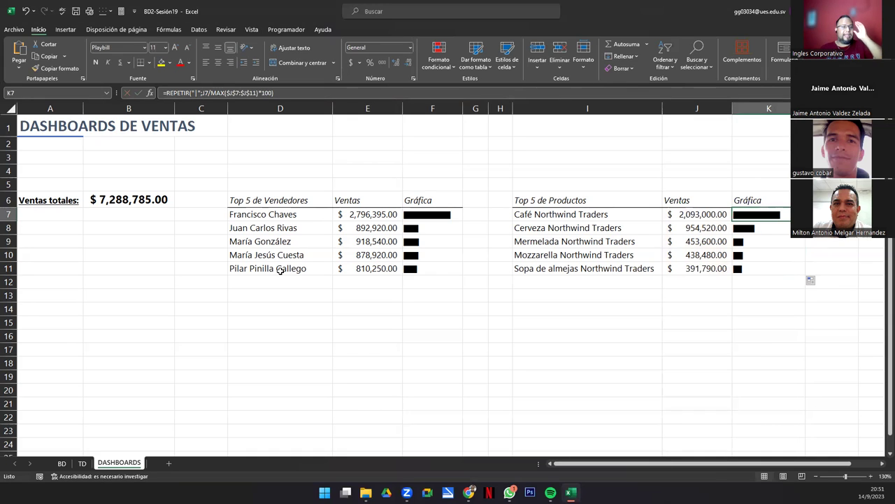
pyautogui.click(249, 202)
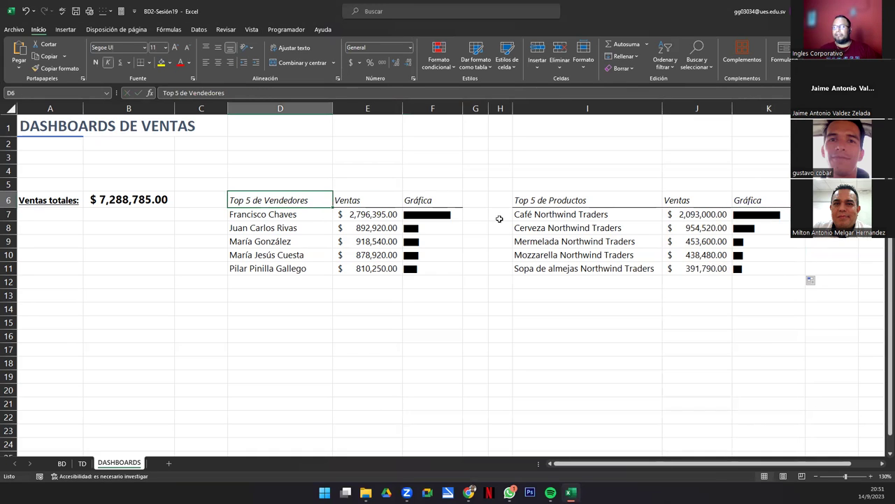
pyautogui.click(554, 200)
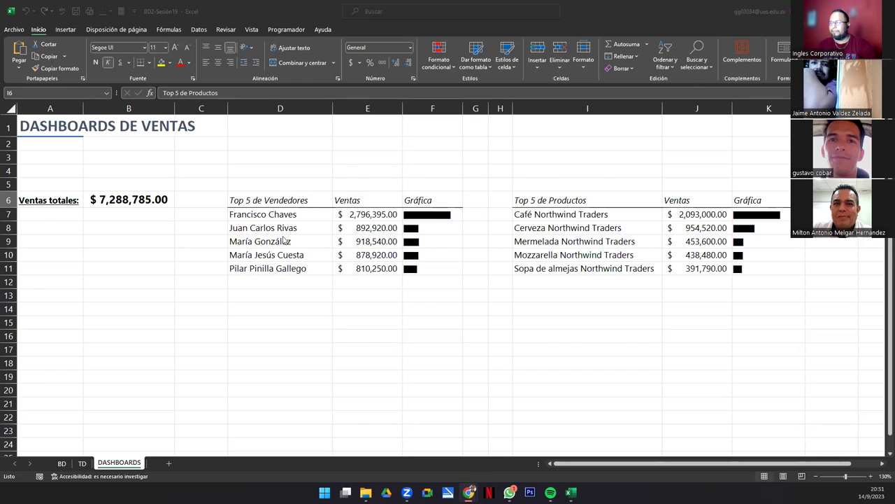
# Step: Read the next chart instructions in the PDF guide and locate cells D13 on DASHBOARDS and I1 on TD
pyautogui.hotkey('alt', 'Tab')
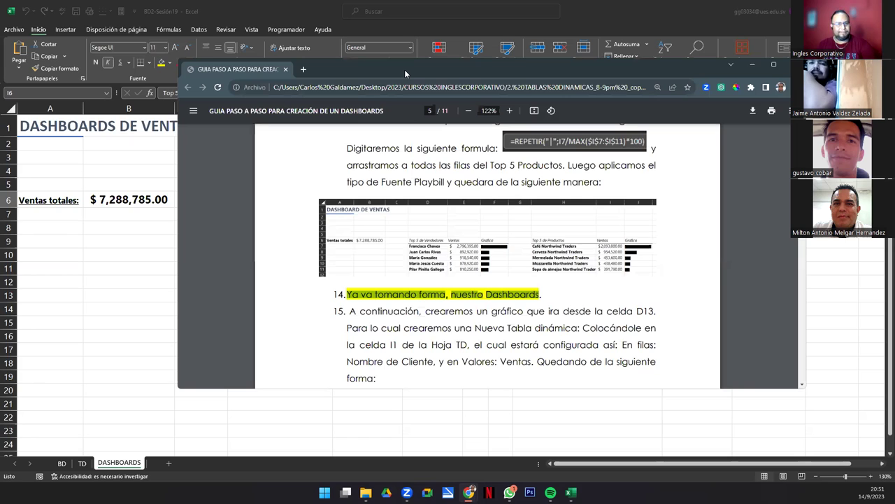
pyautogui.moveTo(405, 69); pyautogui.dragTo(331, 66)
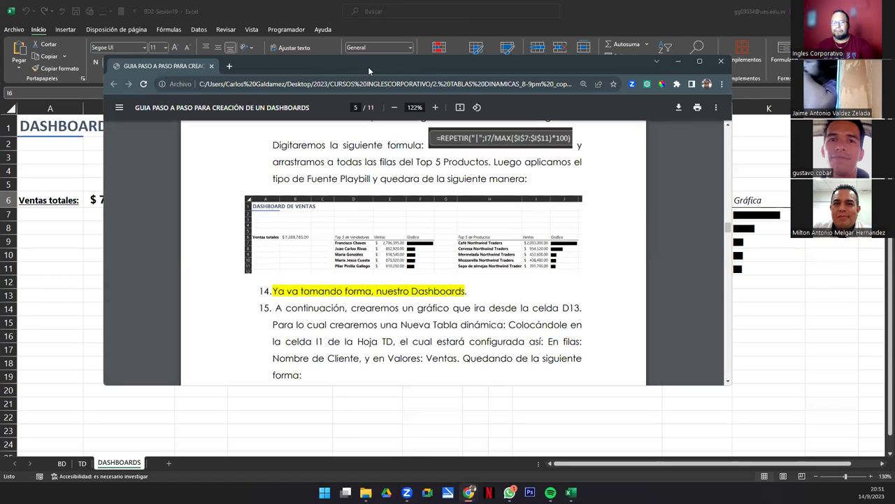
pyautogui.hotkey('alt', 'Tab')
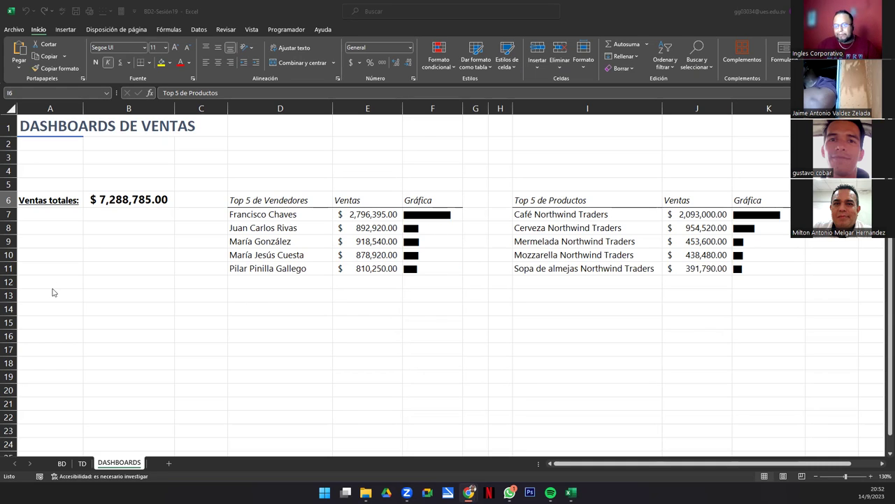
pyautogui.click(259, 295)
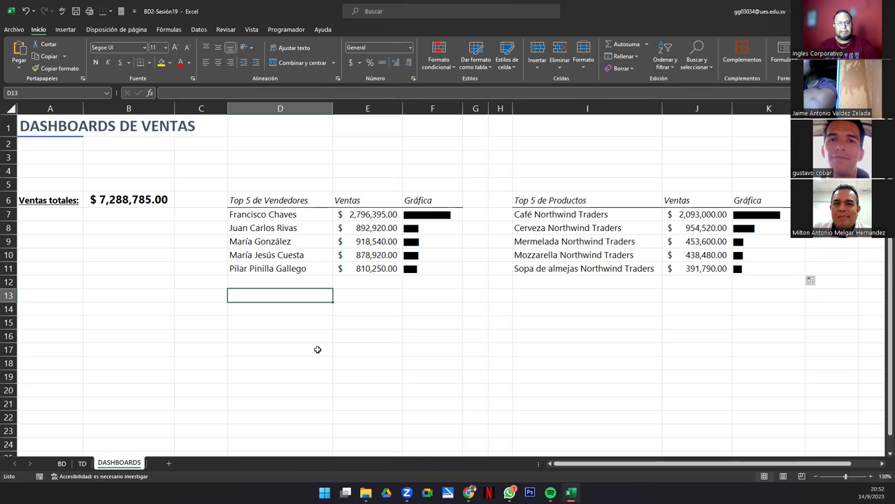
pyautogui.click(81, 464)
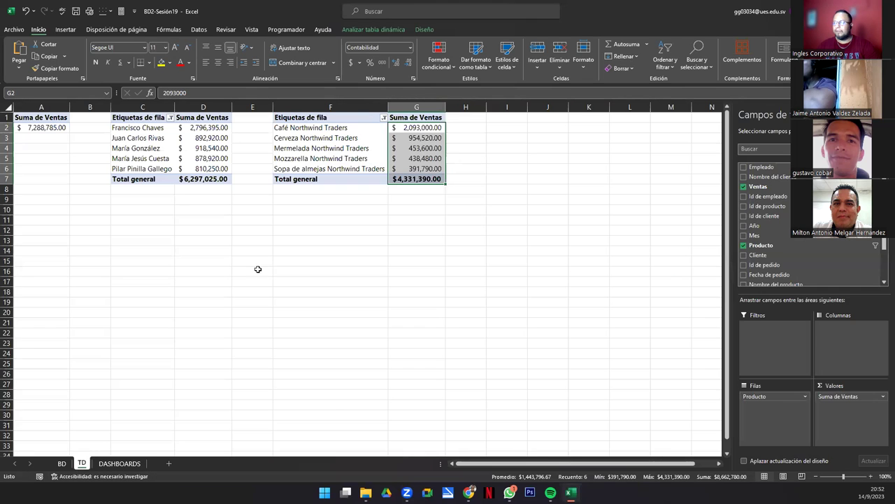
pyautogui.click(507, 117)
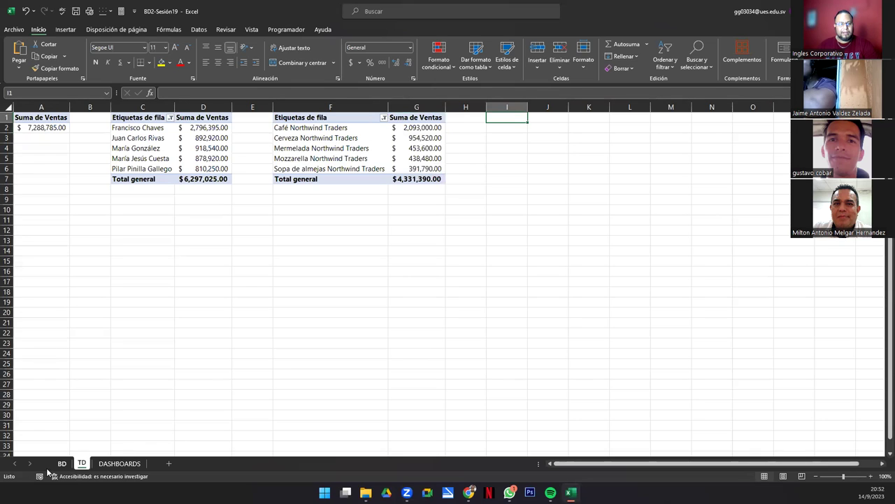
pyautogui.click(469, 492)
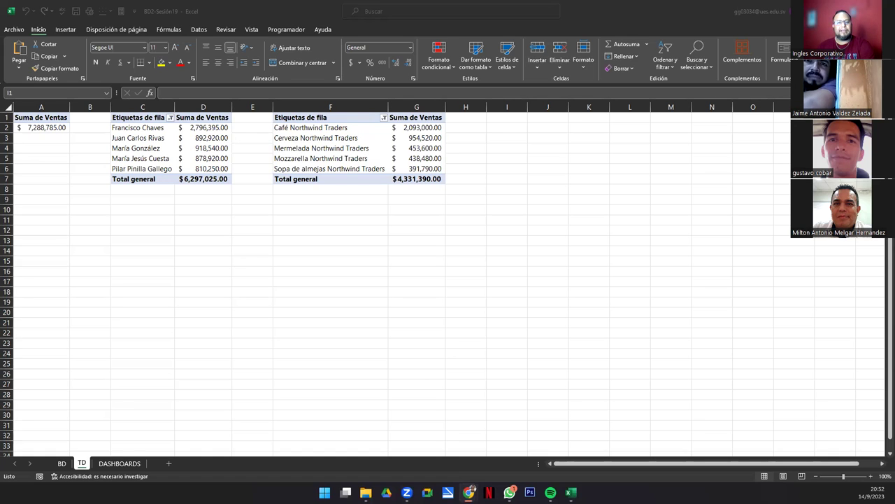
pyautogui.click(70, 469)
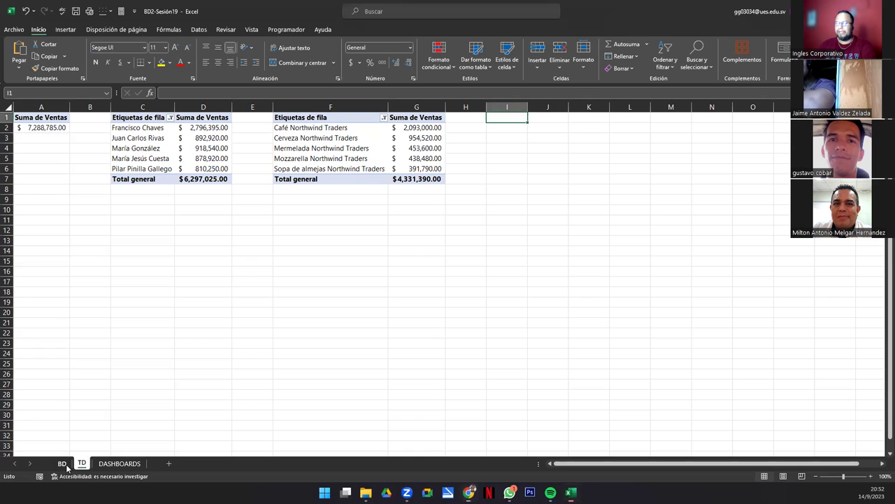
# Step: Insert a pivot table from the Ventas table on the BD sheet, placed at cell I1 of the TD sheet
pyautogui.click(62, 464)
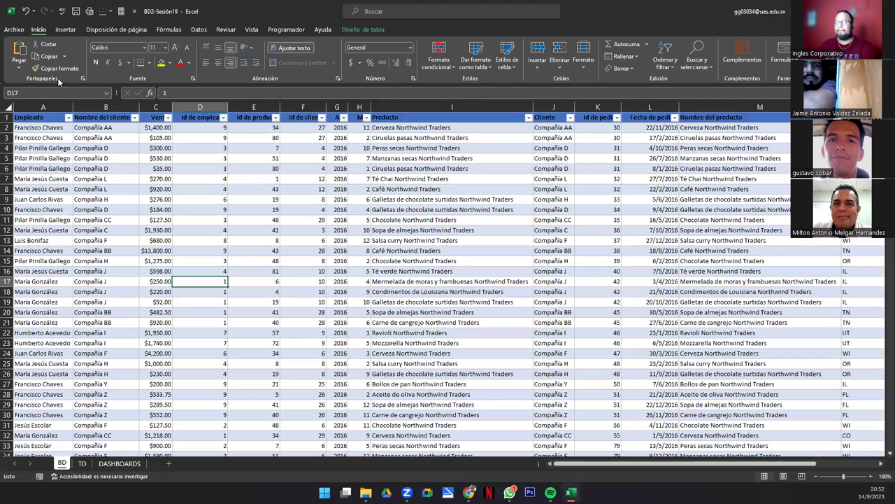
pyautogui.click(65, 29)
pyautogui.click(25, 54)
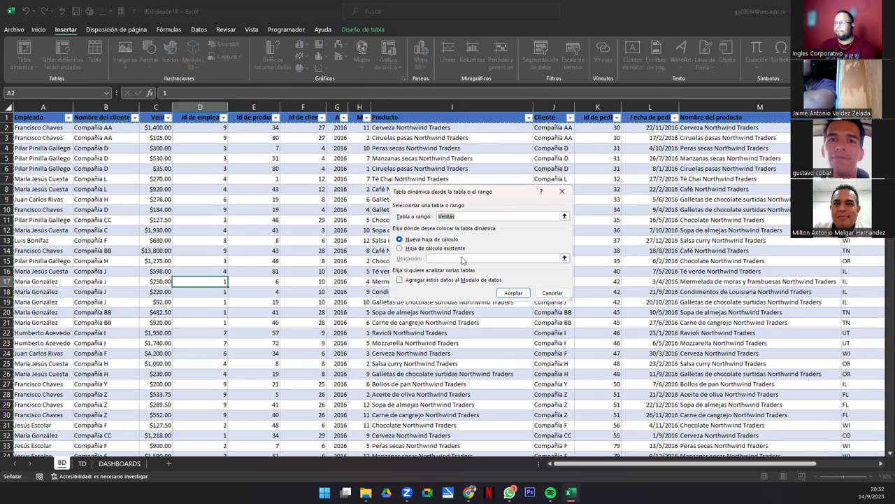
pyautogui.click(564, 257)
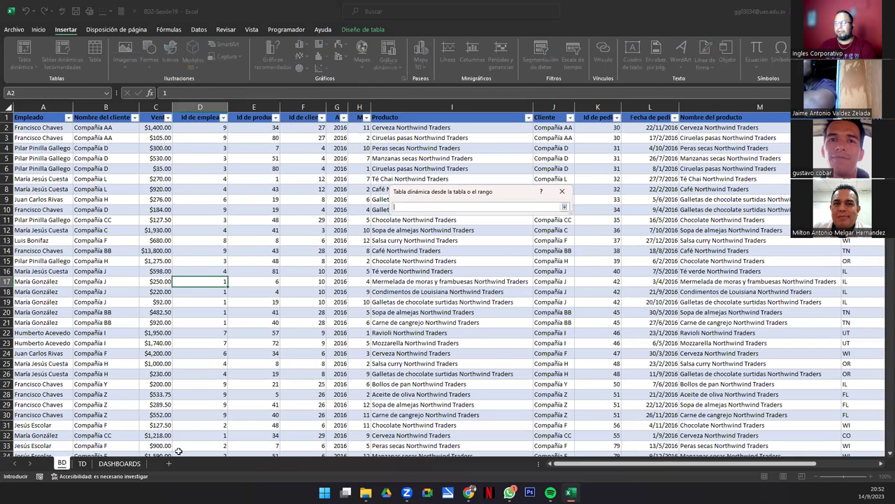
pyautogui.click(82, 464)
pyautogui.click(497, 118)
pyautogui.click(564, 207)
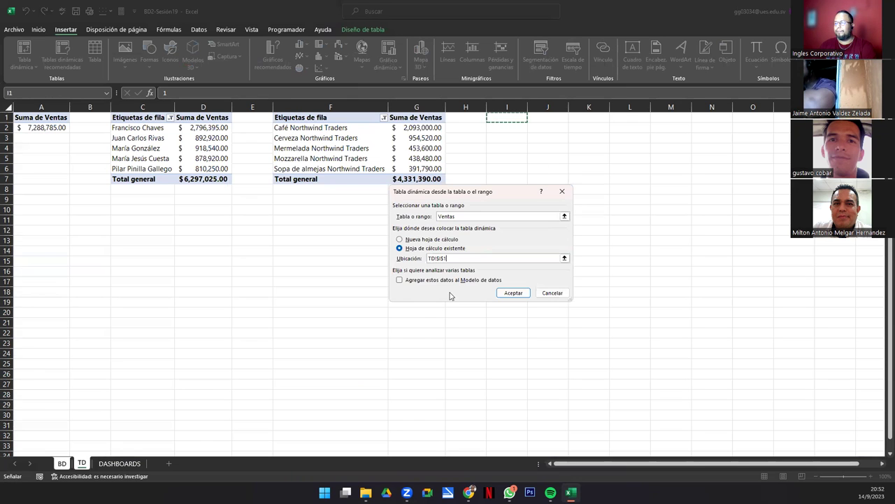
pyautogui.click(513, 293)
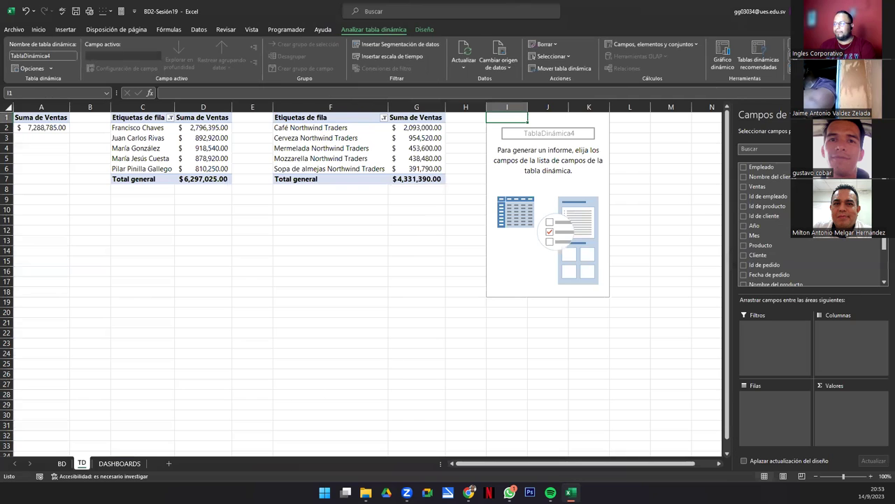
# Step: Set up the new pivot table with Nombre del cliente as rows and Ventas as summed values
pyautogui.click(718, 463)
pyautogui.click(718, 463)
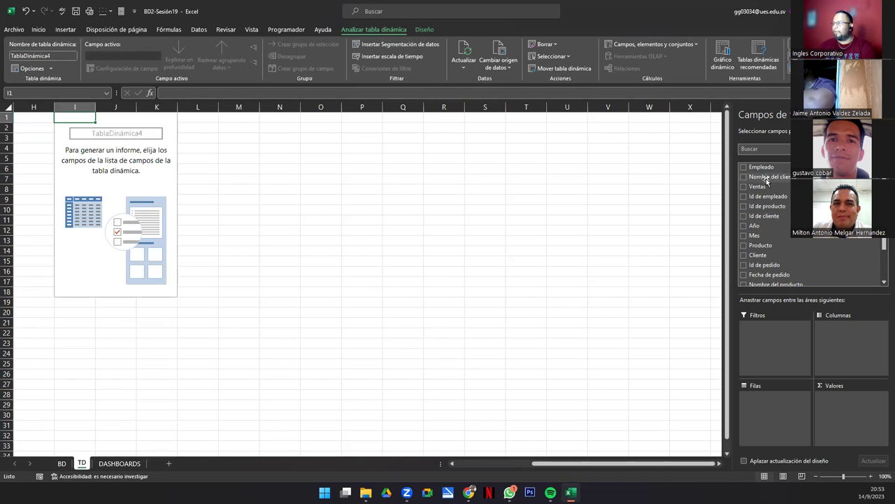
pyautogui.moveTo(767, 176); pyautogui.dragTo(770, 399)
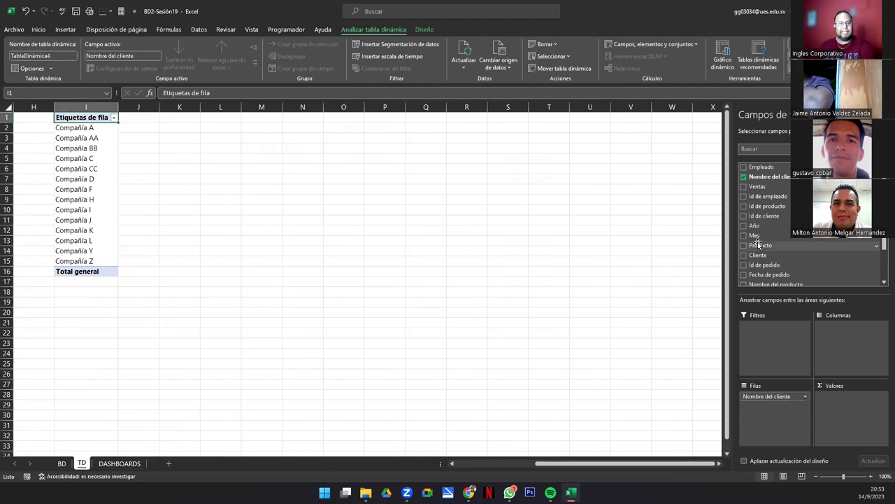
pyautogui.moveTo(758, 187); pyautogui.dragTo(843, 419)
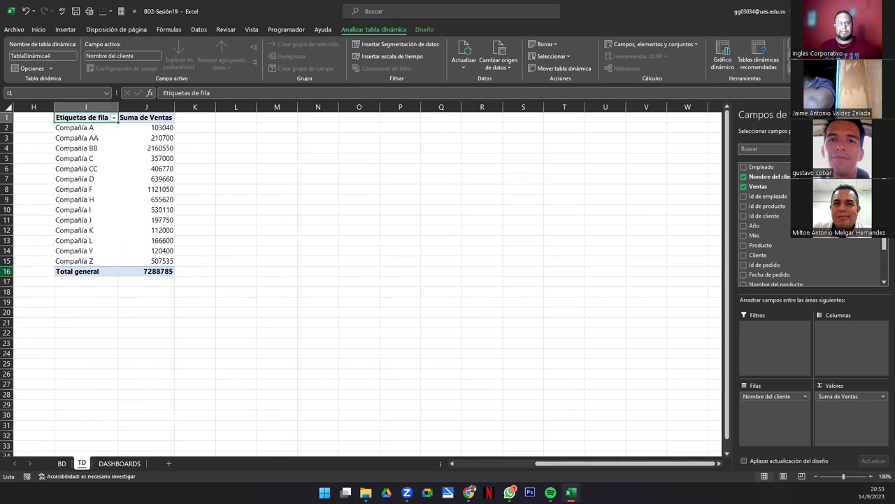
# Step: Apply the accounting number format to the customer pivot table's sales values in J2:J16
pyautogui.click(136, 127)
pyautogui.moveTo(136, 126); pyautogui.dragTo(150, 271)
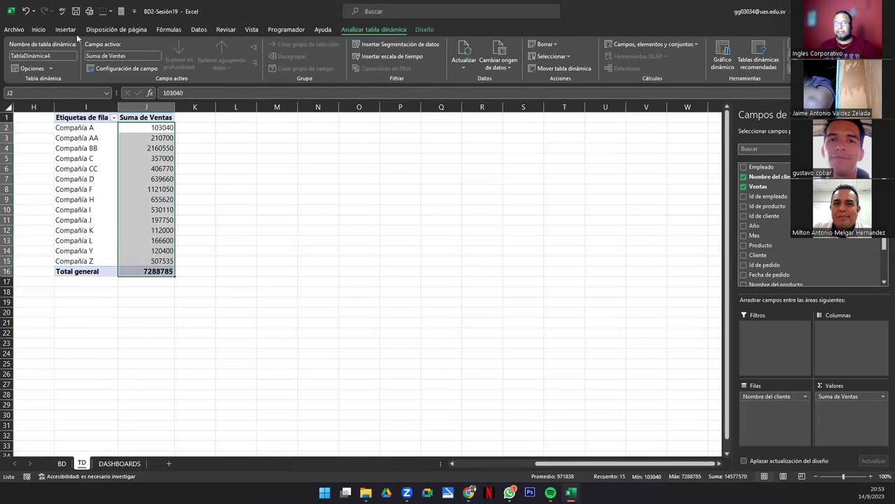
pyautogui.click(39, 29)
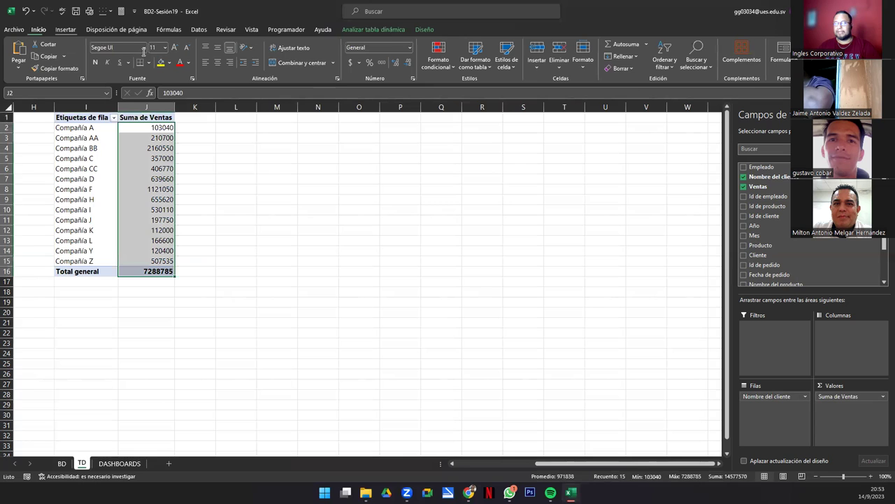
pyautogui.click(351, 63)
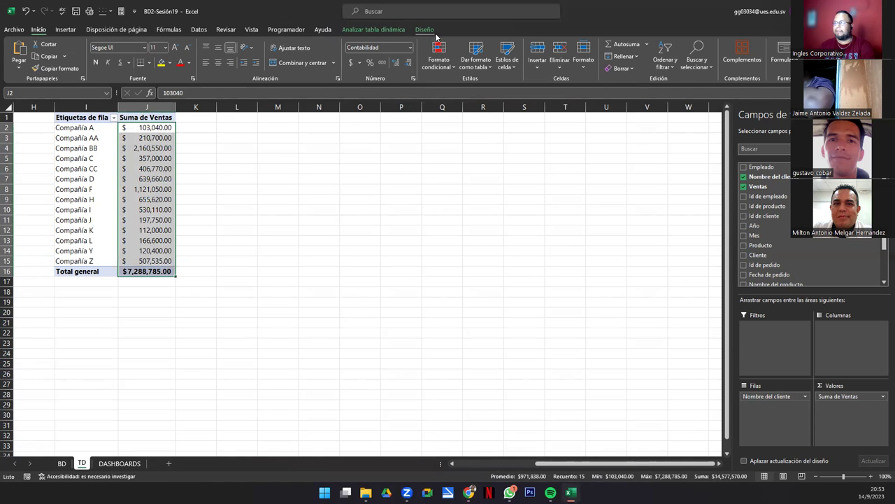
# Step: Try a clustered column pivot chart of sales by customer on the TD sheet and delete it
pyautogui.click(392, 30)
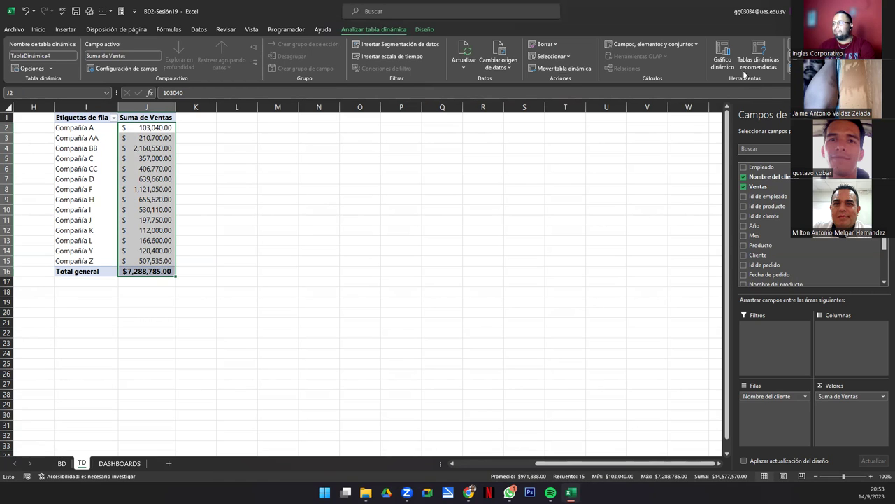
pyautogui.press('Down')
pyautogui.press('Down')
pyautogui.click(724, 56)
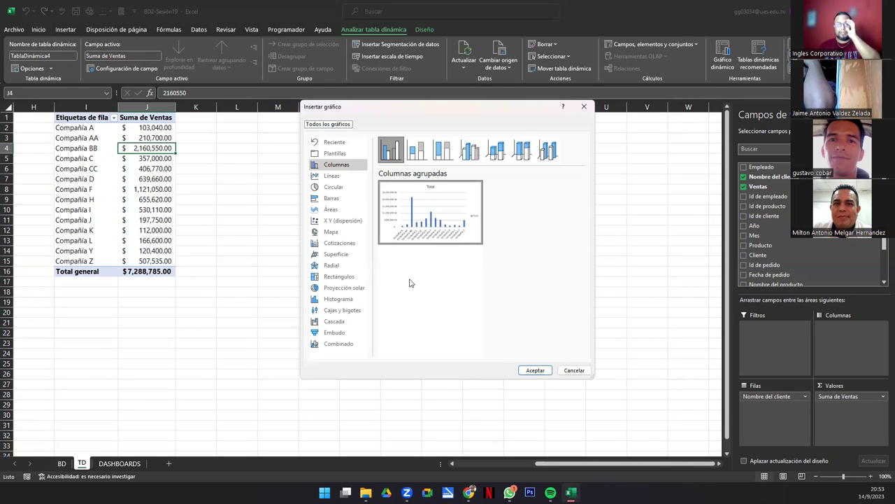
pyautogui.click(337, 165)
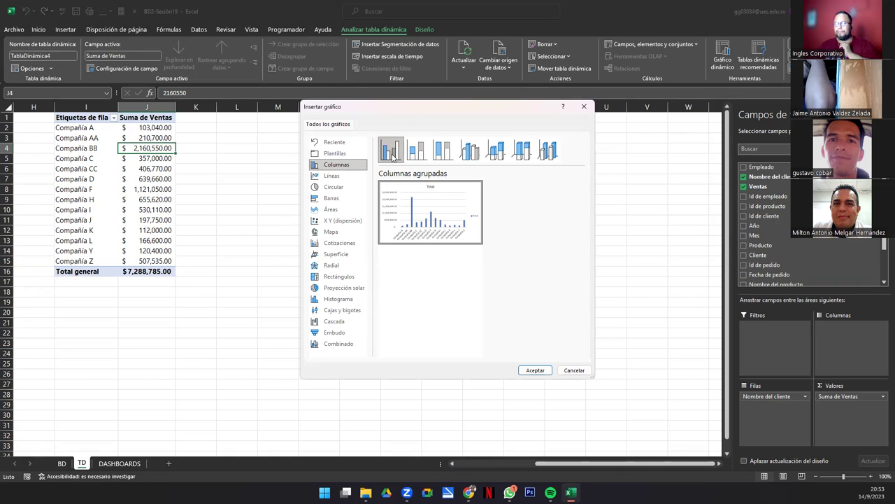
pyautogui.moveTo(444, 243)
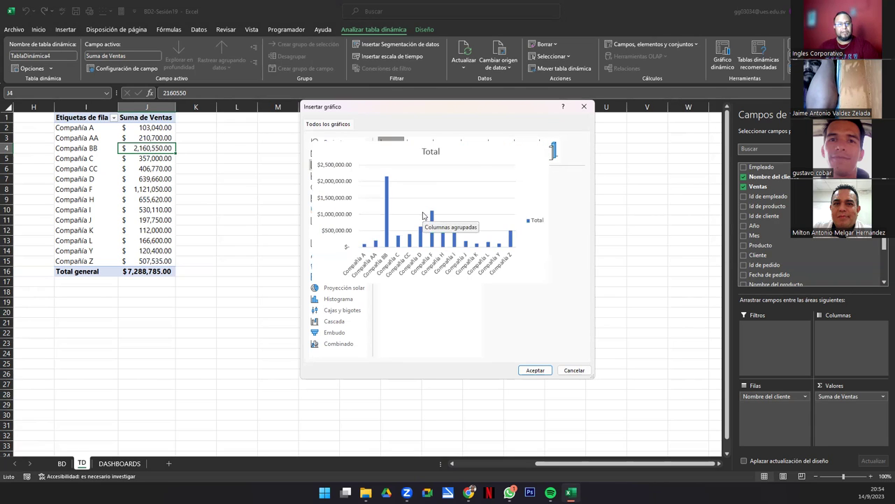
pyautogui.click(534, 370)
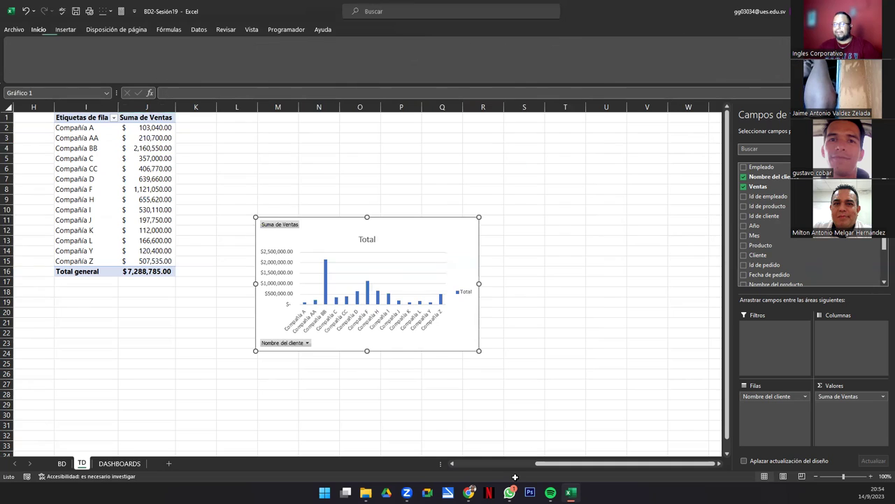
pyautogui.moveTo(310, 240); pyautogui.dragTo(243, 232)
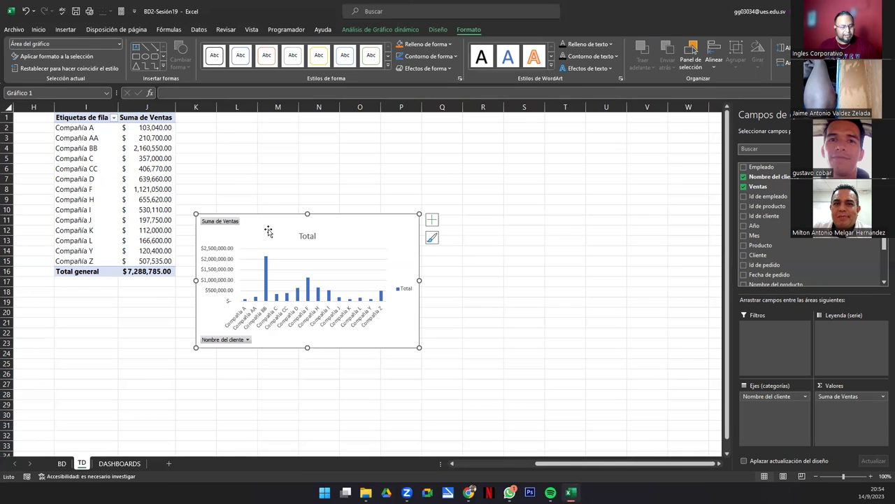
pyautogui.press('Delete')
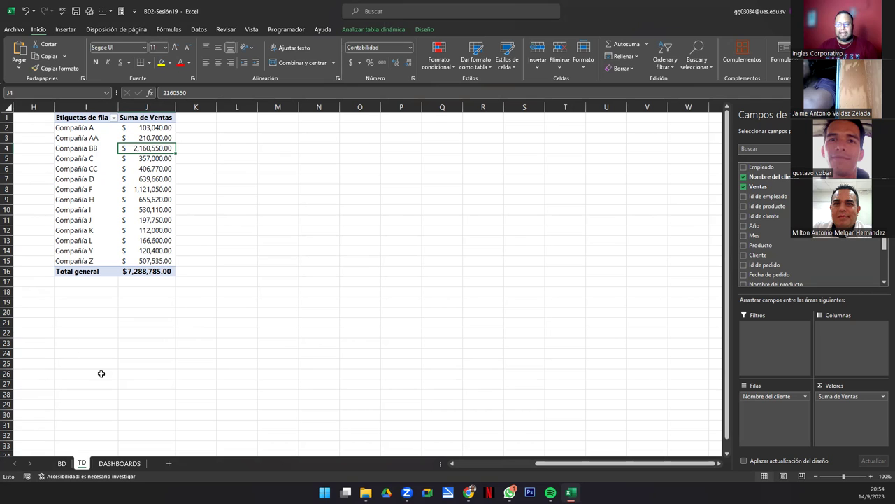
# Step: Paste the sales-by-customer pivot chart at D13 of the DASHBOARDS sheet and widen it to the edge of column K
pyautogui.click(119, 463)
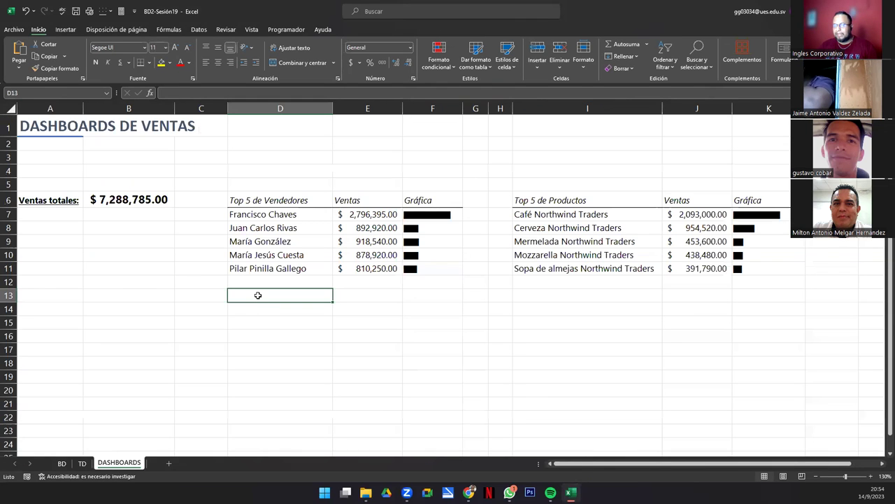
pyautogui.hotkey('ctrl', 'v')
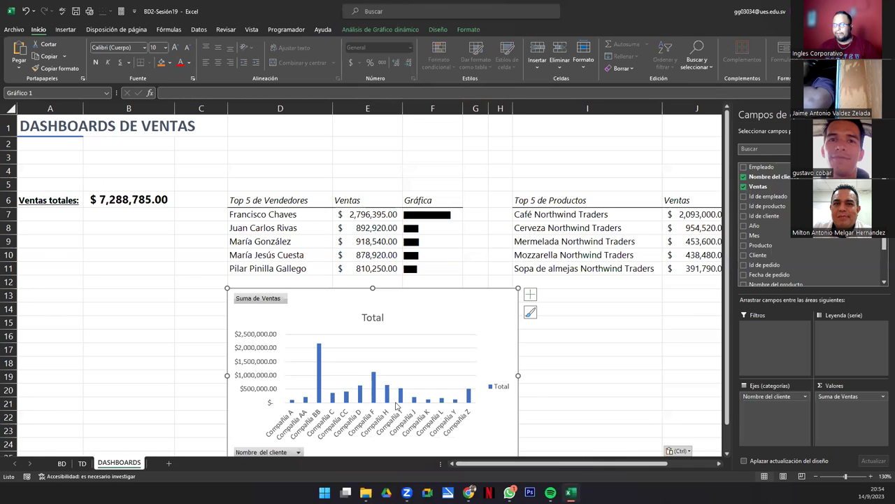
pyautogui.click(719, 463)
pyautogui.scroll(-1, 236, 323)
pyautogui.click(471, 270)
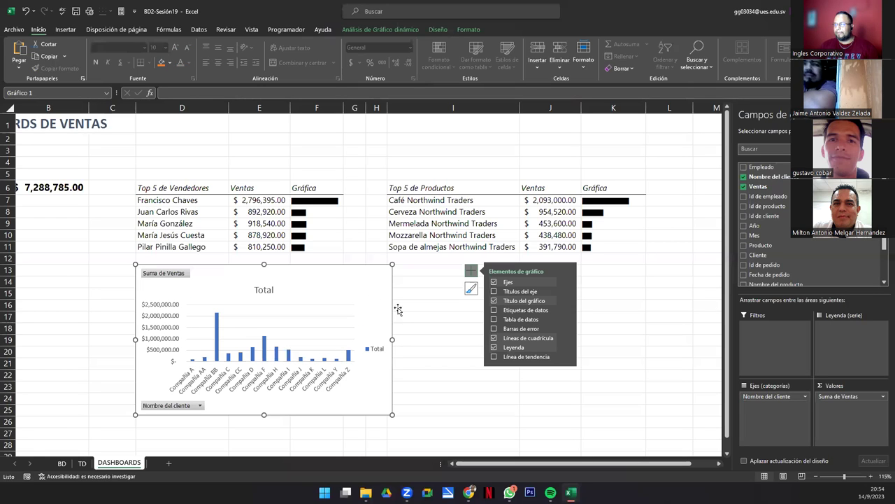
pyautogui.press('Escape')
pyautogui.press('Escape')
pyautogui.click(424, 286)
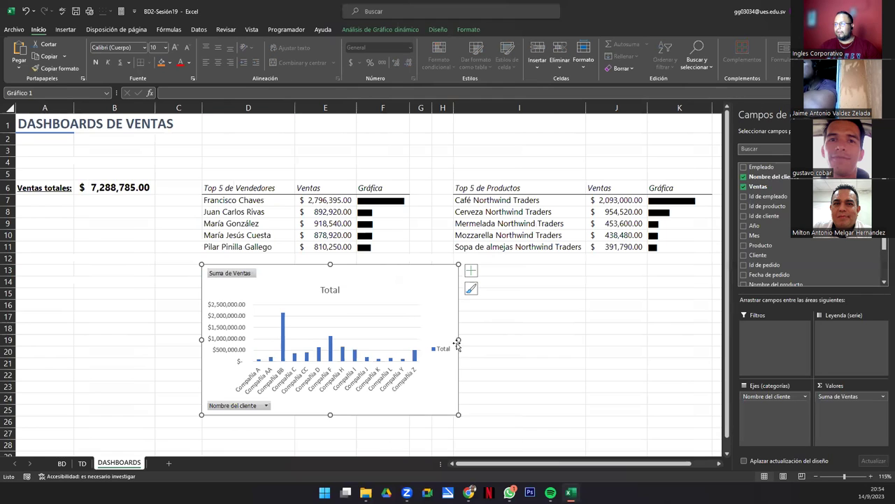
pyautogui.moveTo(458, 340); pyautogui.dragTo(712, 357)
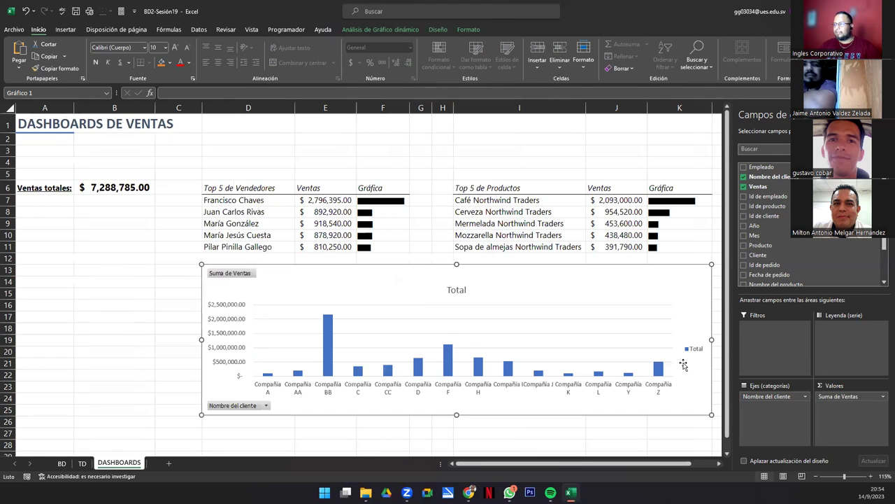
# Step: Remove the title and all field buttons from the customer sales chart, and hide the pivot field list
pyautogui.click(456, 289)
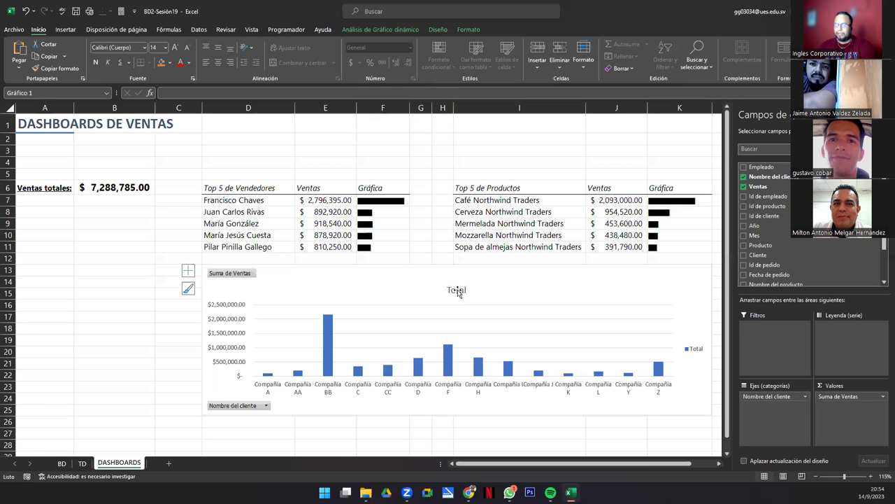
pyautogui.press('Delete')
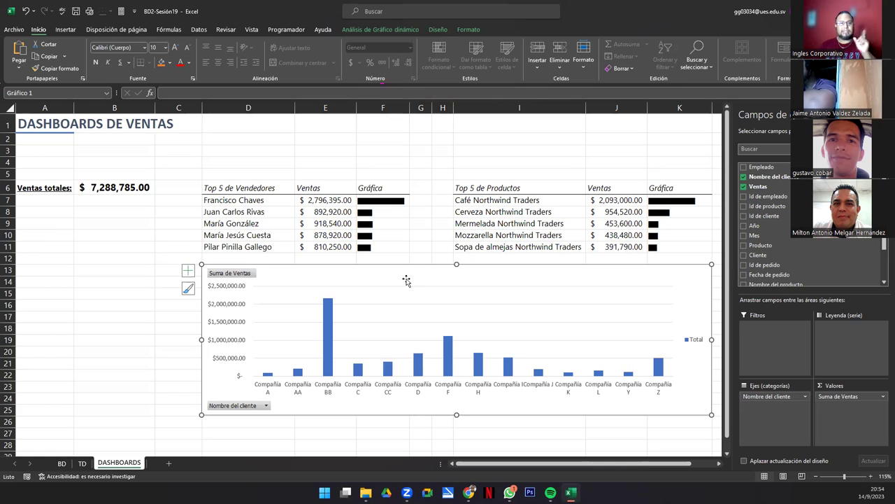
pyautogui.click(437, 31)
pyautogui.click(466, 31)
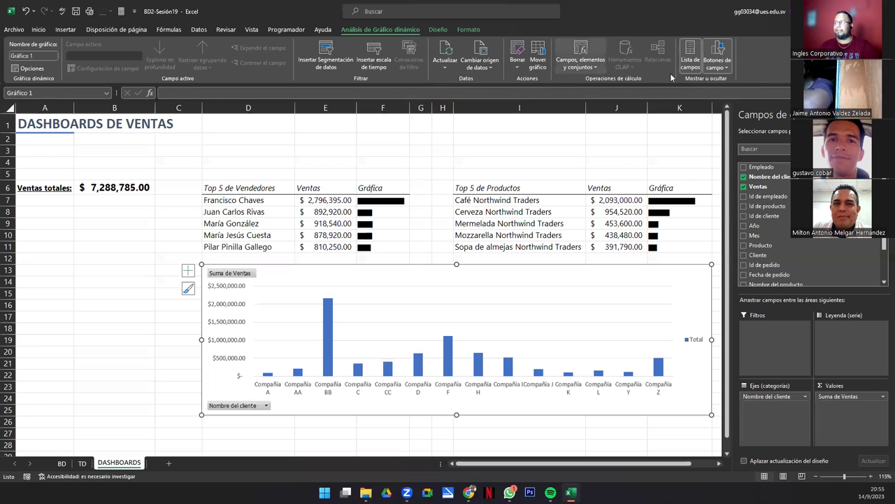
pyautogui.click(691, 55)
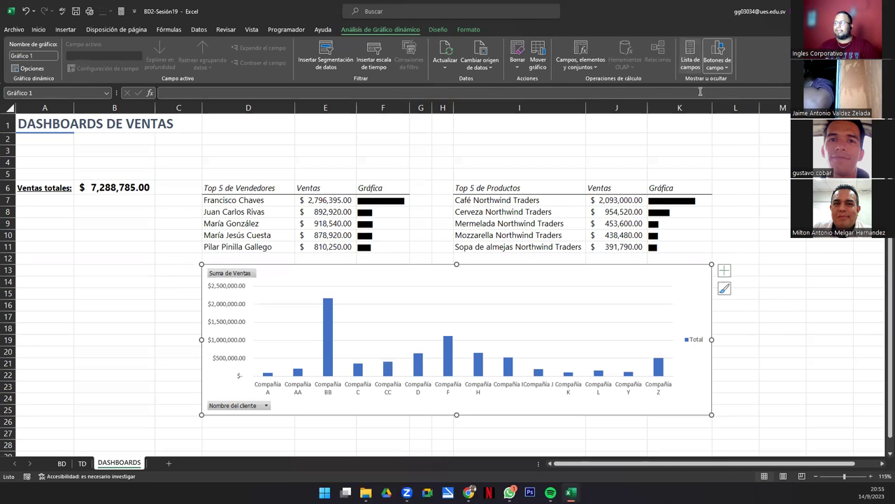
pyautogui.click(719, 50)
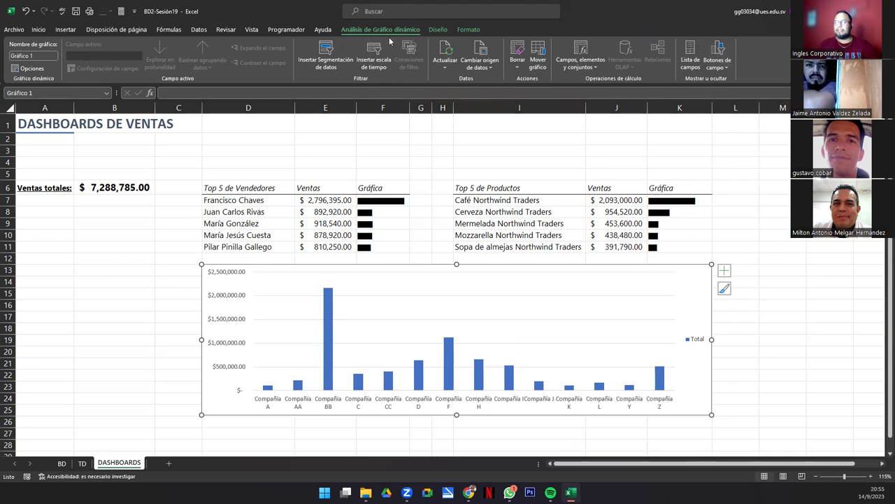
# Step: Apply the quick layout with data labels above the columns and the legend below to the customer sales chart
pyautogui.click(439, 30)
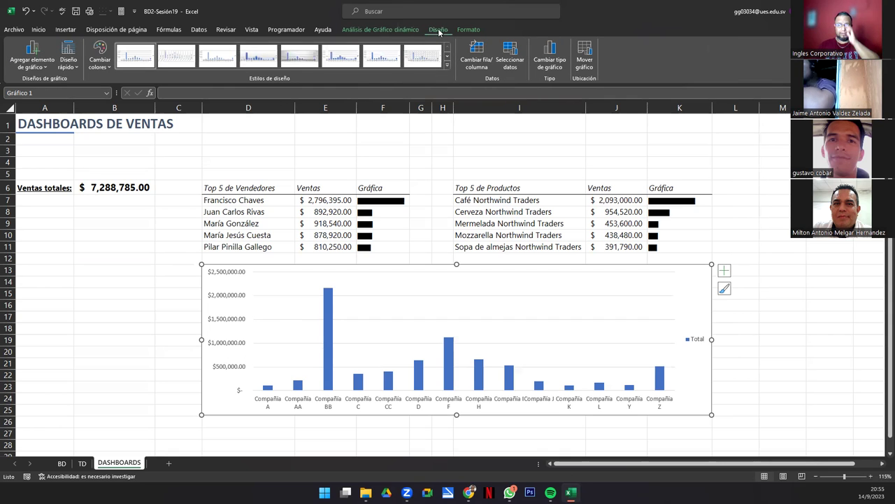
pyautogui.click(68, 69)
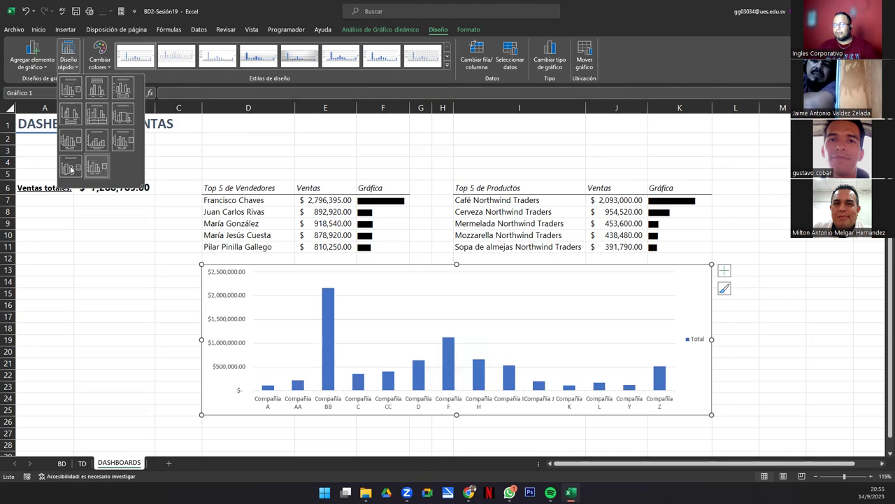
pyautogui.click(65, 112)
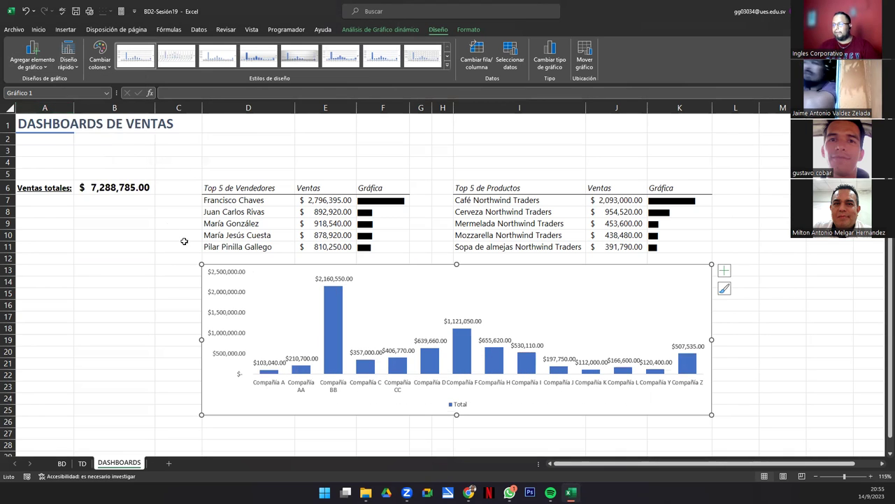
# Step: Try the customer sales chart without data labels, and try it without its primary vertical axis
pyautogui.click(38, 67)
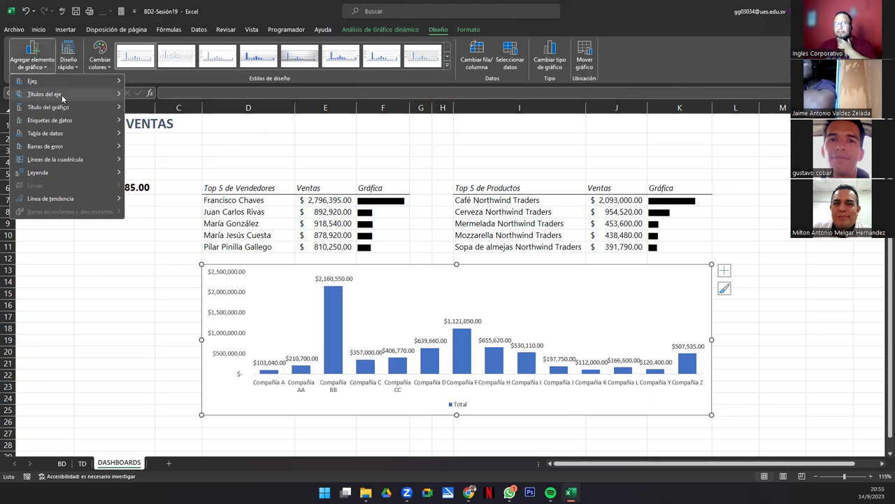
pyautogui.moveTo(101, 110)
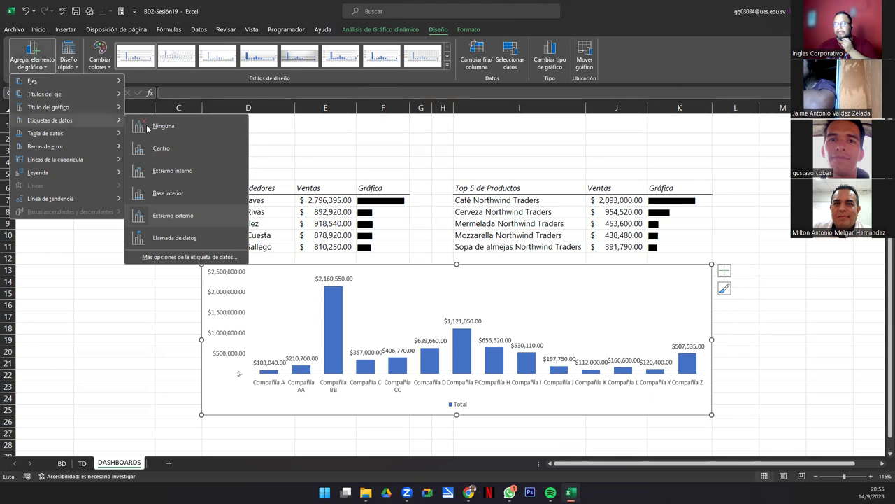
pyautogui.click(147, 125)
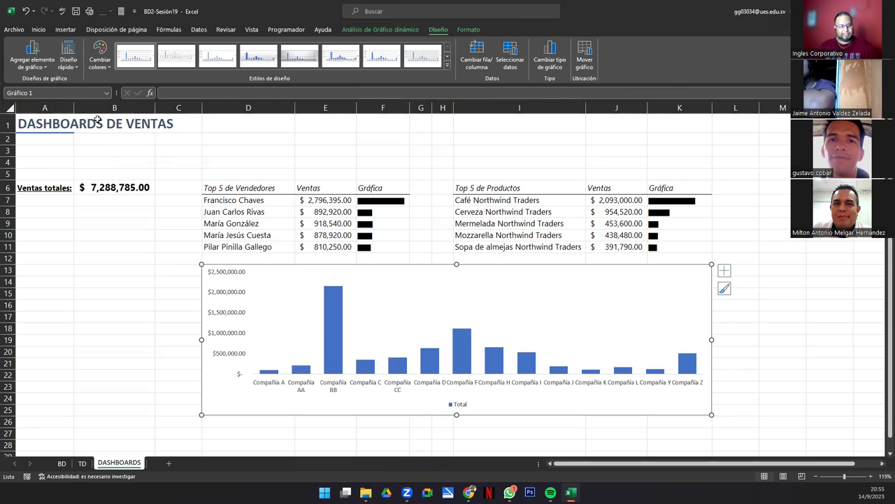
pyautogui.click(31, 58)
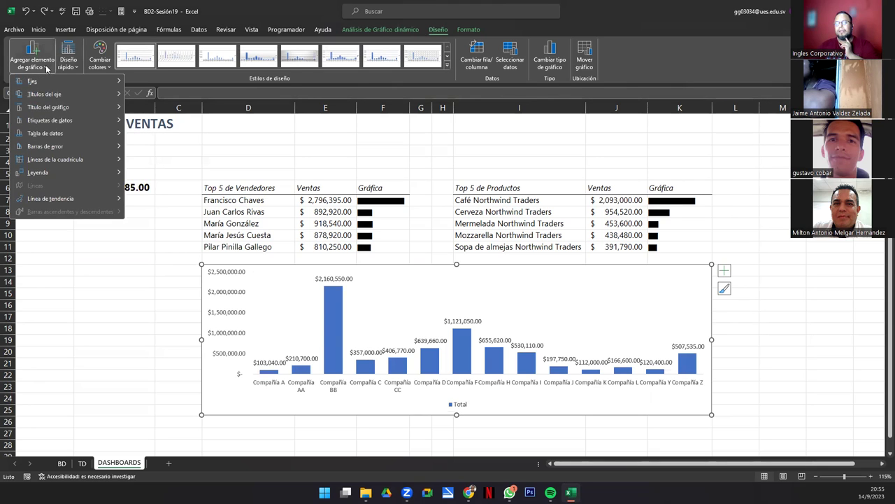
pyautogui.moveTo(49, 133)
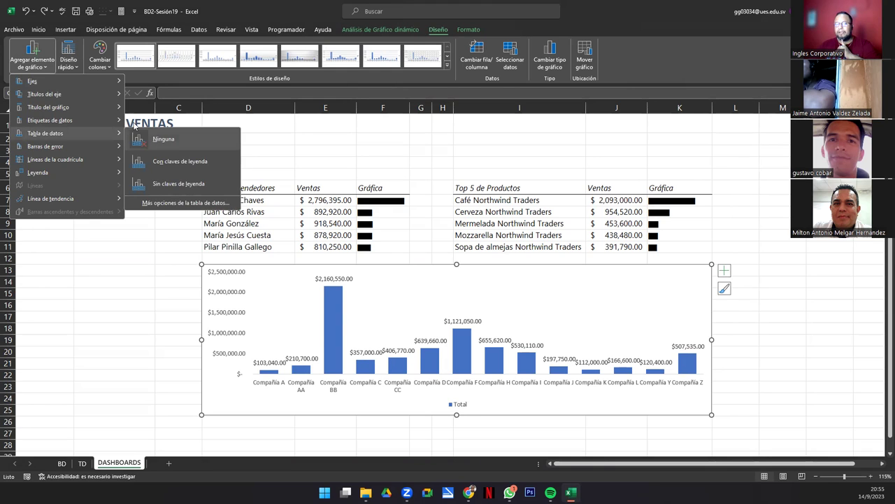
pyautogui.moveTo(104, 83)
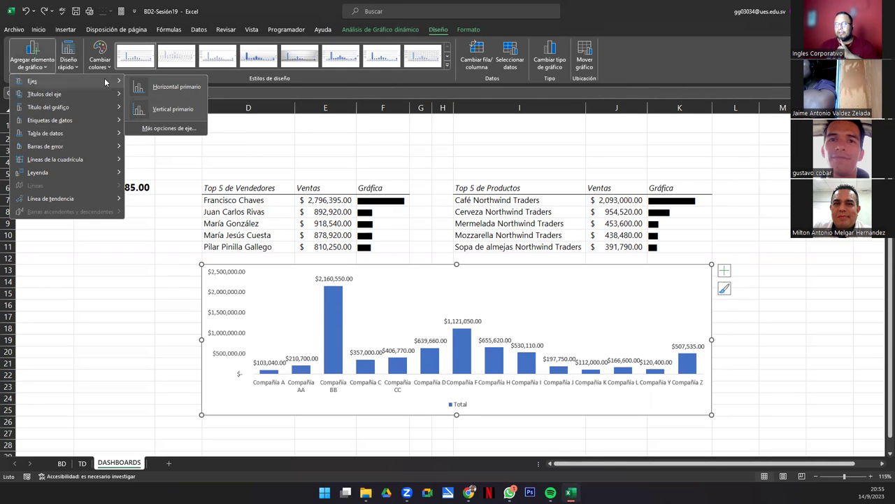
pyautogui.click(141, 116)
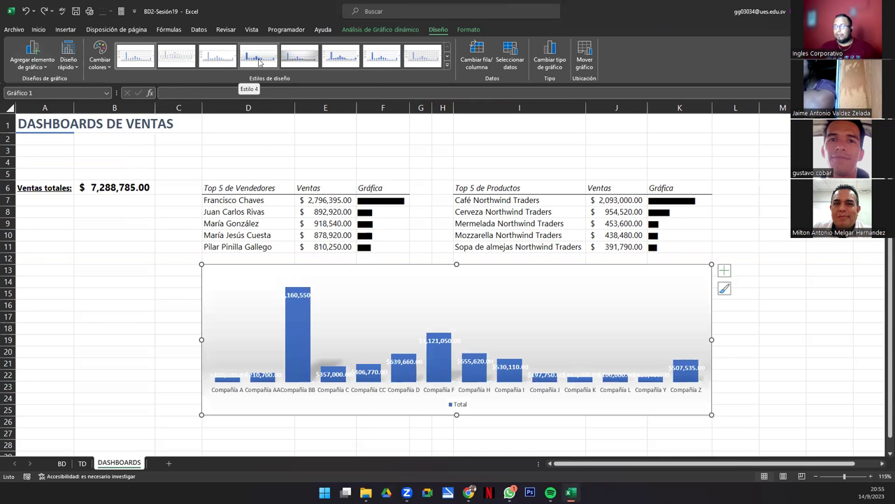
# Step: Apply the dark chart style with outlined blue columns to the customer sales chart
pyautogui.click(448, 65)
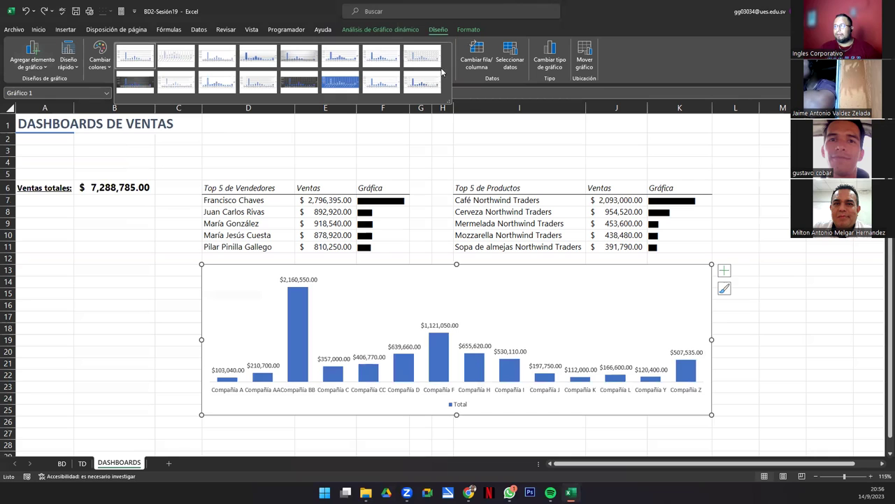
pyautogui.click(305, 86)
# Step: Examine the chart element options for axes, axis titles, error bars and gridlines, and check the restyled chart
pyautogui.click(46, 67)
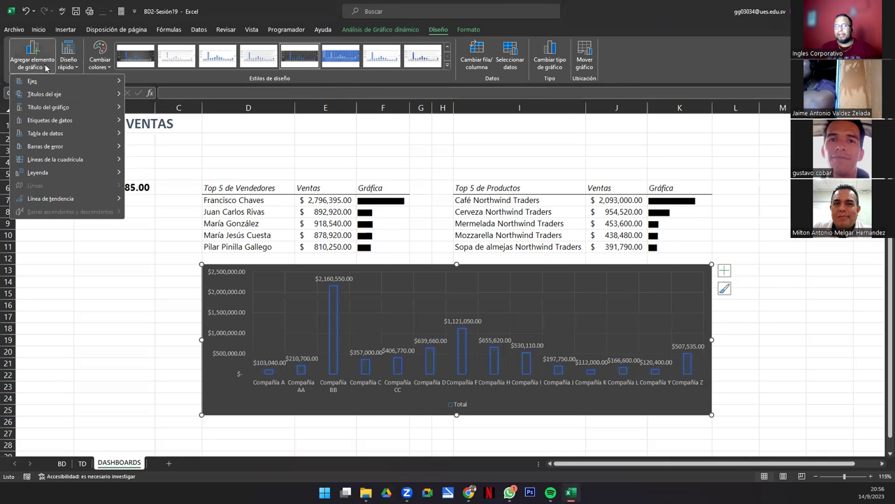
pyautogui.moveTo(61, 111)
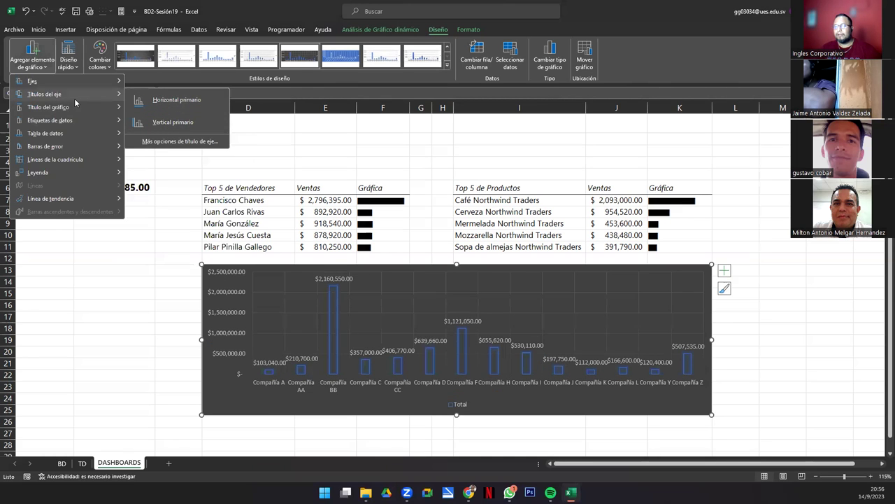
pyautogui.moveTo(68, 83)
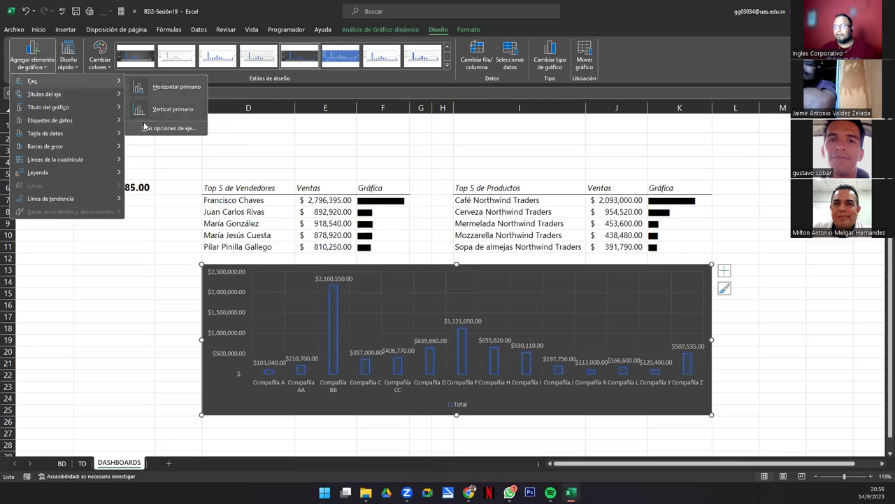
pyautogui.moveTo(91, 120)
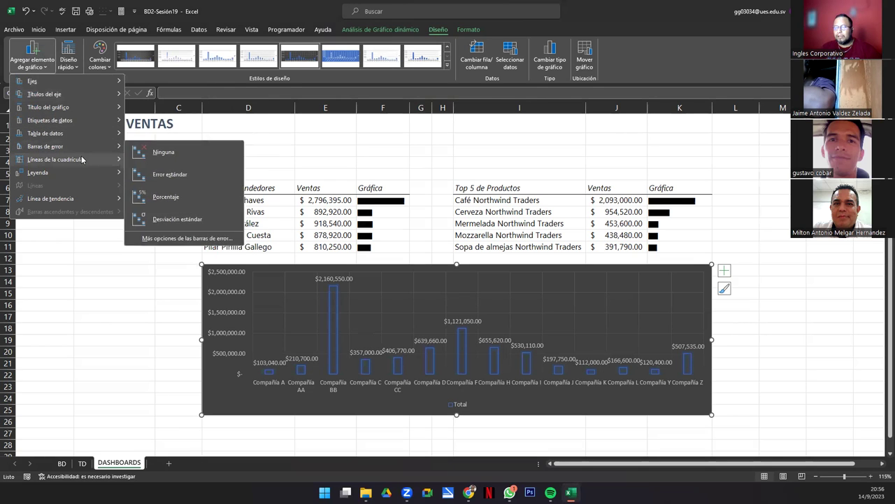
pyautogui.moveTo(82, 159)
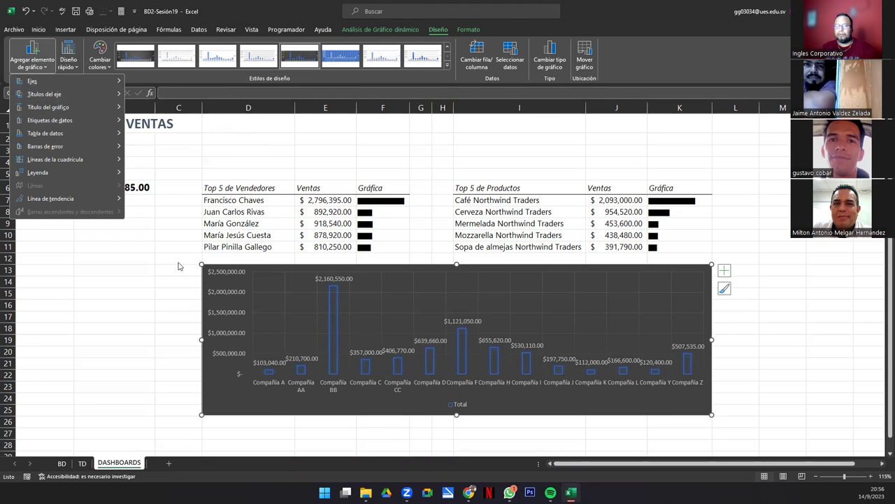
pyautogui.click(180, 263)
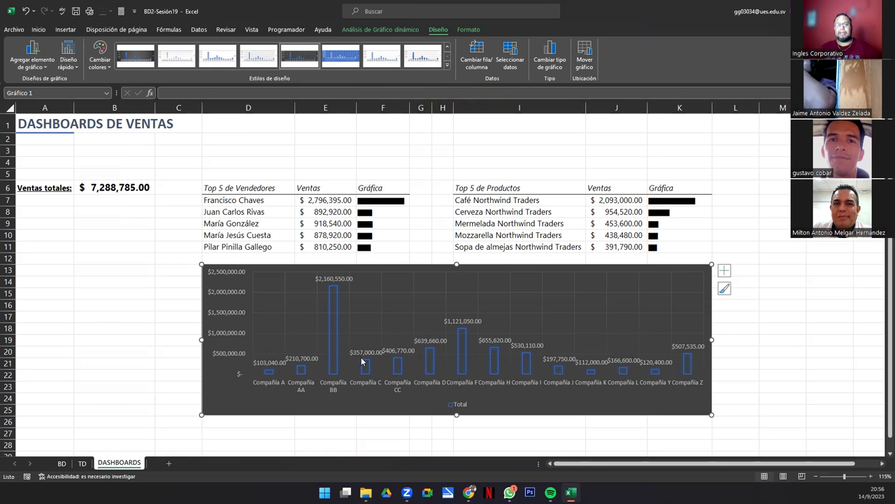
pyautogui.moveTo(363, 361)
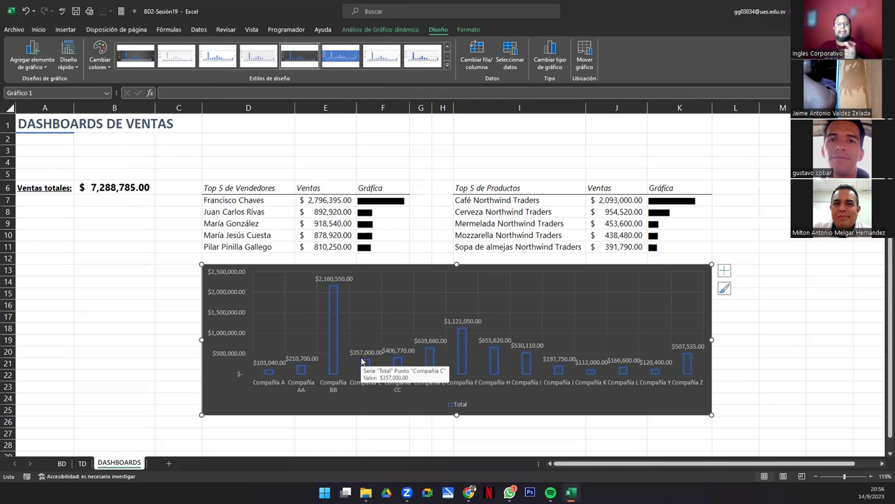
pyautogui.click(603, 280)
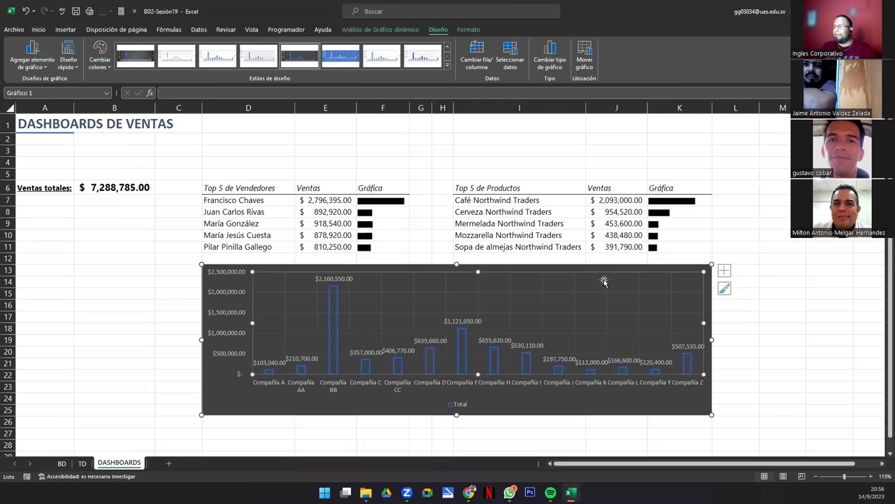
pyautogui.click(224, 400)
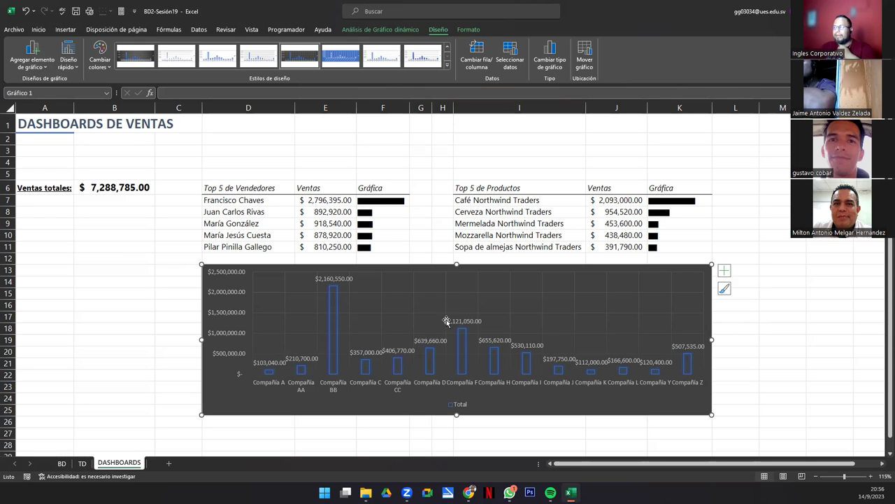
pyautogui.click(771, 385)
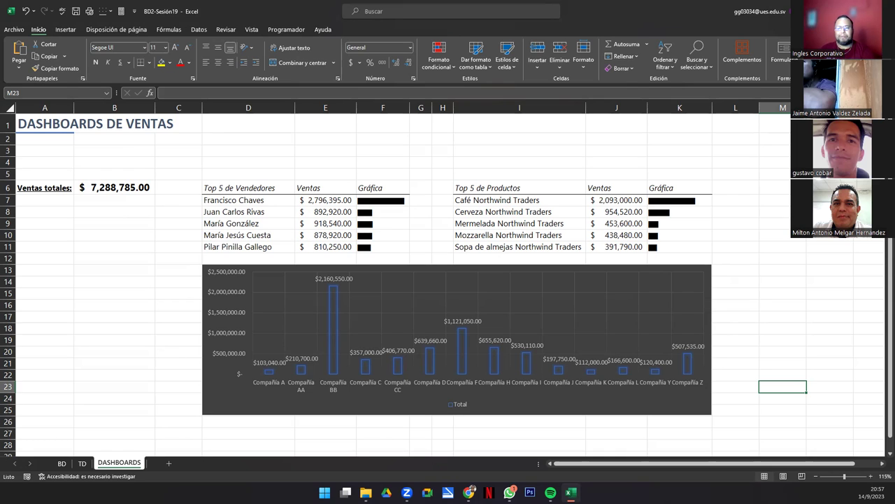
# Step: Create a pivot table from the Ventas table on the existing TD sheet at cell L1
pyautogui.click(62, 463)
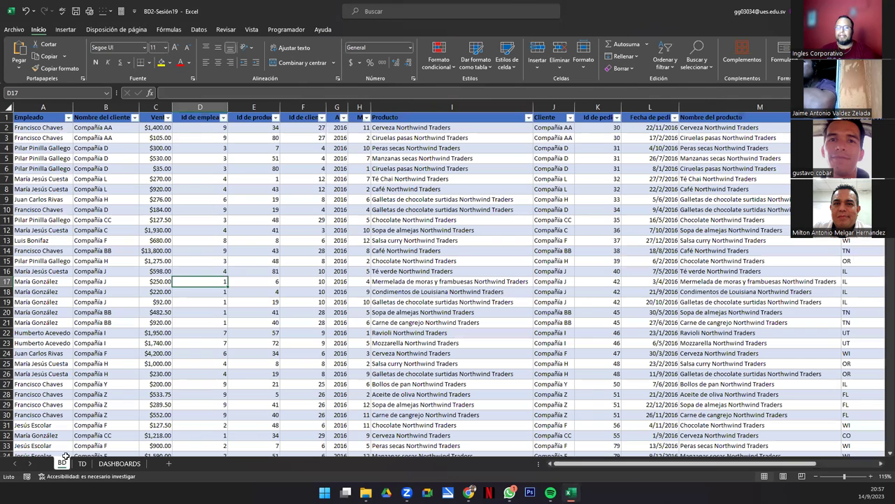
pyautogui.click(70, 210)
pyautogui.click(66, 30)
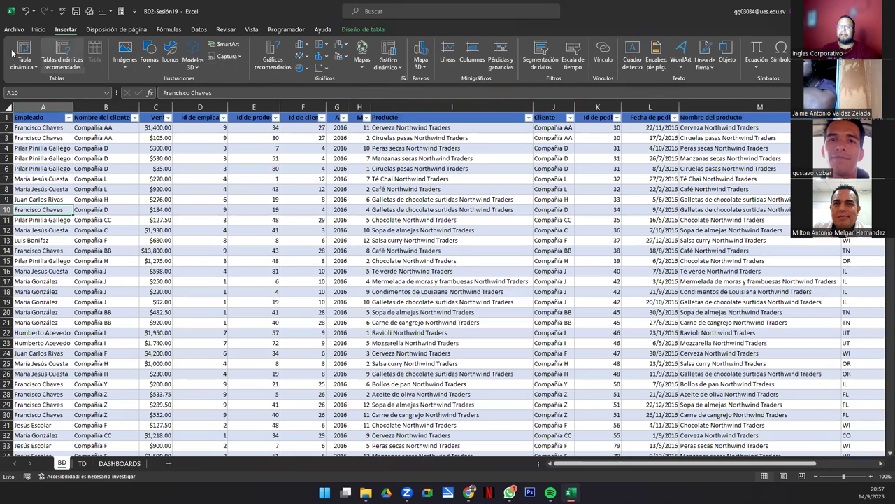
pyautogui.click(23, 56)
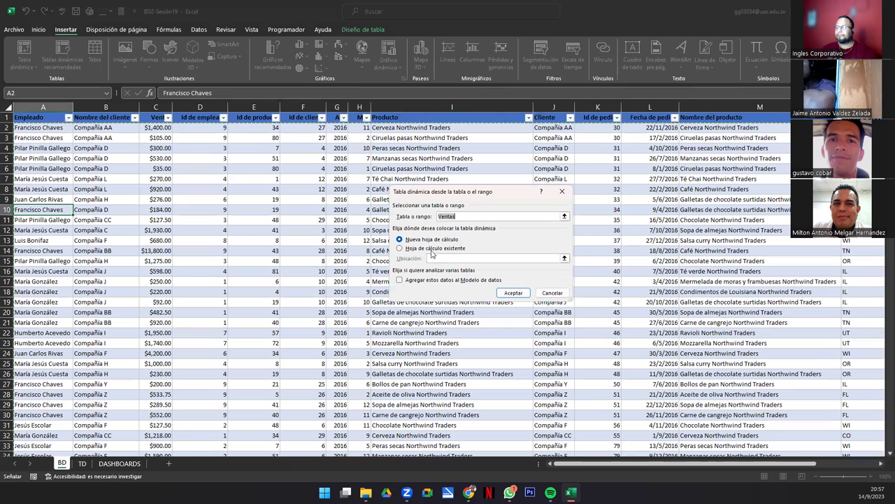
pyautogui.click(441, 258)
pyautogui.click(565, 258)
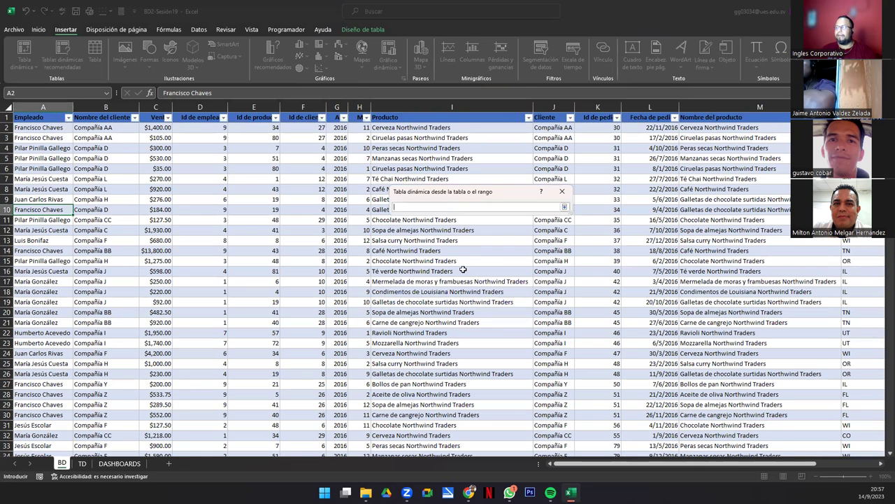
pyautogui.click(564, 207)
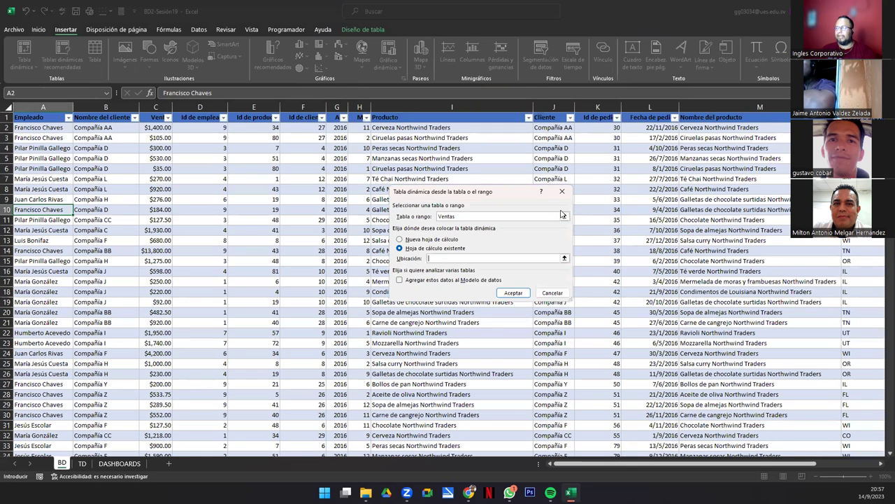
pyautogui.click(565, 258)
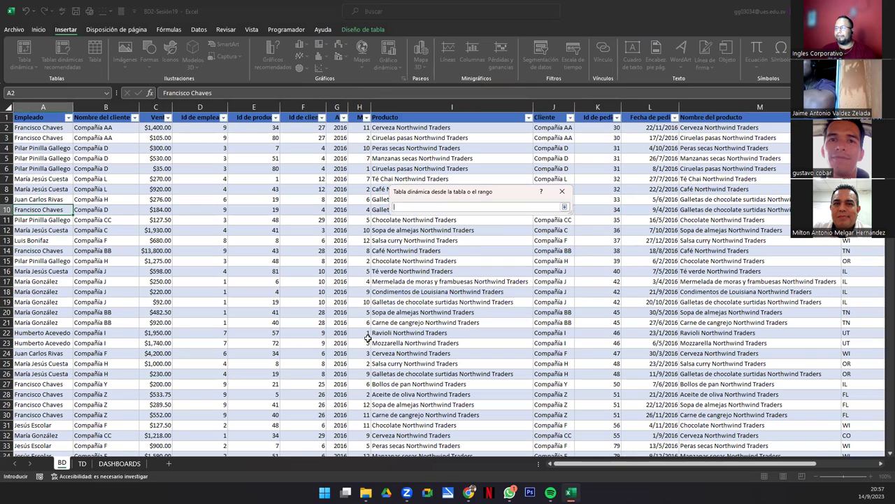
pyautogui.click(81, 463)
pyautogui.click(233, 119)
pyautogui.click(565, 208)
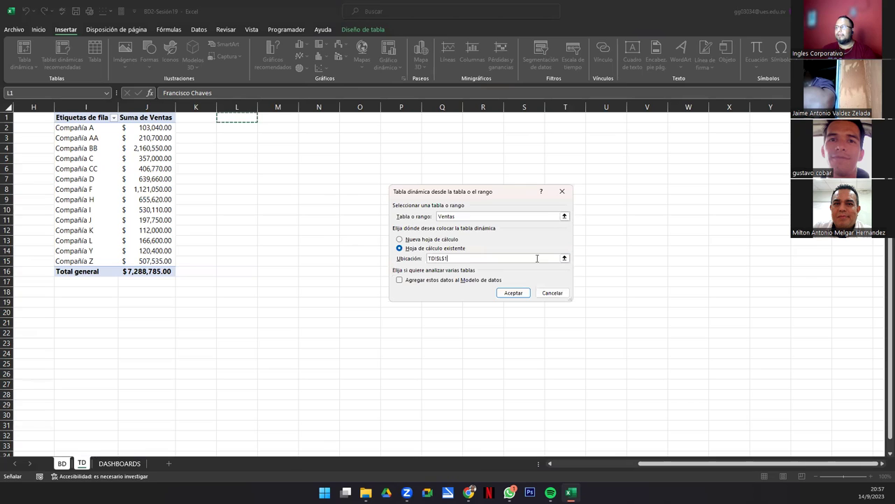
pyautogui.click(518, 291)
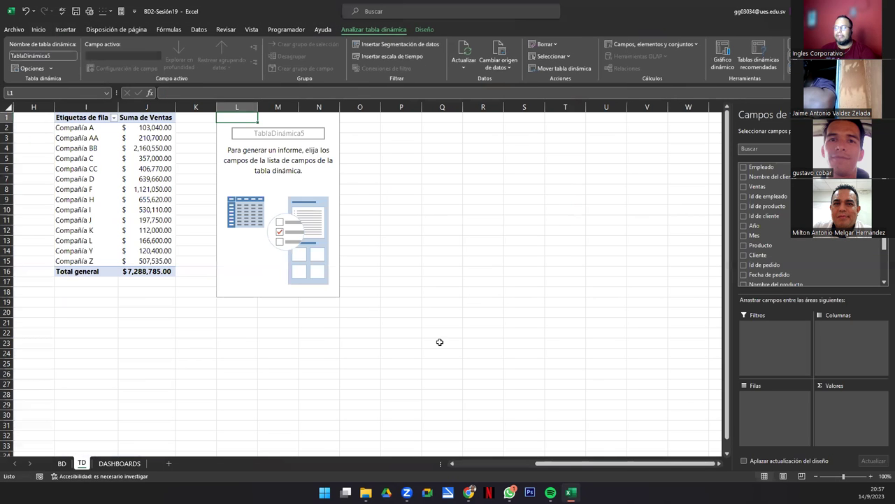
# Step: Place Estado o provincia in the rows and Ventas in the values of the new pivot table
pyautogui.click(718, 463)
pyautogui.click(718, 464)
pyautogui.click(719, 464)
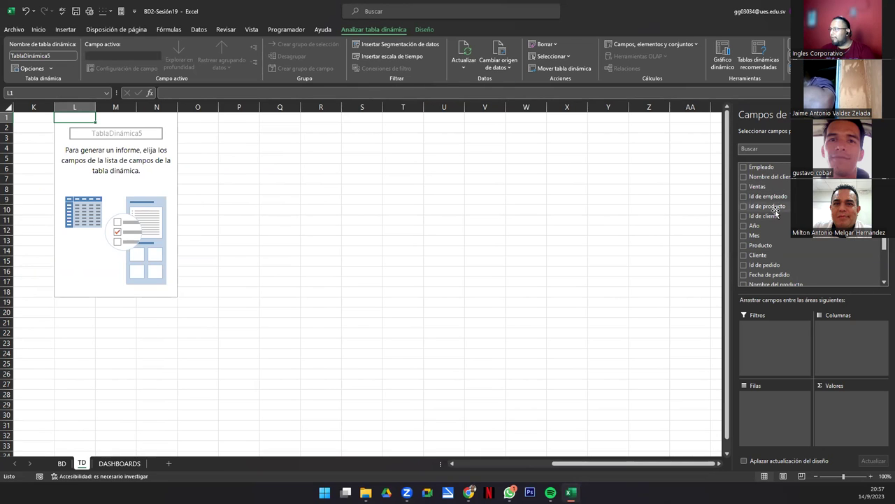
pyautogui.click(883, 282)
pyautogui.click(884, 282)
pyautogui.click(883, 282)
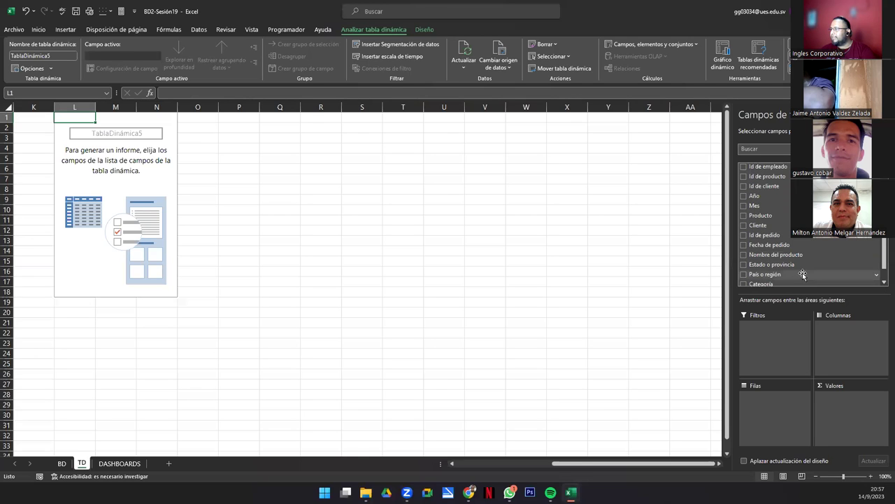
pyautogui.moveTo(770, 265); pyautogui.dragTo(771, 405)
pyautogui.scroll(2, 769, 210)
pyautogui.moveTo(757, 186); pyautogui.dragTo(874, 414)
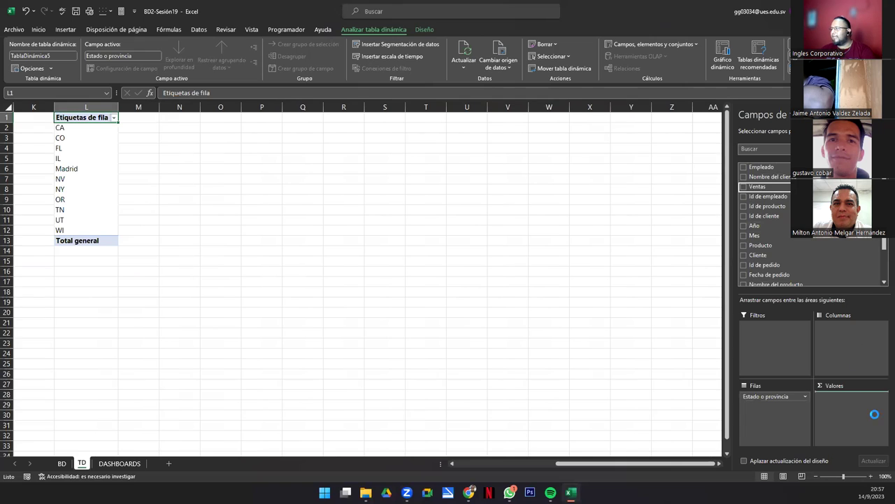
# Step: Format the Suma de Ventas values of the state pivot table, including the grand total, as dollar accounting
pyautogui.click(145, 131)
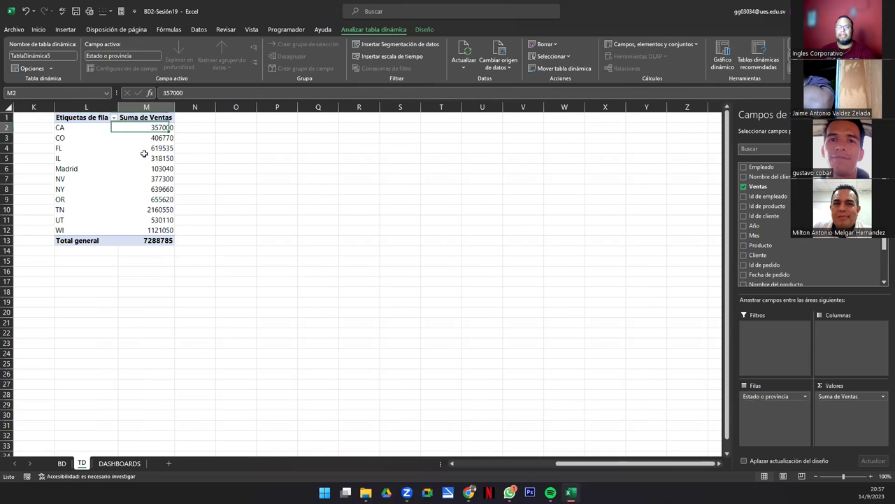
pyautogui.hotkey('ctrl', 'shift', 'Down')
pyautogui.click(43, 31)
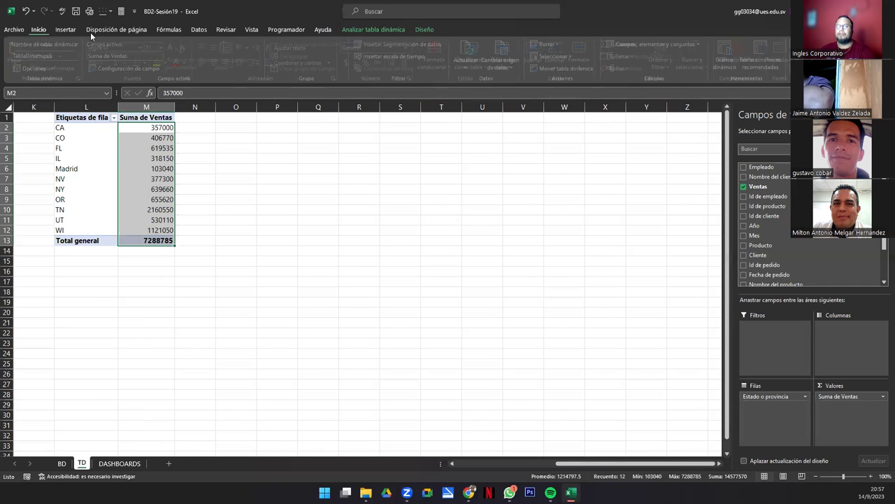
pyautogui.click(350, 63)
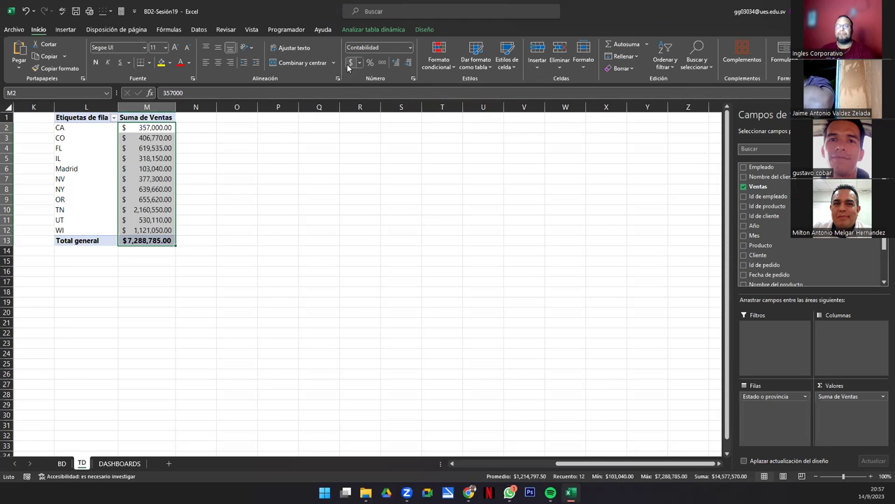
pyautogui.click(160, 190)
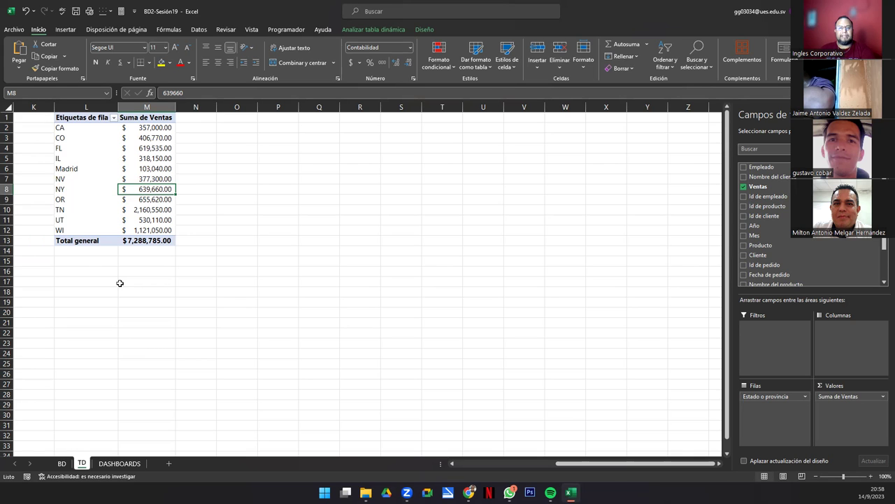
# Step: Insert a clustered bar pivot chart from the state sales pivot table and position it beside the table
pyautogui.click(368, 28)
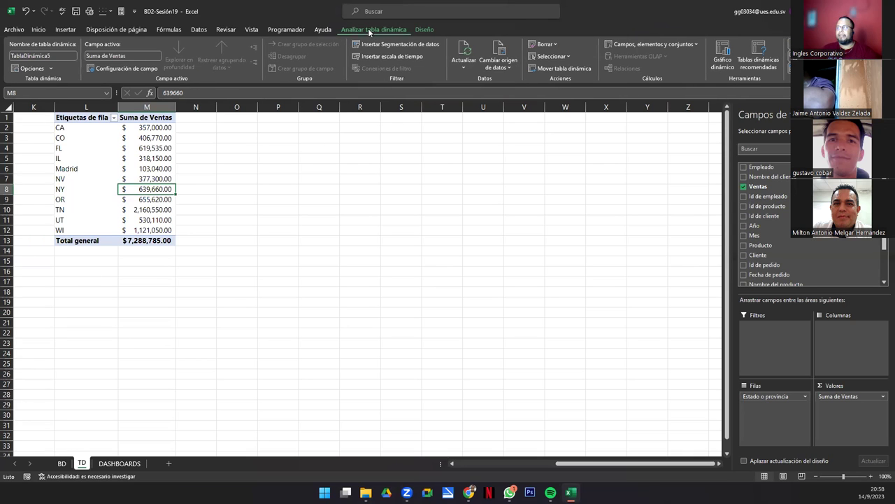
pyautogui.click(716, 52)
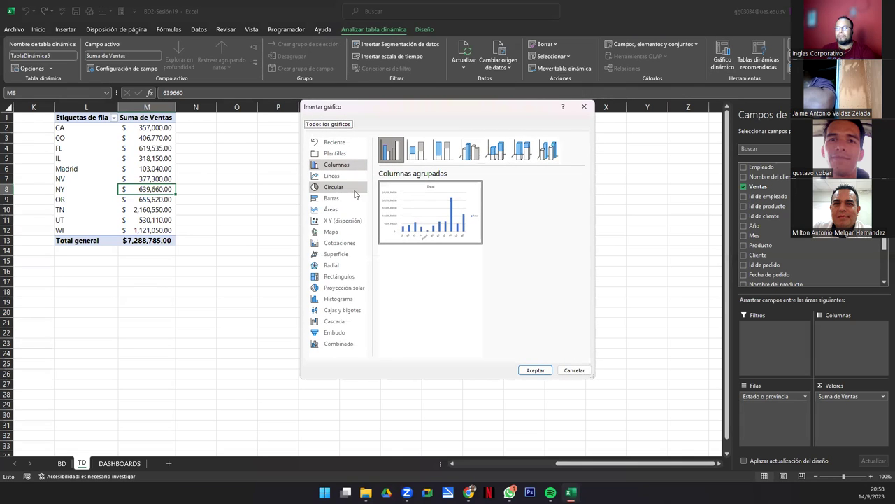
pyautogui.click(331, 198)
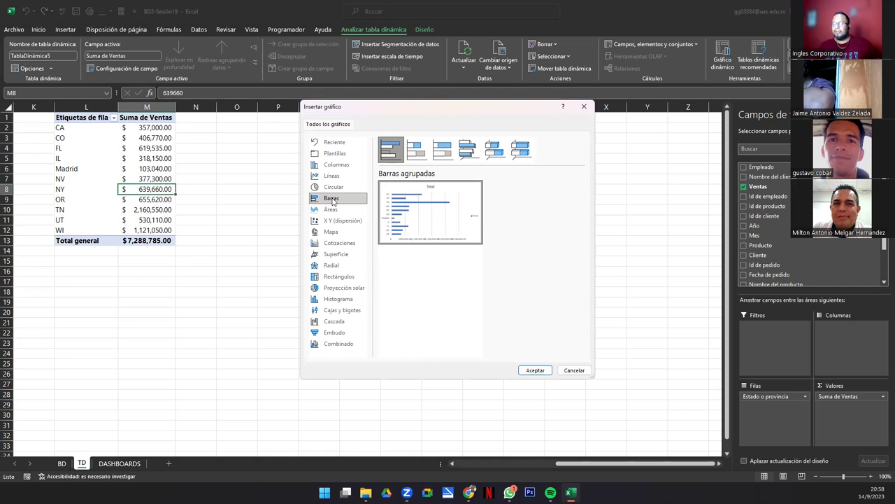
pyautogui.click(535, 370)
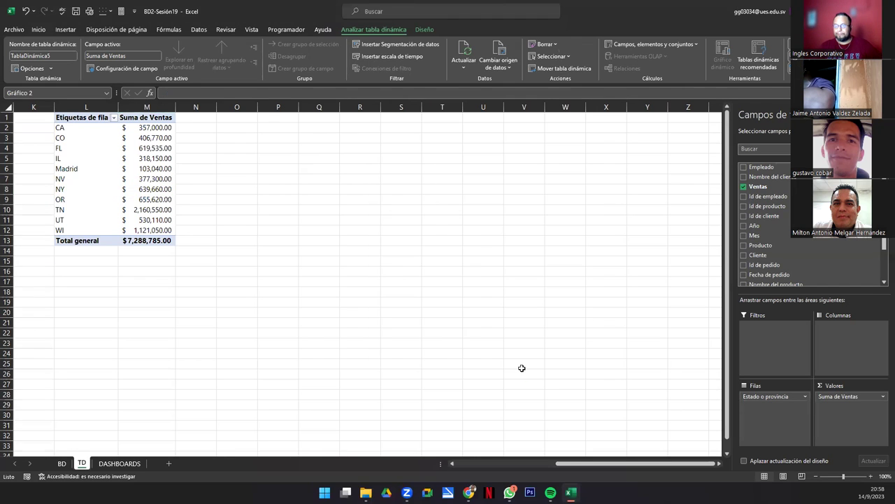
pyautogui.moveTo(315, 231); pyautogui.dragTo(258, 216)
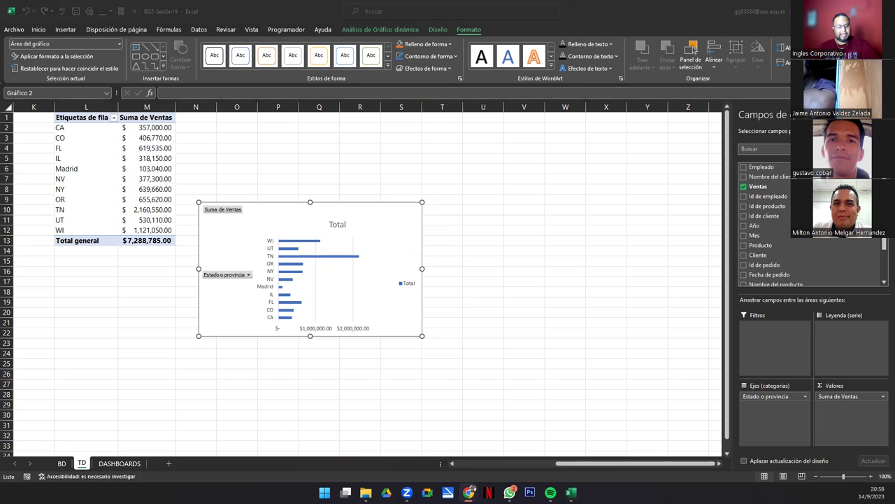
# Step: Move the state sales chart to the DASHBOARDS sheet below Ventas totales, resizing it to span columns A to C down to row 25
pyautogui.click(273, 216)
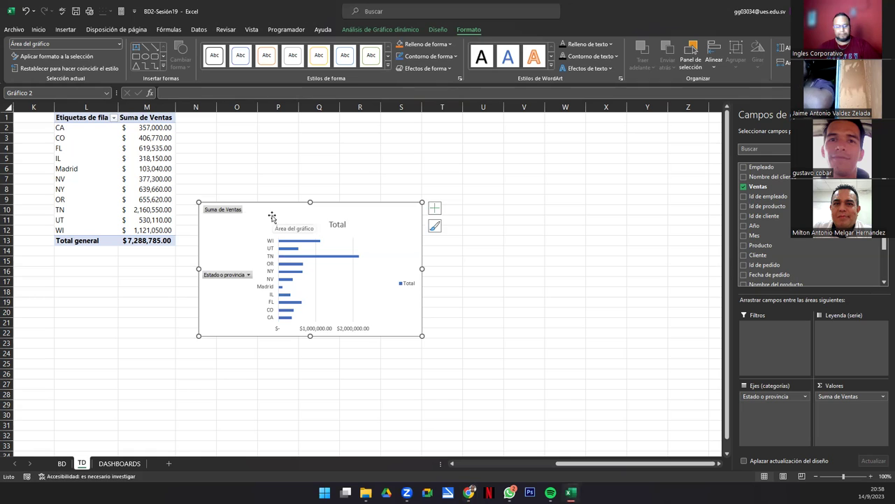
pyautogui.press('Delete')
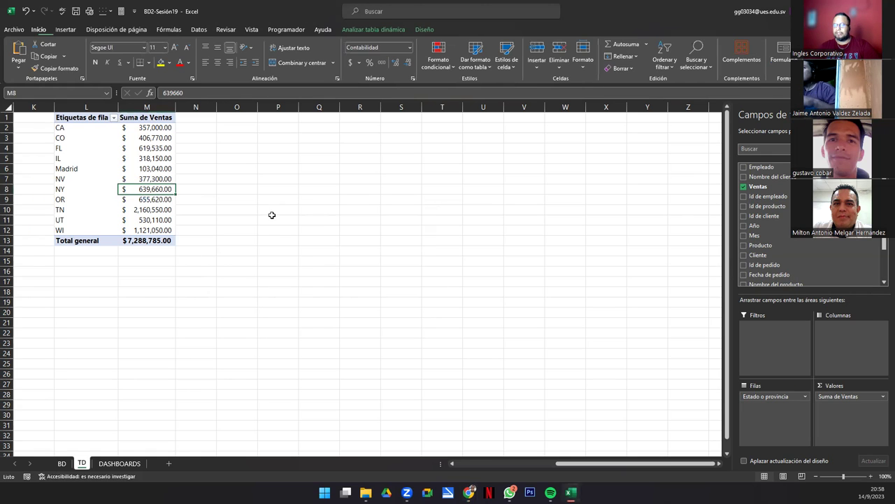
pyautogui.click(118, 463)
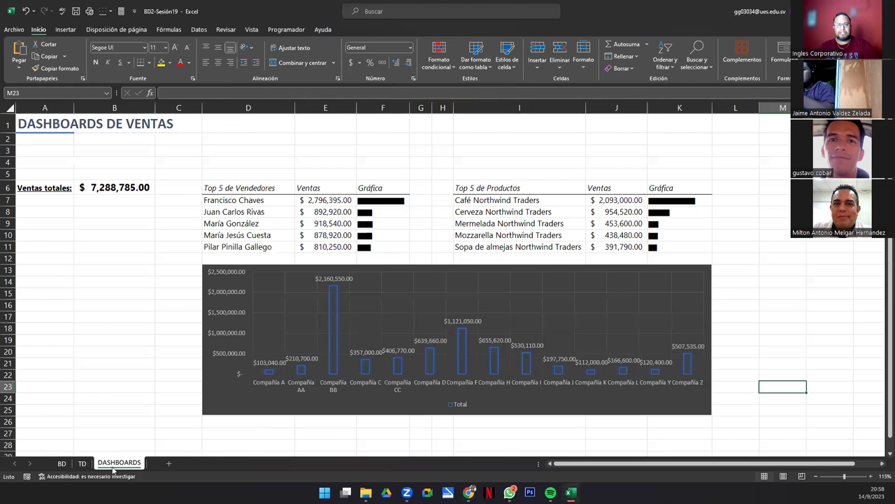
pyautogui.click(32, 203)
pyautogui.hotkey('ctrl', 'v')
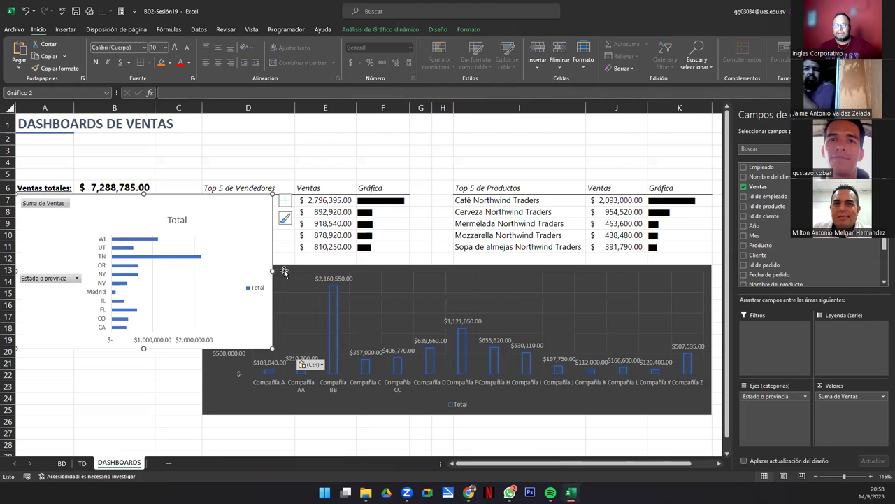
pyautogui.moveTo(266, 270); pyautogui.dragTo(198, 279)
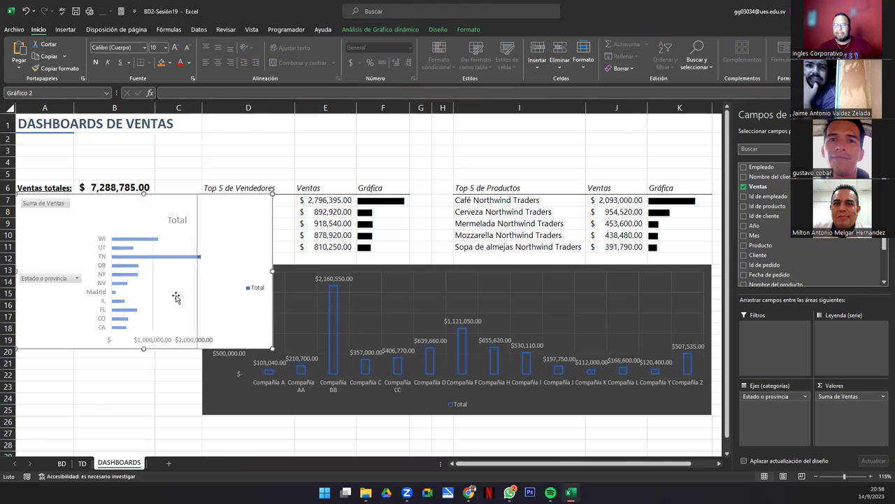
pyautogui.moveTo(102, 397); pyautogui.dragTo(103, 417)
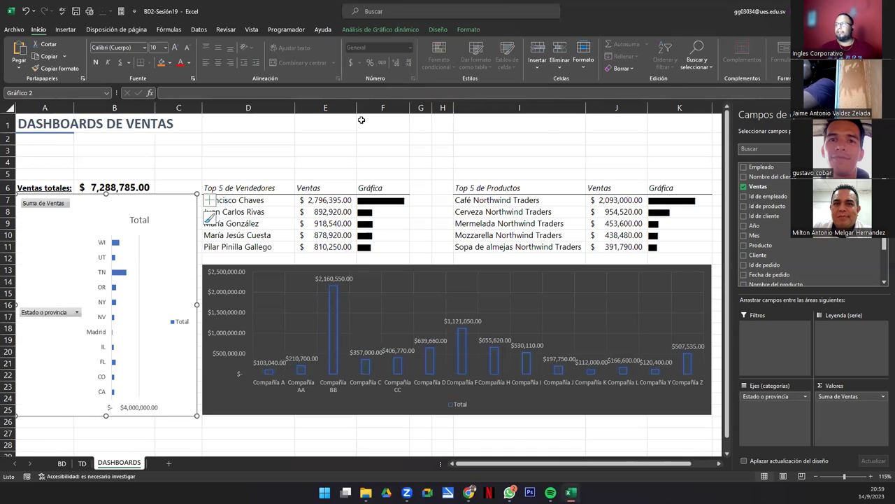
# Step: Hide the pivot field list and the state sales chart's field buttons, and delete the chart title
pyautogui.click(443, 32)
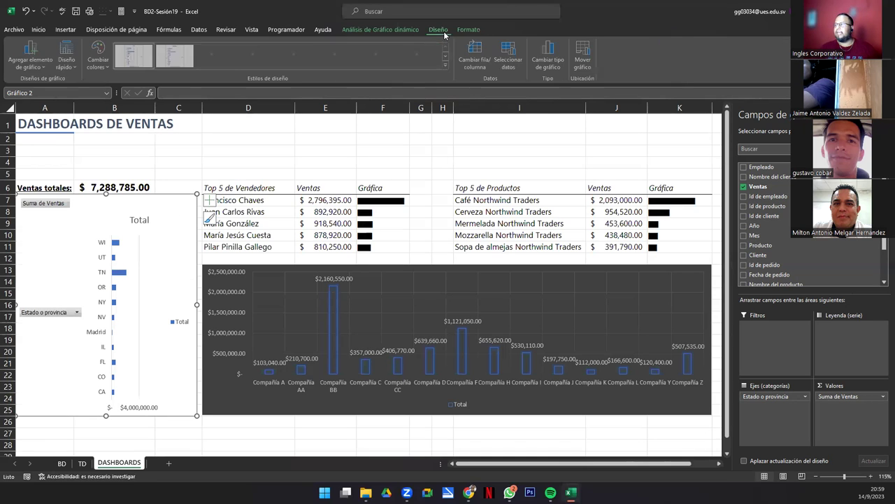
pyautogui.click(404, 35)
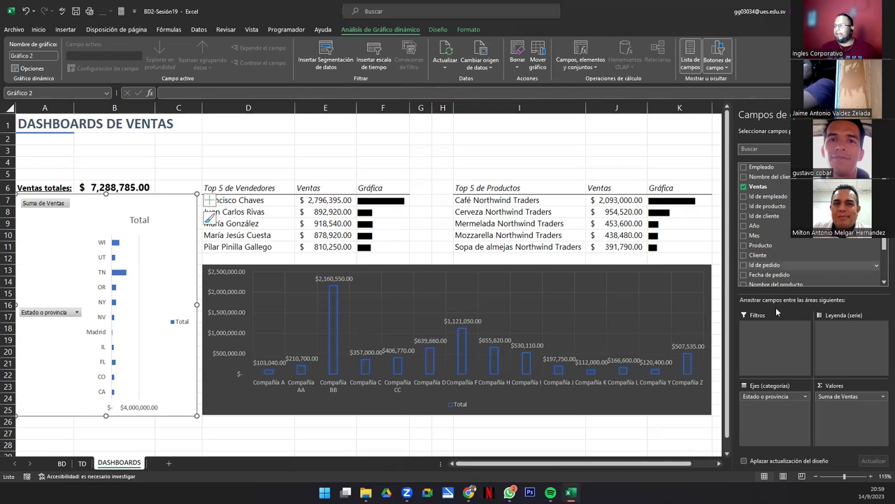
pyautogui.click(691, 61)
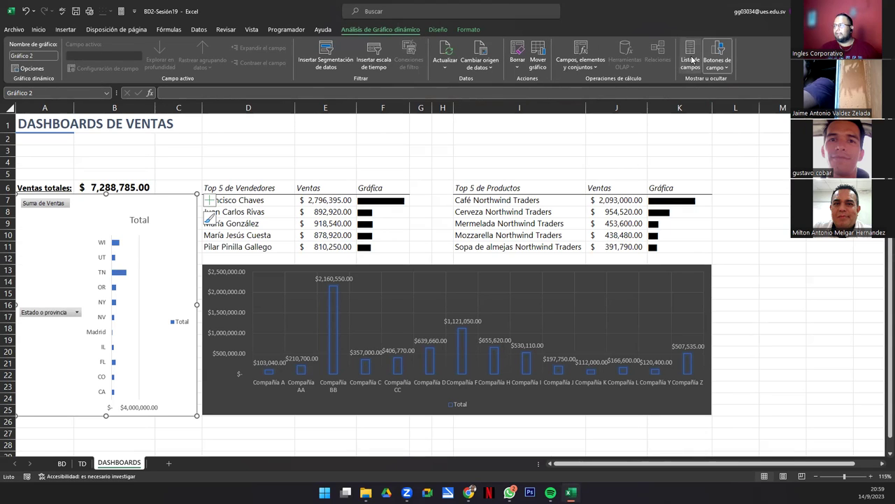
pyautogui.click(719, 50)
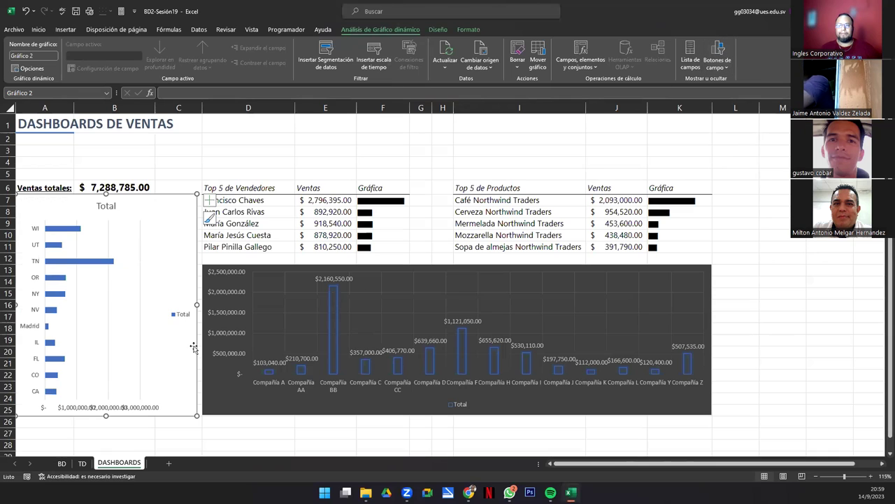
pyautogui.click(106, 207)
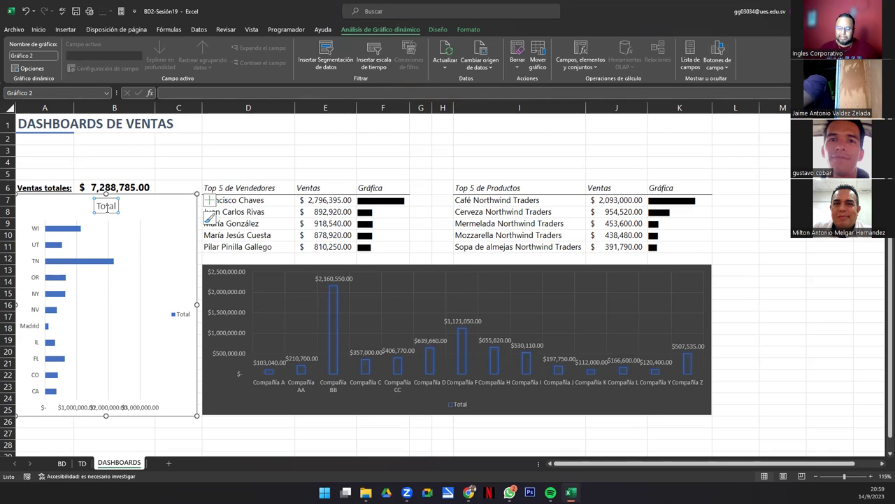
pyautogui.press('Delete')
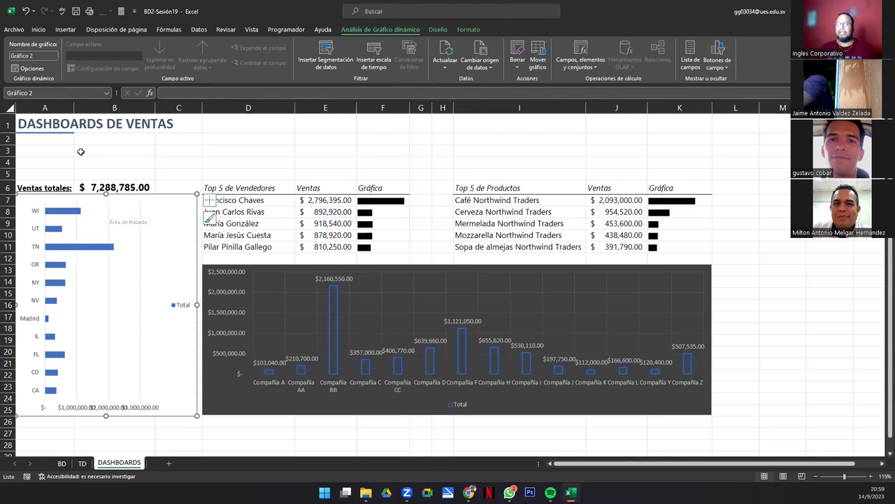
# Step: Apply the dark chart style with outlined bars to the state sales chart, matching the customer sales chart
pyautogui.click(439, 30)
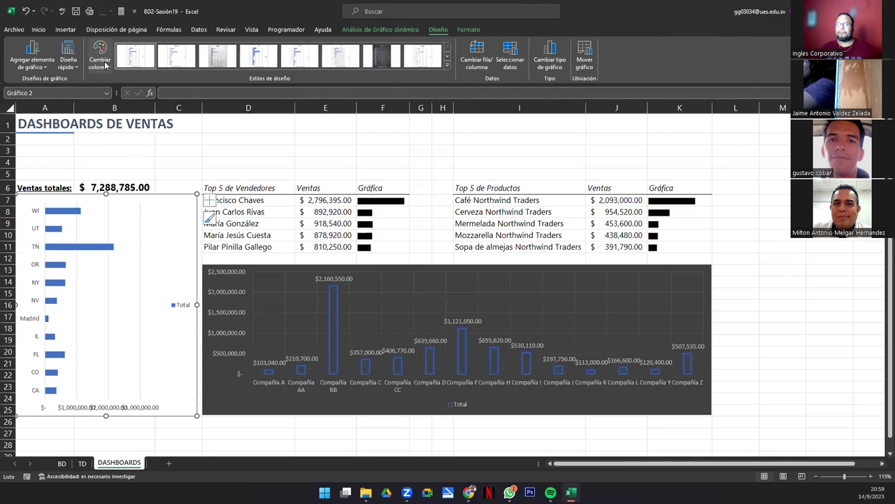
pyautogui.click(68, 64)
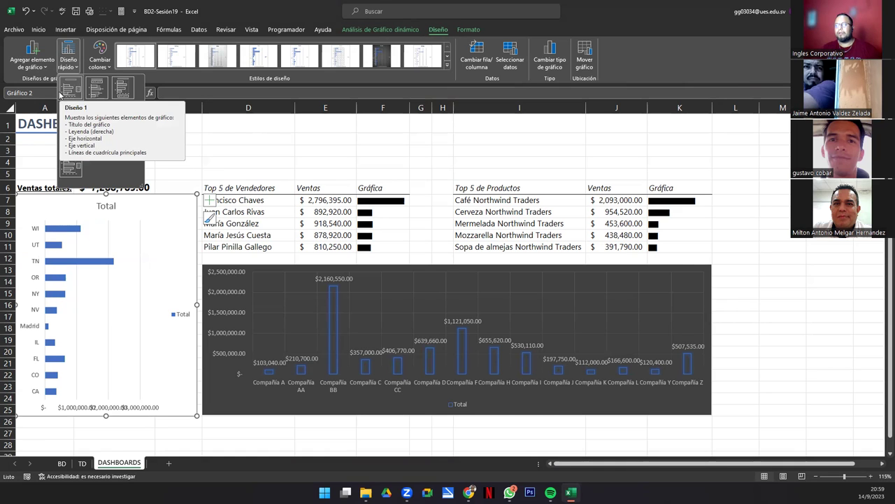
pyautogui.click(449, 66)
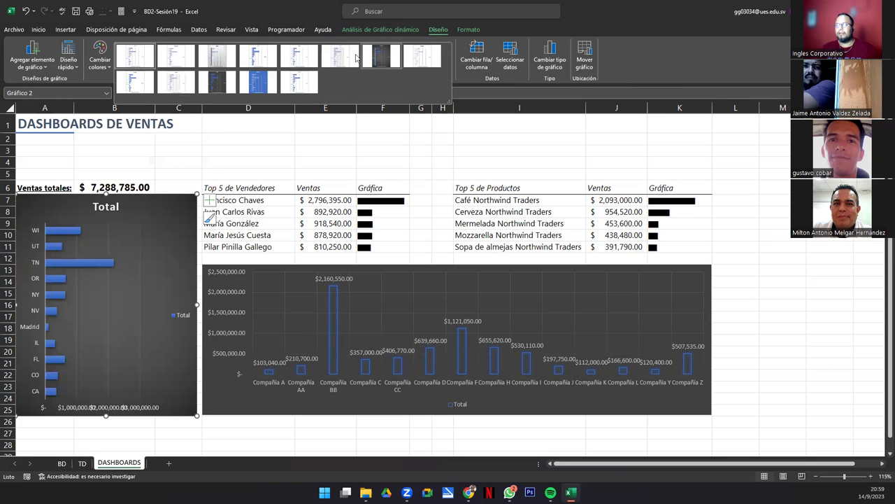
pyautogui.click(223, 83)
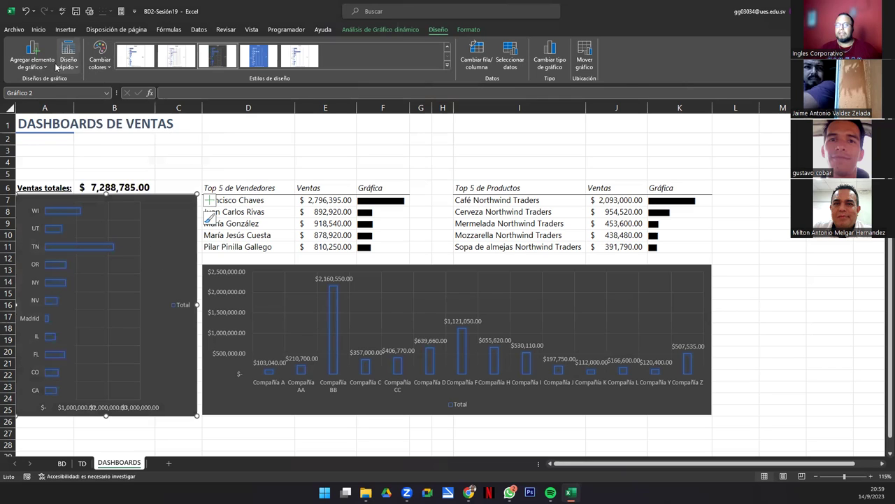
# Step: Add data labels to the state sales chart at the outside end (Extremo externo) of the bars
pyautogui.click(32, 64)
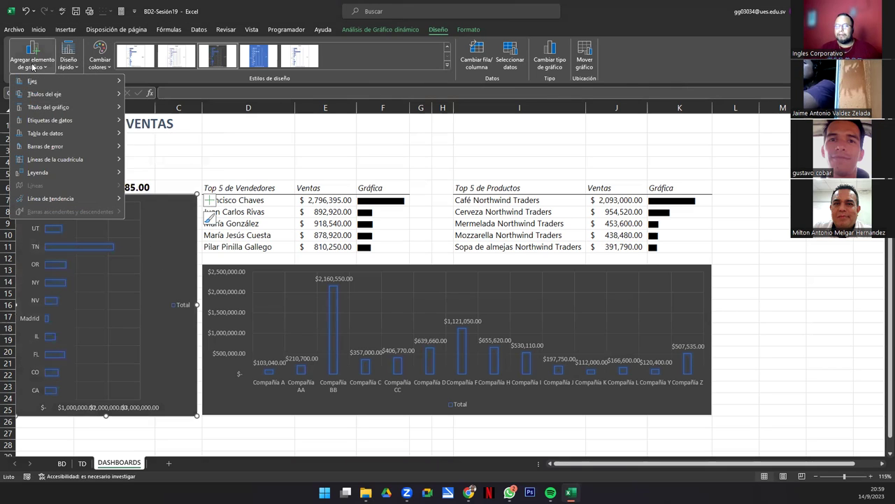
pyautogui.moveTo(96, 122)
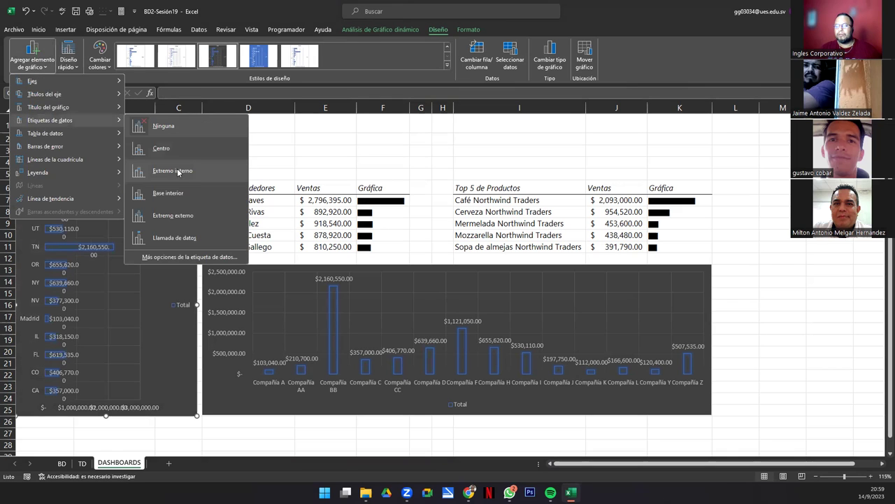
pyautogui.click(184, 217)
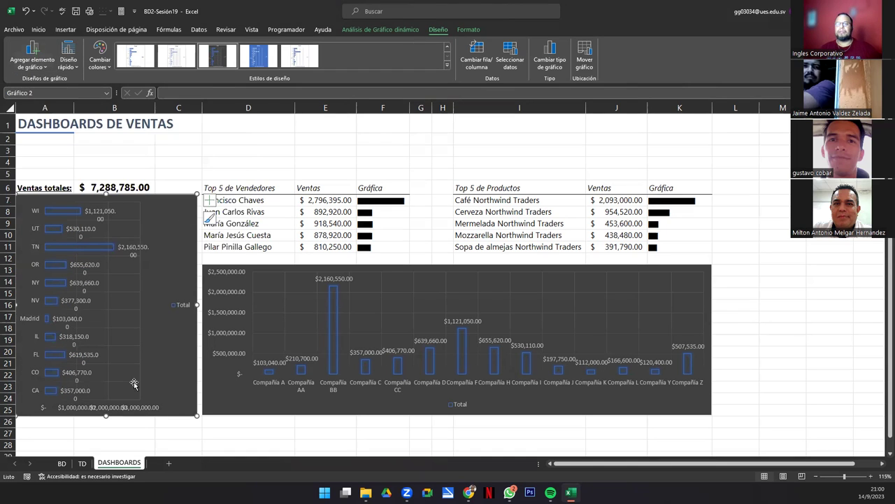
# Step: Remove the legend from the state sales chart by setting it to Ninguna
pyautogui.click(183, 307)
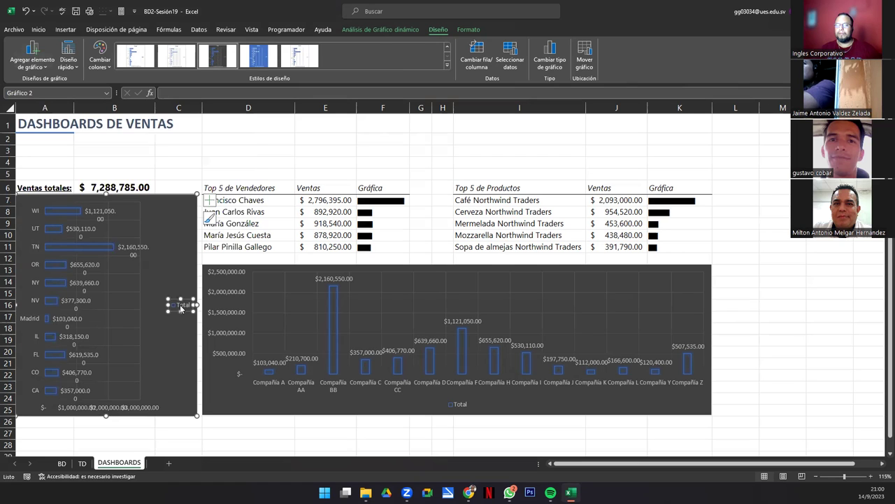
pyautogui.click(163, 247)
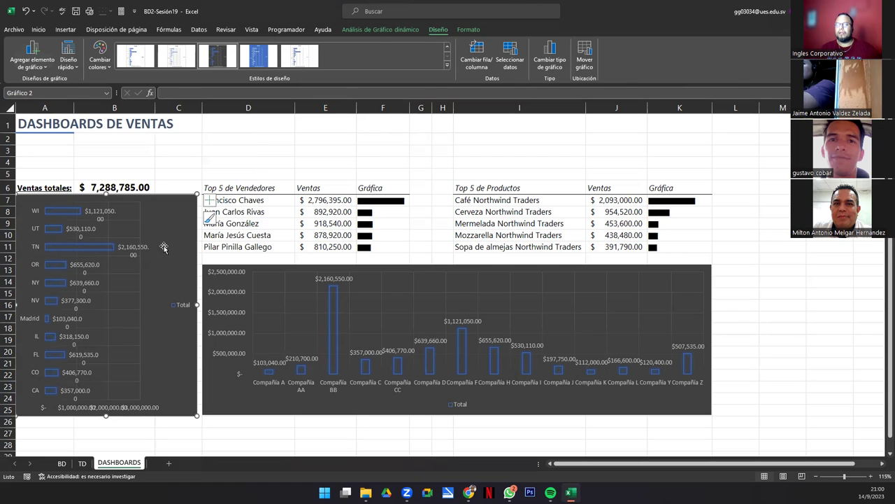
pyautogui.click(35, 63)
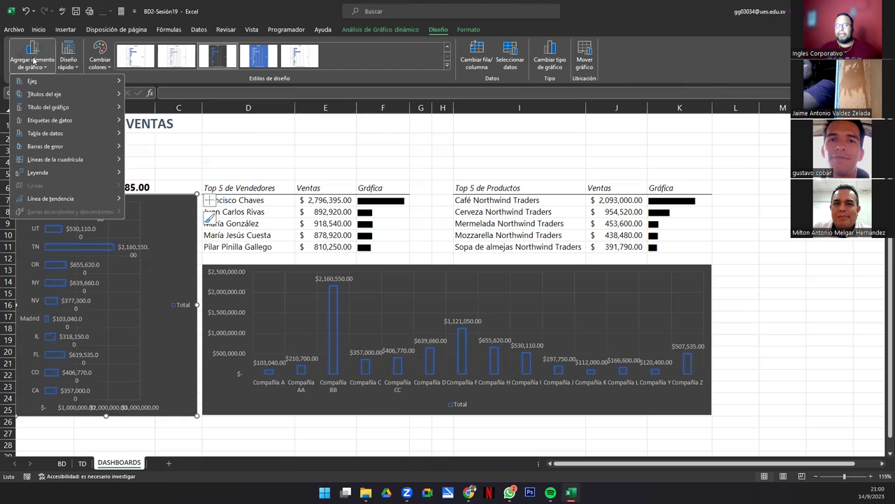
pyautogui.moveTo(84, 174)
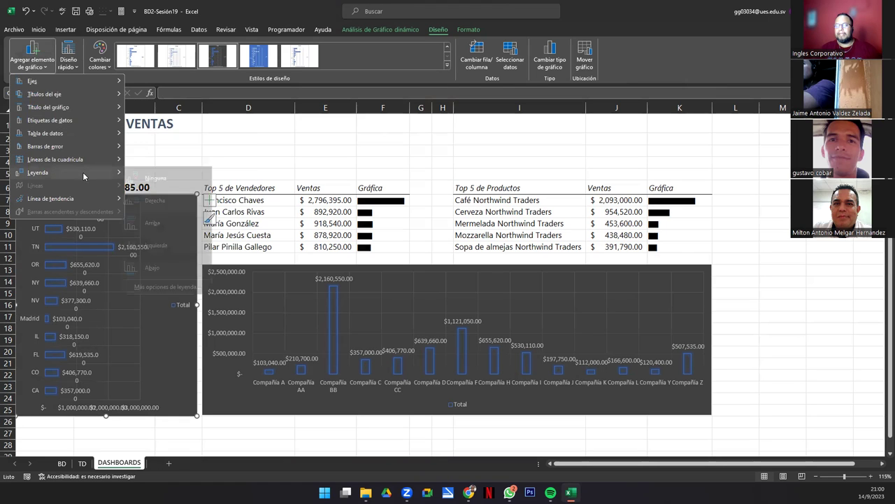
pyautogui.click(172, 177)
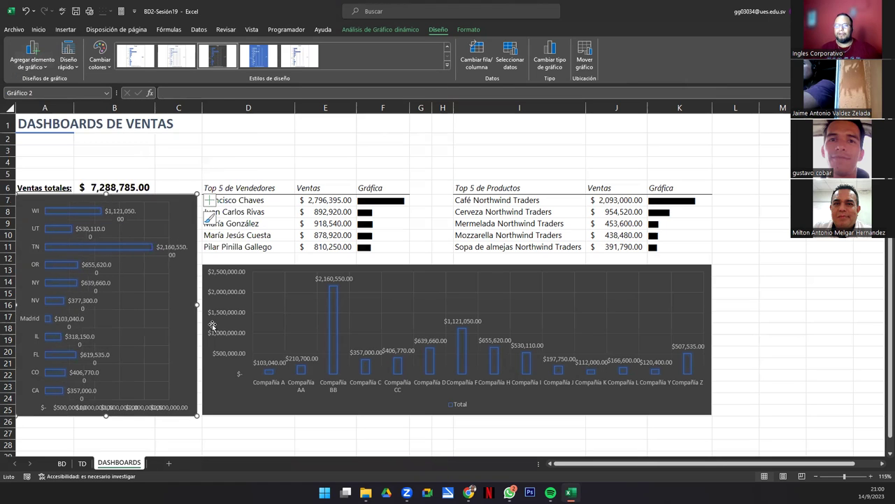
# Step: Remove the legend from the customer sales column chart by setting it to Ninguna
pyautogui.click(521, 403)
pyautogui.click(36, 60)
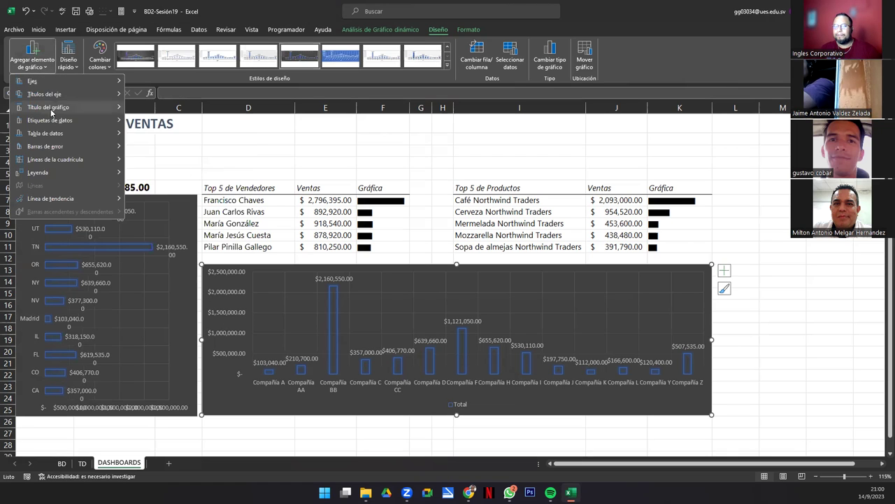
pyautogui.moveTo(100, 173)
pyautogui.click(143, 179)
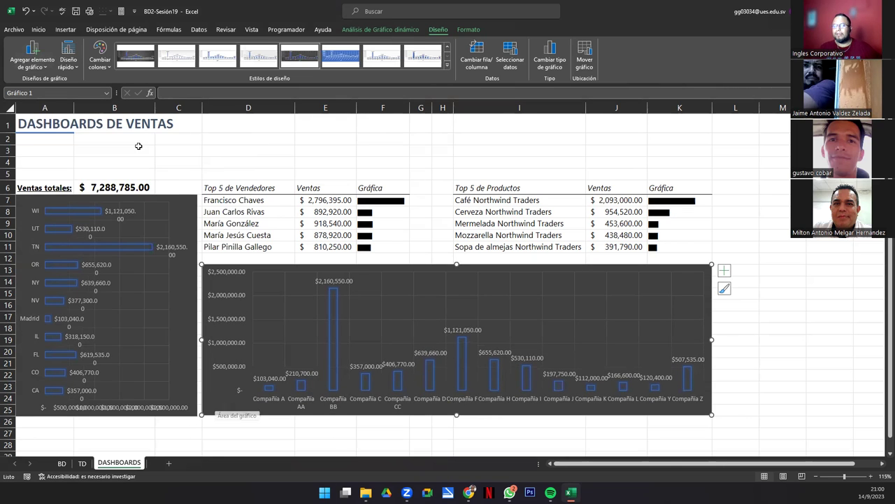
# Step: Hide the primary vertical axis of the customer sales chart and deselect the chart
pyautogui.click(40, 60)
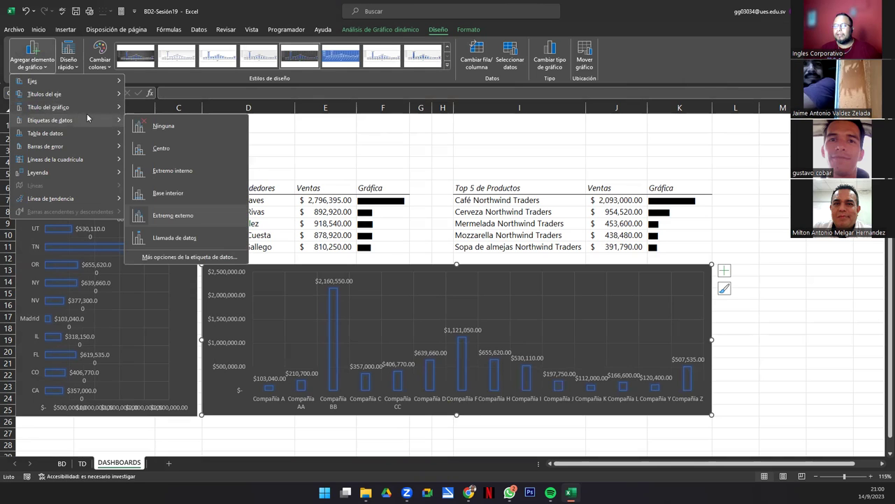
pyautogui.moveTo(84, 107)
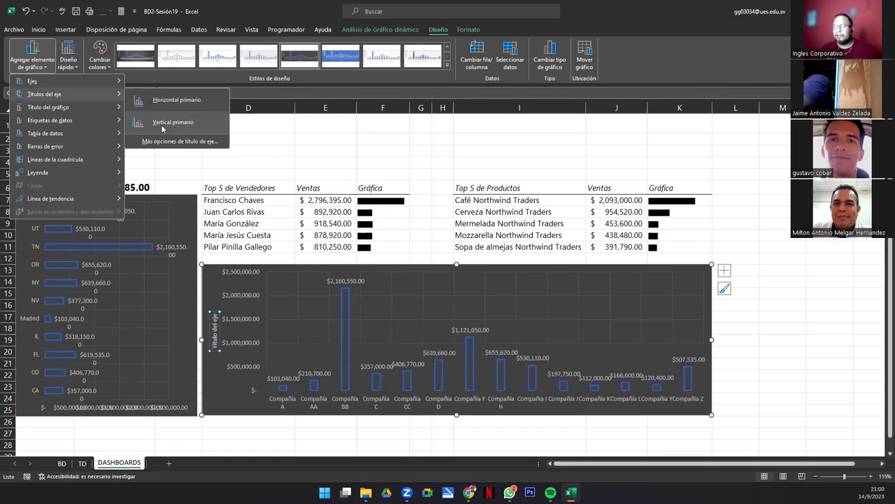
pyautogui.moveTo(118, 86)
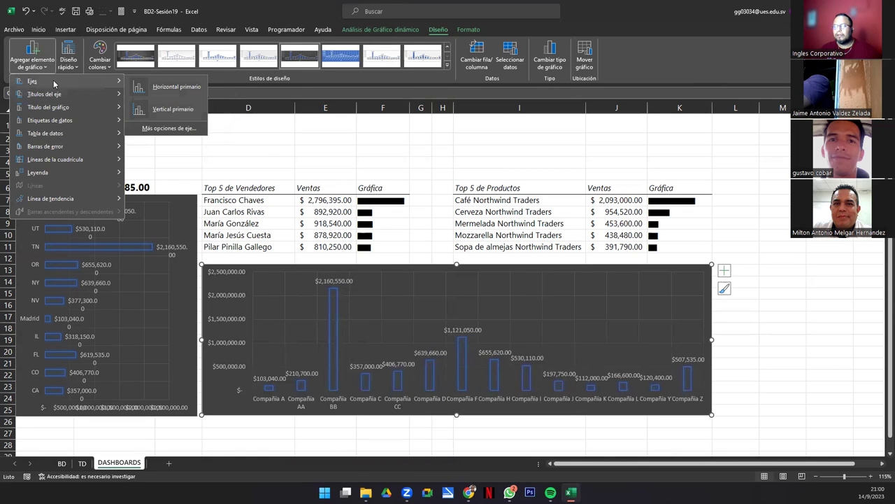
pyautogui.click(155, 109)
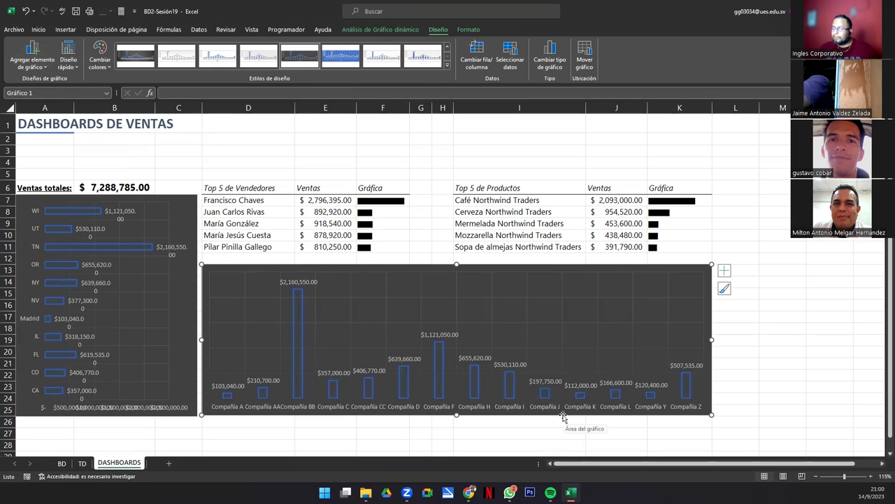
pyautogui.click(238, 272)
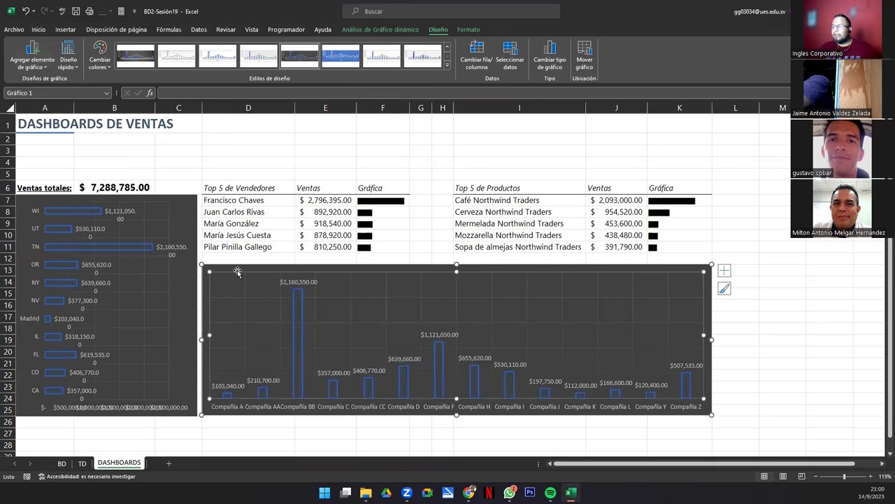
pyautogui.click(234, 172)
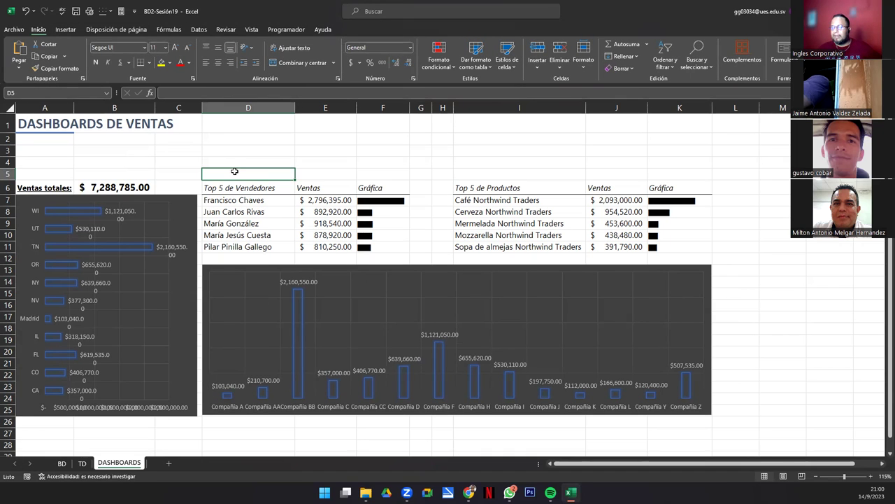
# Step: Change the state sales chart's colour scheme to a gold monochromatic palette
pyautogui.click(42, 223)
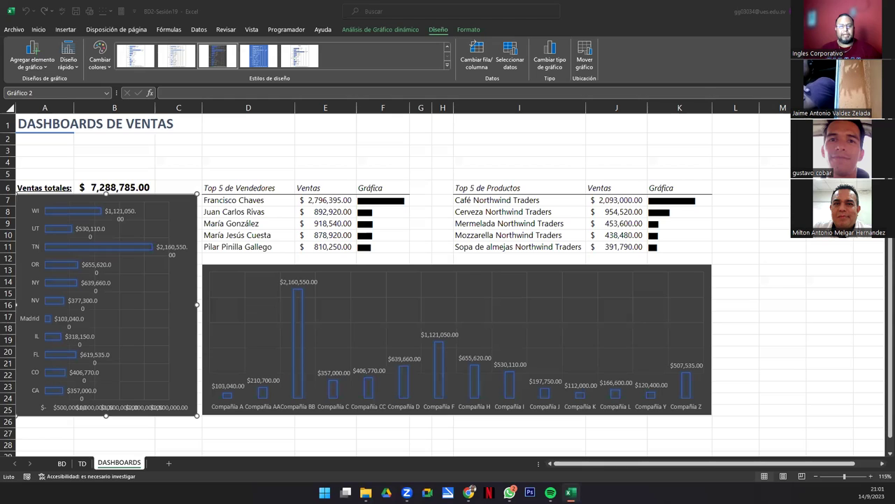
pyautogui.click(187, 294)
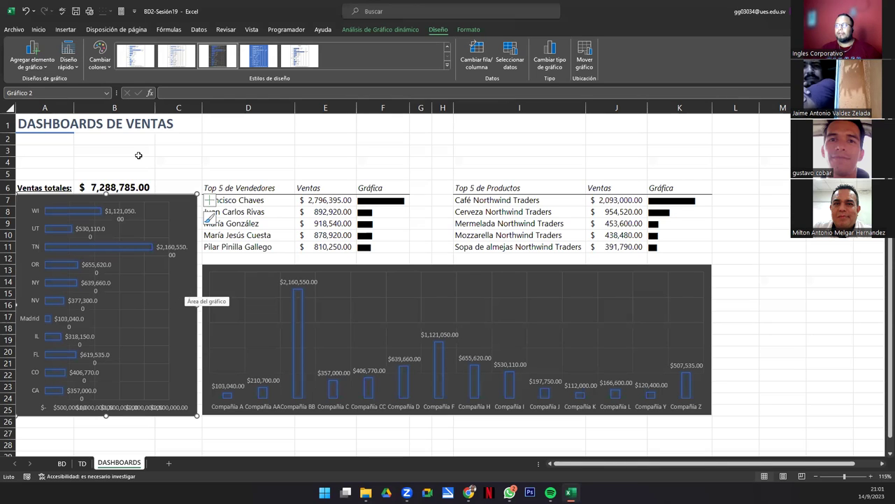
pyautogui.click(100, 57)
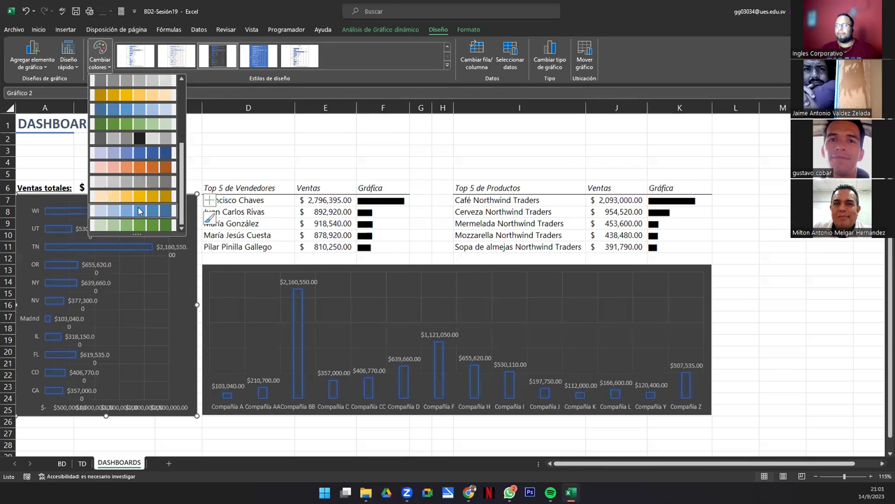
pyautogui.click(137, 210)
# Step: Change the customer sales chart's colour scheme to a green monochromatic palette
pyautogui.click(360, 284)
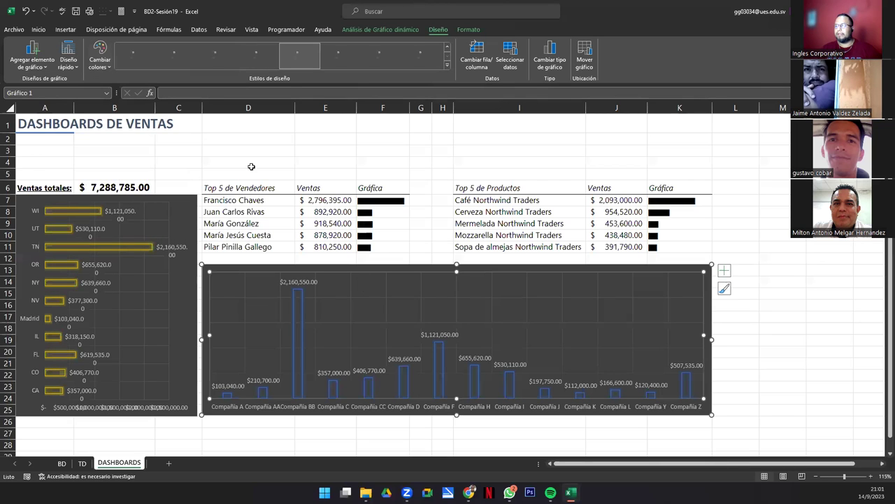
pyautogui.click(100, 60)
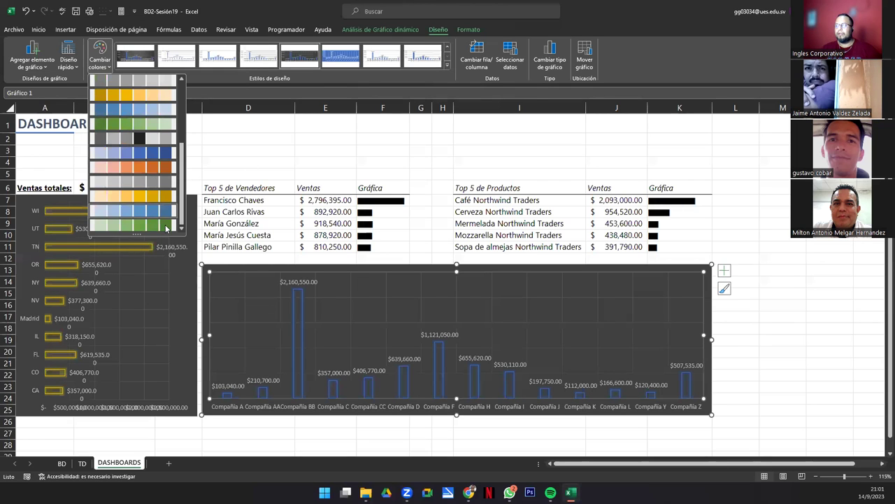
pyautogui.click(136, 222)
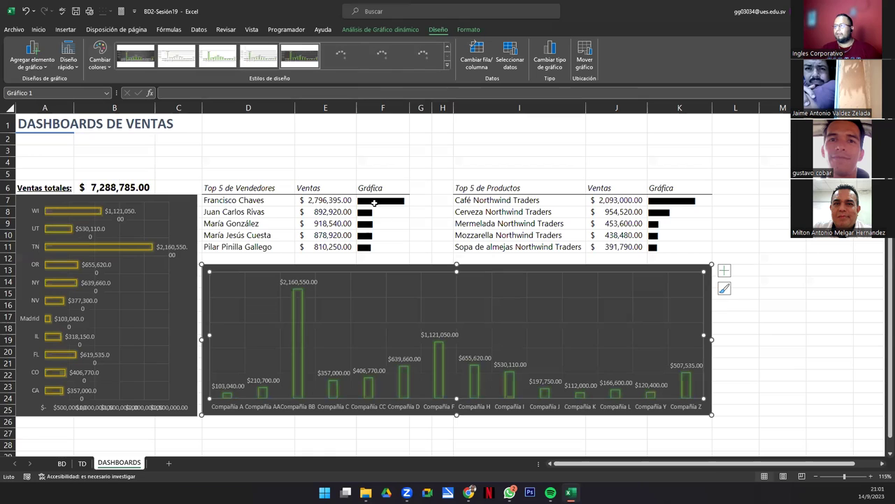
# Step: Set the font colour of the in-cell bars in F7:F11 and K7:K11 to the standard purple
pyautogui.moveTo(376, 201); pyautogui.dragTo(375, 246)
pyautogui.moveTo(674, 202); pyautogui.dragTo(674, 247)
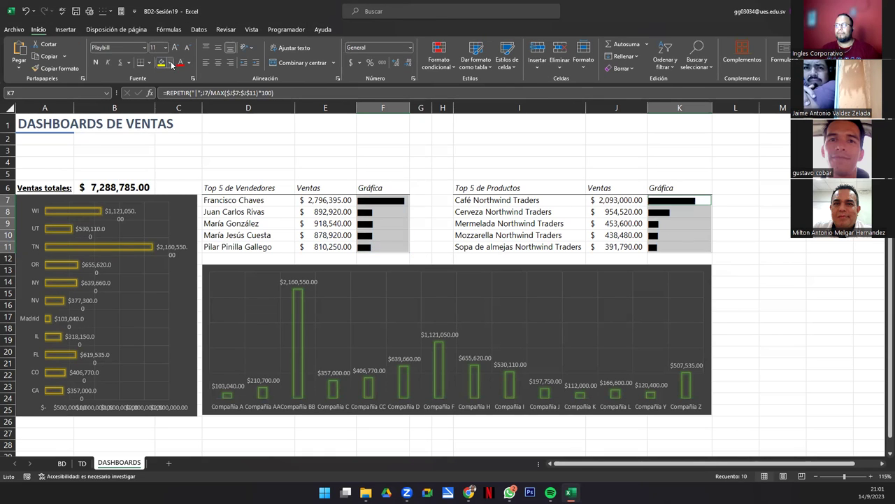
pyautogui.click(189, 63)
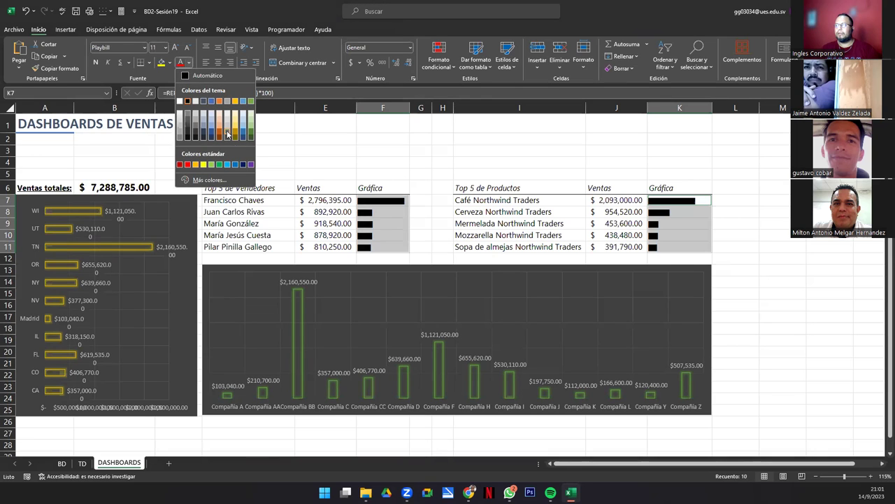
pyautogui.click(249, 165)
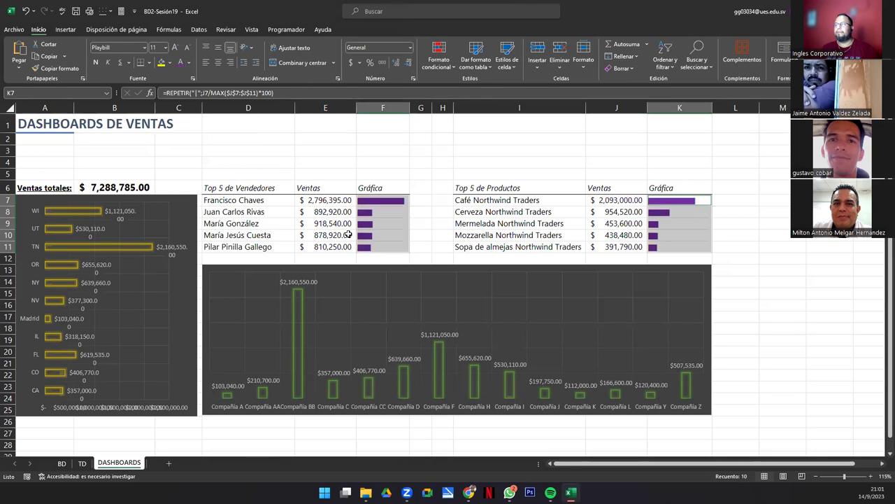
pyautogui.click(348, 235)
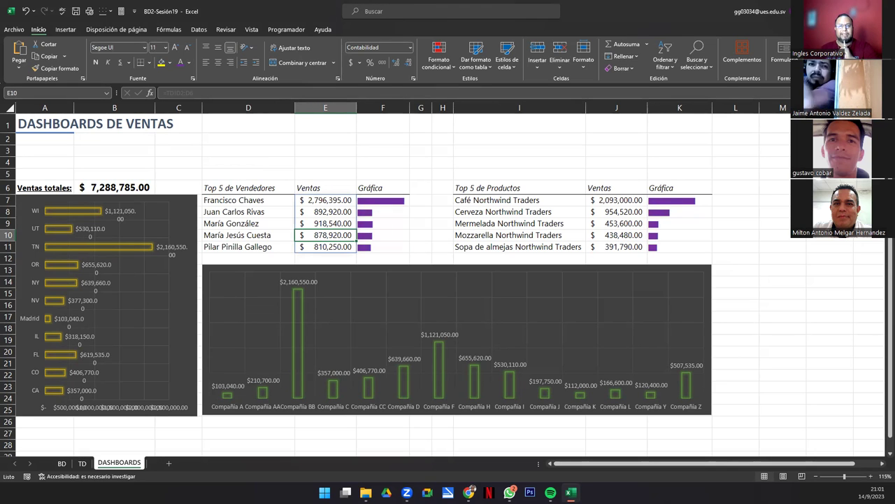
pyautogui.click(251, 151)
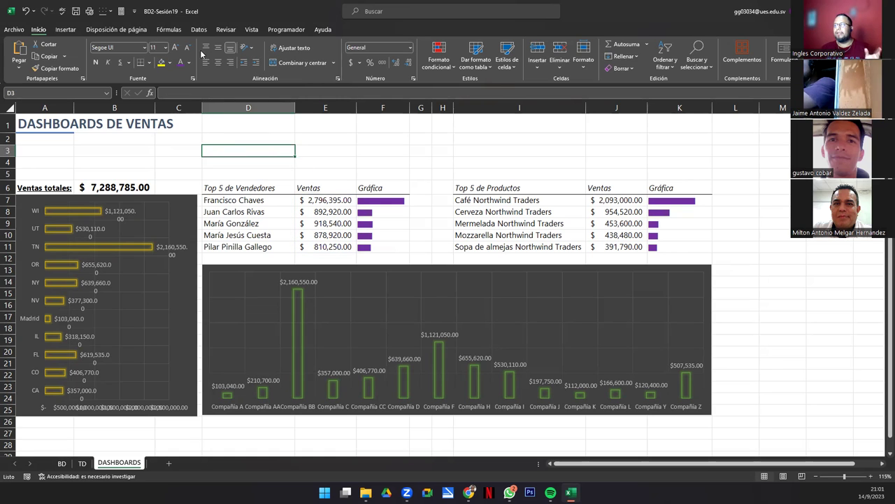
# Step: Insert slicers for the Año and Mes fields from the state sales chart
pyautogui.click(180, 210)
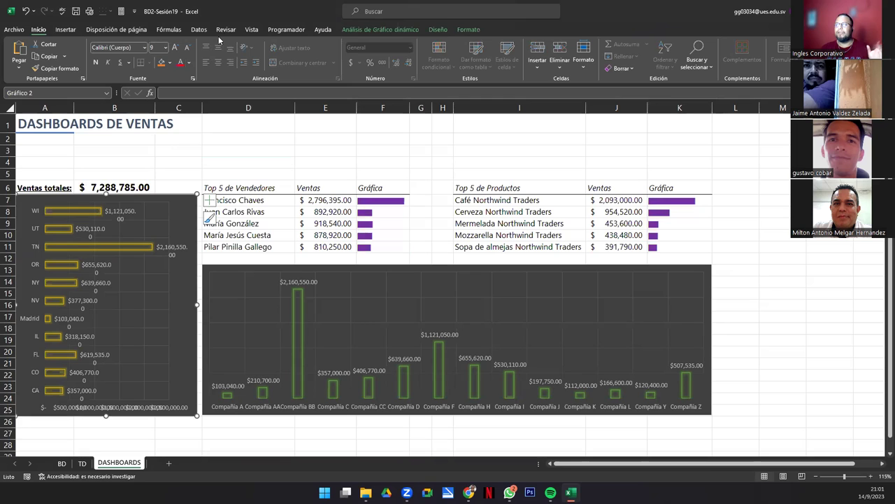
pyautogui.click(367, 29)
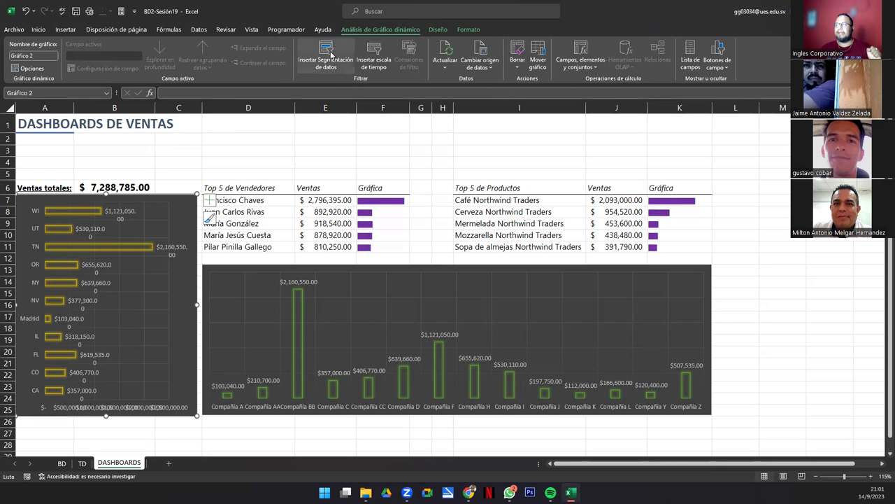
pyautogui.click(326, 53)
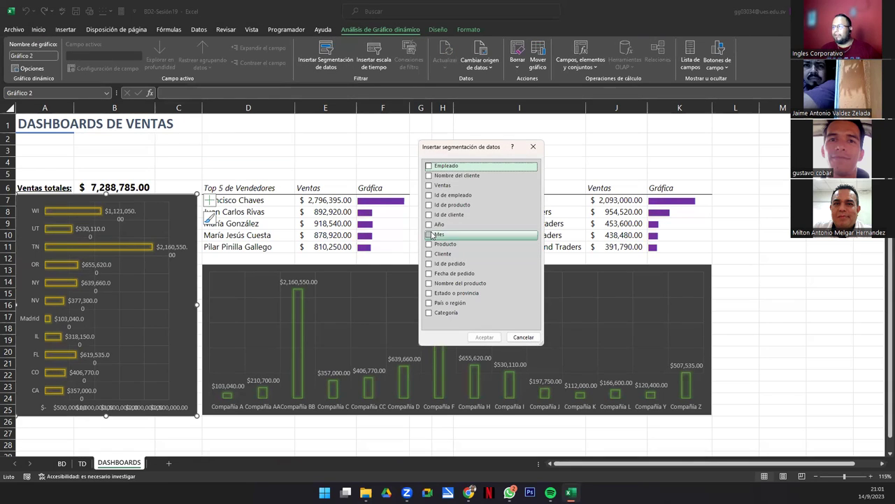
pyautogui.click(429, 225)
pyautogui.click(428, 235)
pyautogui.click(479, 339)
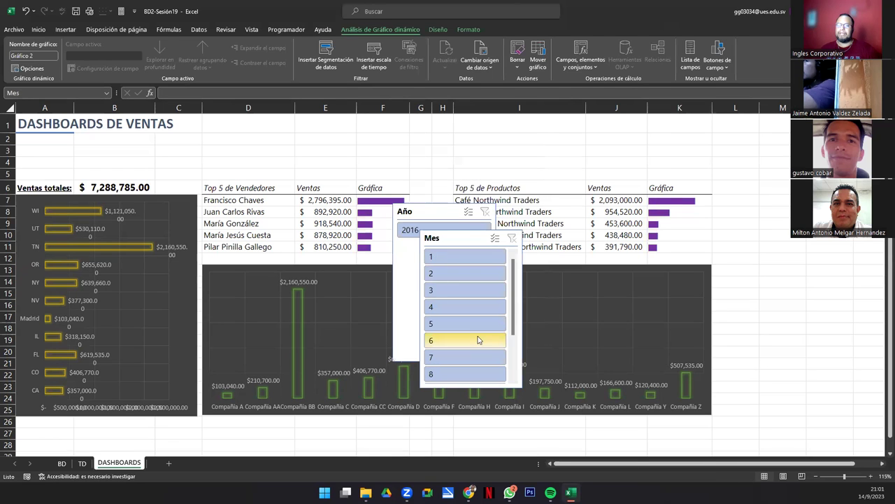
# Step: Place the Año slicer directly below the dashboard title and shorten it to about 2.1 cm high
pyautogui.moveTo(433, 208); pyautogui.dragTo(65, 143)
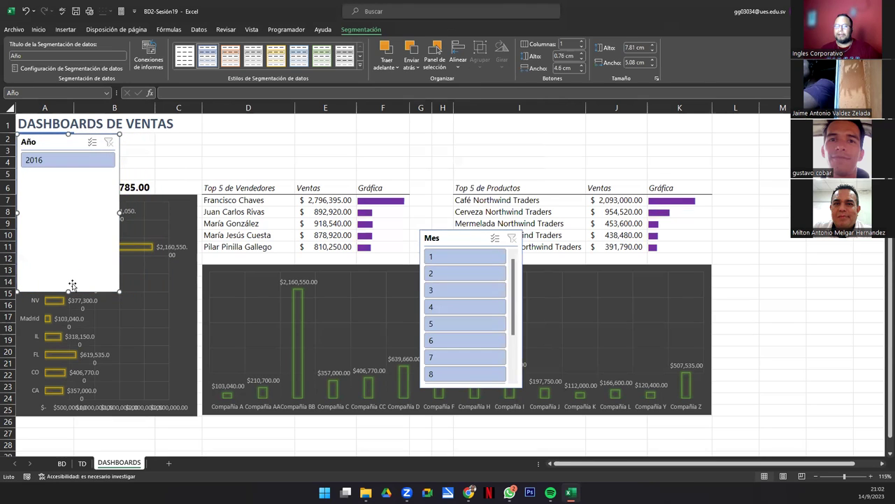
pyautogui.click(65, 206)
pyautogui.moveTo(69, 180); pyautogui.dragTo(68, 177)
# Step: Lay out the Mes slicer beside the Año slicer in 12 columns, about 28.6 cm wide and 2.2 cm high
pyautogui.moveTo(472, 241); pyautogui.dragTo(183, 141)
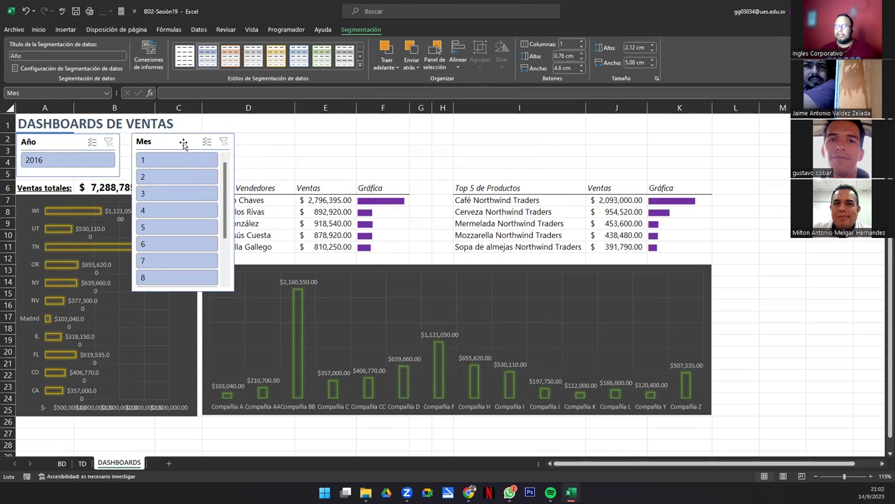
pyautogui.moveTo(234, 213); pyautogui.dragTo(712, 201)
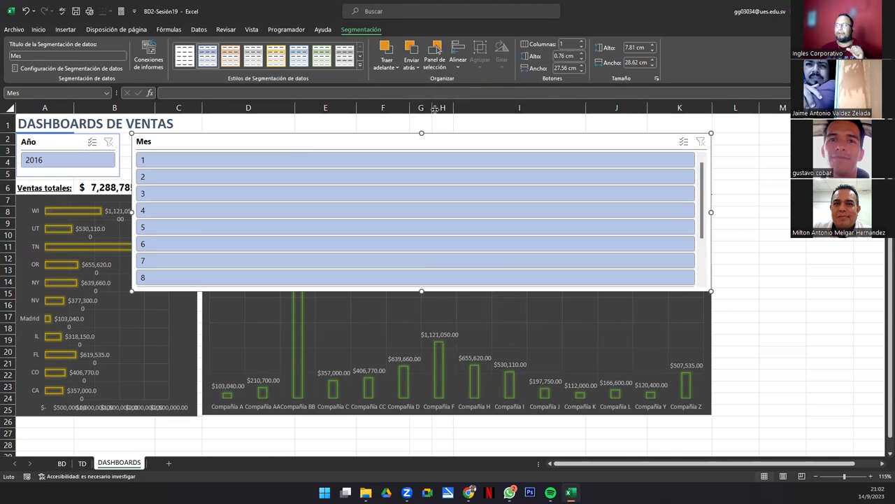
pyautogui.click(567, 44)
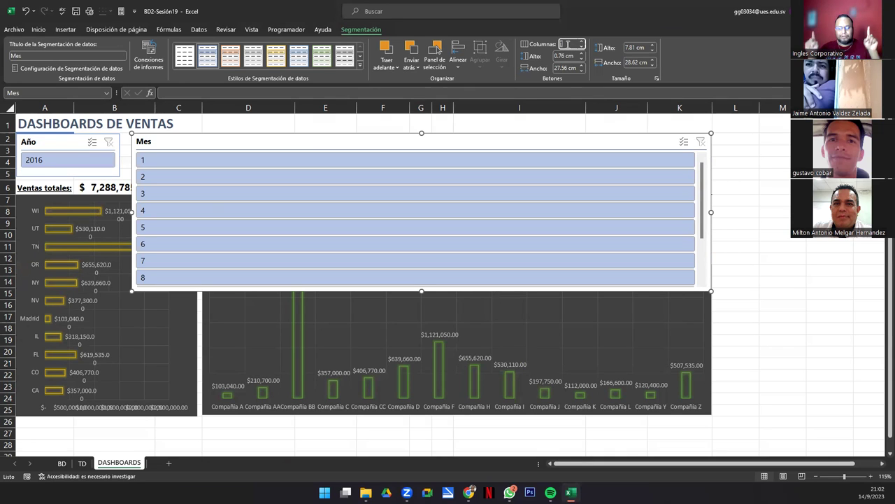
pyautogui.write('12')
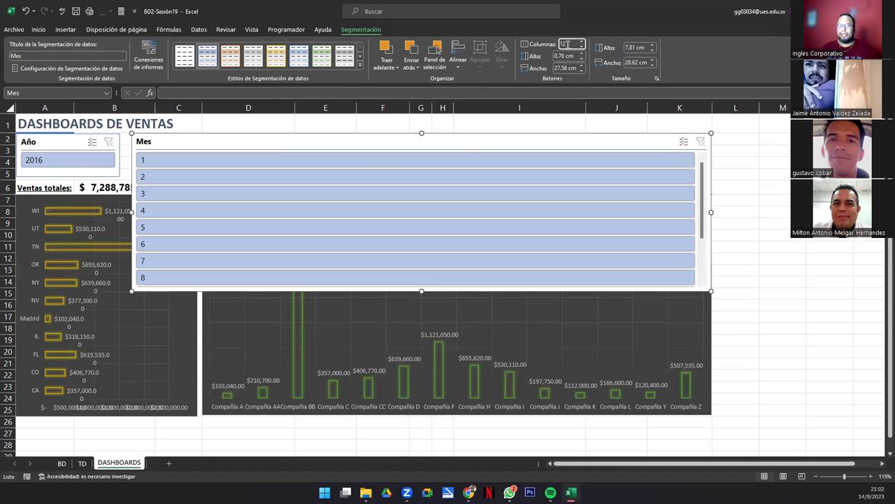
pyautogui.press('Return')
pyautogui.moveTo(423, 289); pyautogui.dragTo(394, 177)
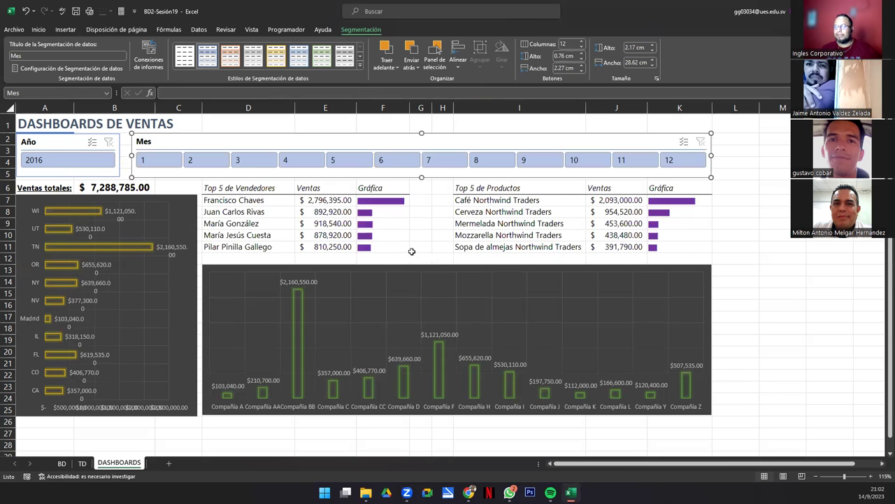
# Step: Apply the dark blue slicer style to both the Año and Mes slicers
pyautogui.keyDown('ctrl'); pyautogui.click(65, 146); pyautogui.keyUp('ctrl')
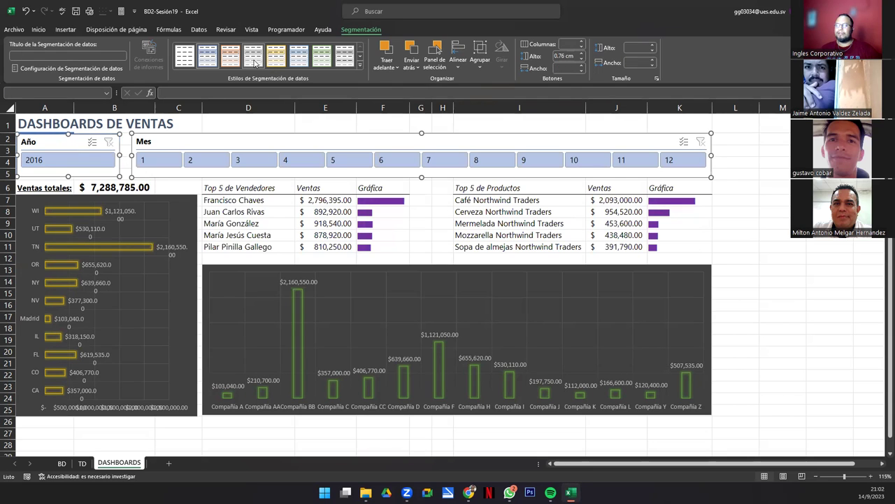
pyautogui.click(254, 56)
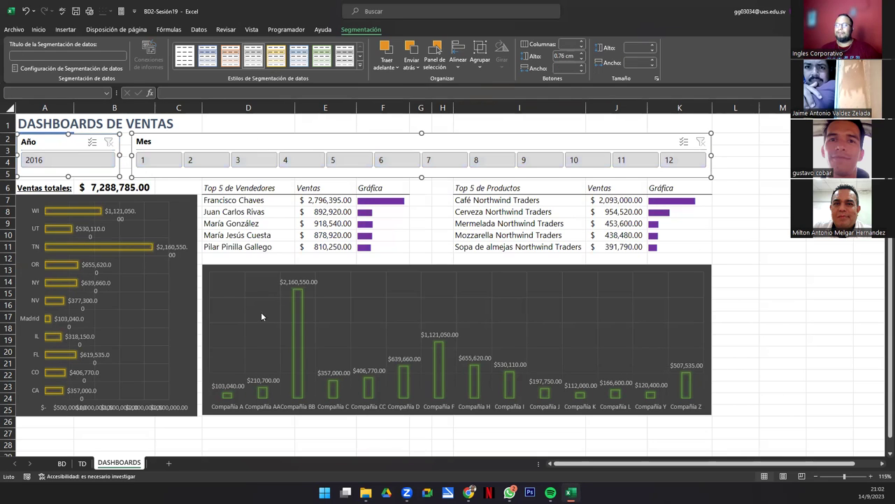
pyautogui.click(299, 56)
pyautogui.click(326, 63)
pyautogui.click(359, 65)
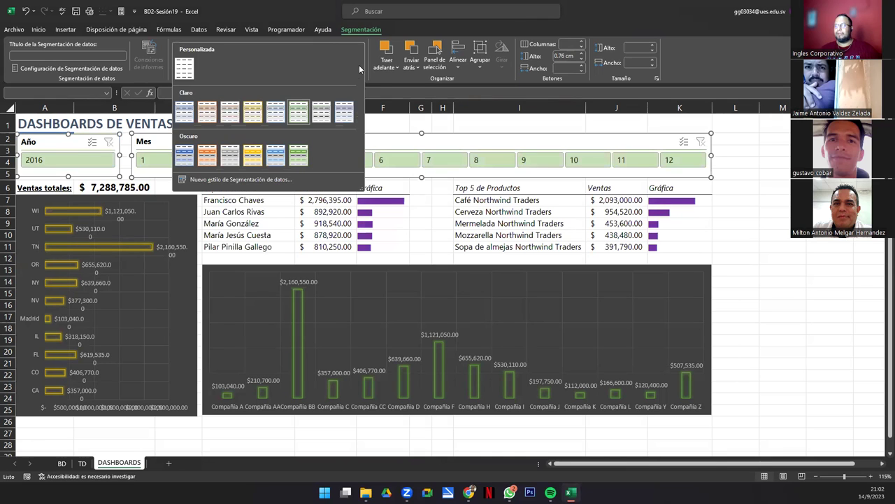
pyautogui.click(181, 156)
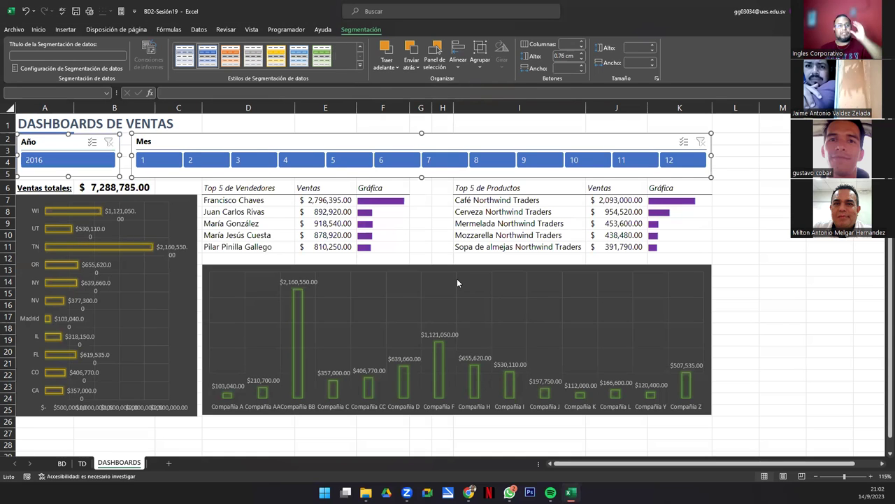
# Step: Connect the Año slicer to the pivot tables TablaDinámica1 through TablaDinámica5
pyautogui.click(168, 145)
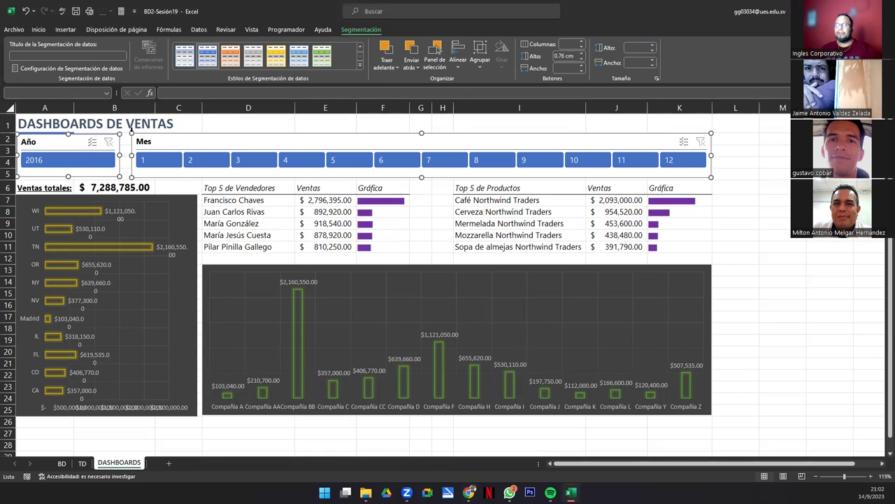
pyautogui.click(63, 142)
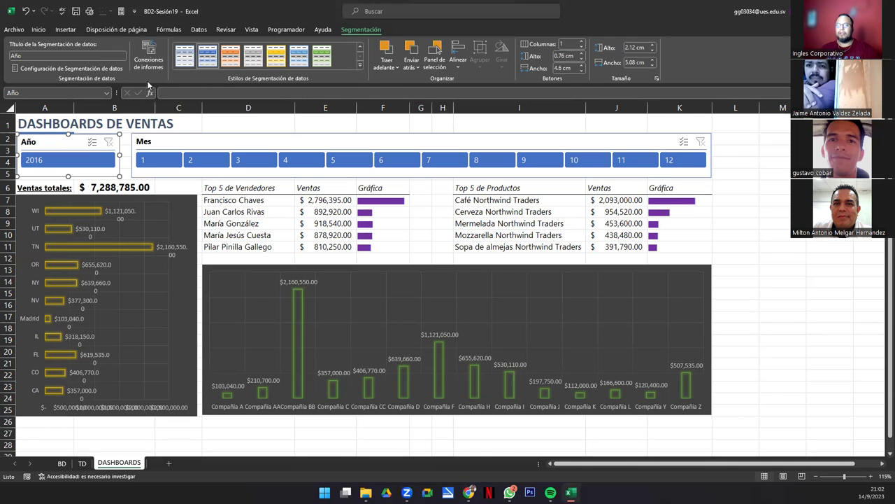
pyautogui.click(149, 56)
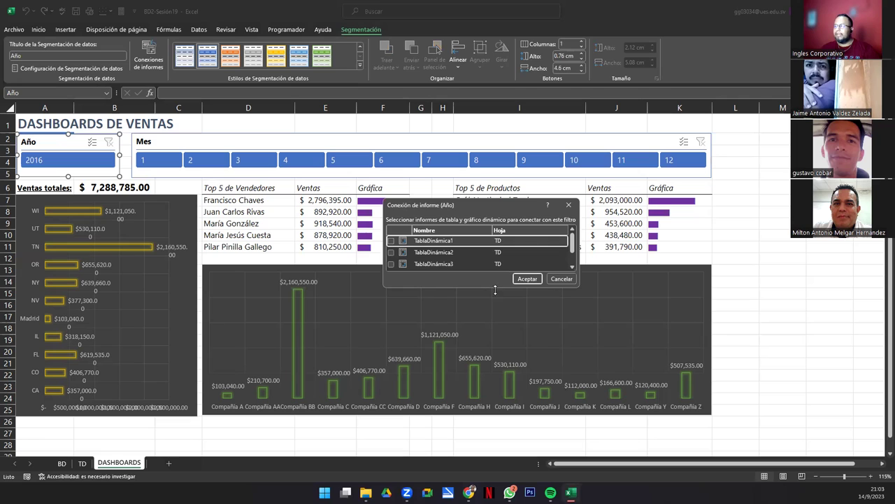
pyautogui.moveTo(492, 287); pyautogui.dragTo(489, 336)
pyautogui.click(392, 286)
pyautogui.click(391, 275)
pyautogui.click(391, 264)
pyautogui.click(391, 251)
pyautogui.click(391, 241)
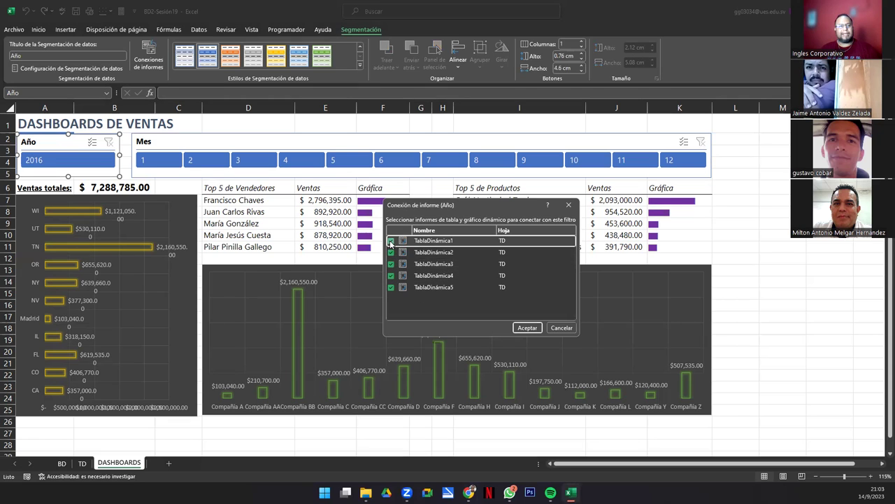
pyautogui.click(528, 327)
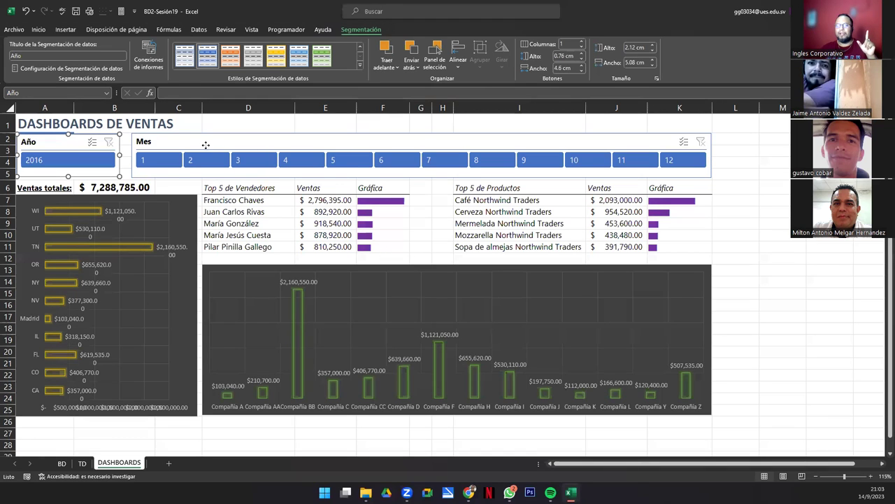
# Step: Connect the Mes slicer to the pivot tables TablaDinámica1 through TablaDinámica5
pyautogui.click(205, 144)
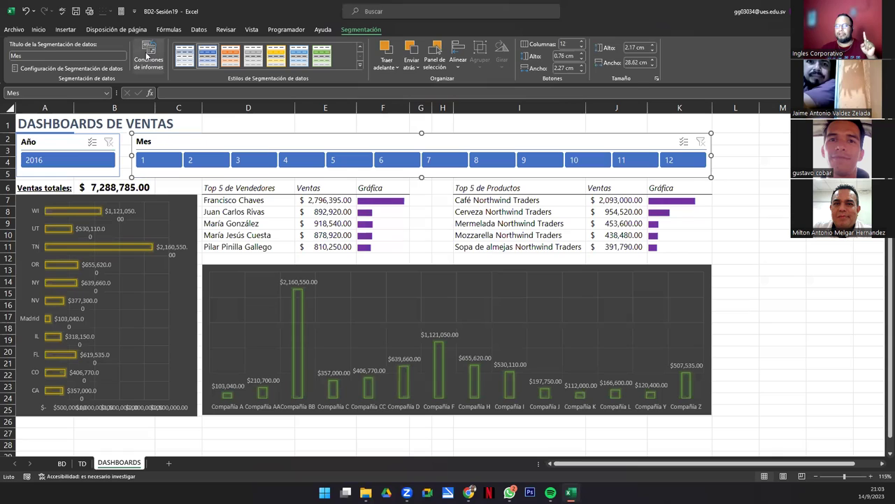
pyautogui.click(148, 52)
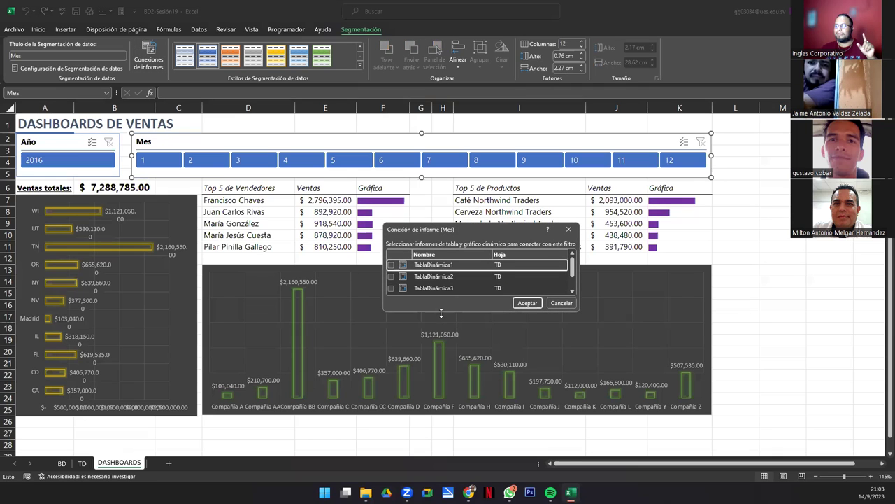
pyautogui.moveTo(442, 312); pyautogui.dragTo(442, 365)
pyautogui.click(391, 311)
pyautogui.click(391, 300)
pyautogui.click(391, 287)
pyautogui.click(391, 276)
pyautogui.click(391, 265)
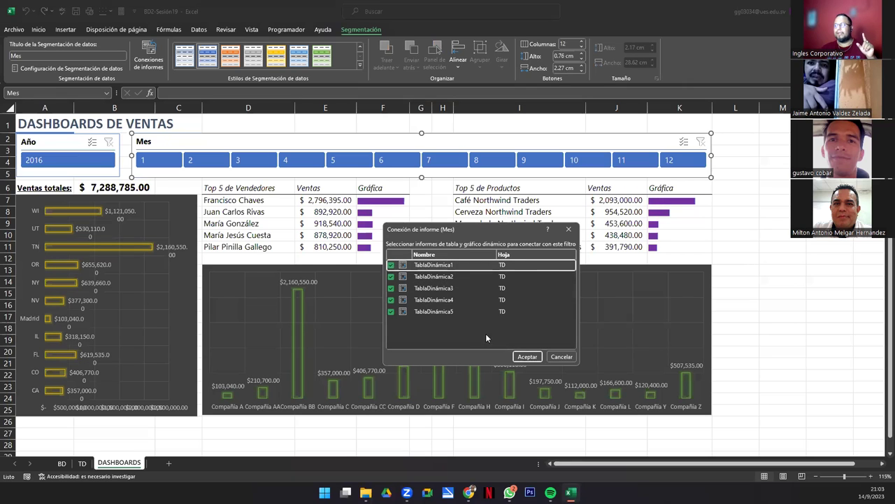
pyautogui.click(528, 357)
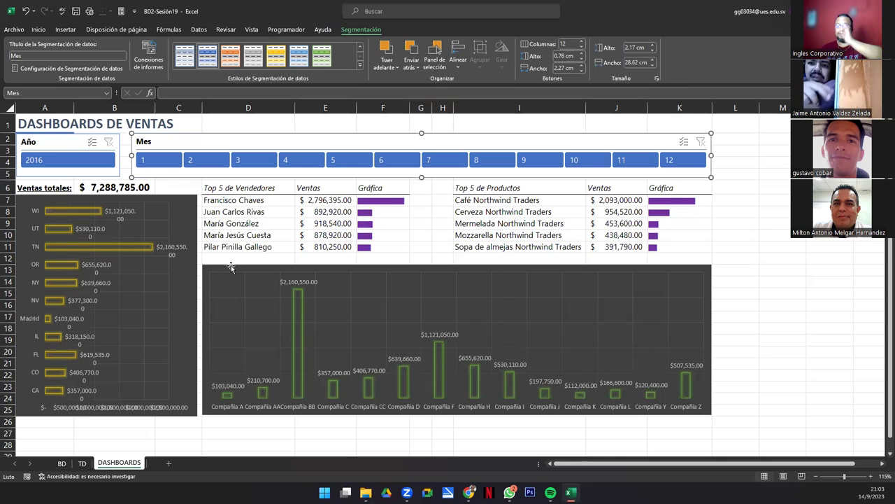
pyautogui.click(215, 123)
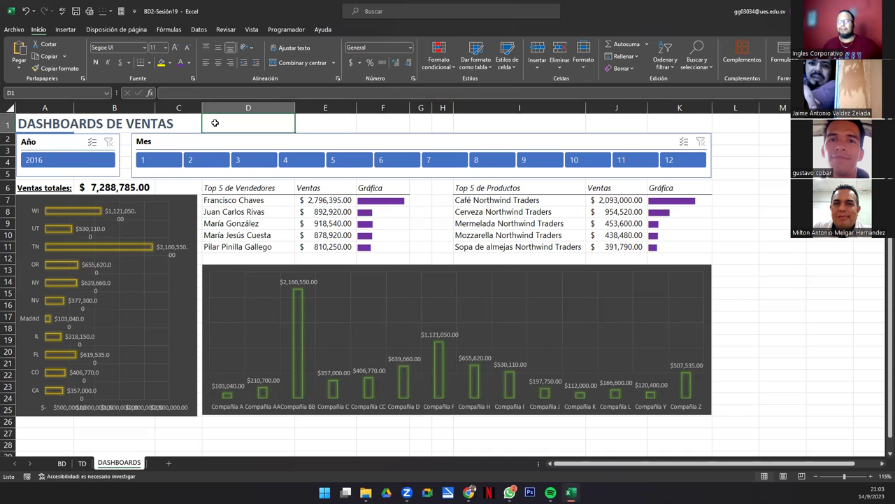
# Step: Filter the dashboard by months 1, 2, 3 and 4 one at a time to check the slicer connections
pyautogui.click(149, 165)
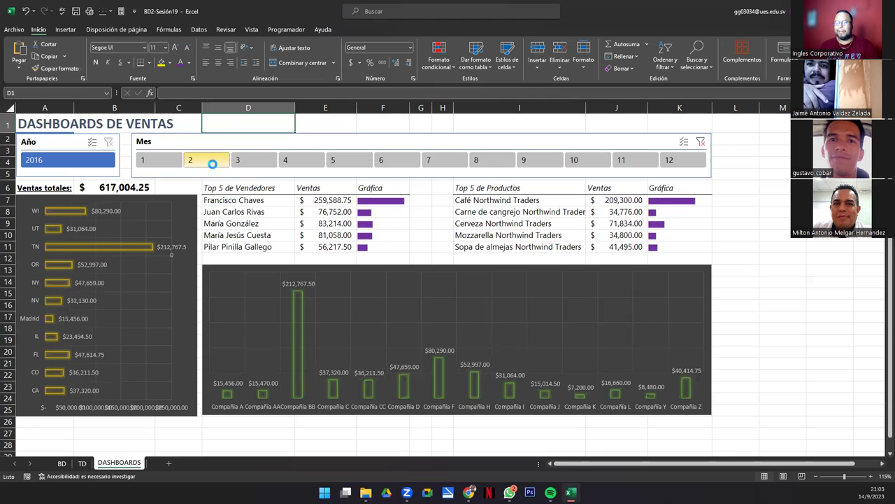
pyautogui.click(213, 167)
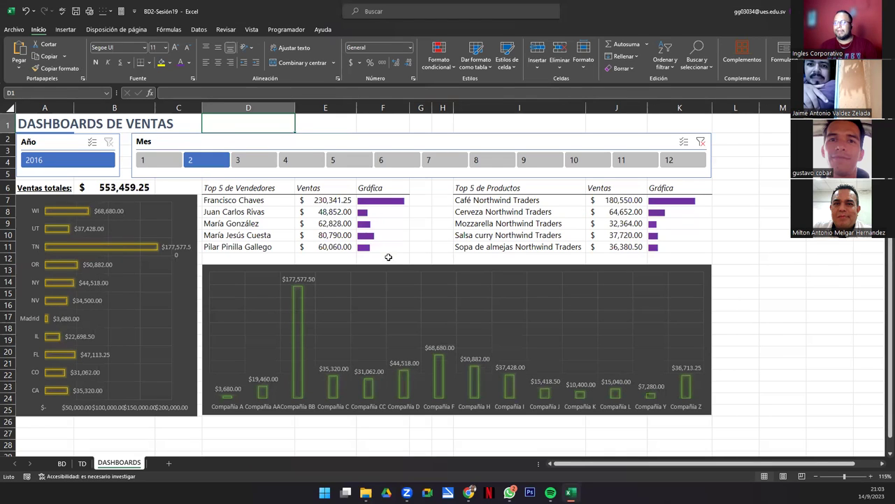
pyautogui.click(258, 161)
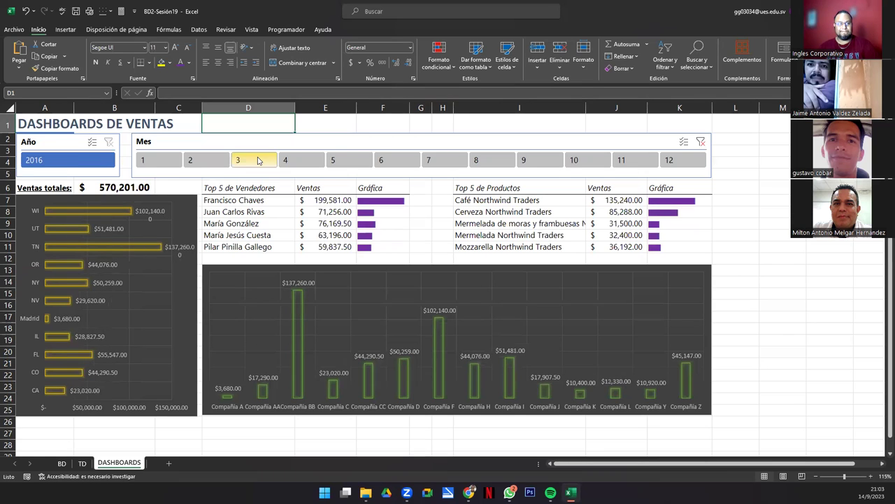
pyautogui.click(304, 163)
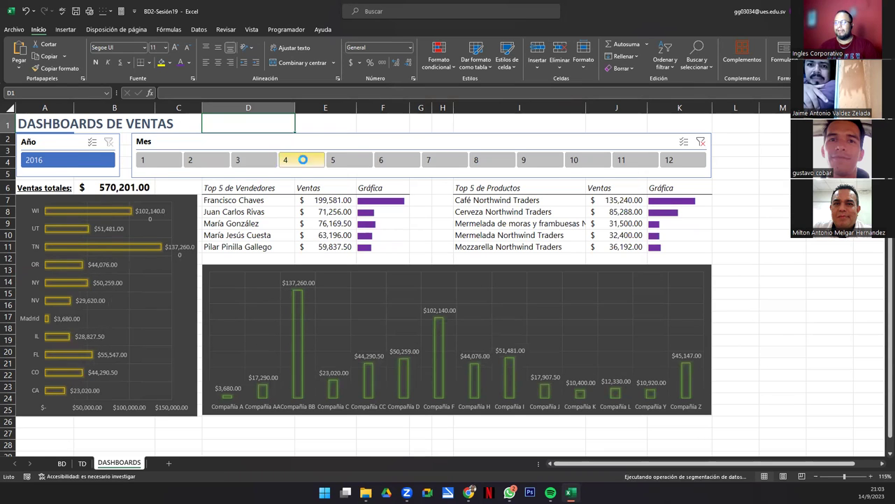
# Step: Check the dashboard for months 1–3, 1–6 and 1–9, and clear the Mes filter
pyautogui.click(165, 165)
pyautogui.moveTo(223, 160); pyautogui.dragTo(249, 161)
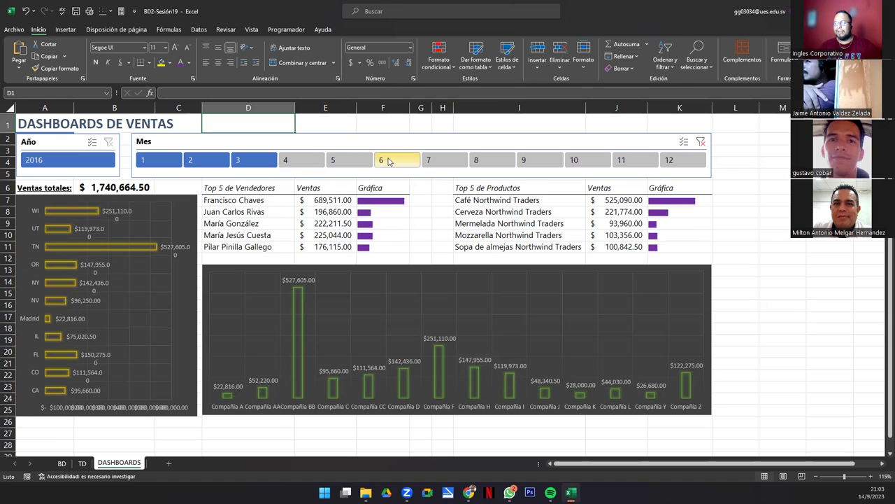
pyautogui.keyDown('shift'); pyautogui.click(389, 160); pyautogui.keyUp('shift')
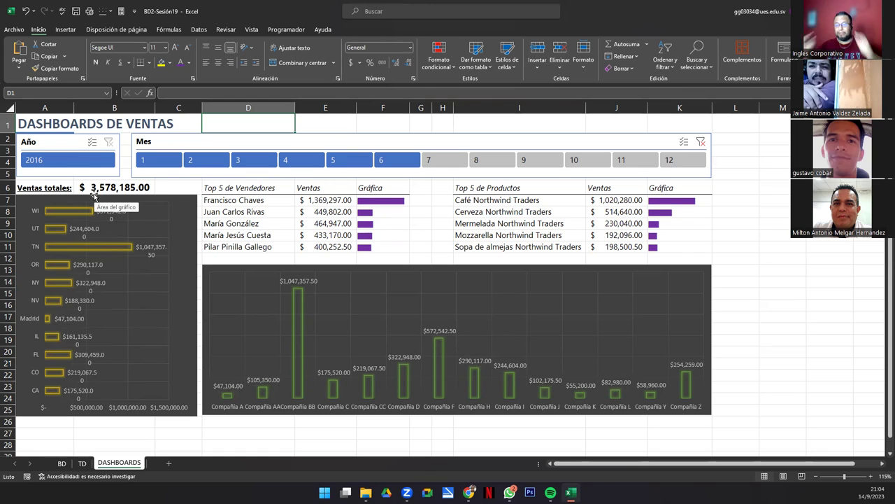
pyautogui.keyDown('shift'); pyautogui.click(538, 160); pyautogui.keyUp('shift')
pyautogui.moveTo(303, 299)
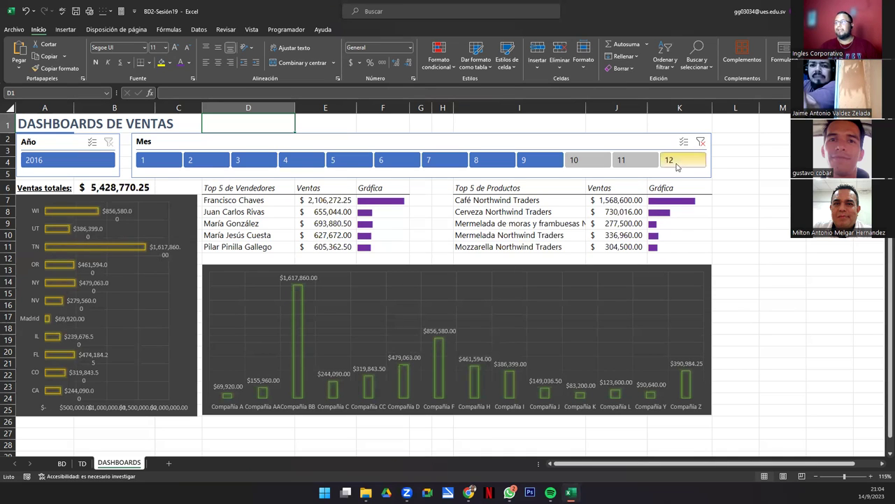
pyautogui.click(701, 142)
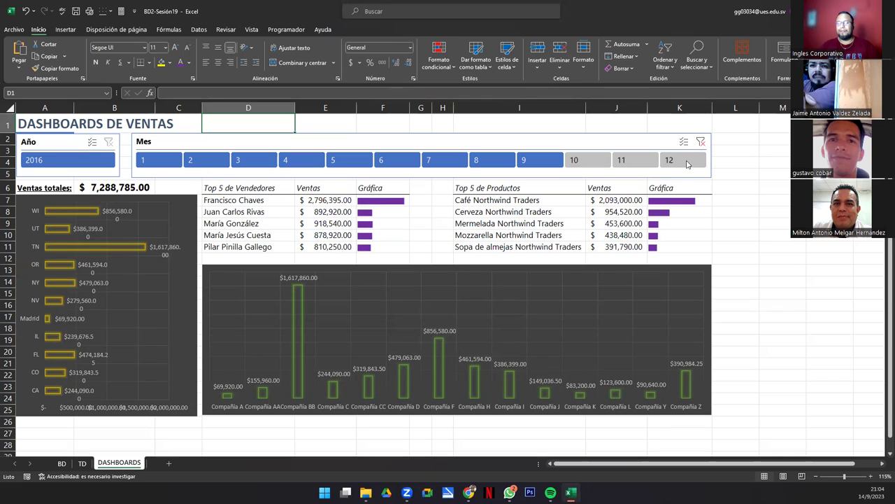
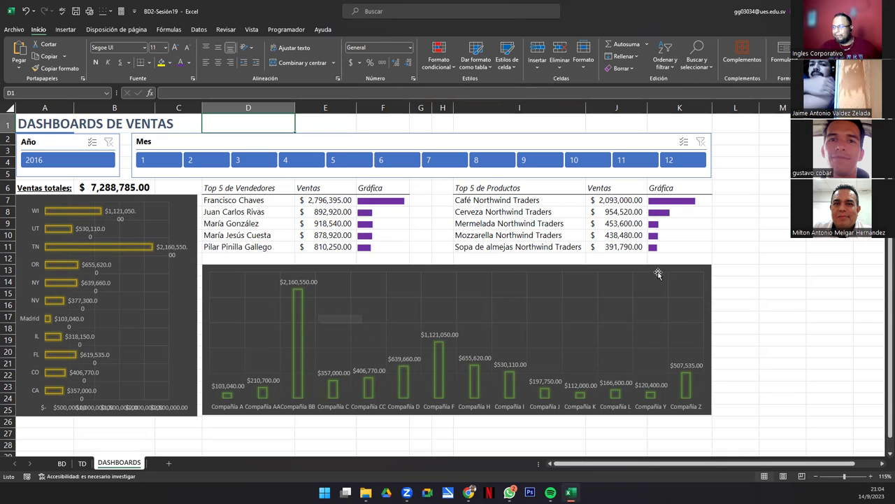
pyautogui.click(58, 162)
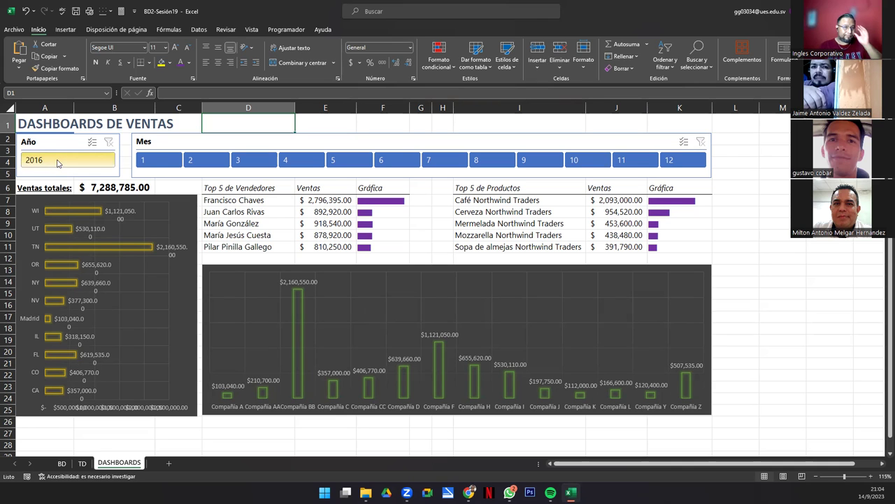
# Step: Copy the last 31 records of the table on the BD sheet, rows 6831 to 6861 across all columns
pyautogui.click(62, 463)
pyautogui.scroll(-20, 258, 338)
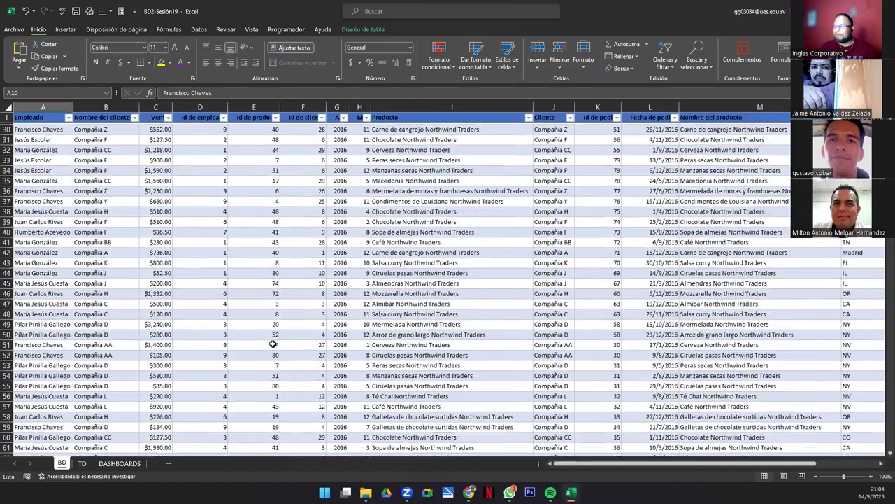
pyautogui.scroll(-20, 260, 334)
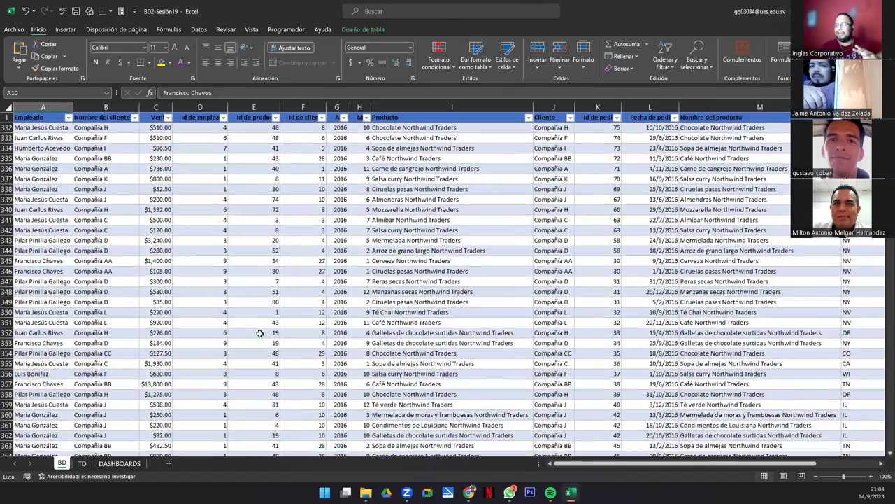
pyautogui.click(33, 332)
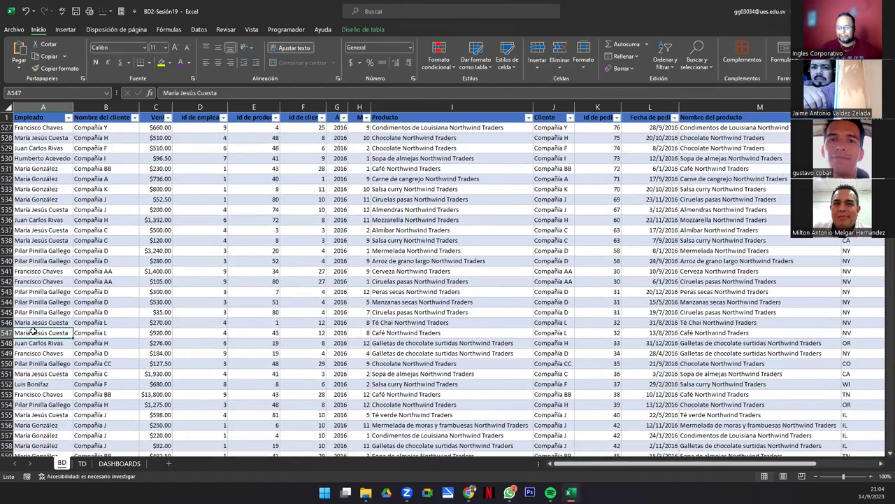
pyautogui.hotkey('ctrl', 'Down')
pyautogui.scroll(-1, 33, 332)
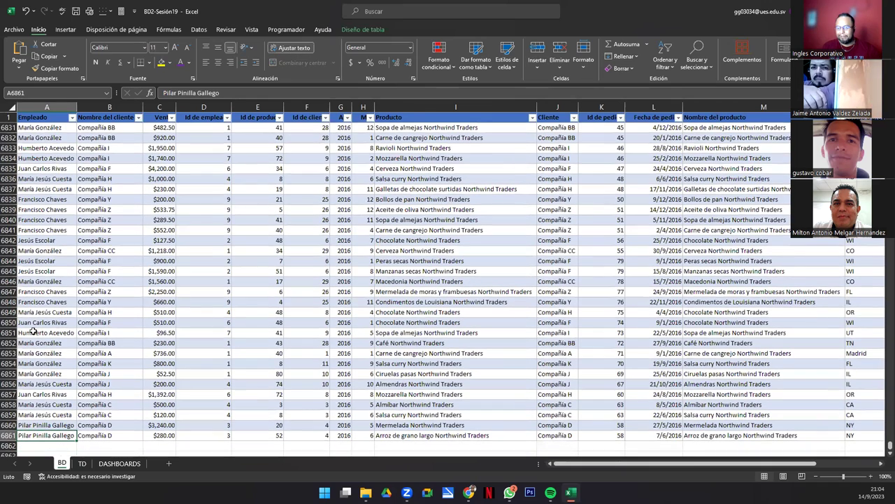
pyautogui.keyDown('shift'); pyautogui.click(38, 127); pyautogui.keyUp('shift')
pyautogui.hotkey('ctrl', 'shift', 'Right')
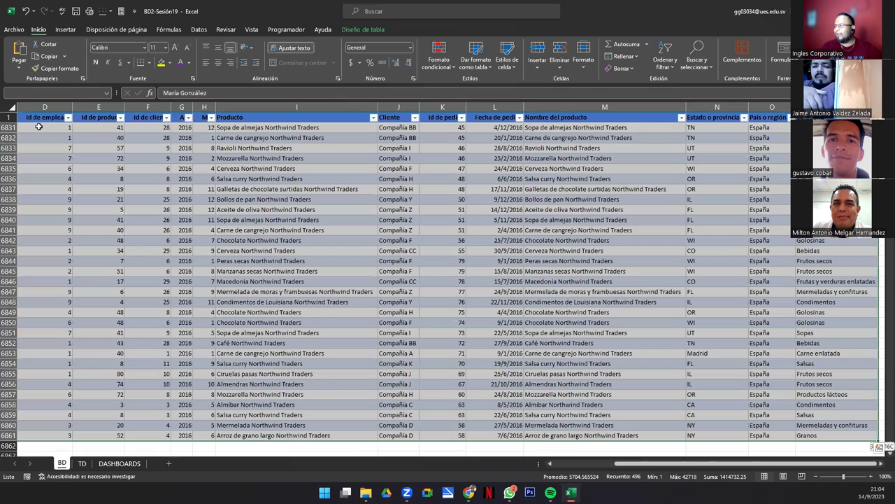
pyautogui.hotkey('ctrl', 'c')
# Step: Paste the copied records directly below the table's last row, starting at cell A6862
pyautogui.press('Down')
pyautogui.press('Down')
pyautogui.press('Down')
pyautogui.hotkey('ctrl', 'Down')
pyautogui.press('Down')
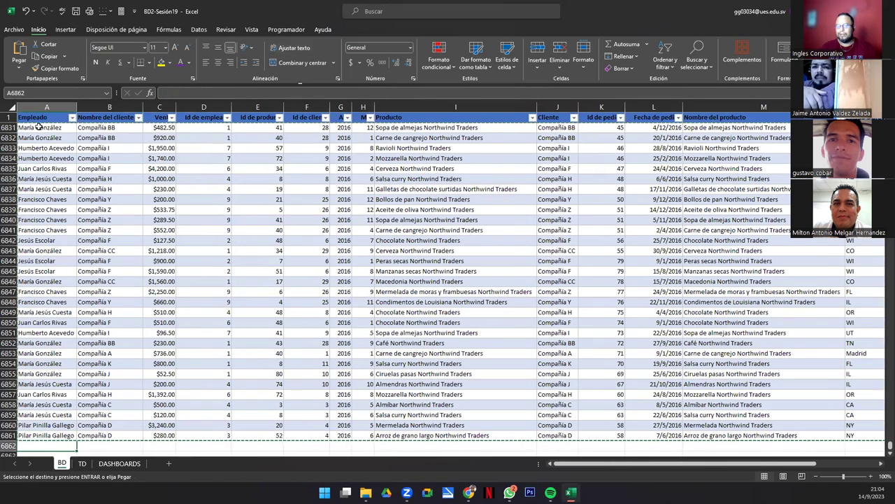
pyautogui.hotkey('ctrl', 'v')
pyautogui.scroll(-5, 494, 205)
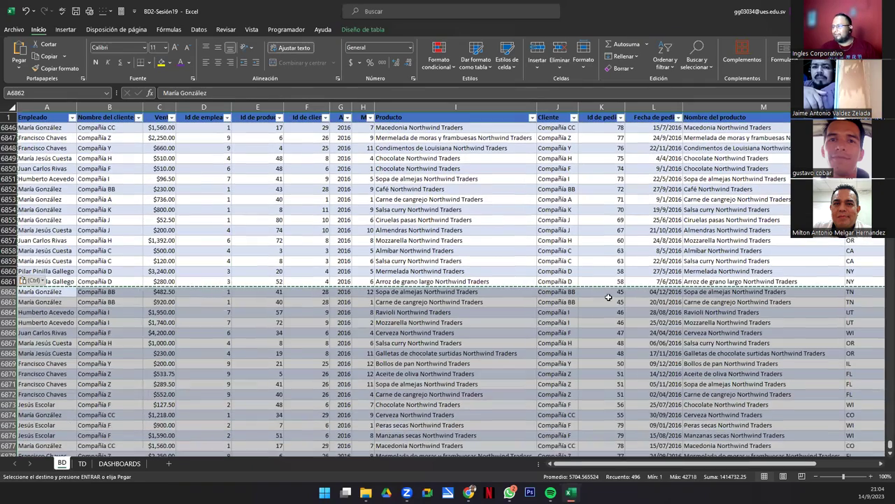
# Step: Enter 01/012017 as the order date in L6862 and fill it down through the pasted records
pyautogui.click(655, 292)
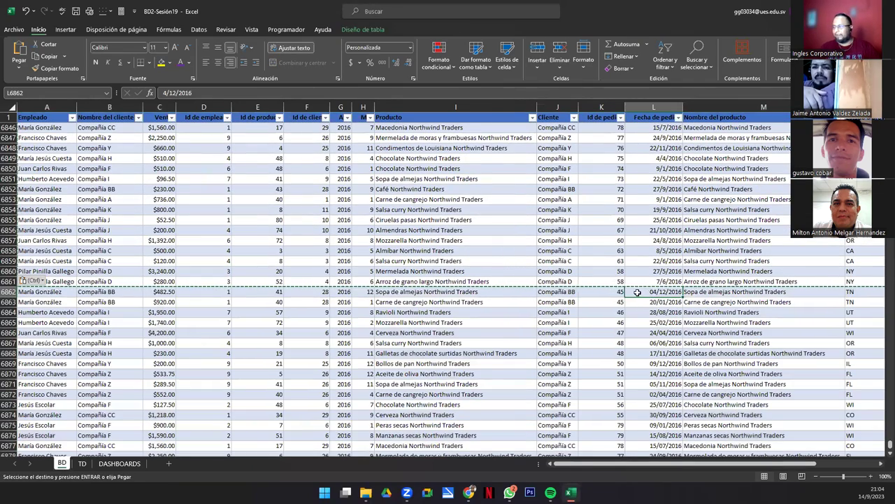
pyautogui.write('01/012017')
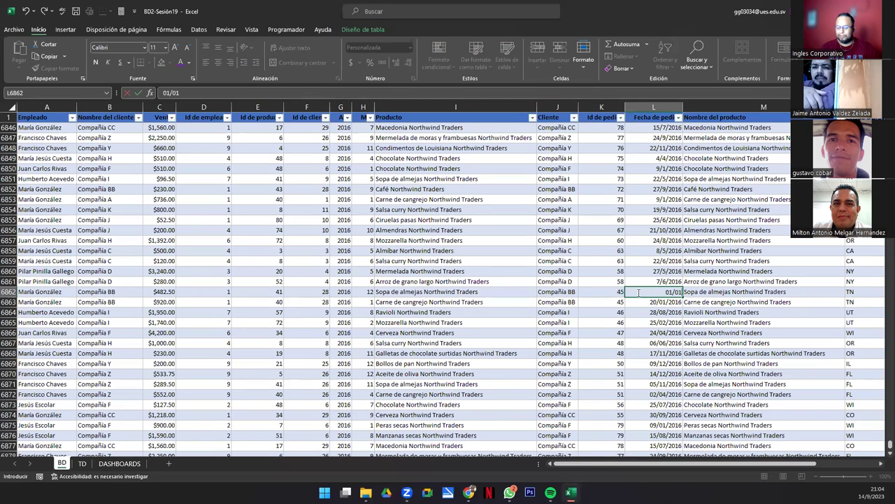
pyautogui.press('Return')
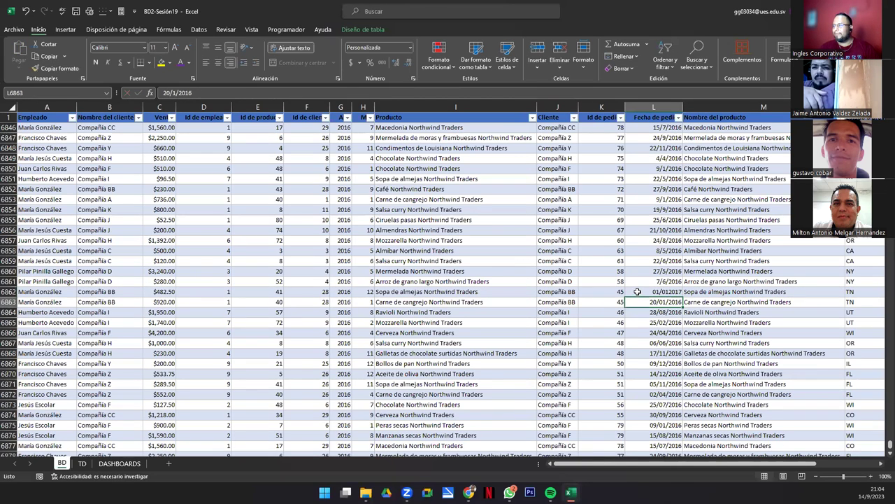
pyautogui.click(637, 291)
pyautogui.doubleClick(683, 296)
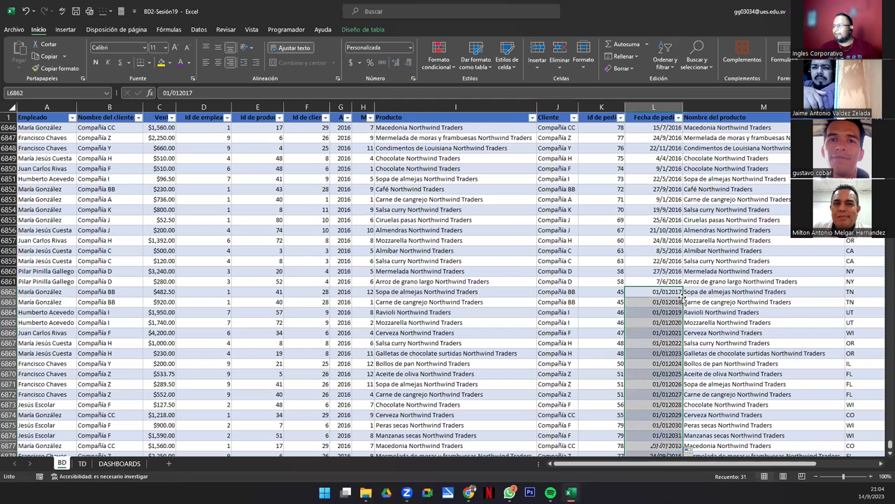
pyautogui.scroll(-3, 647, 361)
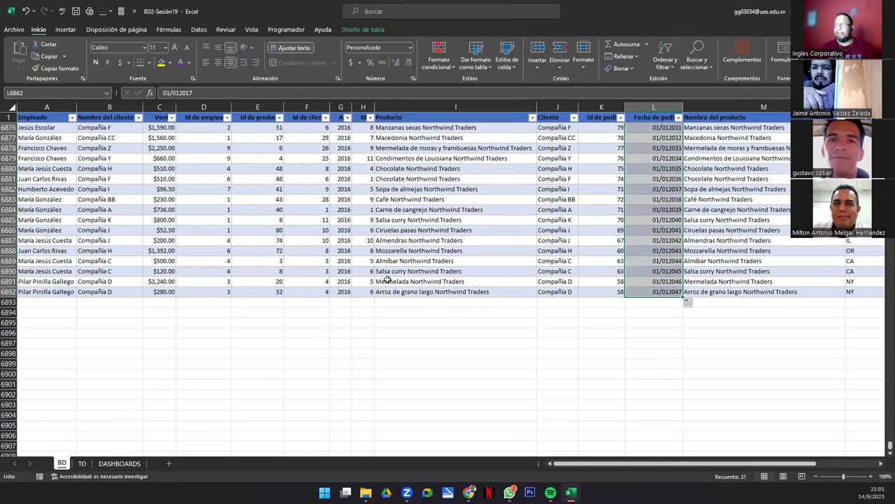
# Step: Refresh all pivot tables from the TD sheet
pyautogui.click(82, 464)
pyautogui.click(130, 162)
pyautogui.click(562, 464)
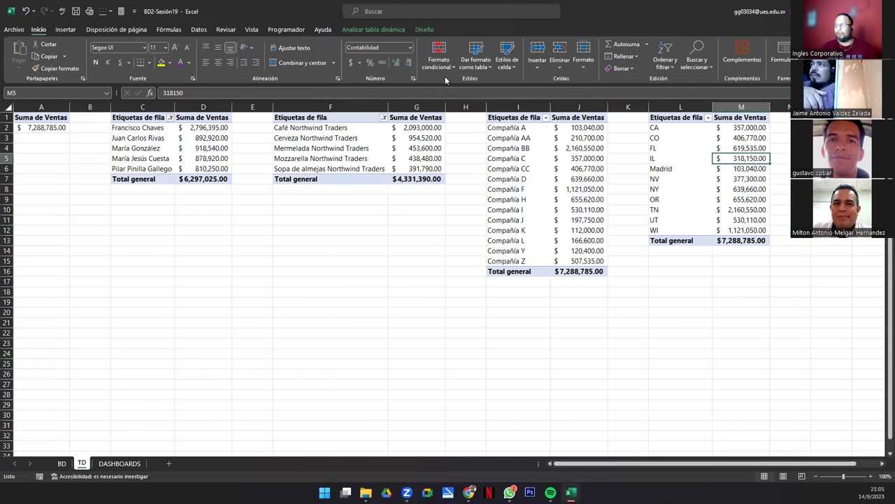
pyautogui.click(363, 32)
pyautogui.click(464, 67)
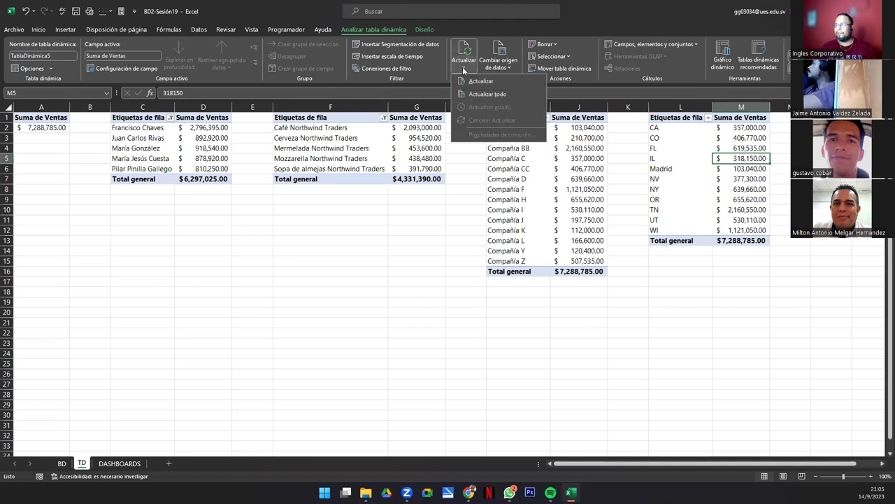
pyautogui.click(481, 95)
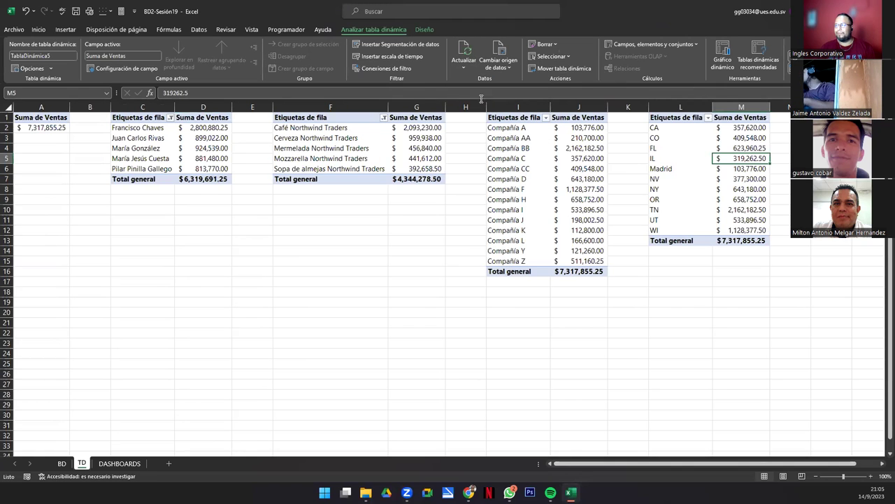
# Step: Extend the Año slicer on the DASHBOARDS sheet downward over row 6 to make room for more years
pyautogui.click(120, 463)
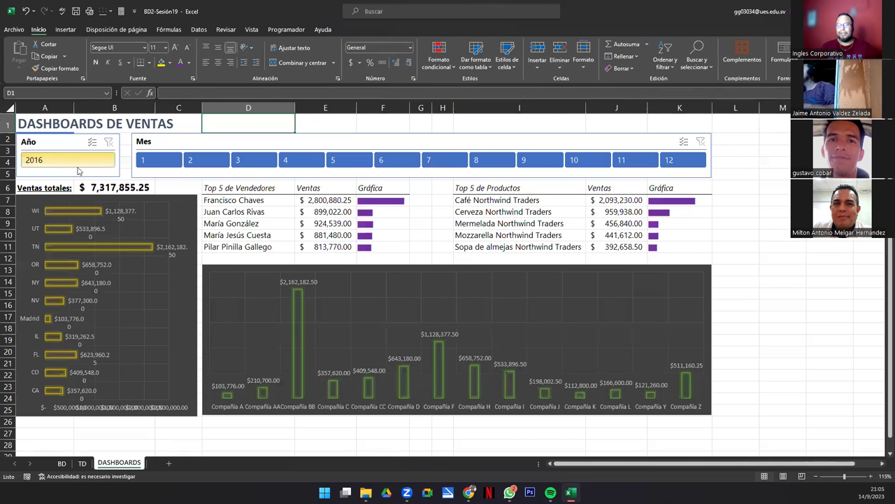
pyautogui.click(51, 173)
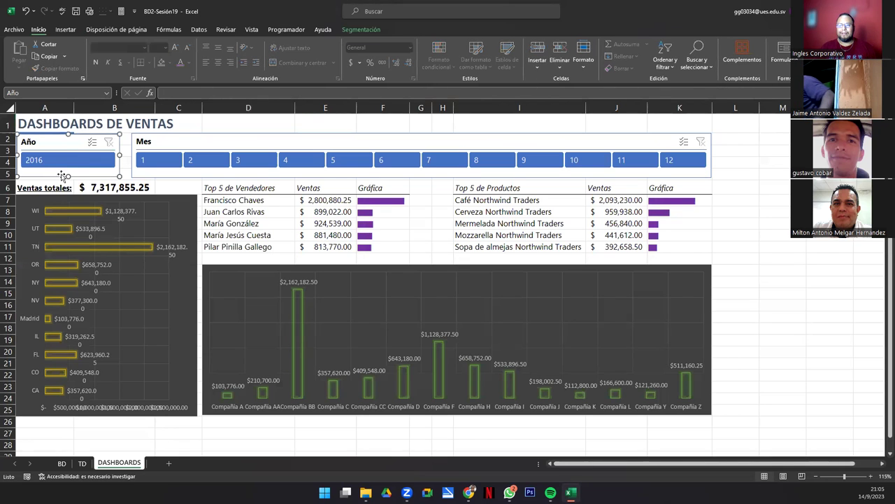
pyautogui.moveTo(68, 188); pyautogui.dragTo(69, 203)
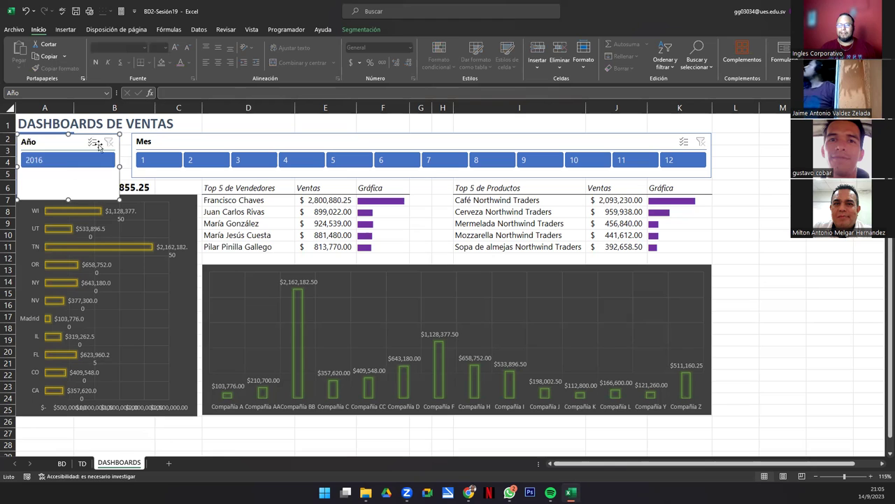
# Step: Refresh all data from the state sales bar chart on the DASHBOARDS sheet
pyautogui.click(188, 207)
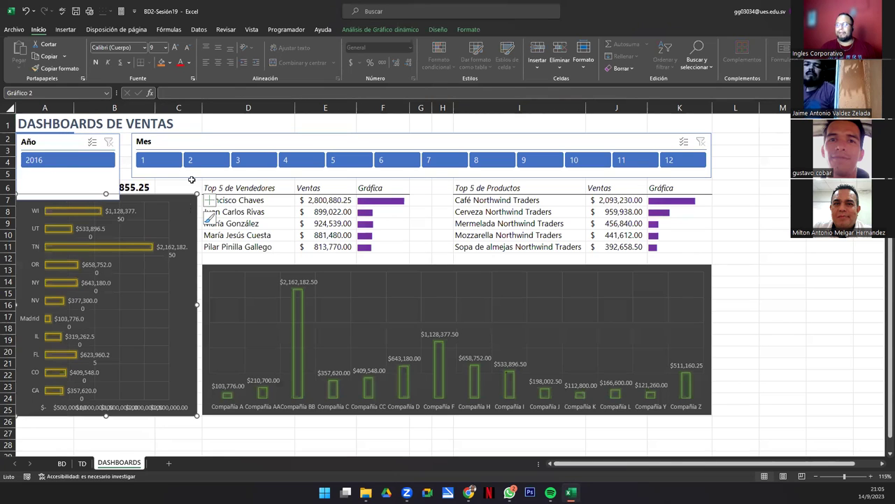
pyautogui.click(381, 30)
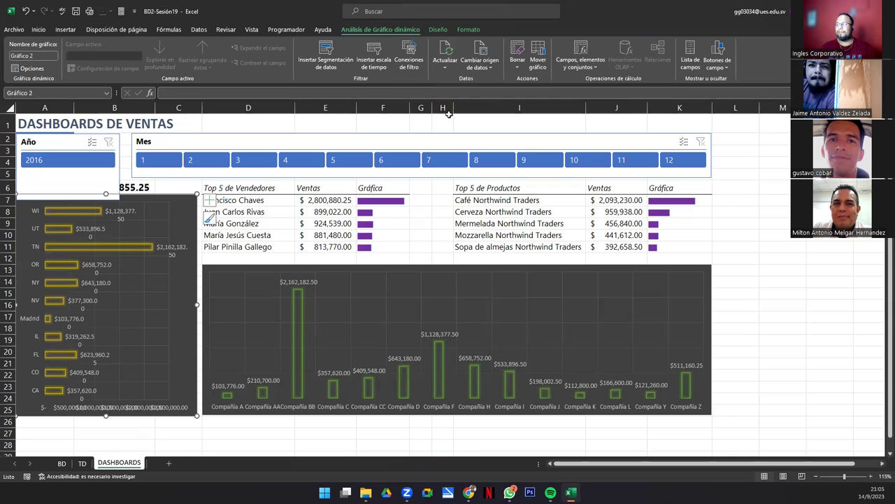
pyautogui.click(444, 66)
pyautogui.click(448, 94)
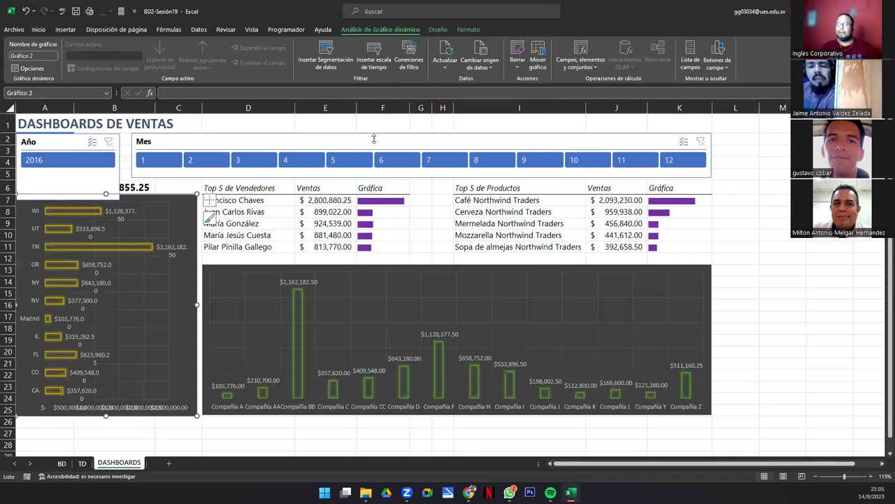
# Step: Correct the order date in L6862 on the BD sheet to 01/01/2017 and fill the daily dates down to row 6892
pyautogui.click(82, 464)
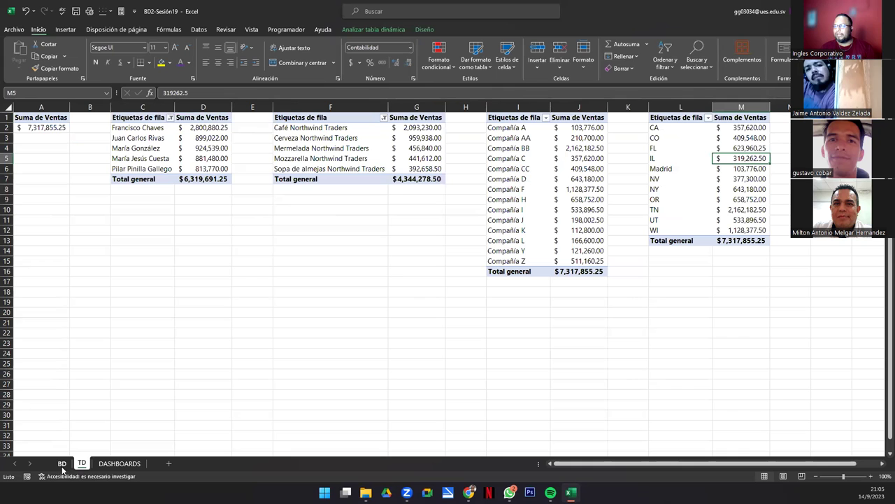
pyautogui.click(62, 464)
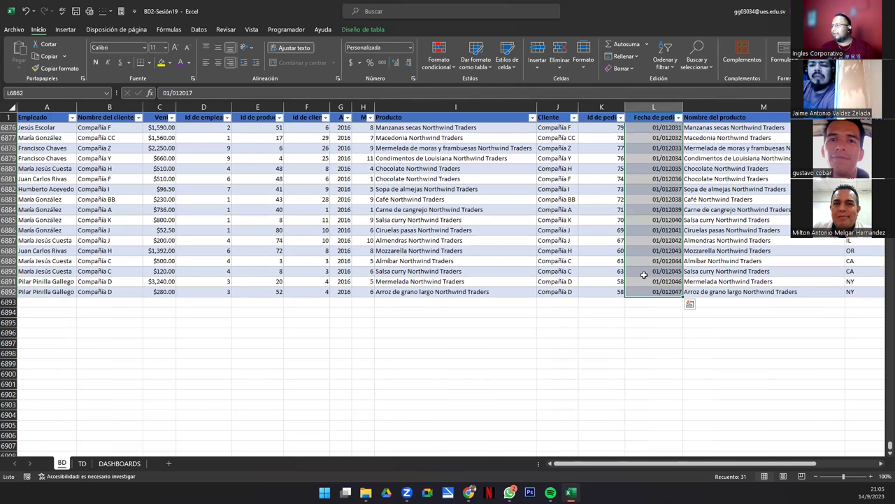
pyautogui.scroll(10, 650, 243)
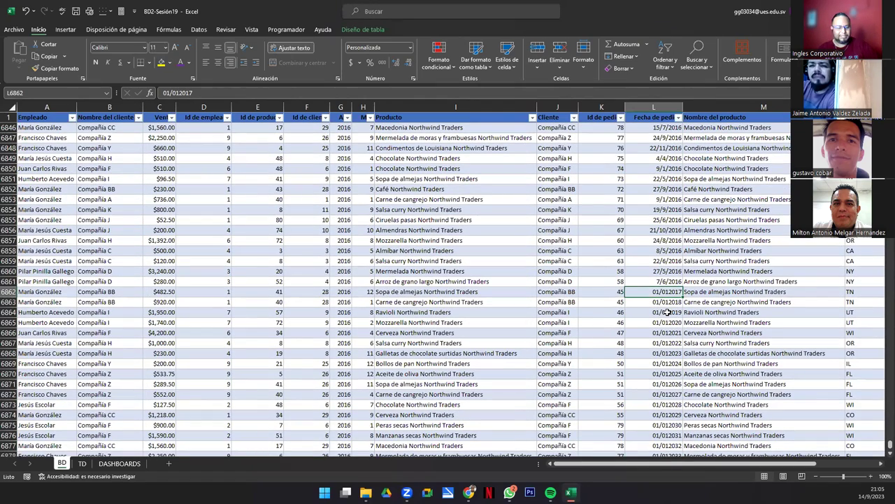
pyautogui.press('F2')
pyautogui.press('BackSpace')
pyautogui.press('BackSpace')
pyautogui.write('01/')
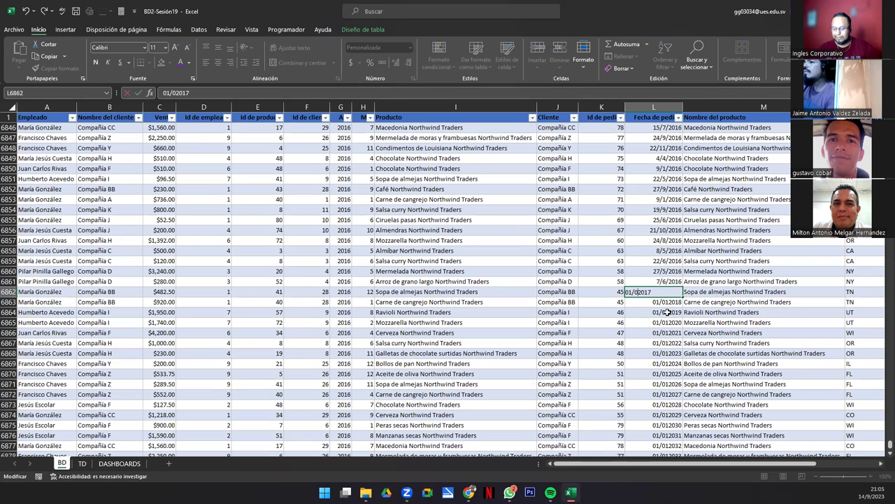
pyautogui.press('Return')
pyautogui.press('Up')
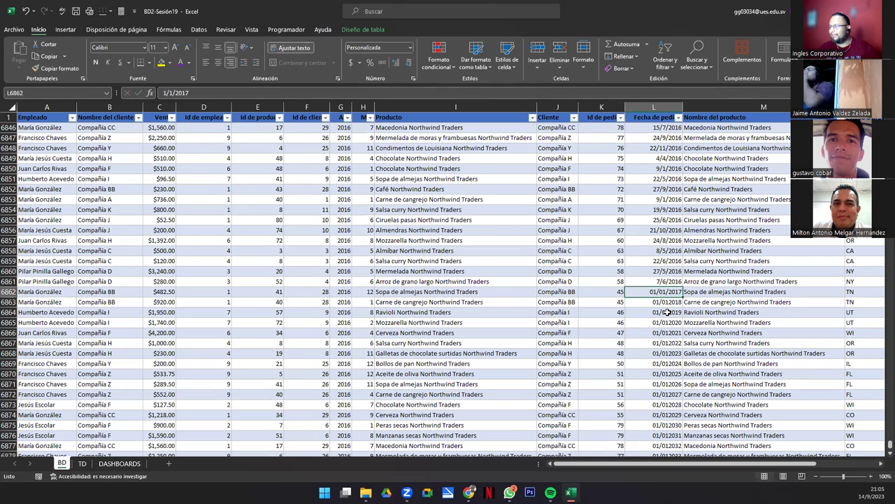
pyautogui.doubleClick(682, 297)
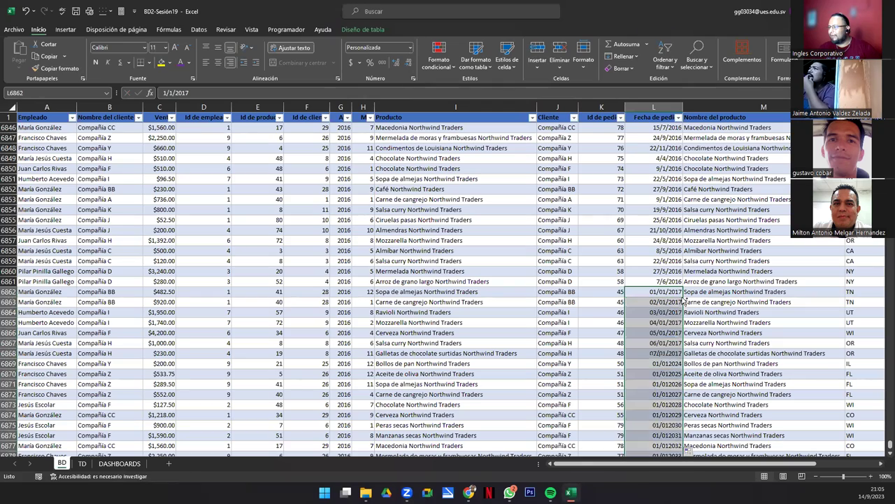
pyautogui.click(596, 343)
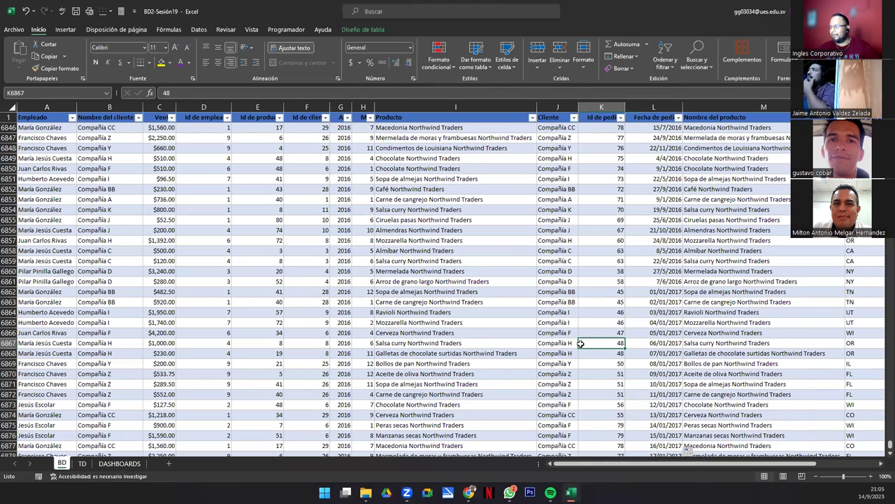
pyautogui.scroll(-10, 579, 340)
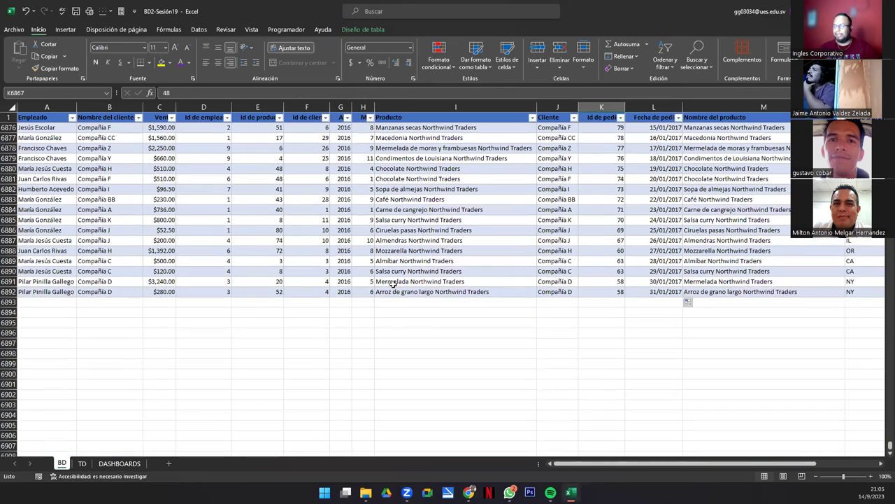
pyautogui.click(307, 209)
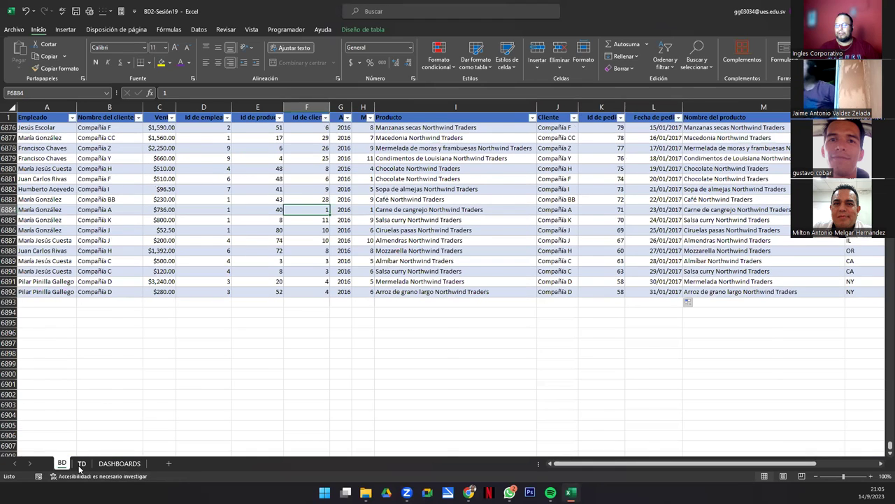
# Step: Refresh all pivot tables on the TD sheet with the corrected order dates
pyautogui.click(81, 464)
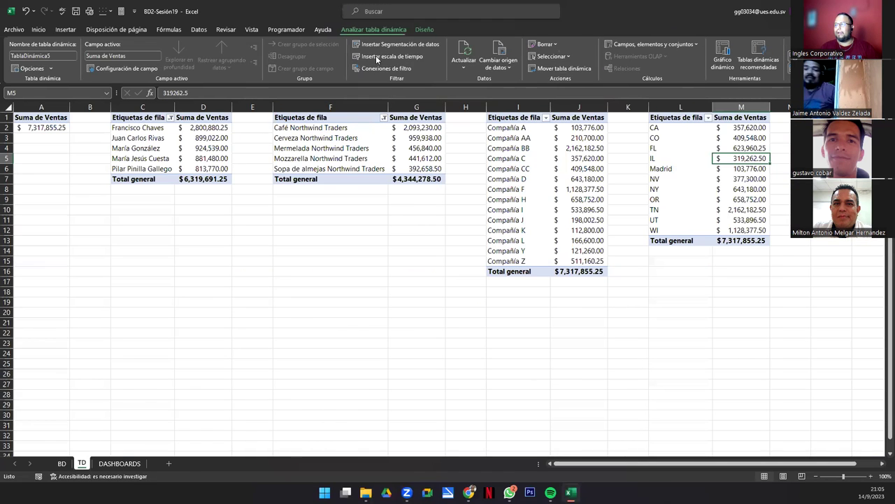
pyautogui.click(464, 50)
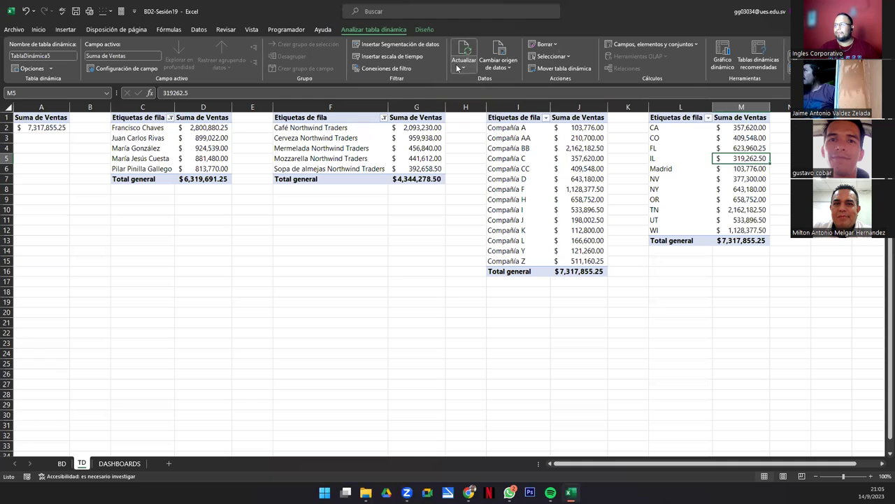
pyautogui.click(462, 68)
pyautogui.click(482, 93)
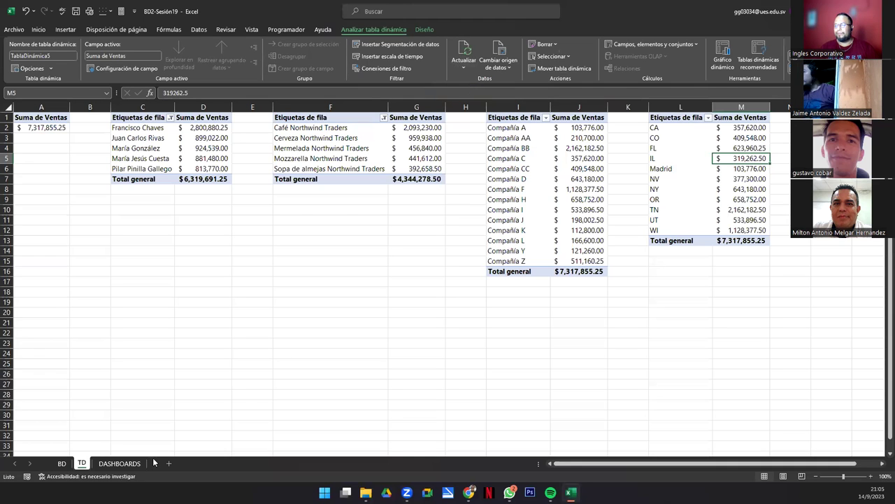
# Step: Refresh all data again from the state sales bar chart on the DASHBOARDS sheet
pyautogui.click(119, 463)
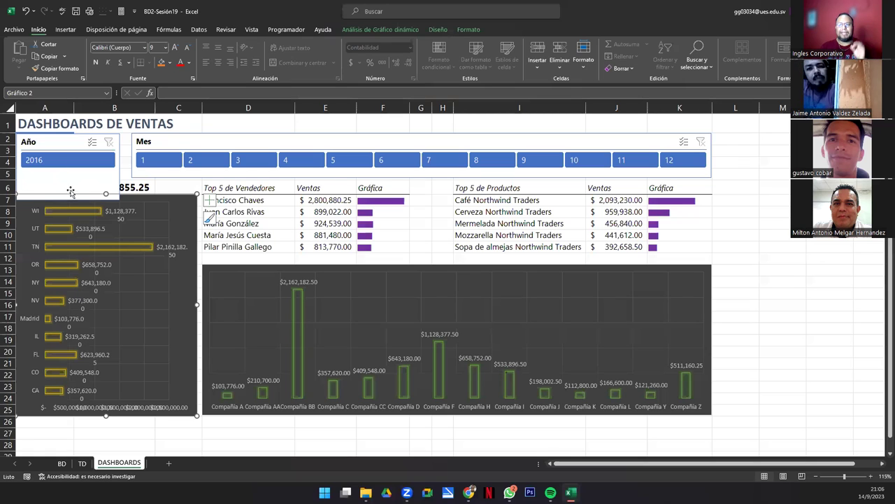
pyautogui.click(378, 30)
pyautogui.click(446, 51)
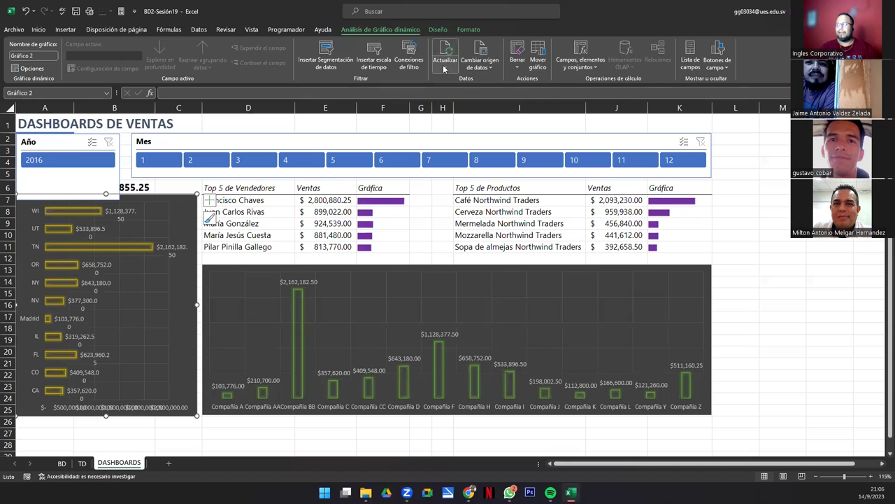
pyautogui.click(445, 67)
pyautogui.click(453, 97)
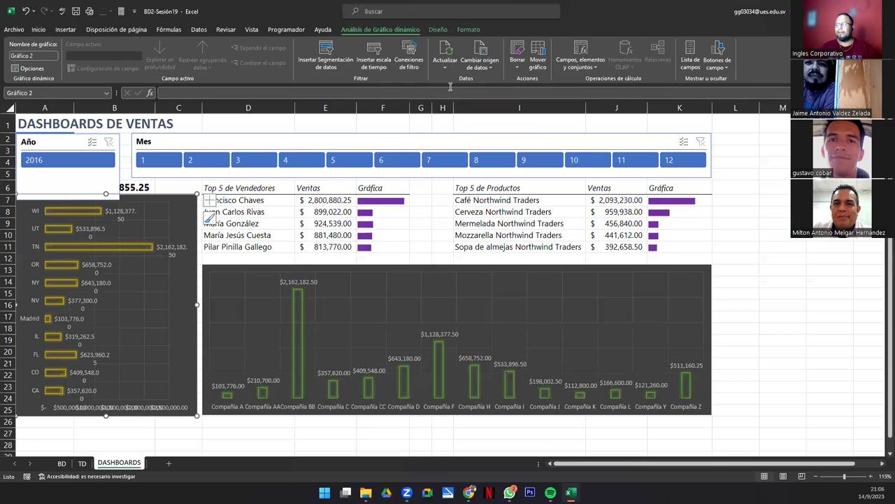
pyautogui.click(446, 67)
pyautogui.click(452, 95)
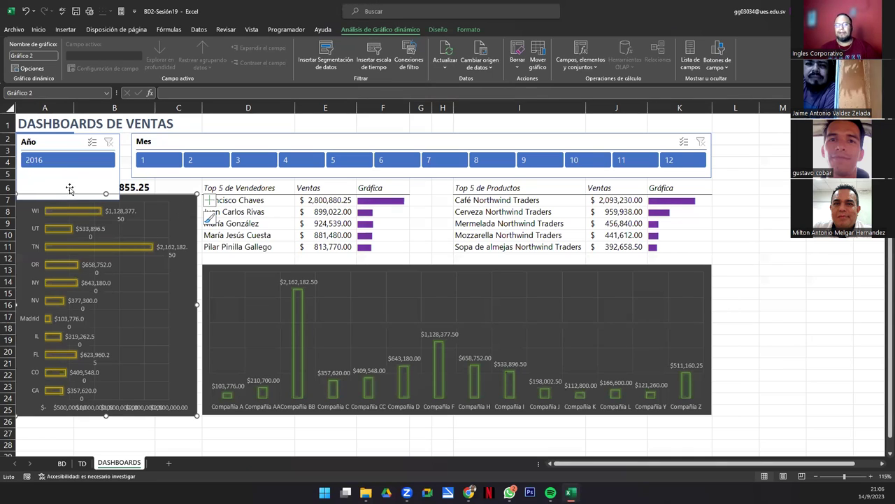
# Step: Compare the TD pivot tables, the Año slicer on DASHBOARDS and the added records on the BD sheet
pyautogui.click(86, 465)
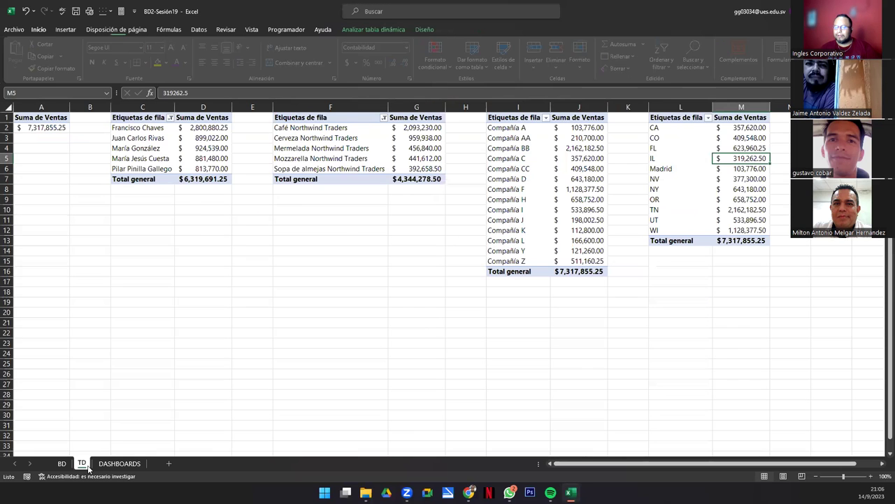
pyautogui.click(112, 463)
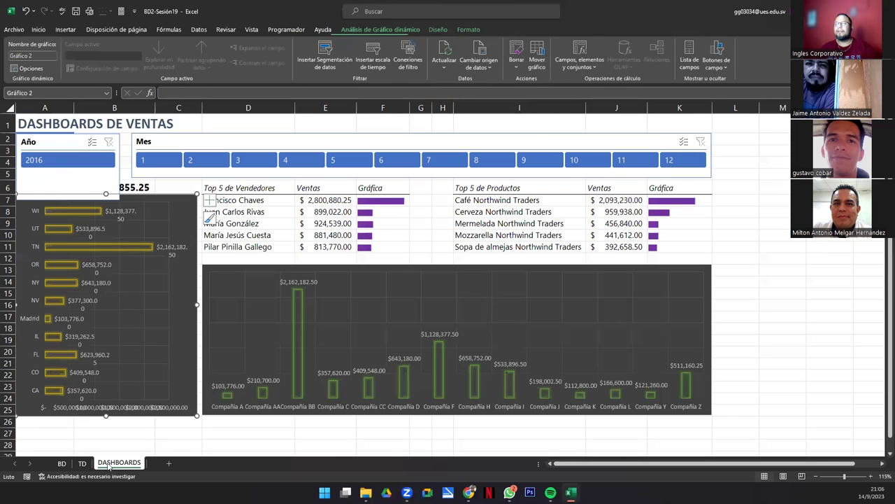
pyautogui.click(70, 175)
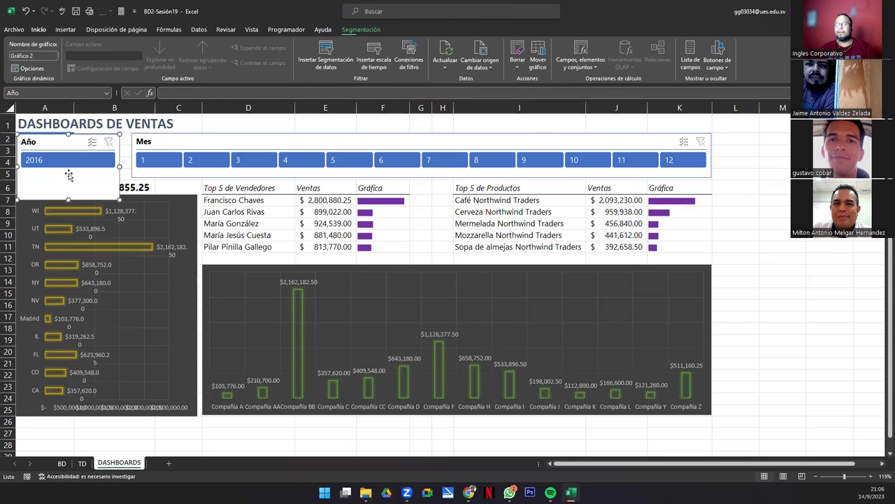
pyautogui.click(62, 463)
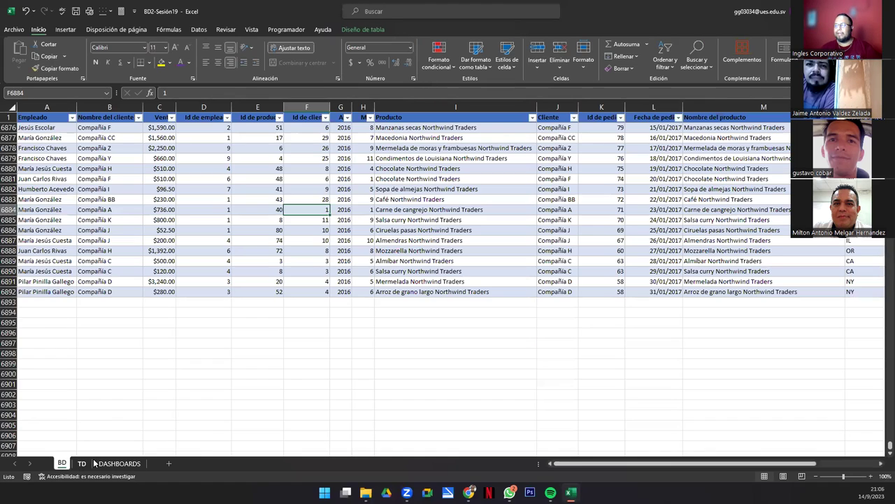
pyautogui.scroll(18, 249, 231)
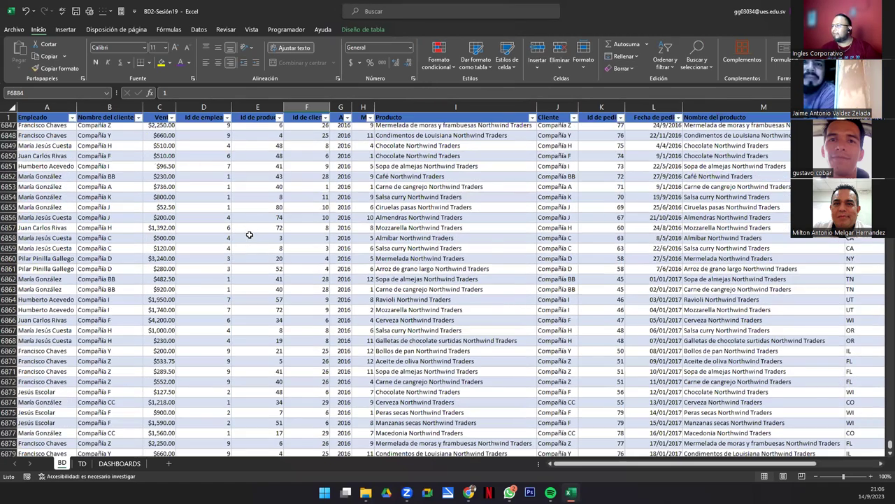
pyautogui.scroll(20, 328, 245)
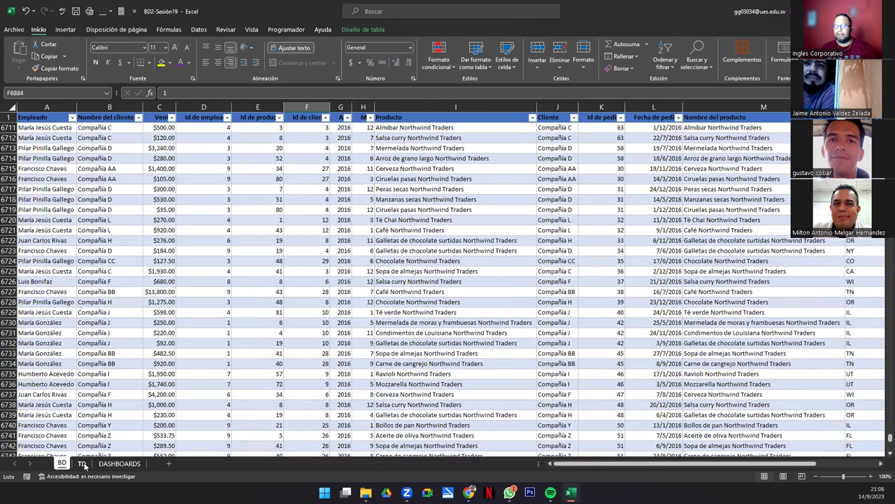
# Step: Refresh the total sales pivot table in A1:A2 on the TD sheet
pyautogui.click(82, 463)
pyautogui.click(42, 126)
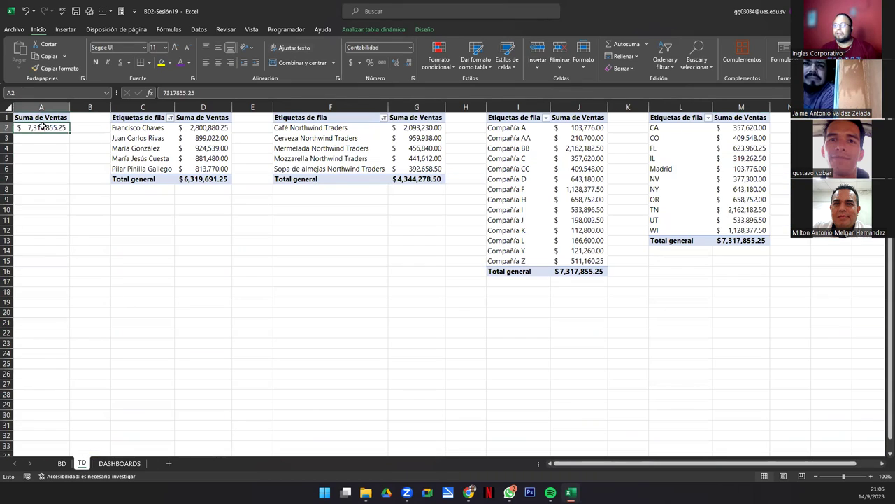
pyautogui.click(402, 31)
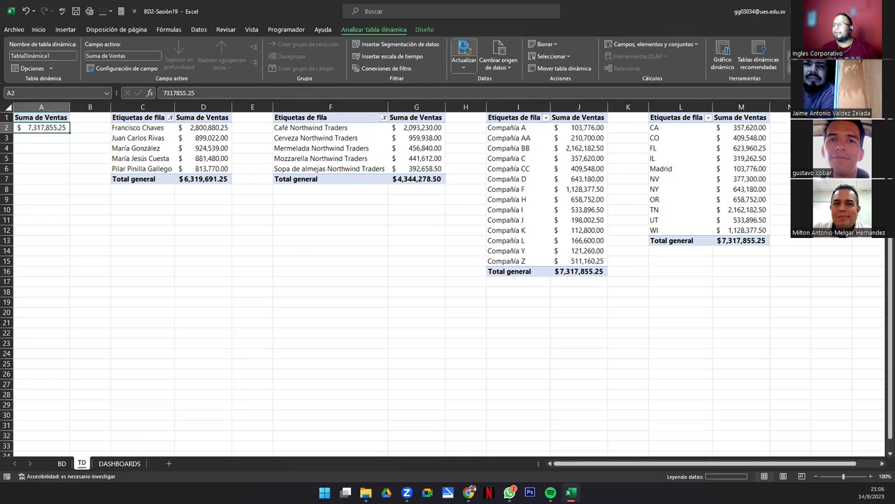
pyautogui.click(463, 67)
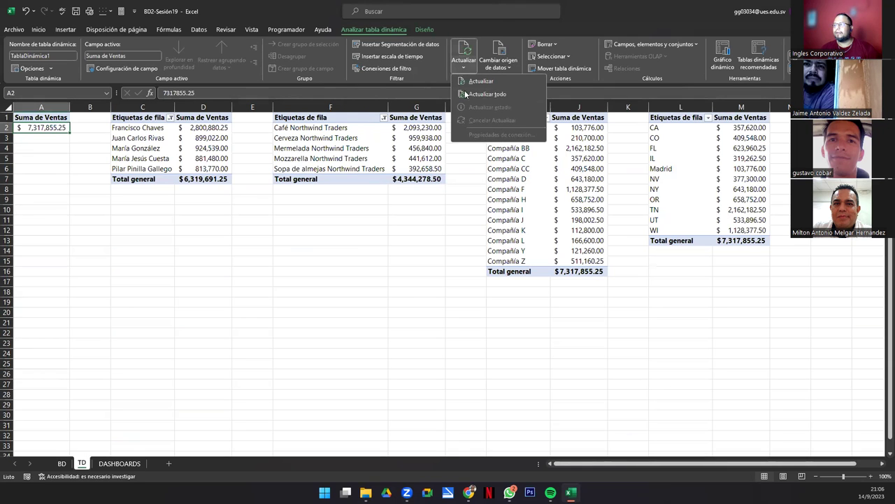
pyautogui.click(480, 81)
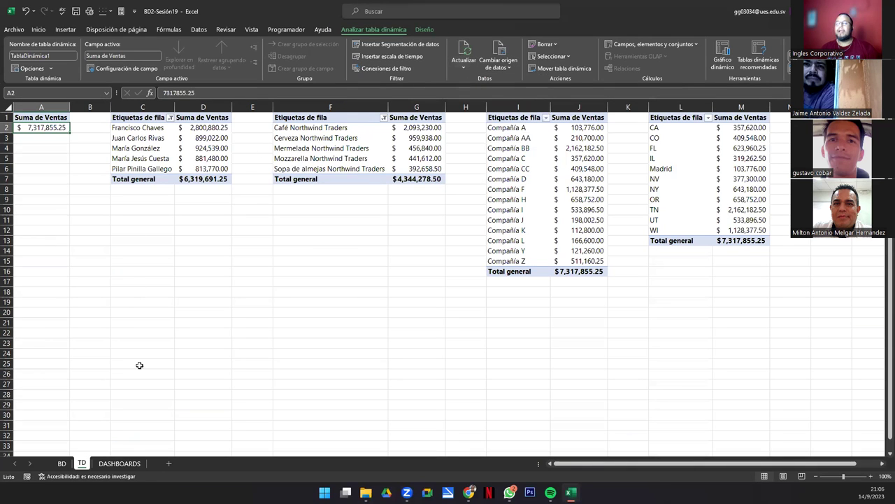
# Step: Examine the earlier records on the BD sheet across all columns, comparing their year, month and order date values
pyautogui.click(62, 464)
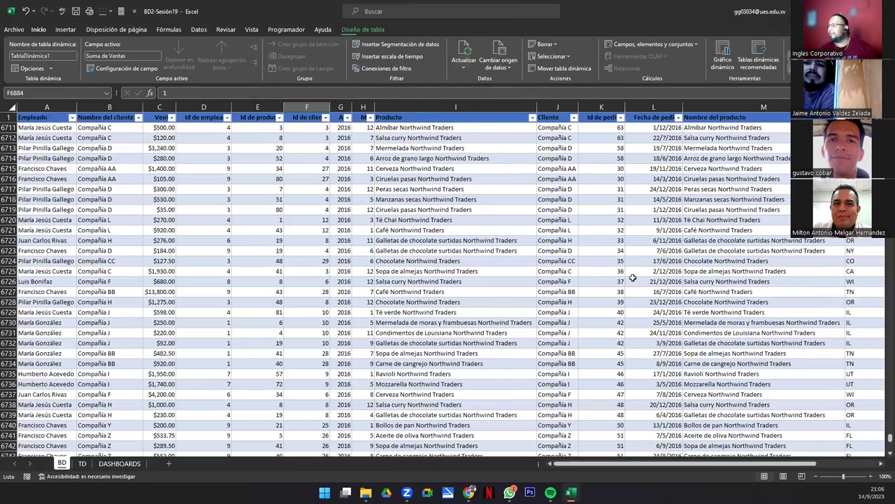
pyautogui.scroll(20, 632, 278)
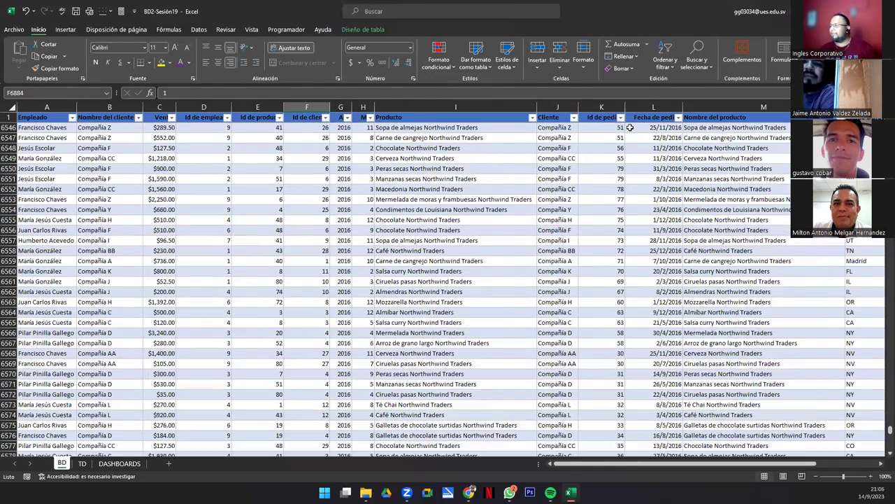
pyautogui.scroll(15, 629, 127)
pyautogui.click(630, 127)
pyautogui.press('Right')
pyautogui.press('Right')
pyautogui.press('Right')
pyautogui.press('Right')
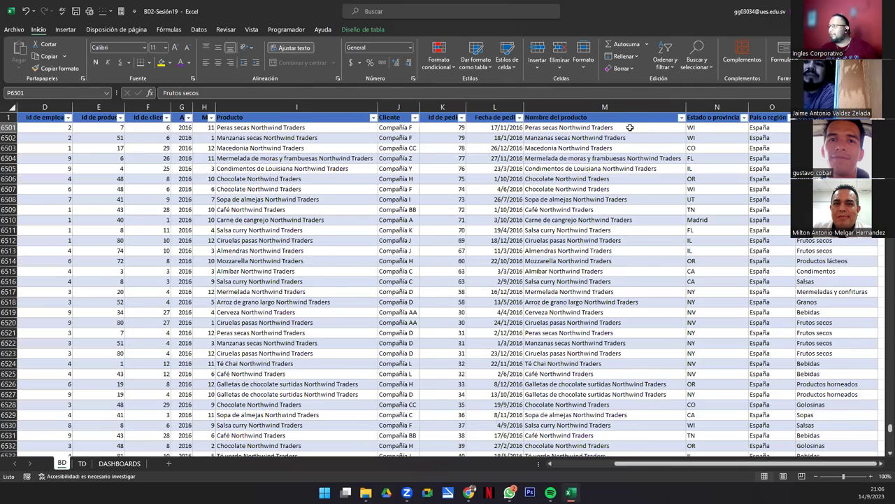
pyautogui.press('Left')
pyautogui.press('Left')
pyautogui.press('Left')
pyautogui.press('Left')
pyautogui.press('Left')
pyautogui.press('Left')
pyautogui.press('Left')
pyautogui.press('Left')
pyautogui.press('Left')
pyautogui.press('Left')
pyautogui.press('Left')
pyautogui.press('Left')
pyautogui.press('Left')
pyautogui.press('Left')
pyautogui.press('Left')
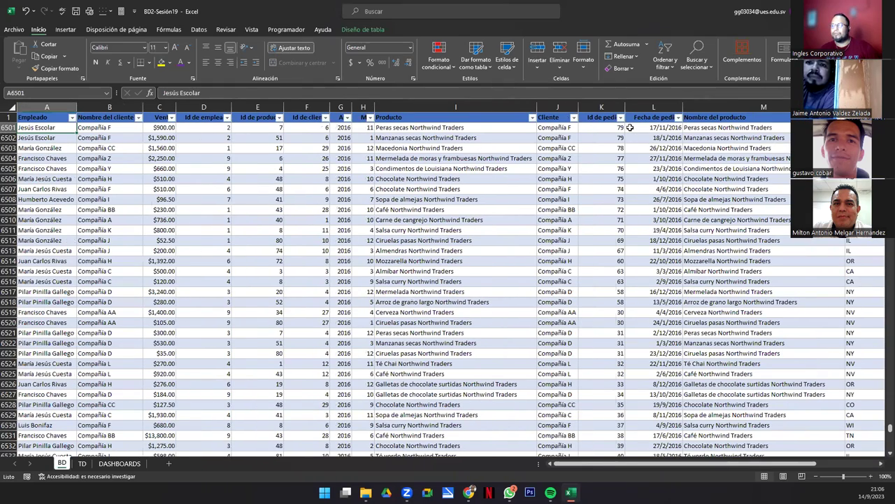
pyautogui.scroll(-13, 351, 352)
pyautogui.scroll(-20, 350, 352)
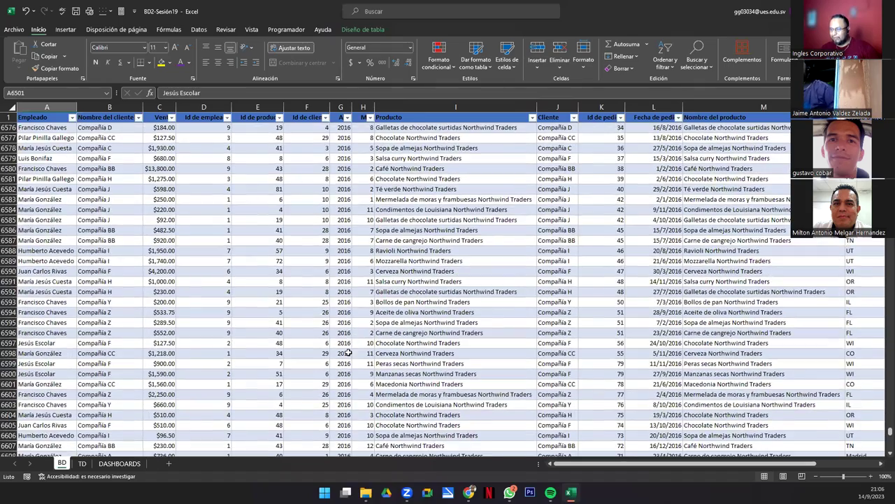
# Step: Set the year to 2017 for the added records in G6862:G6892 on the BD sheet and save the workbook
pyautogui.click(346, 323)
pyautogui.hotkey('ctrl', 'Down')
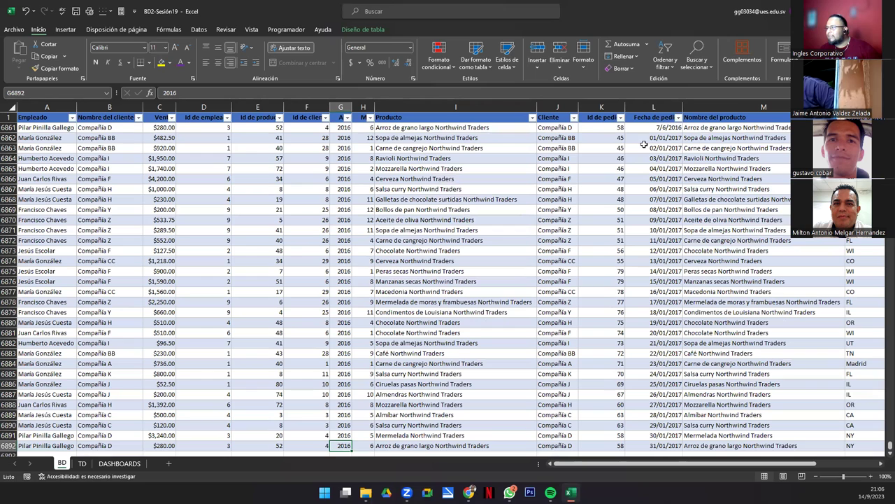
pyautogui.click(342, 138)
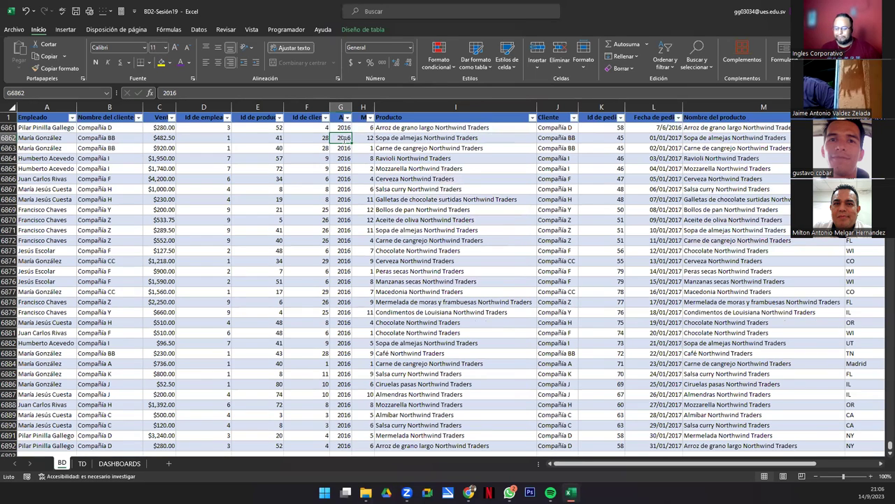
pyautogui.write('201')
pyautogui.hotkey('ctrl', 'Return')
pyautogui.hotkey('ctrl', 'c')
pyautogui.moveTo(336, 148); pyautogui.dragTo(337, 445)
pyautogui.hotkey('ctrl', 'v')
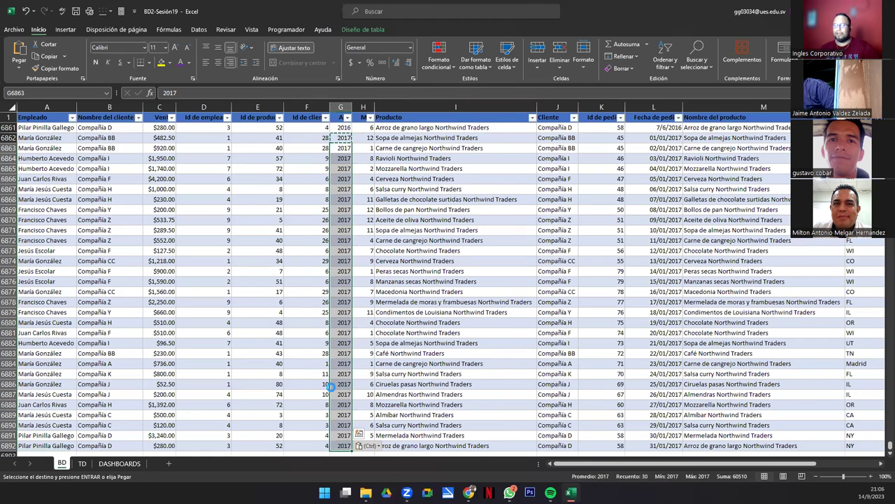
pyautogui.hotkey('ctrl', 's')
# Step: Refresh the pivot tables on the TD sheet from the top five products table to load the corrected years
pyautogui.click(82, 463)
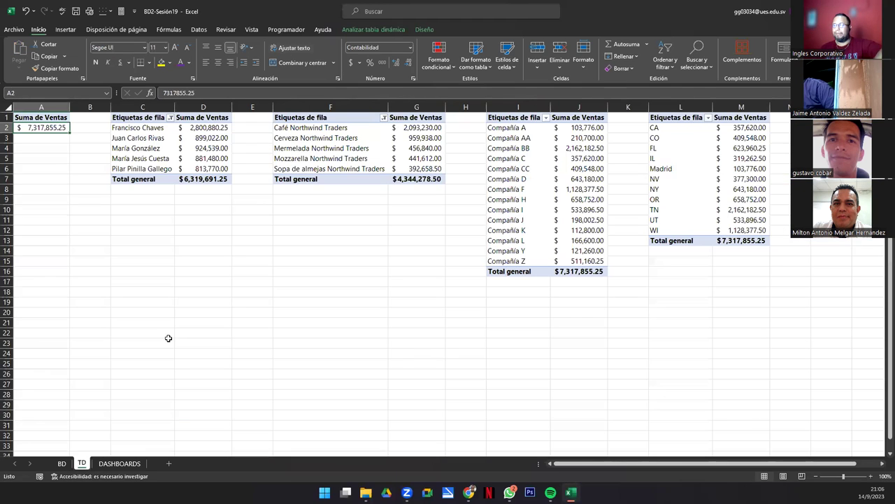
pyautogui.click(346, 116)
pyautogui.click(352, 30)
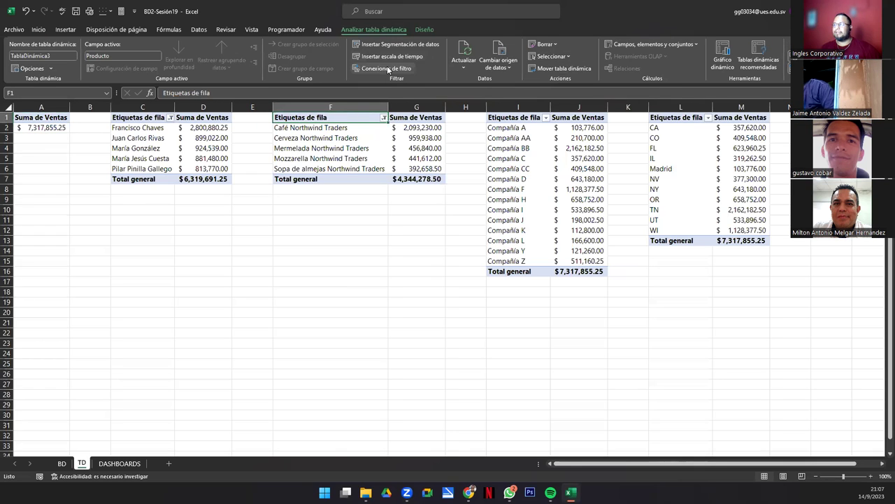
pyautogui.press('Down')
pyautogui.press('Down')
pyautogui.press('Down')
pyautogui.press('Down')
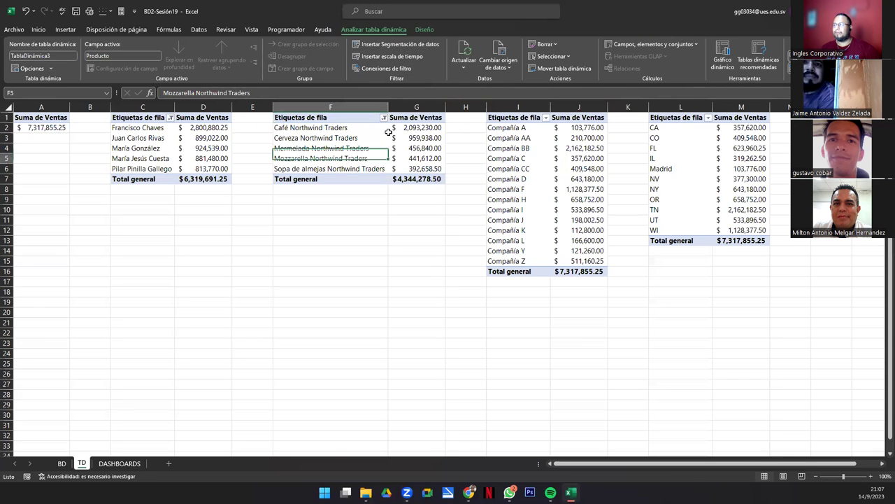
pyautogui.click(461, 68)
pyautogui.click(483, 82)
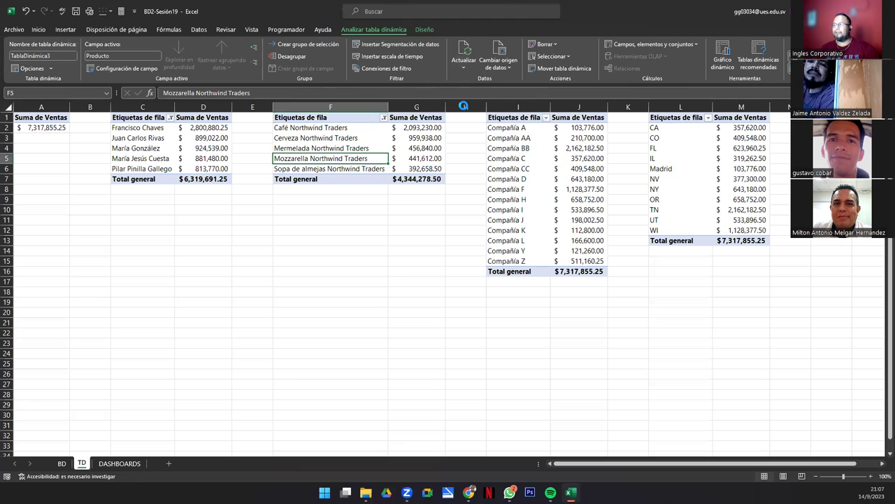
# Step: Shorten the Año slicer on the DASHBOARDS sheet so that it ends within row 6
pyautogui.click(118, 463)
pyautogui.click(43, 191)
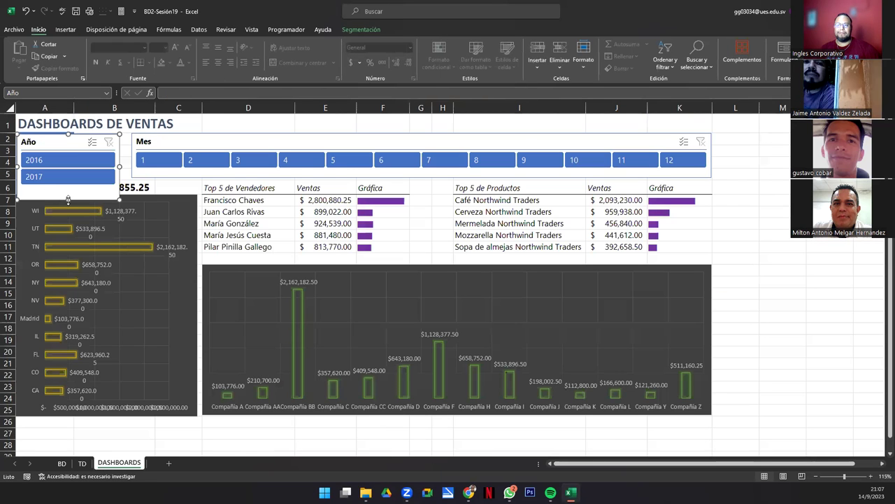
pyautogui.moveTo(69, 190); pyautogui.dragTo(70, 190)
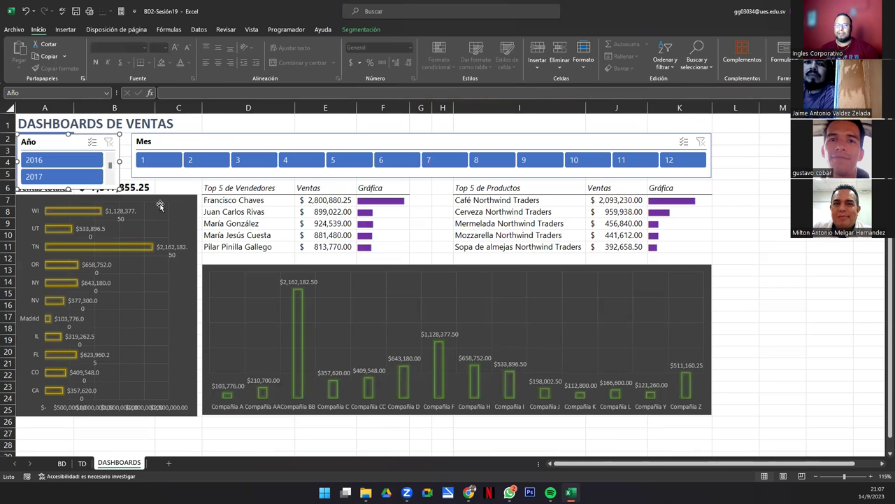
# Step: Move the Ventas totales label and amount down to row 7 and the state sales chart down to start at row 8
pyautogui.moveTo(160, 203); pyautogui.dragTo(70, 202)
pyautogui.click(176, 217)
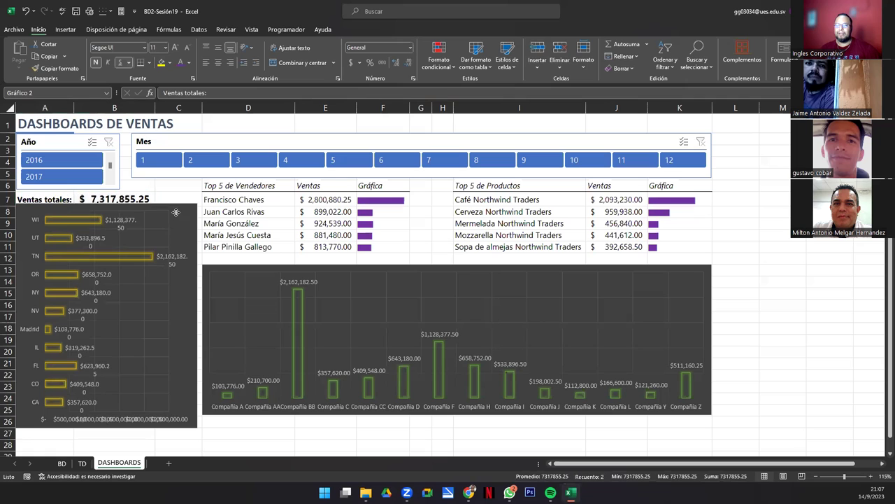
# Step: Test the Año slicer by filtering the dashboard by 2017 and by 2016, and clear the filter
pyautogui.click(80, 176)
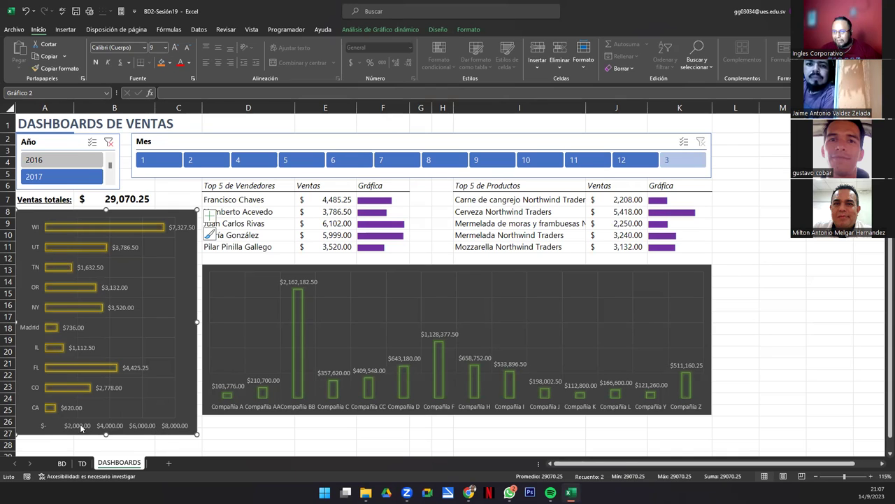
pyautogui.click(71, 162)
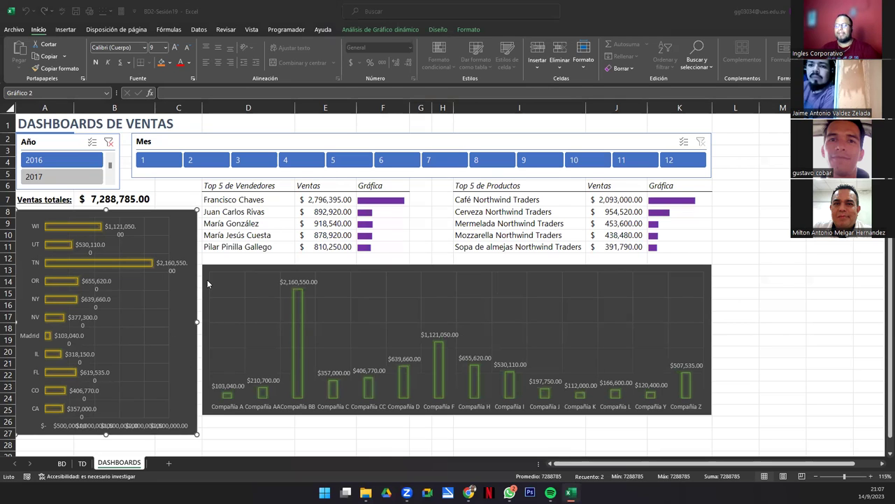
pyautogui.click(109, 143)
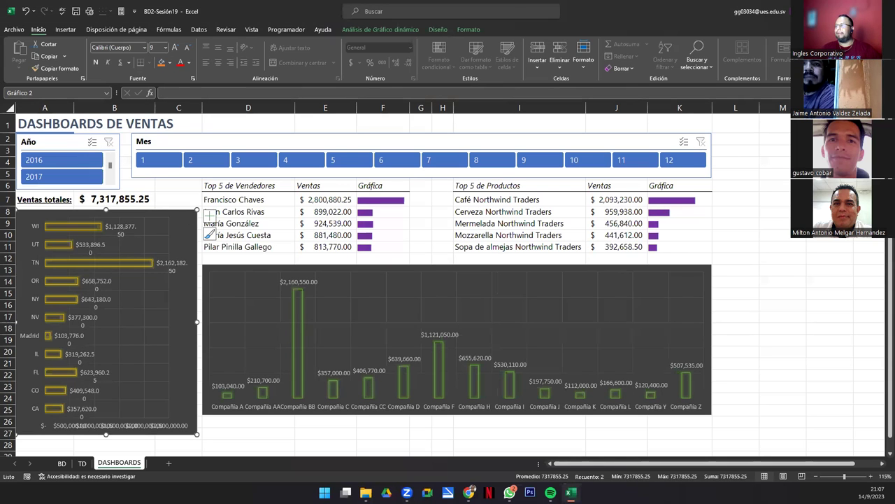
# Step: Show the desktop and stop sharing the screen in the Zoom meeting
pyautogui.press('super+d')
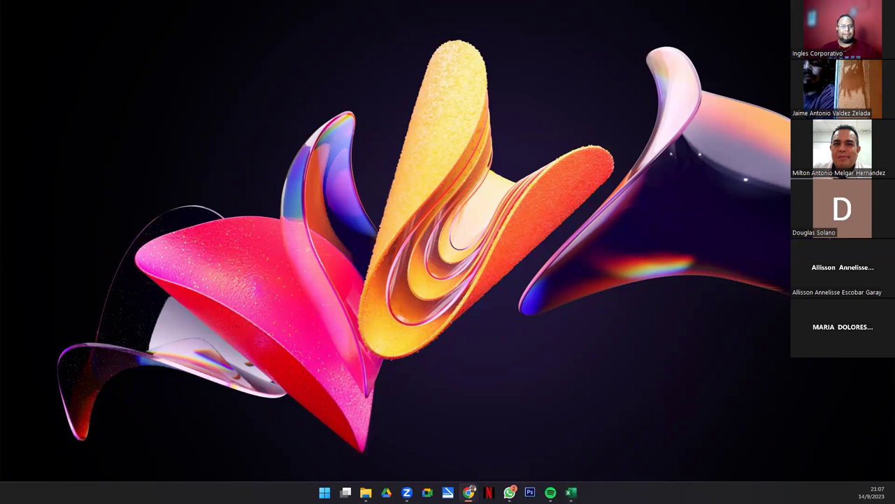
pyautogui.hotkey('alt', 's')
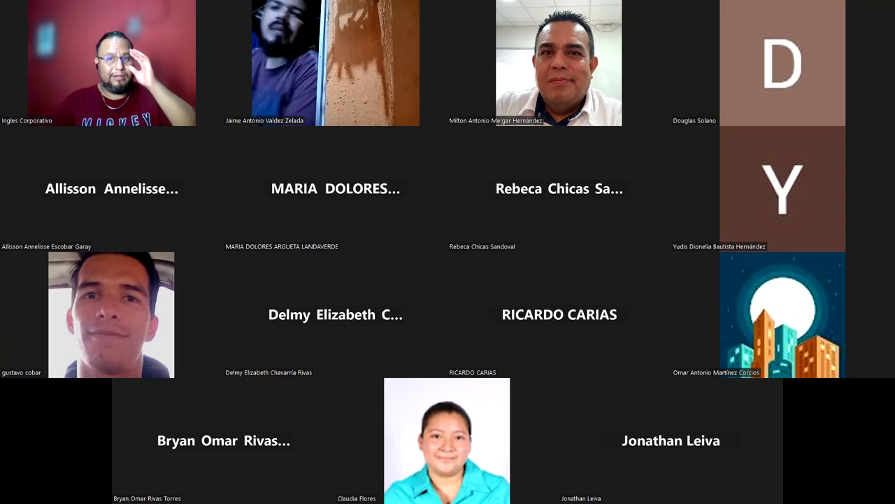